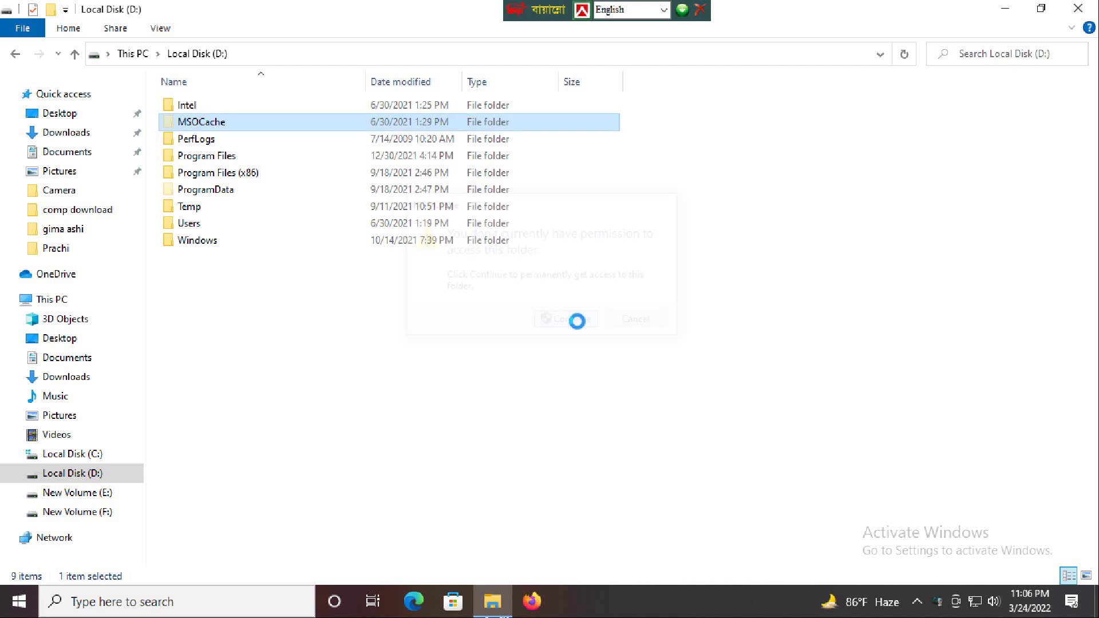
pyautogui.doubleClick(258, 109)
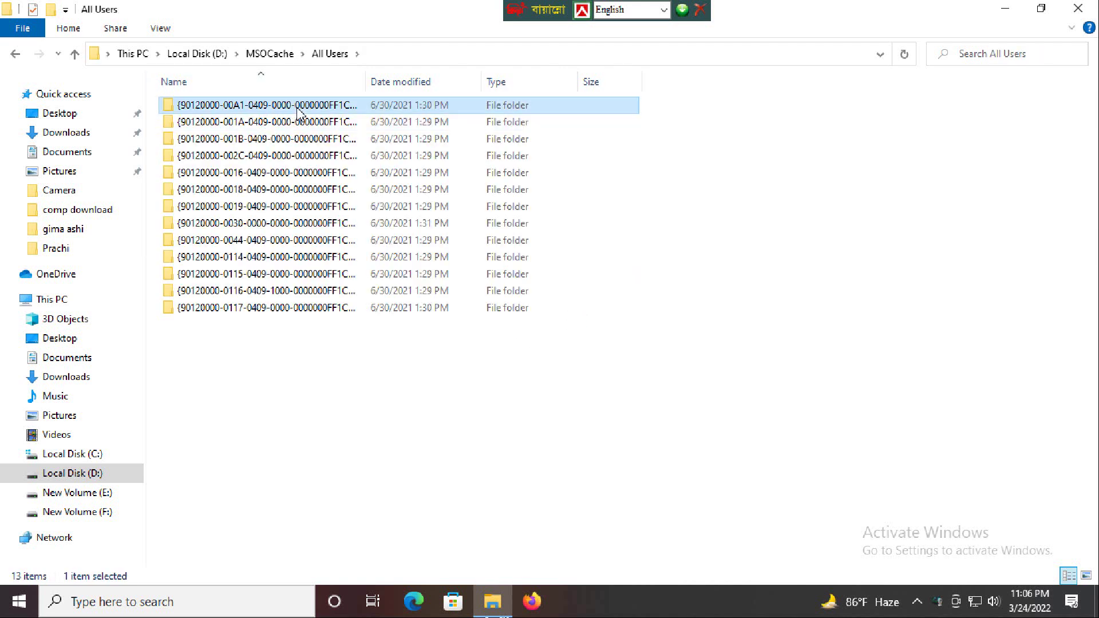
pyautogui.doubleClick(298, 108)
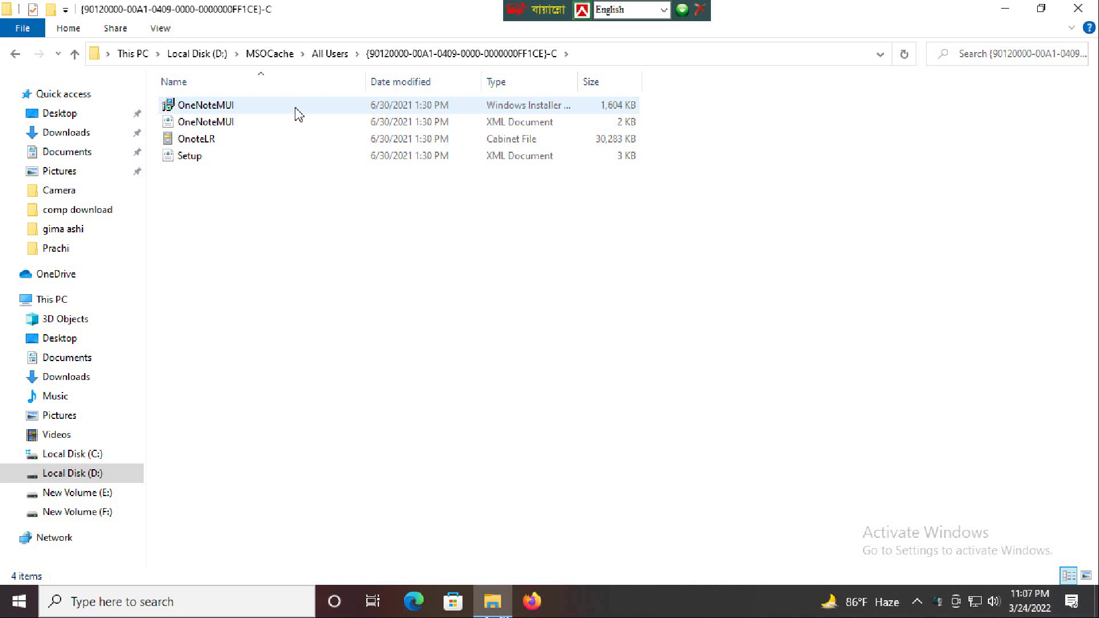
pyautogui.click(14, 55)
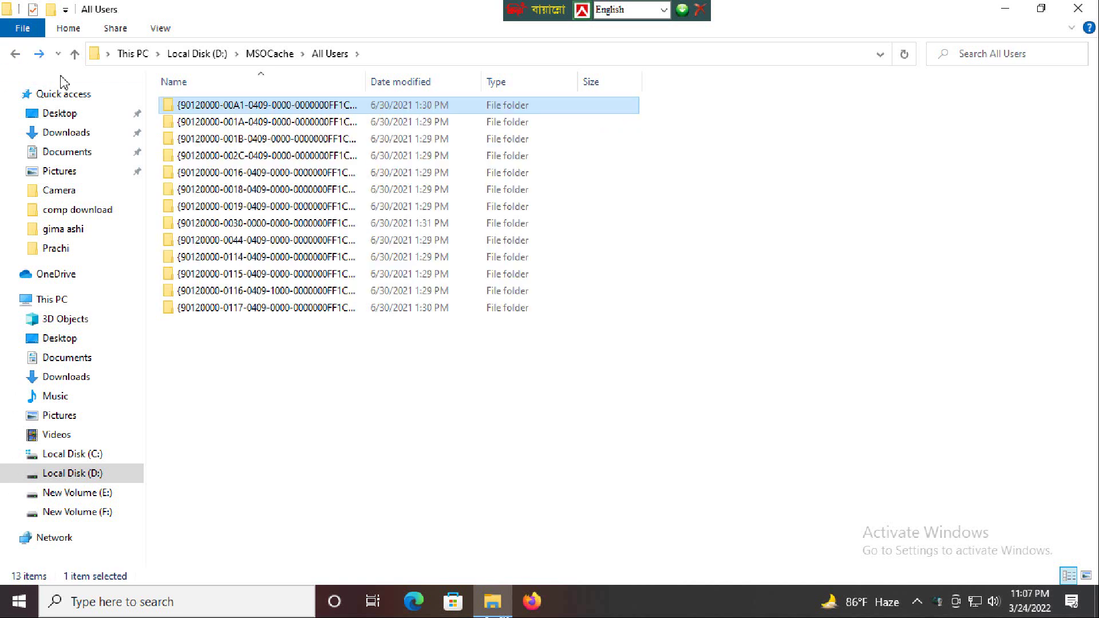
# - Select the folders in All Users and view their combined properties
pyautogui.moveTo(338, 310); pyautogui.dragTo(349, 107)
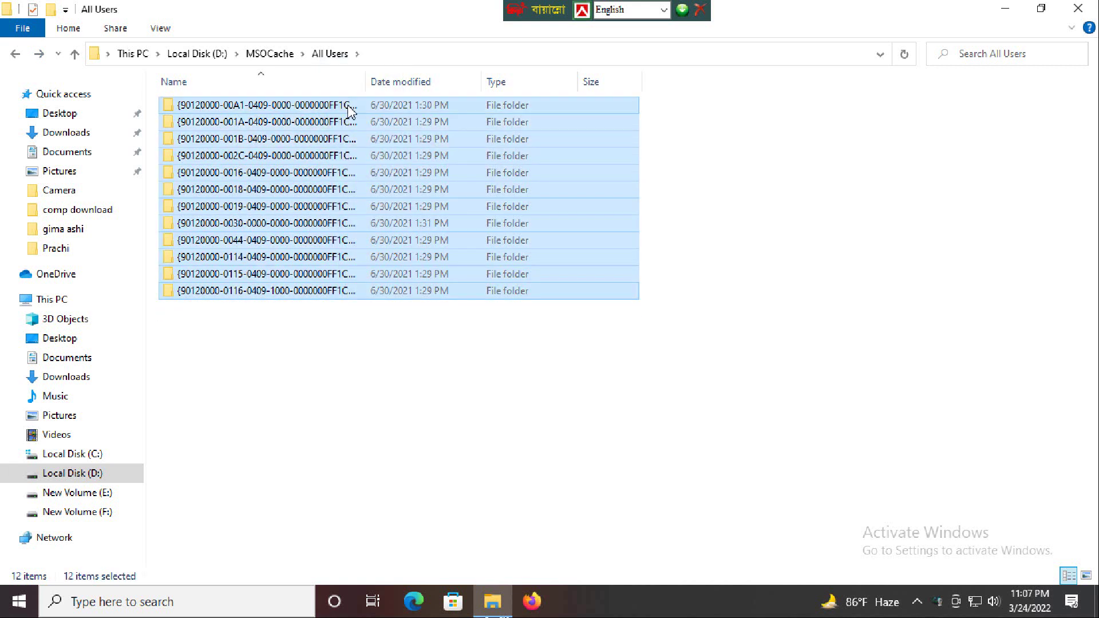
pyautogui.rightClick(352, 120)
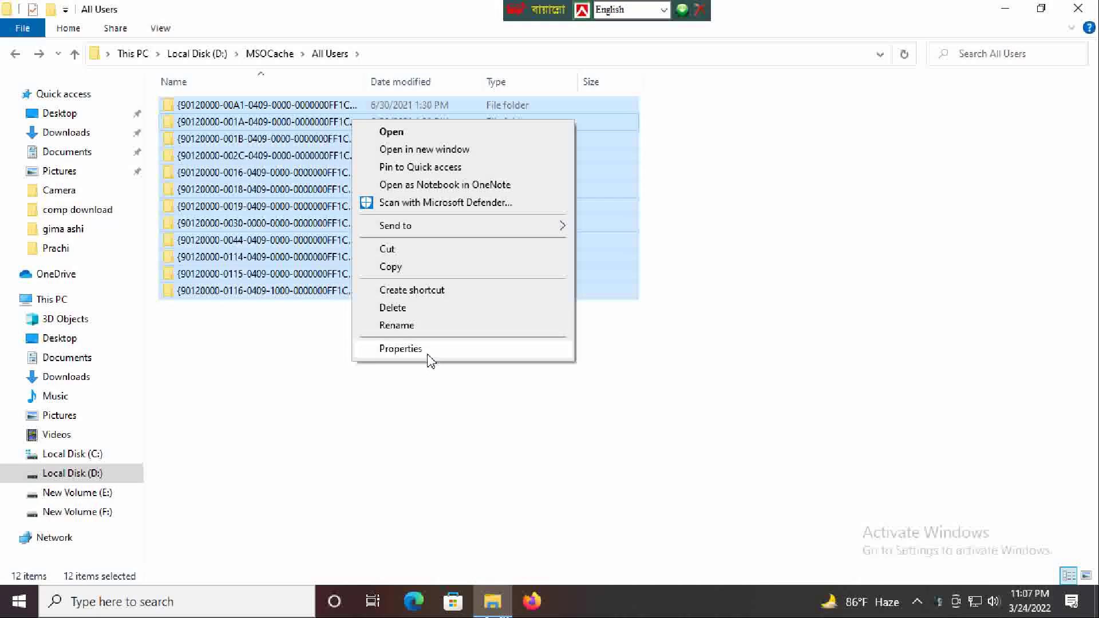
pyautogui.click(401, 348)
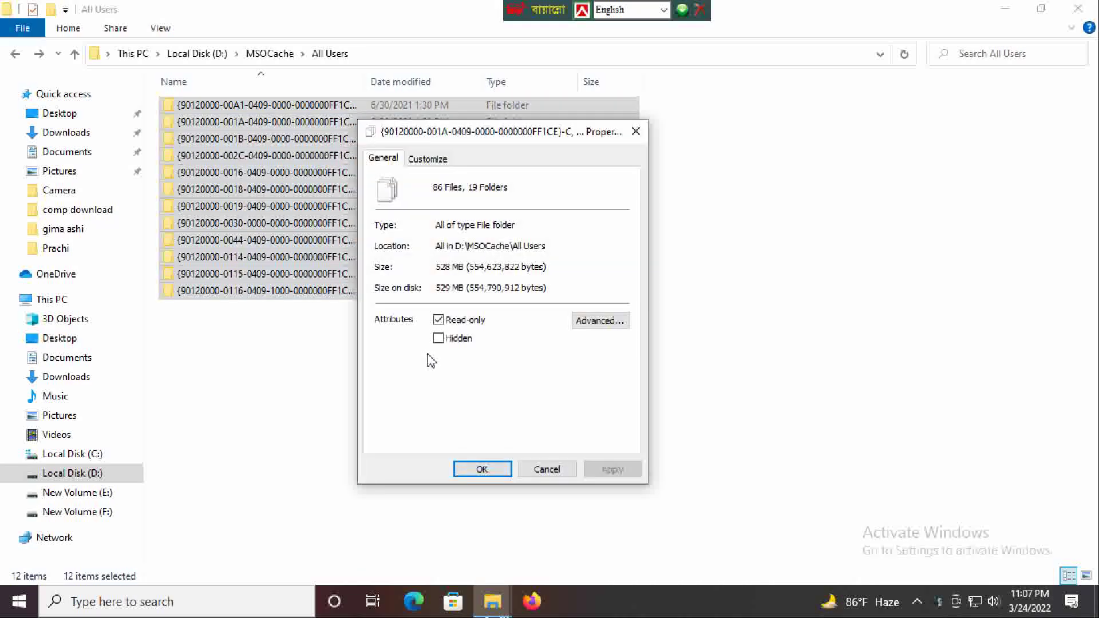
pyautogui.click(635, 134)
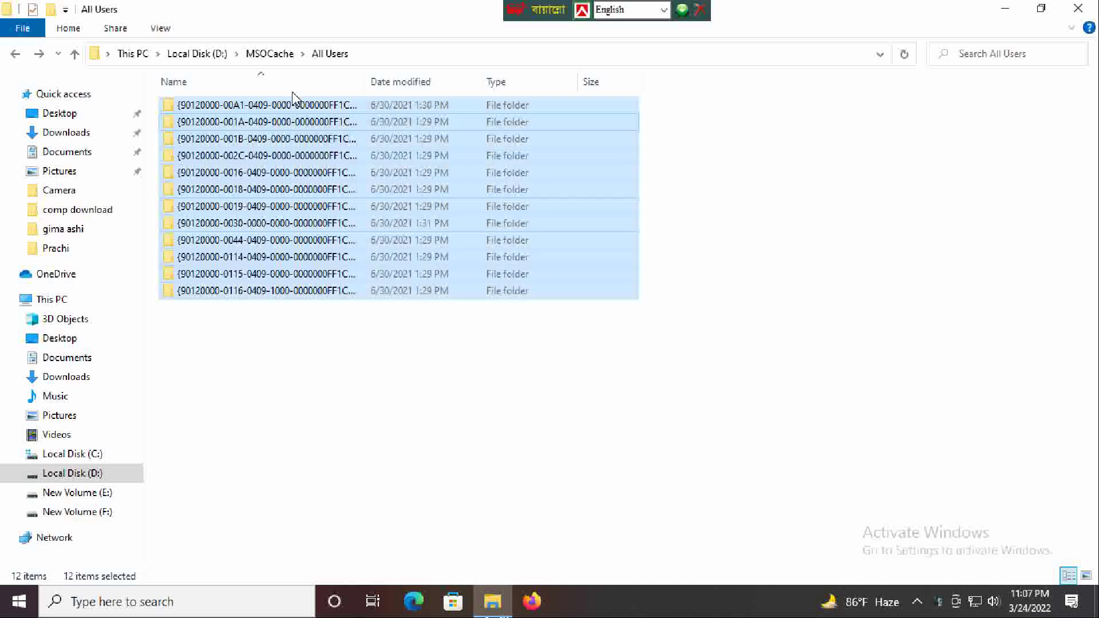
pyautogui.doubleClick(294, 106)
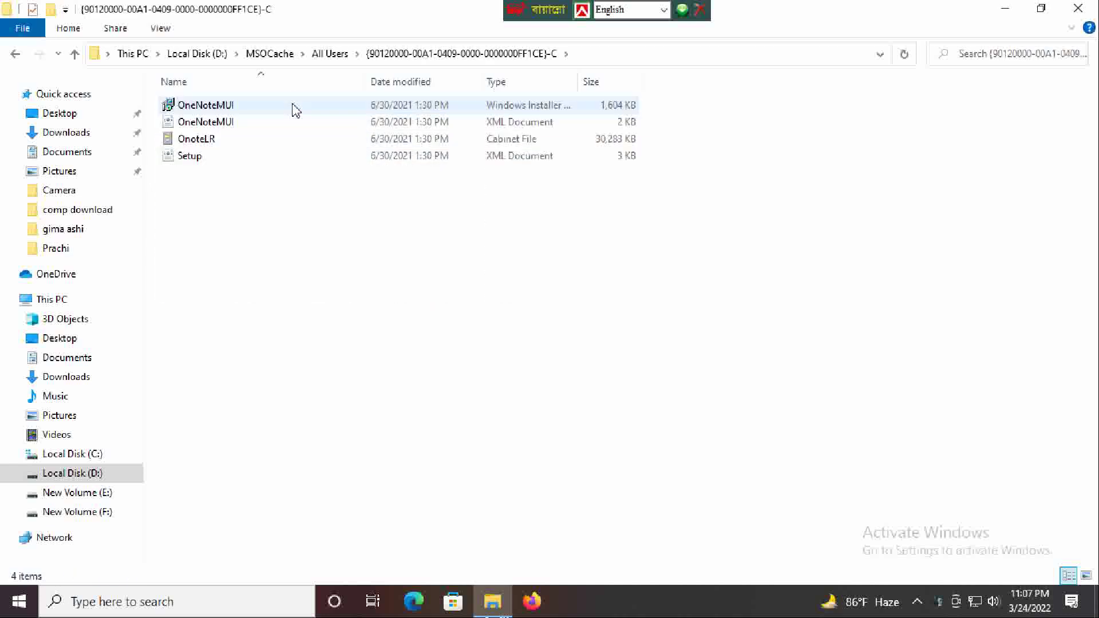
pyautogui.doubleClick(293, 106)
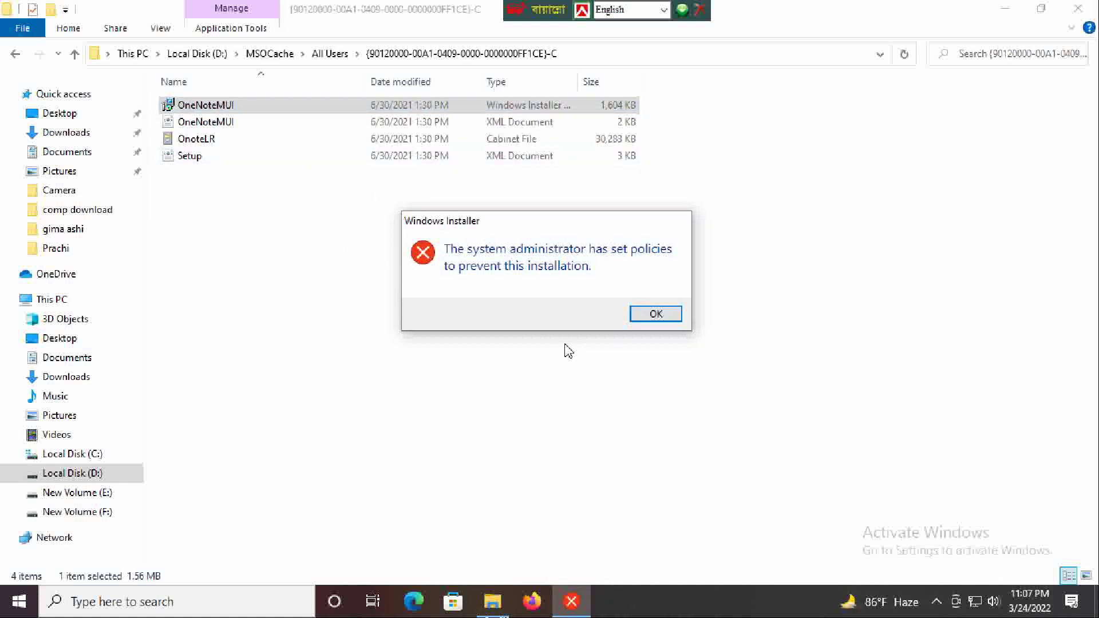
pyautogui.click(655, 315)
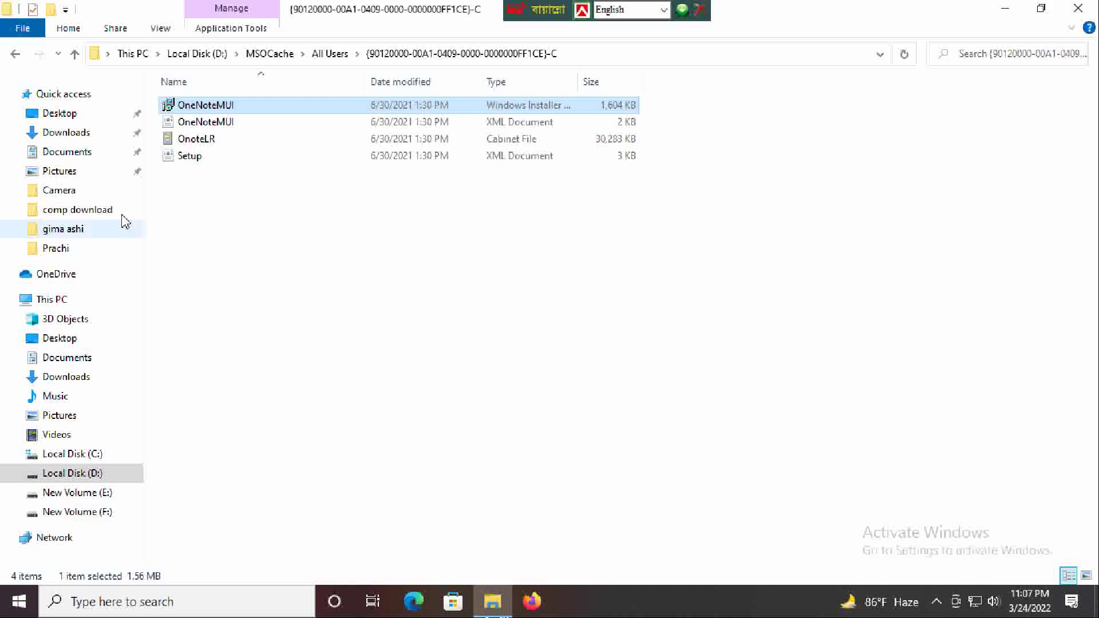
pyautogui.click(14, 52)
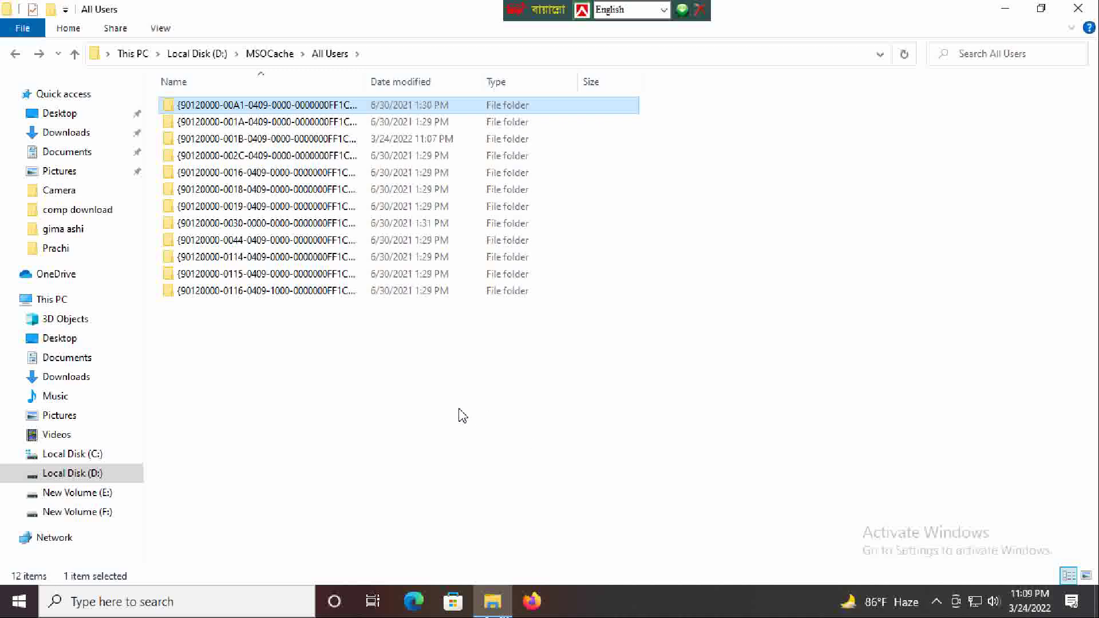
pyautogui.rightClick(351, 108)
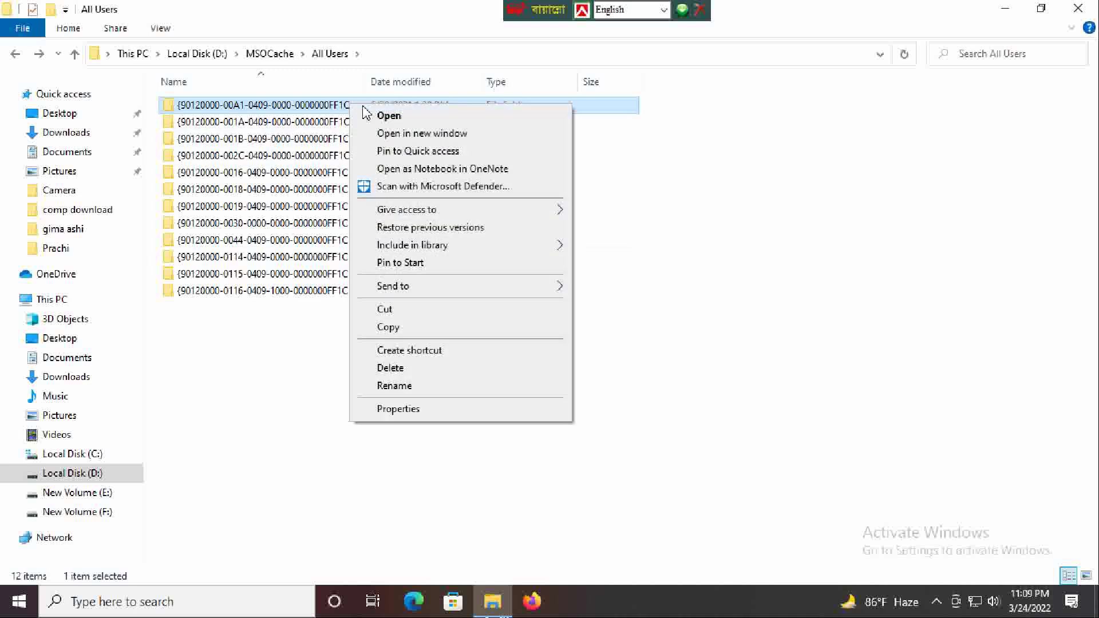
pyautogui.click(412, 371)
pyautogui.click(269, 109)
pyautogui.doubleClick(269, 109)
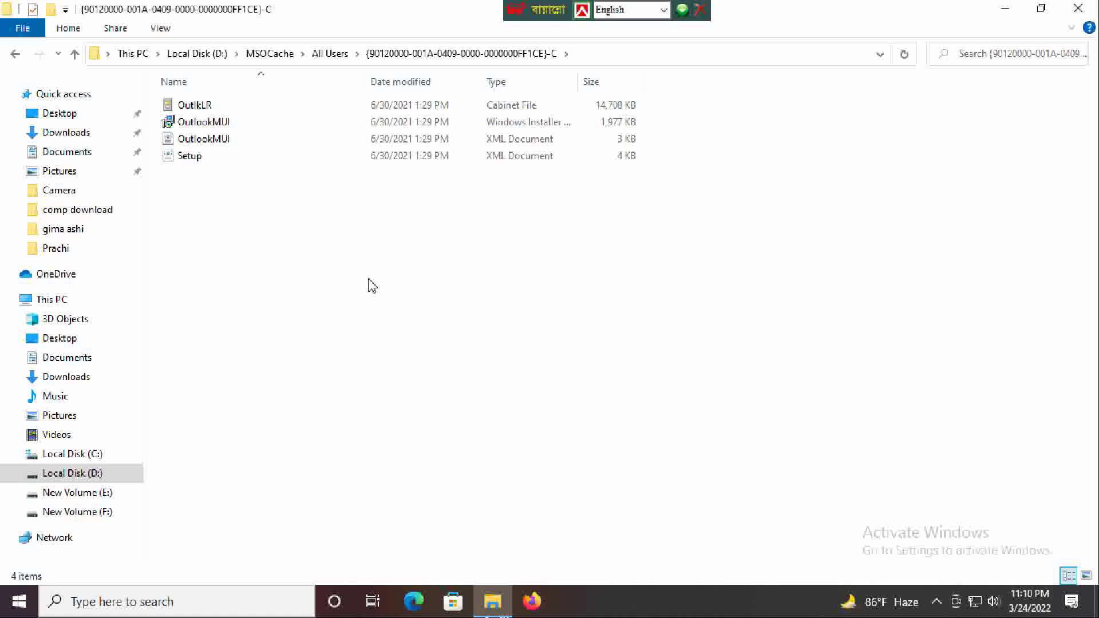
pyautogui.click(15, 54)
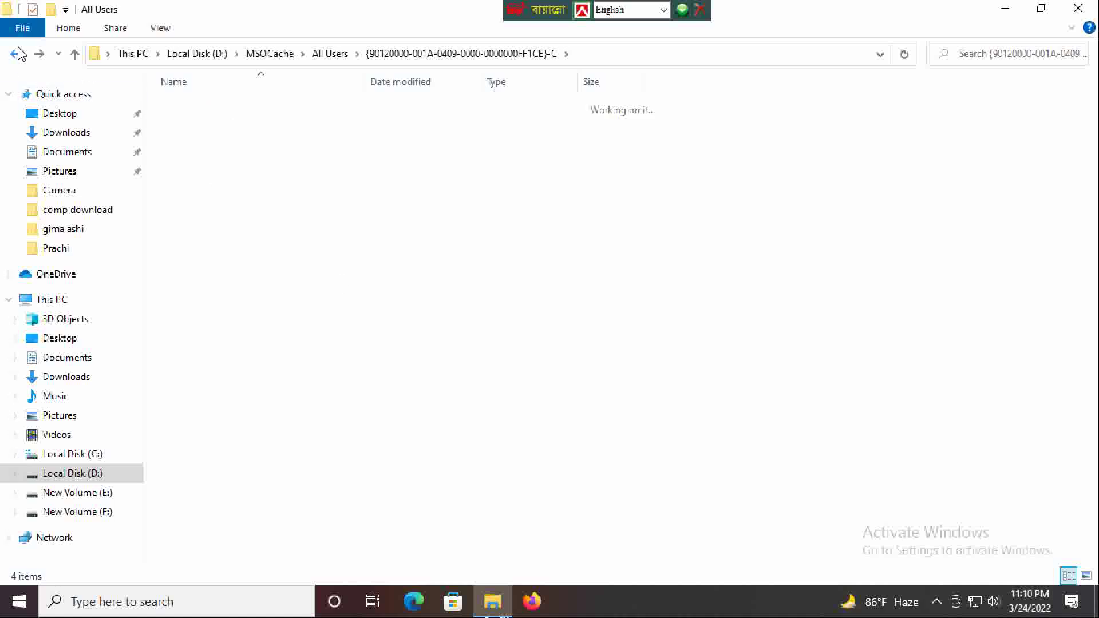
pyautogui.click(16, 54)
pyautogui.click(16, 54)
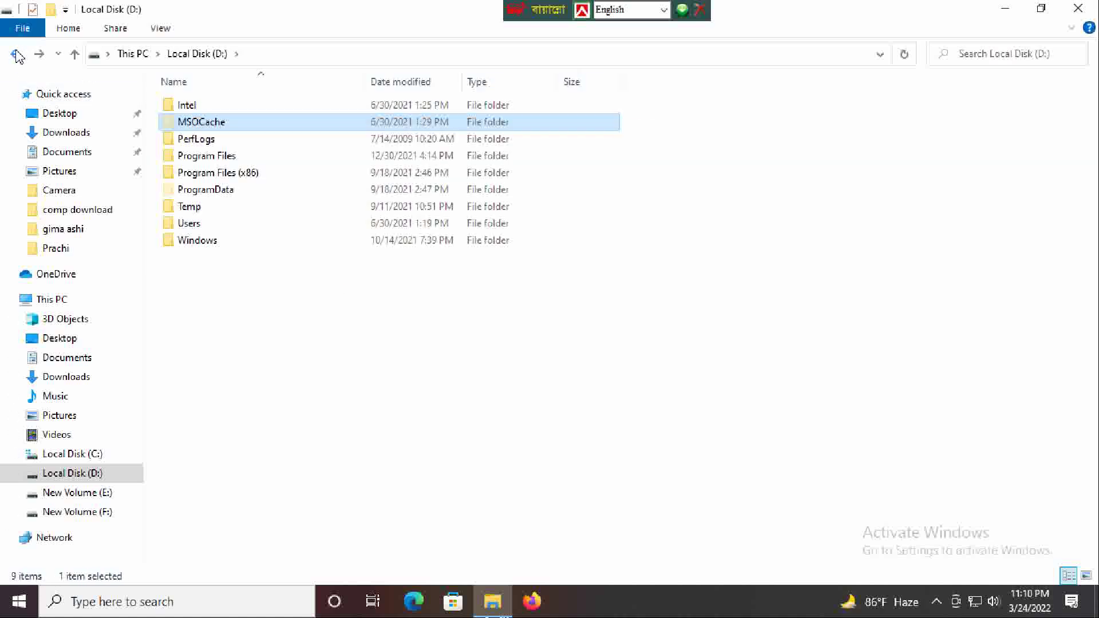
# - Check the Admin folder inside PerfLogs on drive D: and delete it
pyautogui.doubleClick(220, 143)
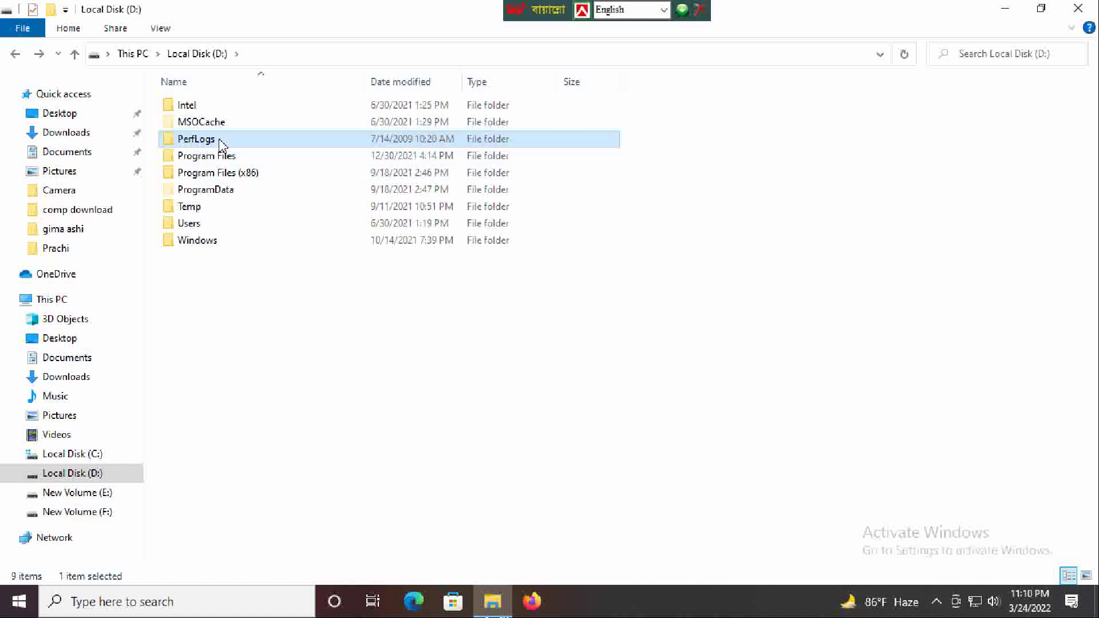
pyautogui.doubleClick(215, 107)
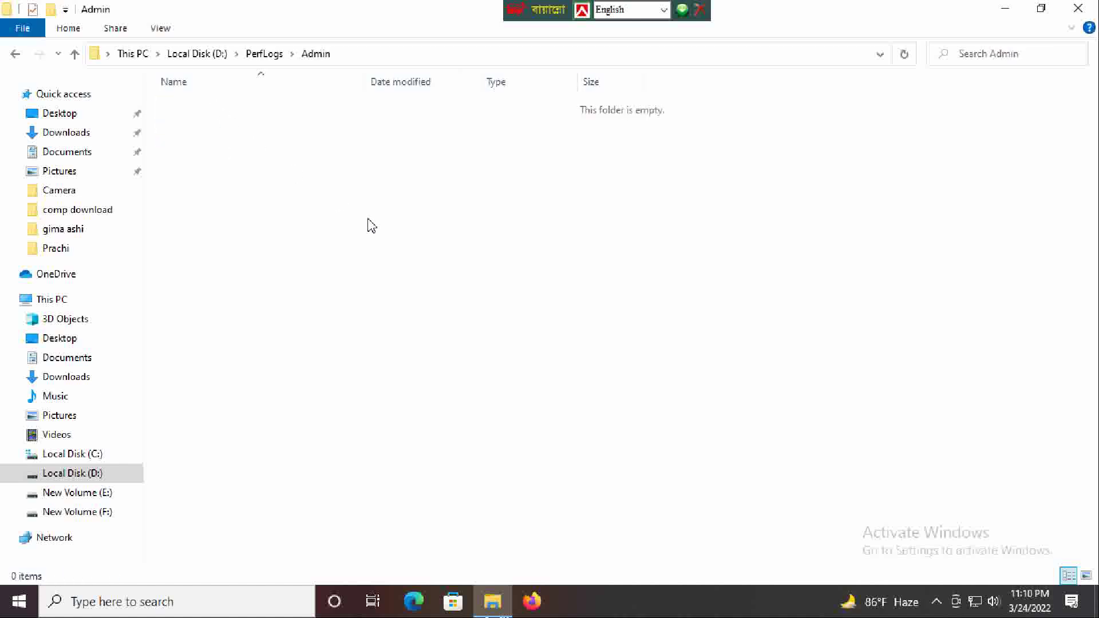
pyautogui.click(16, 54)
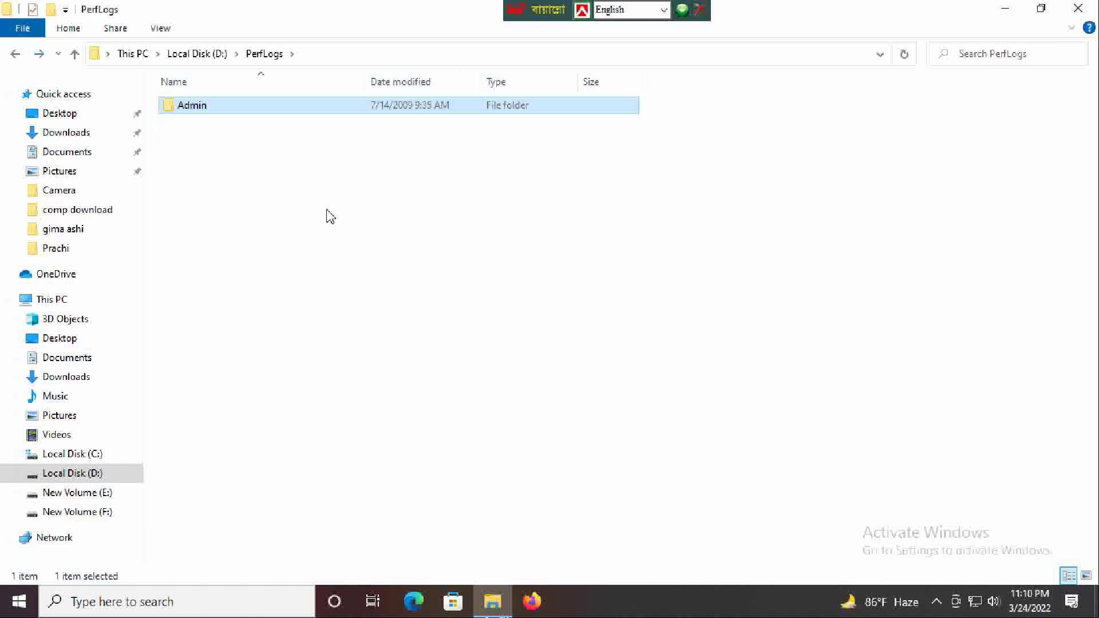
pyautogui.rightClick(335, 109)
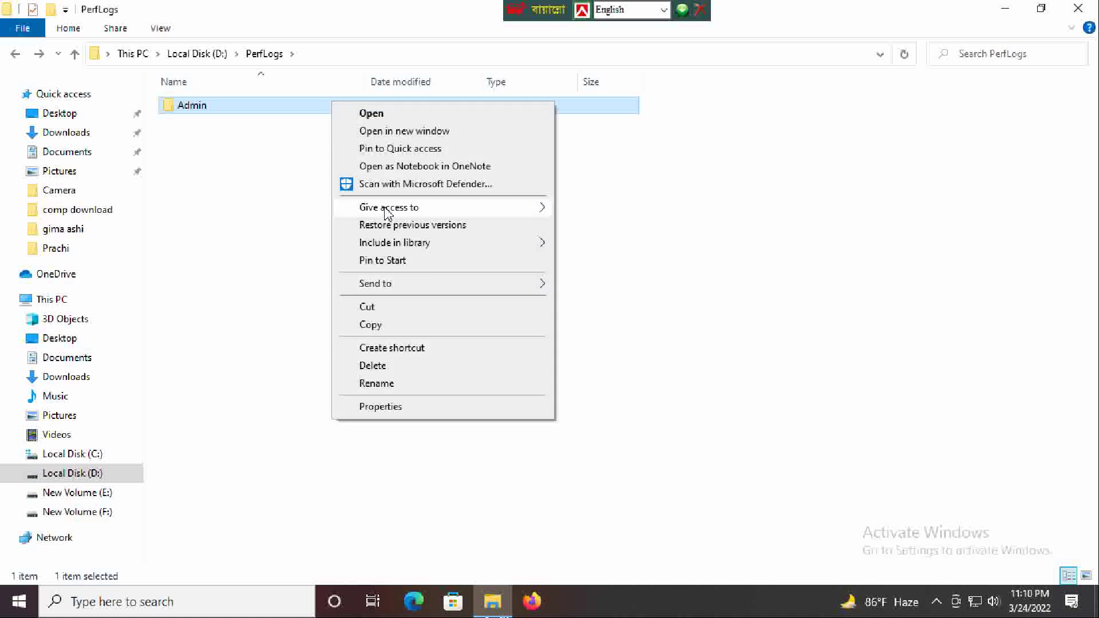
pyautogui.click(398, 366)
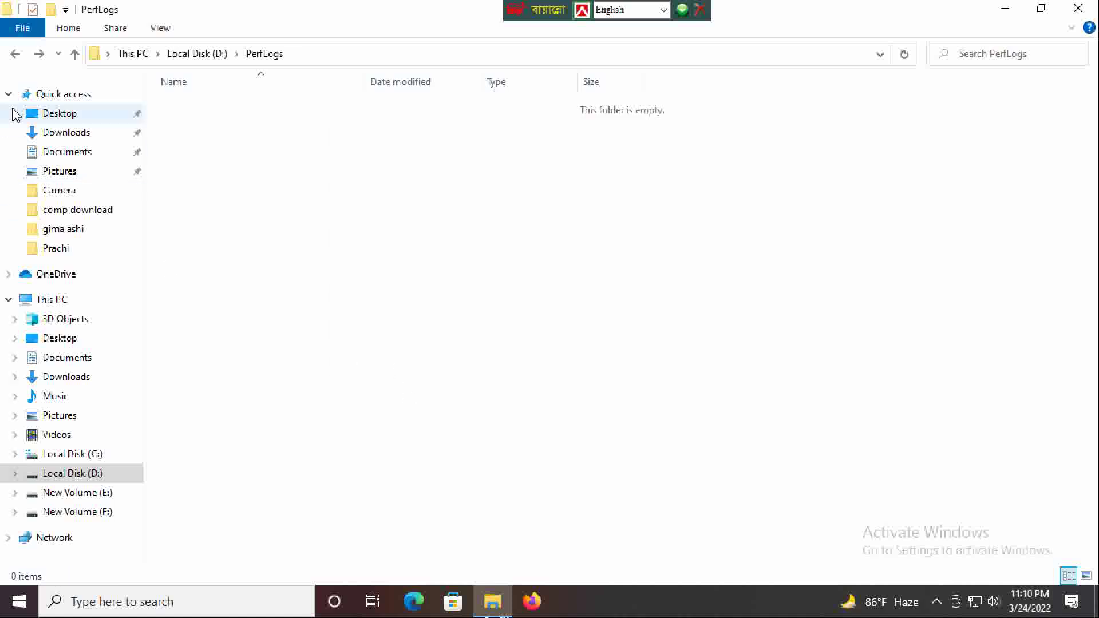
# - Return to the root of Local Disk (D:) and delete the PerfLogs folder
pyautogui.click(15, 54)
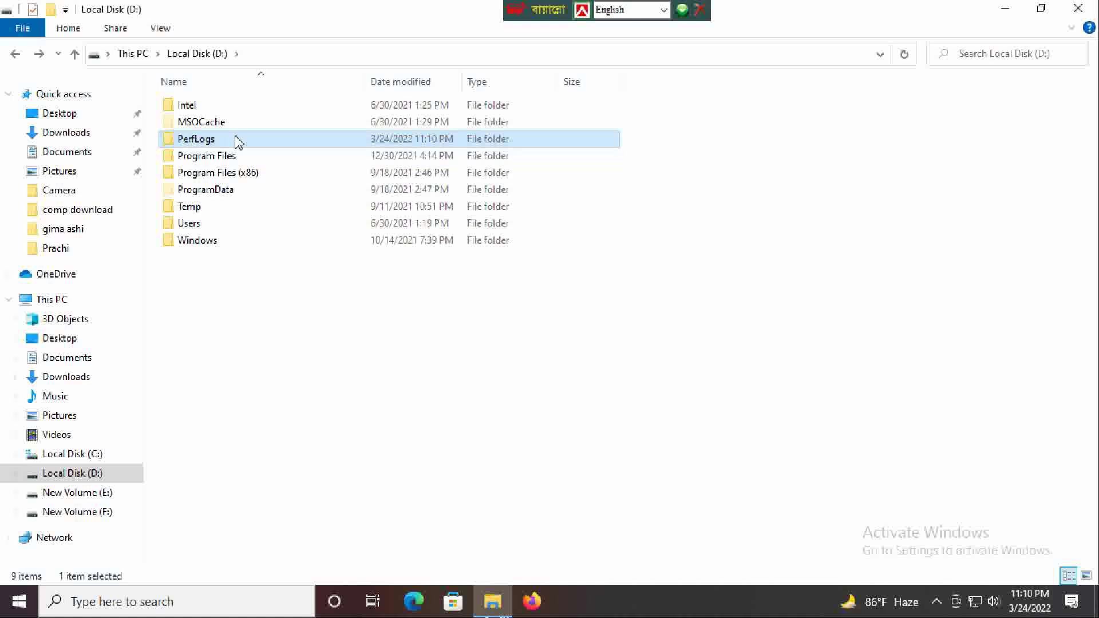
pyautogui.rightClick(238, 142)
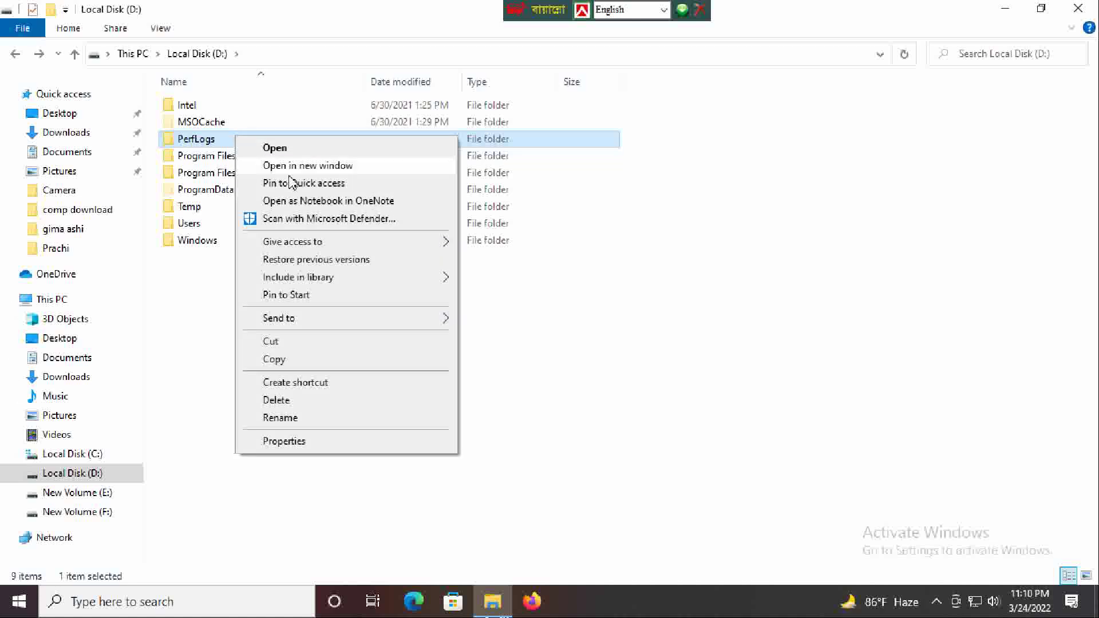
pyautogui.click(294, 403)
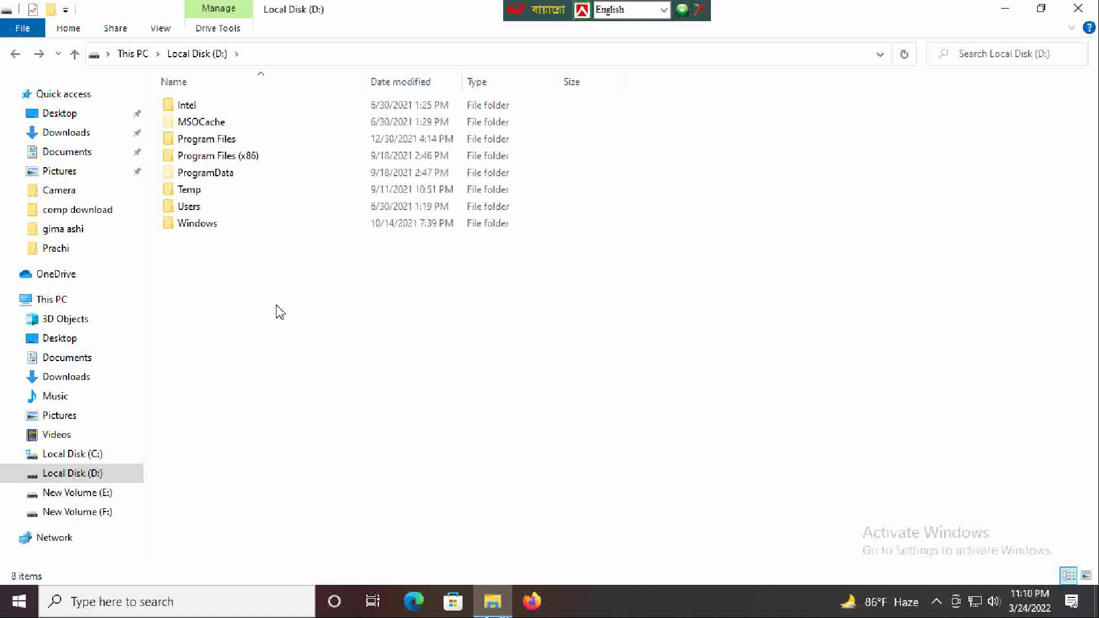
# - Check the APK folder in D:\Temp\TxGameDownload and delete it
pyautogui.doubleClick(238, 190)
pyautogui.doubleClick(265, 108)
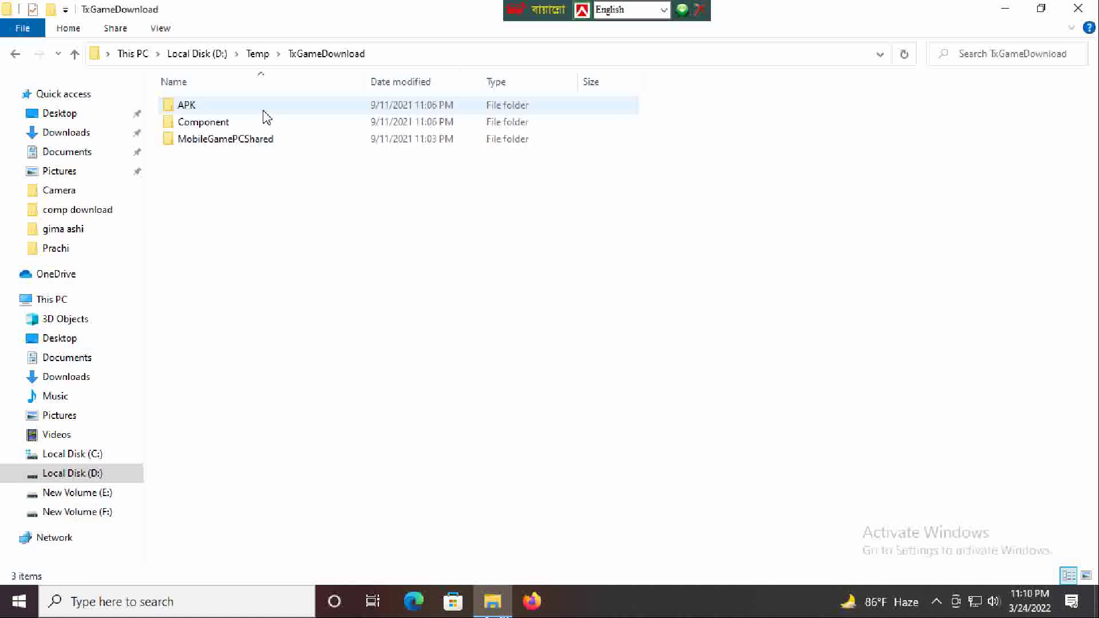
pyautogui.doubleClick(266, 106)
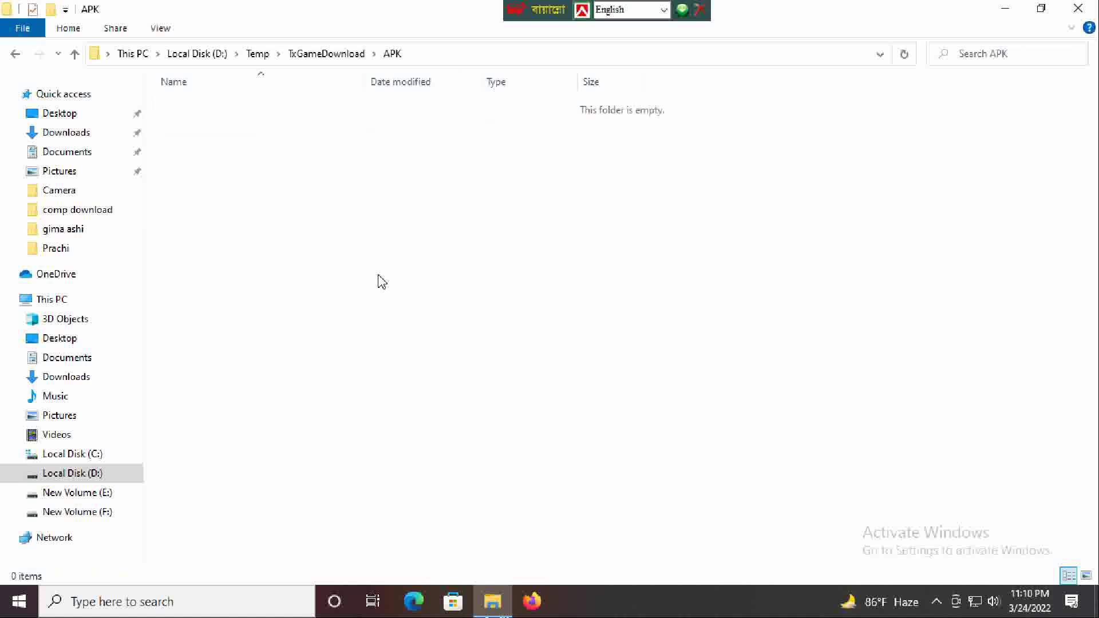
pyautogui.click(18, 53)
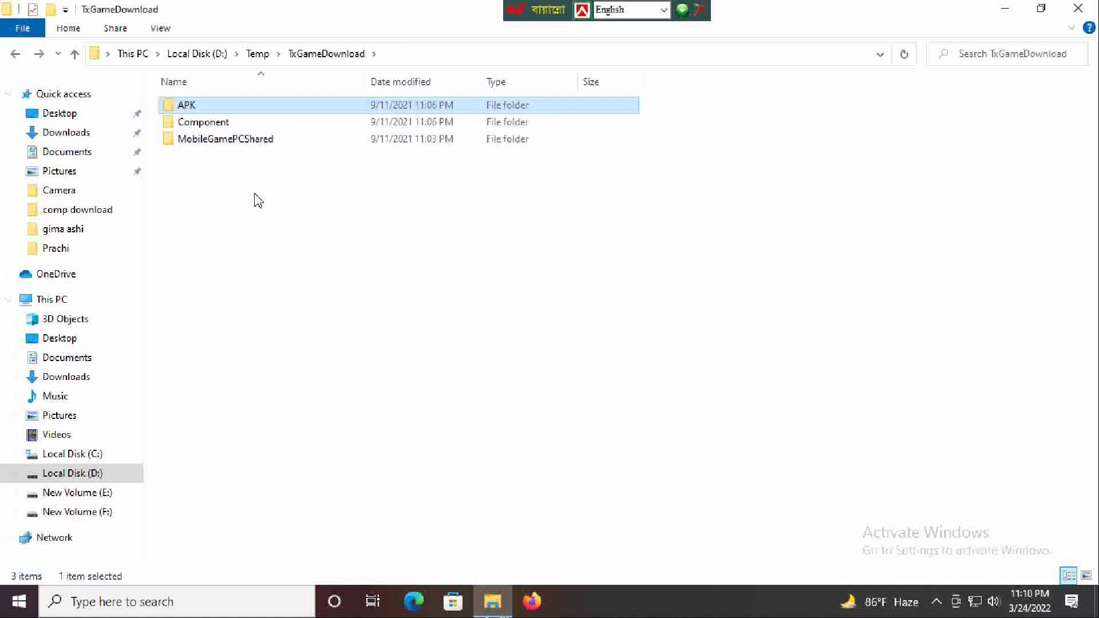
pyautogui.rightClick(238, 104)
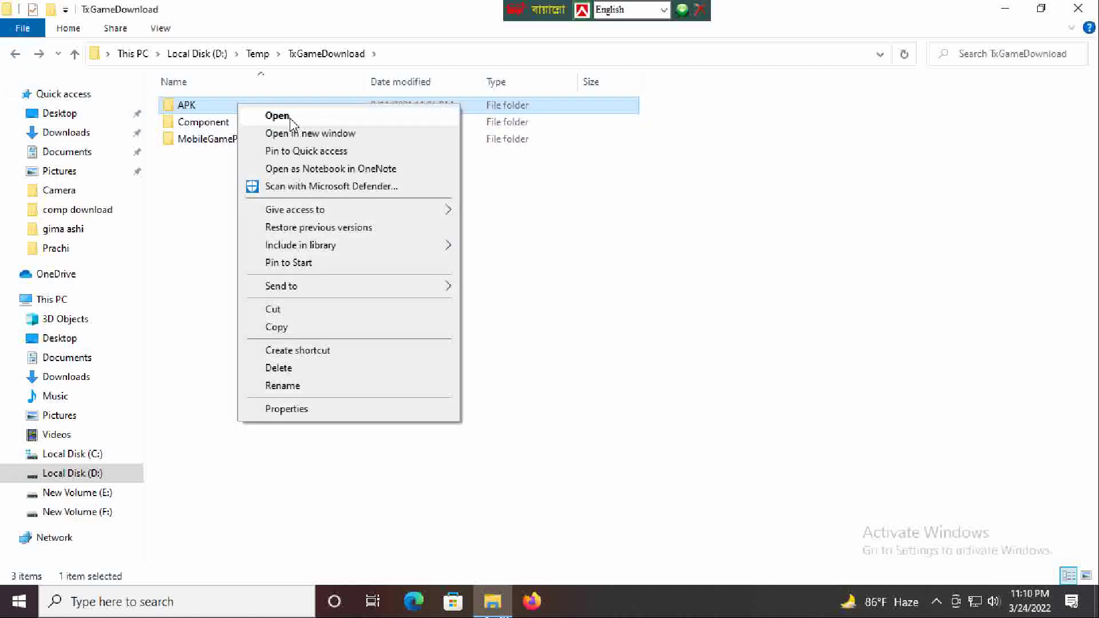
pyautogui.click(289, 367)
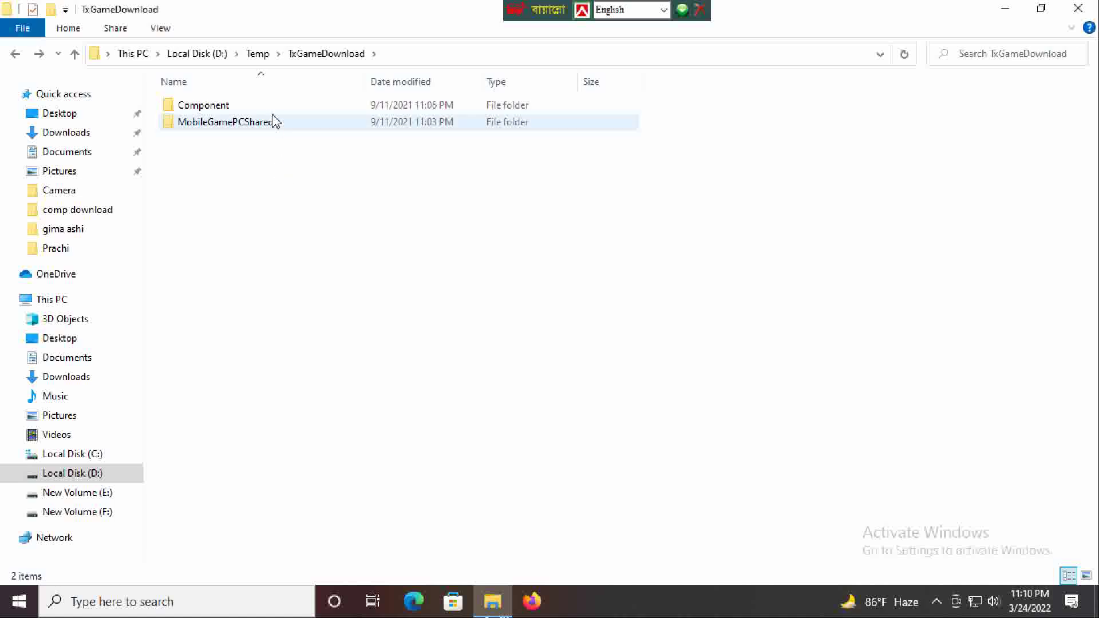
# - Open the I18N folder nested under Component\AppMarket, inside the Setup\AppMarket folder
pyautogui.click(271, 108)
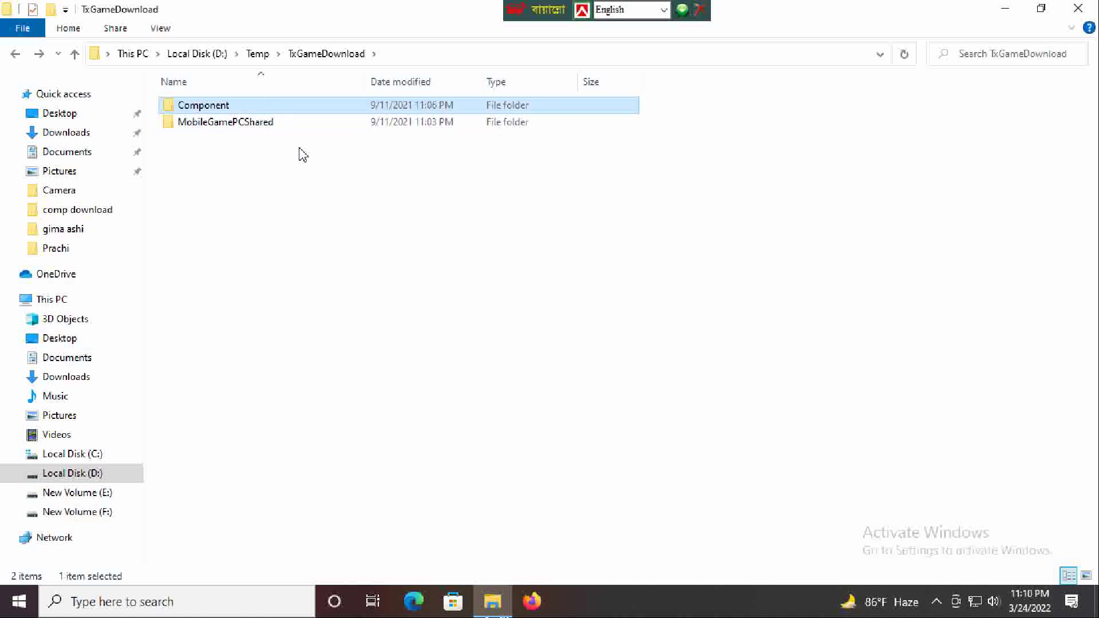
pyautogui.doubleClick(303, 104)
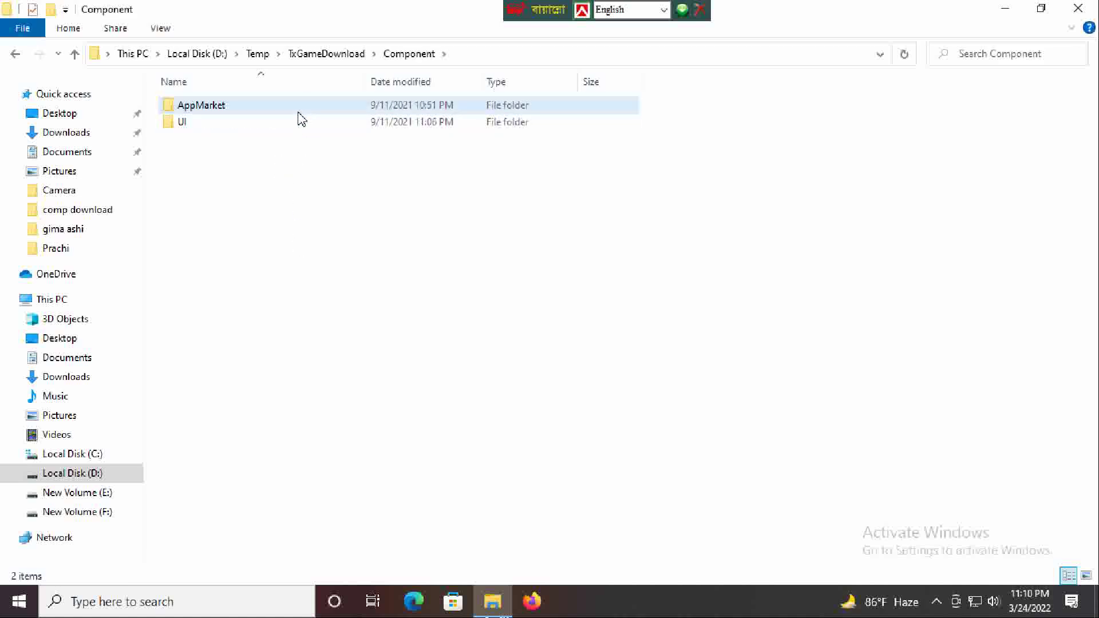
pyautogui.doubleClick(298, 113)
pyautogui.click(303, 110)
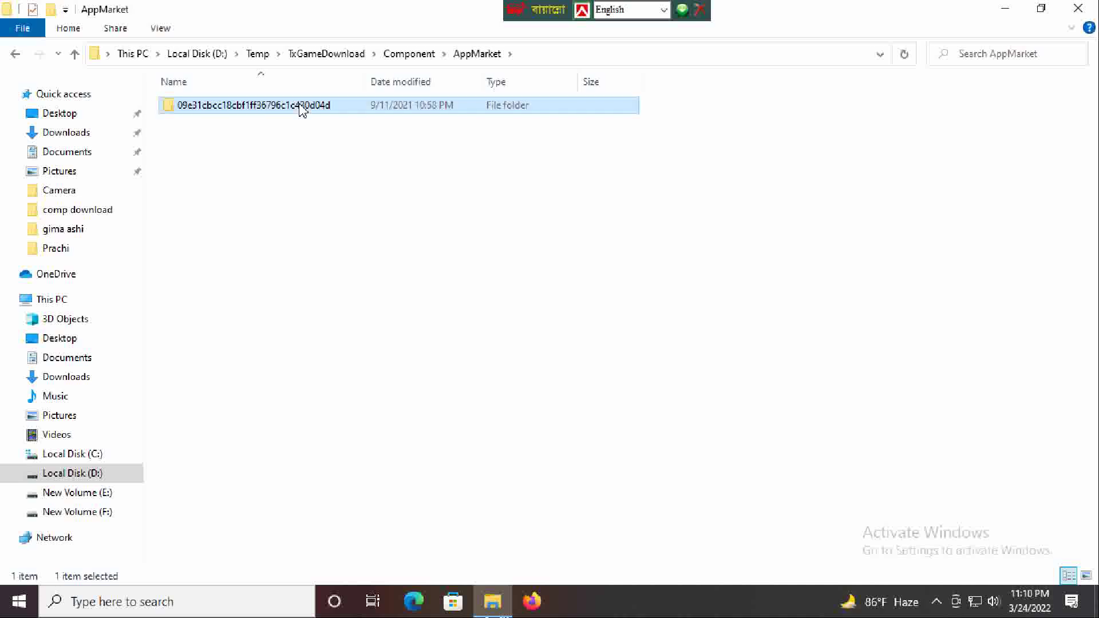
pyautogui.doubleClick(302, 109)
pyautogui.doubleClick(303, 109)
pyautogui.doubleClick(303, 109)
pyautogui.doubleClick(303, 109)
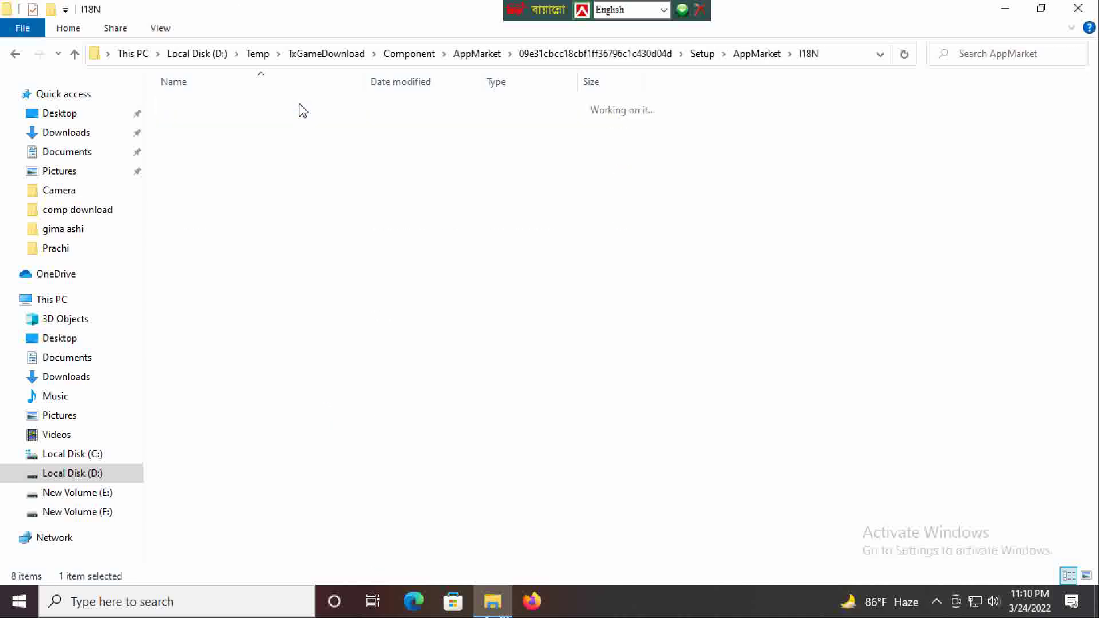
# - Examine the contents of the numbered subfolders in I18N, including 1028 and 1031
pyautogui.doubleClick(303, 109)
pyautogui.click(302, 108)
pyautogui.click(16, 55)
pyautogui.click(16, 54)
pyautogui.doubleClick(238, 115)
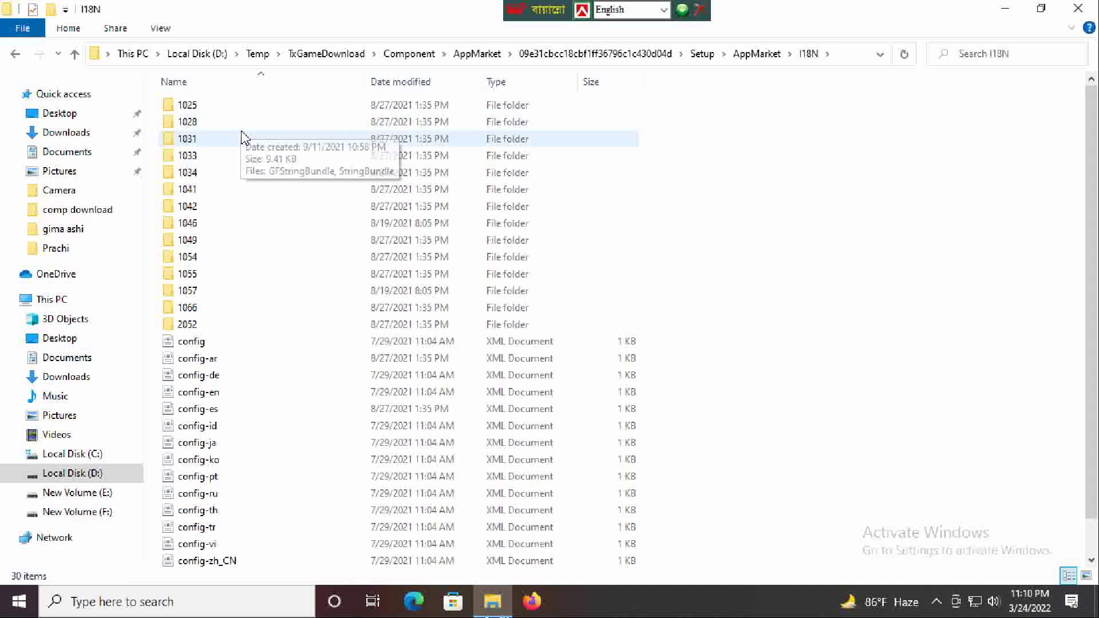
pyautogui.doubleClick(244, 133)
pyautogui.click(241, 125)
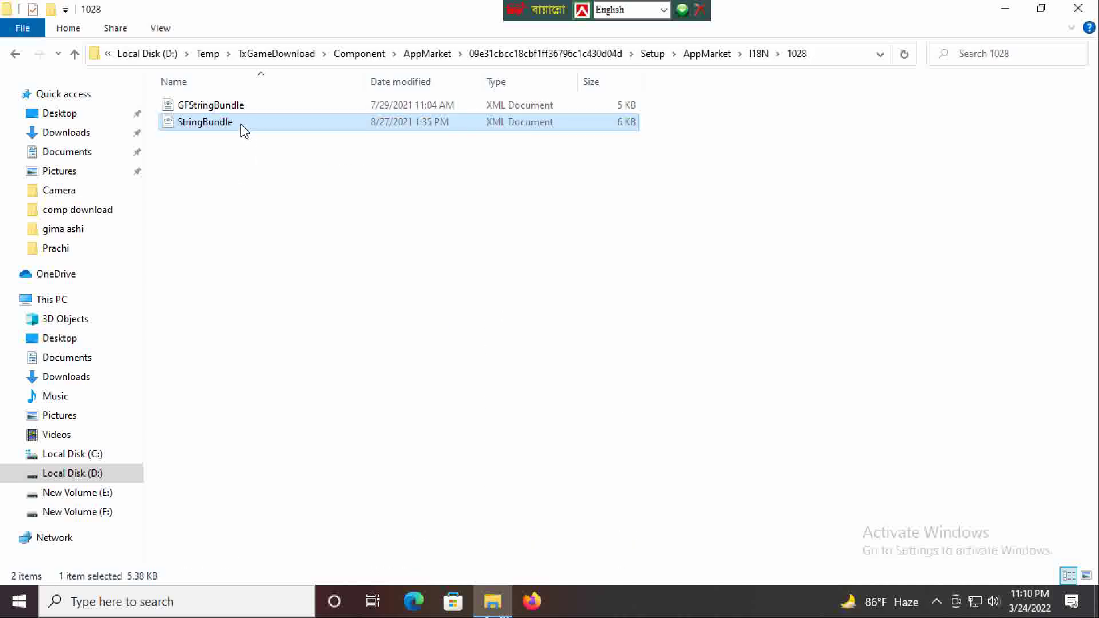
pyautogui.click(15, 53)
pyautogui.doubleClick(214, 138)
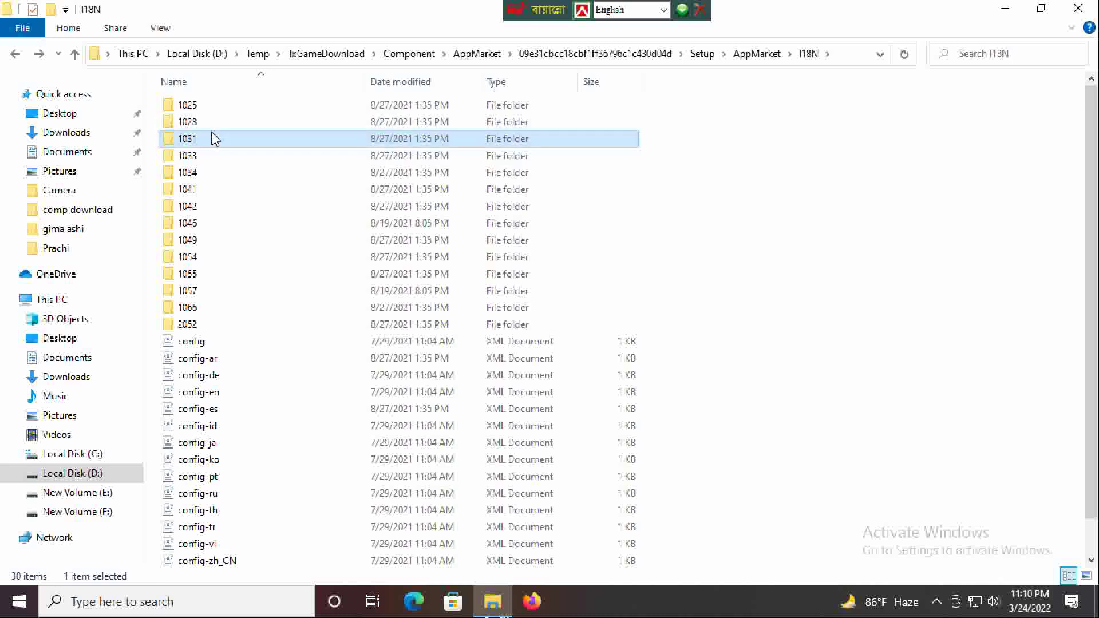
# - Examine the 1033 folder and the rest of the I18N file list, then return to the AppMarket folder
pyautogui.click(15, 55)
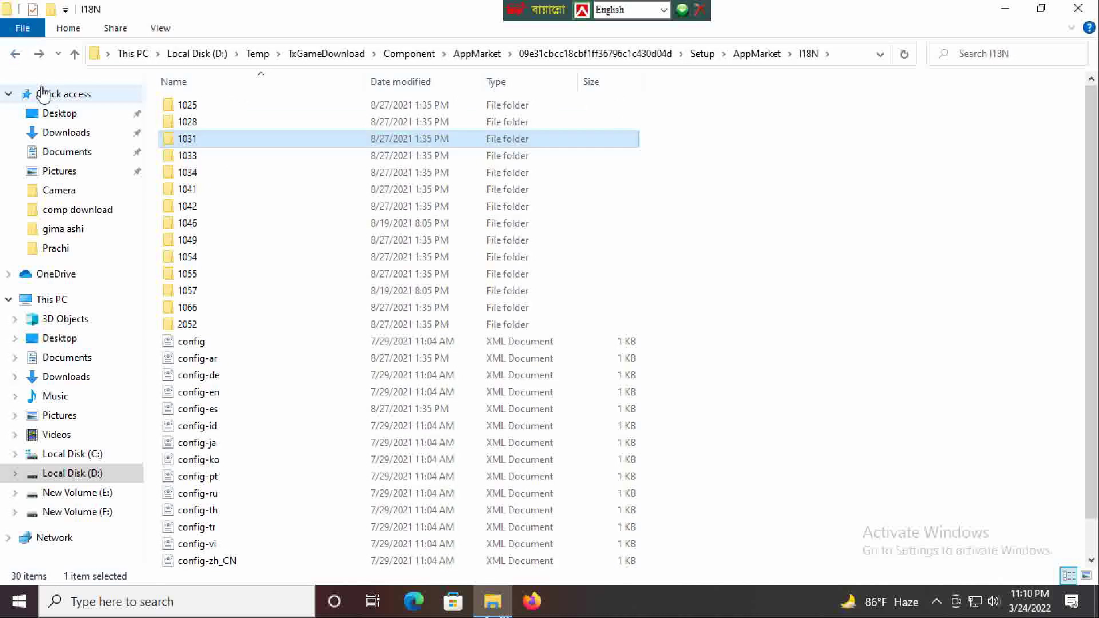
pyautogui.doubleClick(223, 158)
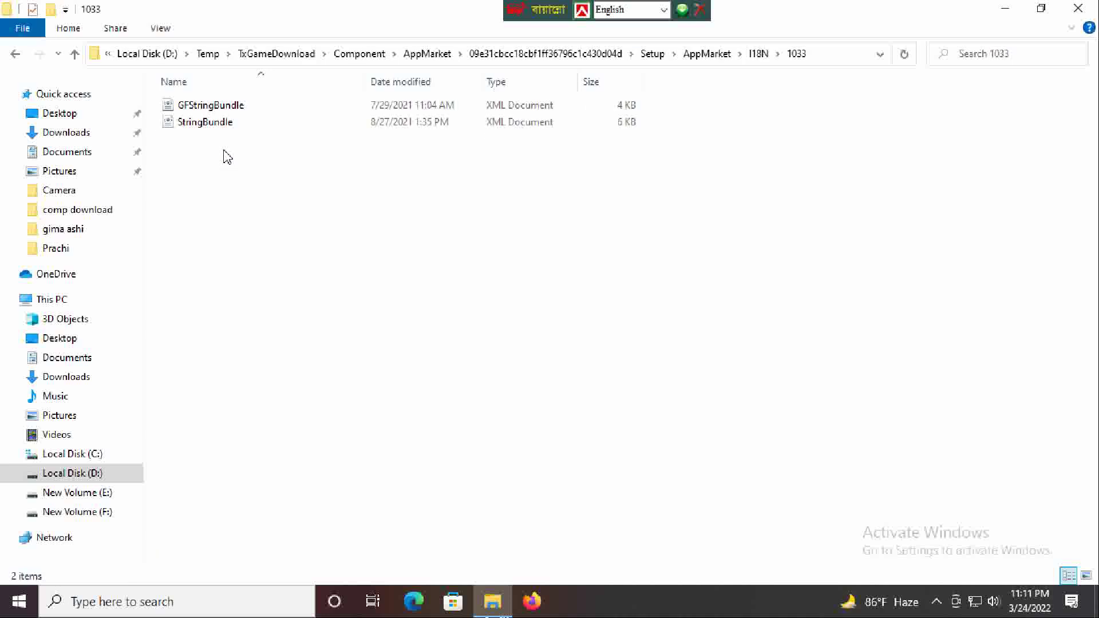
pyautogui.click(15, 54)
pyautogui.scroll(-1, 368, 412)
pyautogui.scroll(1, 368, 412)
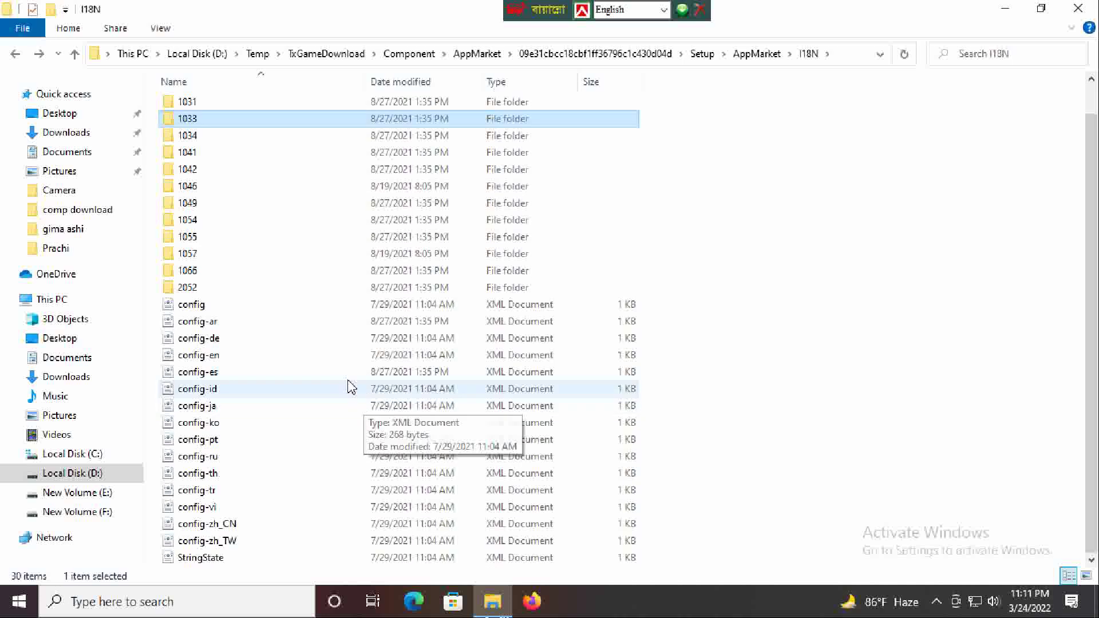
pyautogui.click(16, 55)
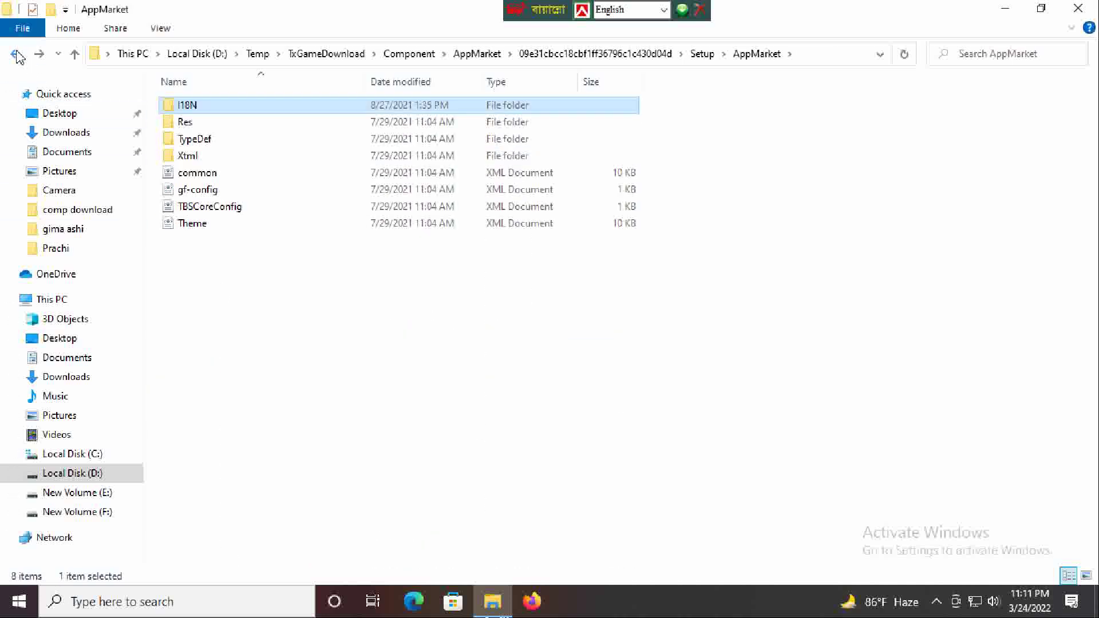
# - Open the Res folder and examine the contents of its AERequire and button subfolders
pyautogui.click(183, 122)
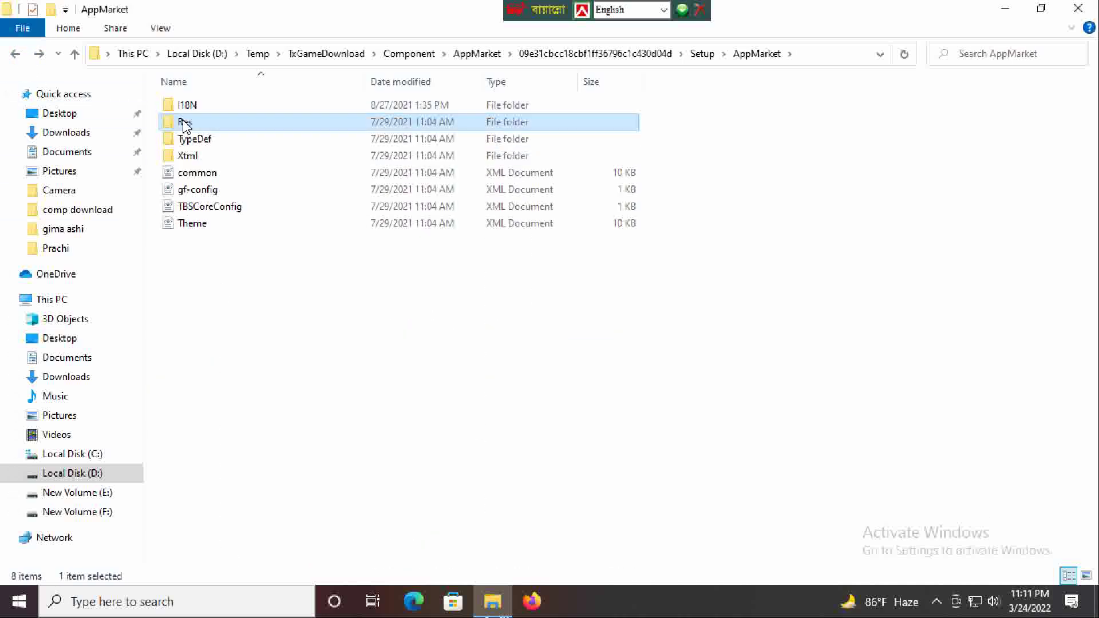
pyautogui.doubleClick(184, 122)
pyautogui.doubleClick(256, 110)
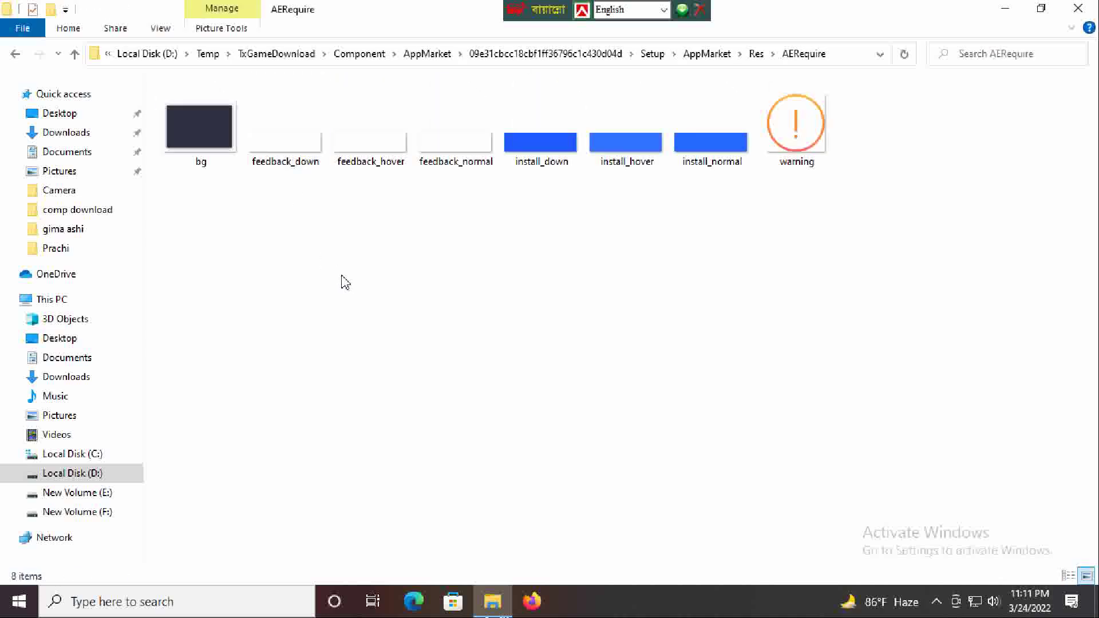
pyautogui.click(15, 53)
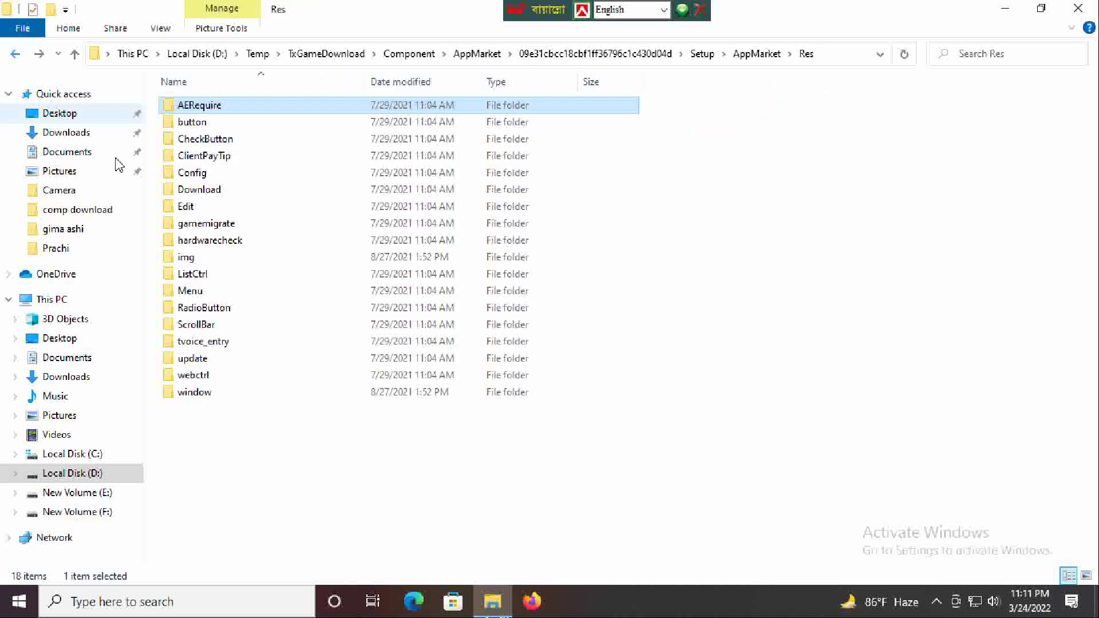
pyautogui.doubleClick(242, 124)
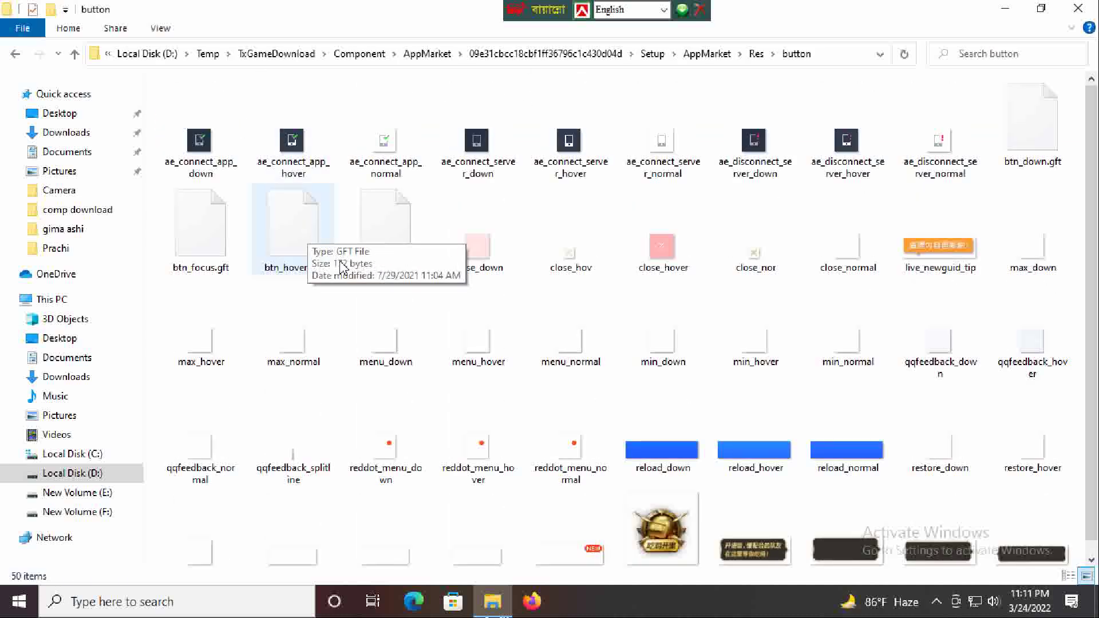
pyautogui.scroll(-1, 554, 389)
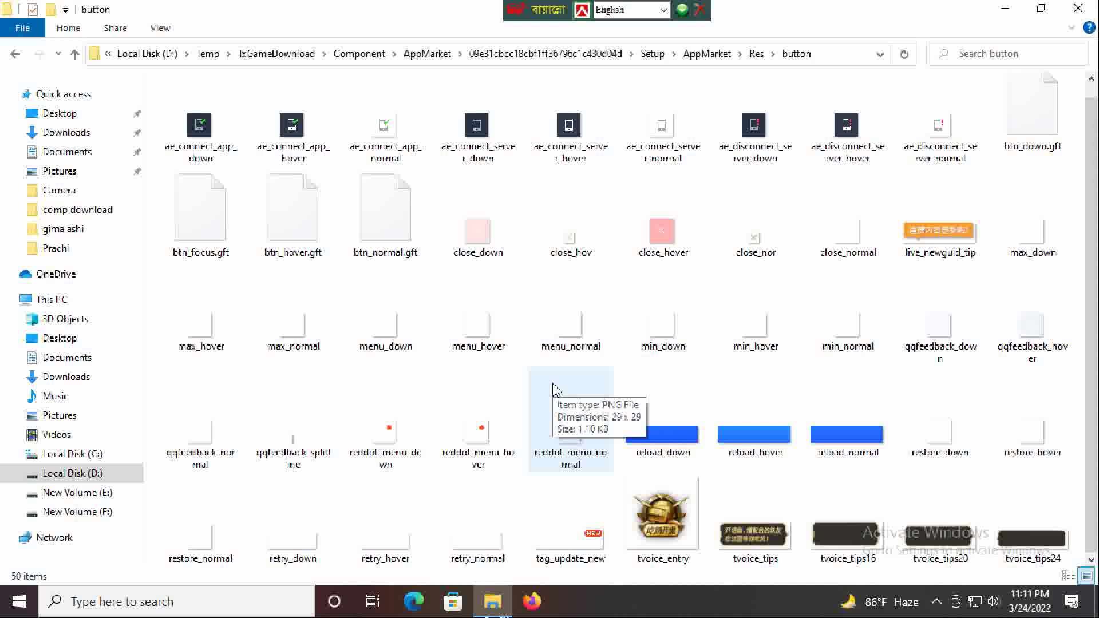
pyautogui.scroll(1, 554, 389)
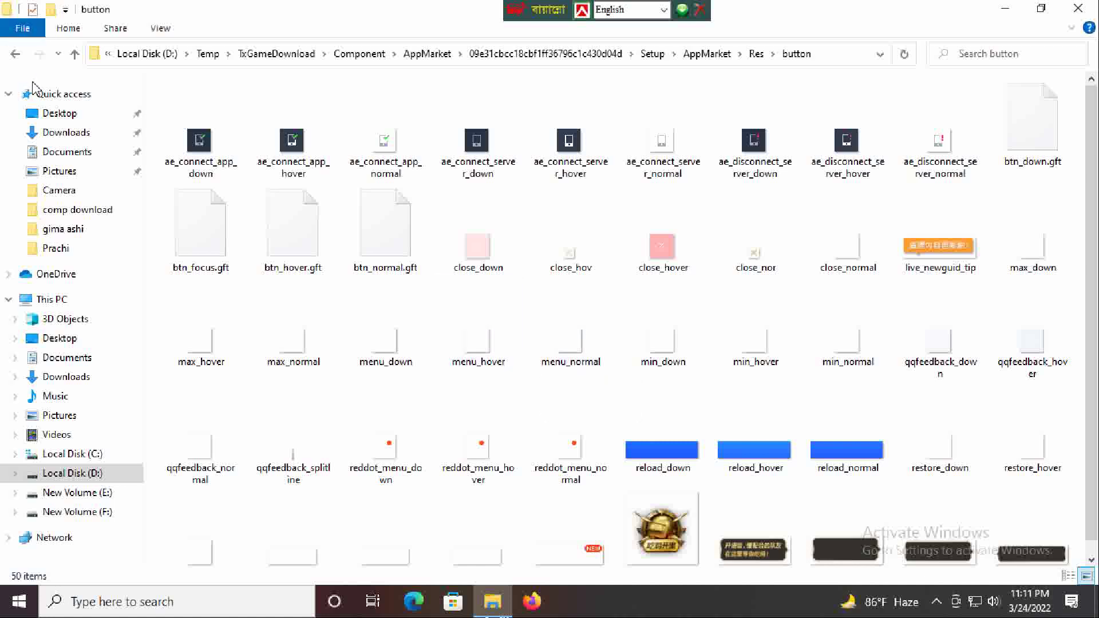
pyautogui.click(15, 53)
# - View the checkbutton_checkedhoverTexture PNG in the CheckButton folder and examine the ClientPayTip folder's images
pyautogui.doubleClick(221, 139)
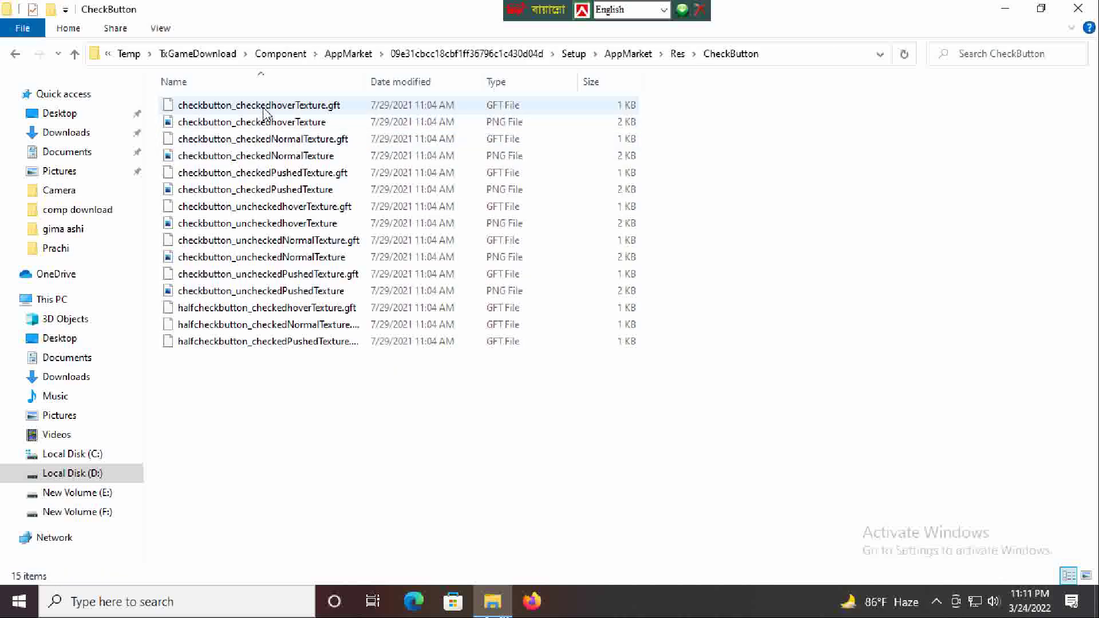
pyautogui.doubleClick(256, 124)
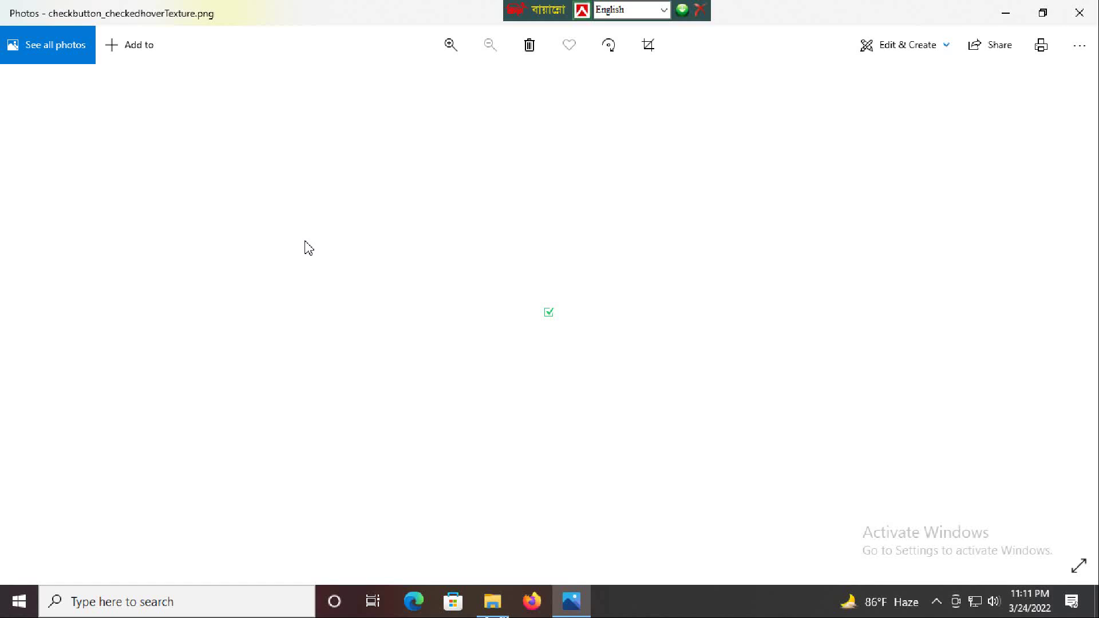
pyautogui.click(1080, 18)
pyautogui.click(15, 55)
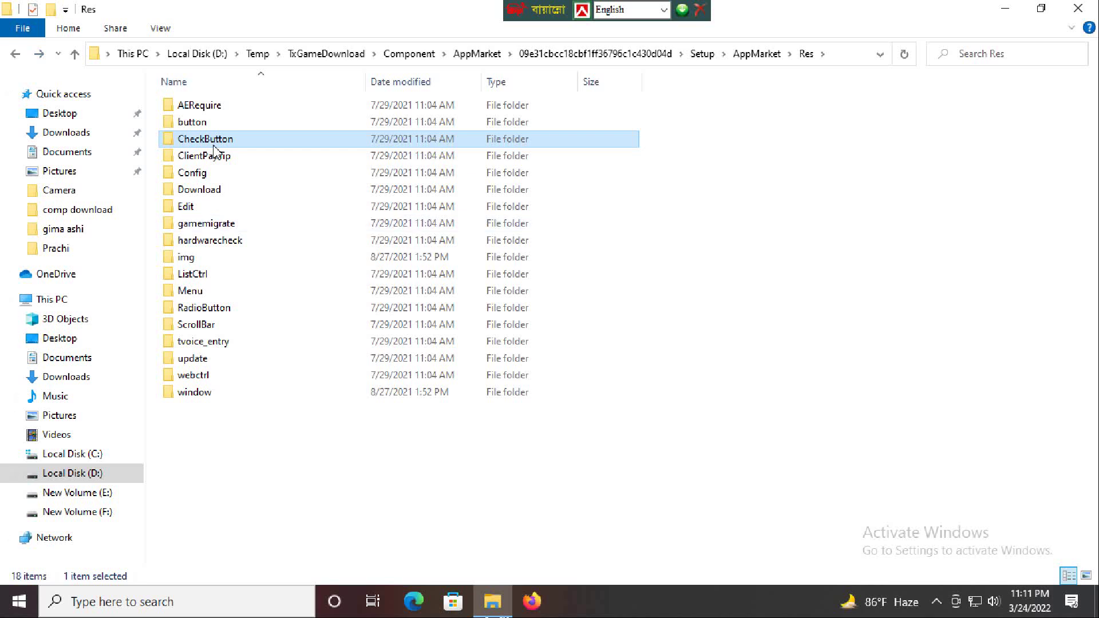
pyautogui.click(226, 161)
pyautogui.doubleClick(228, 165)
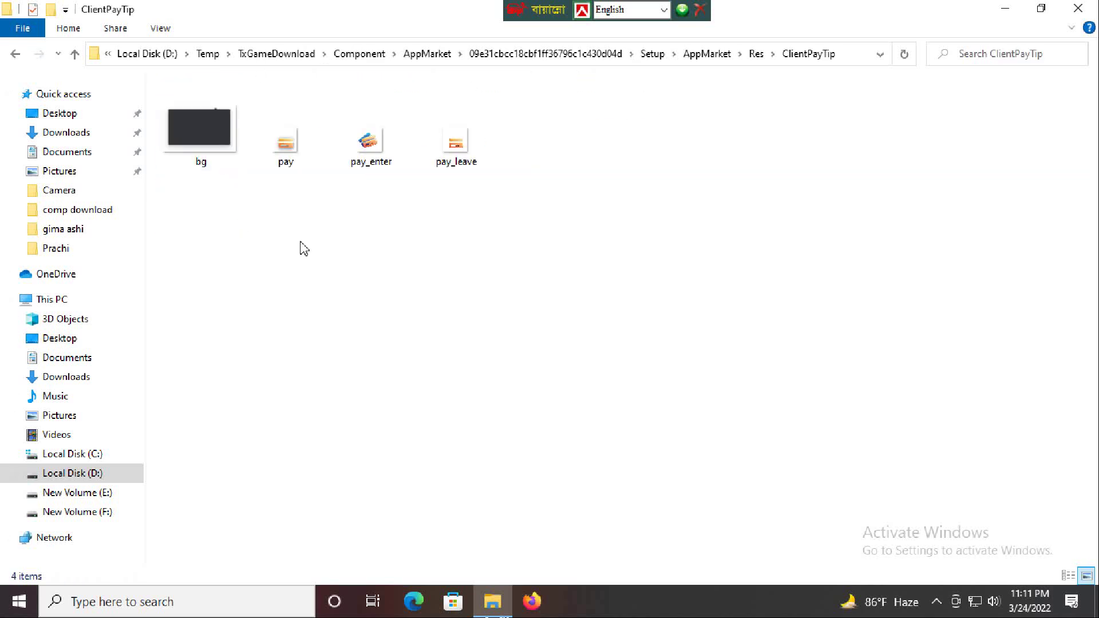
pyautogui.click(15, 53)
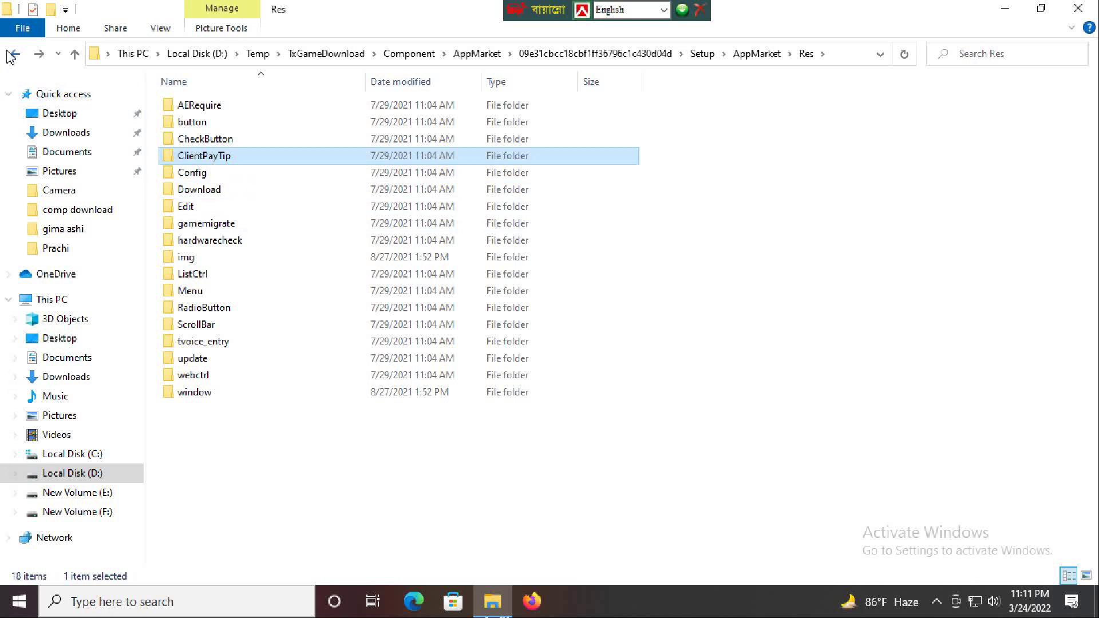
# - Return to the AppMarket folder and examine the contents of its TypeDef and Xtml subfolders
pyautogui.click(13, 53)
pyautogui.click(210, 142)
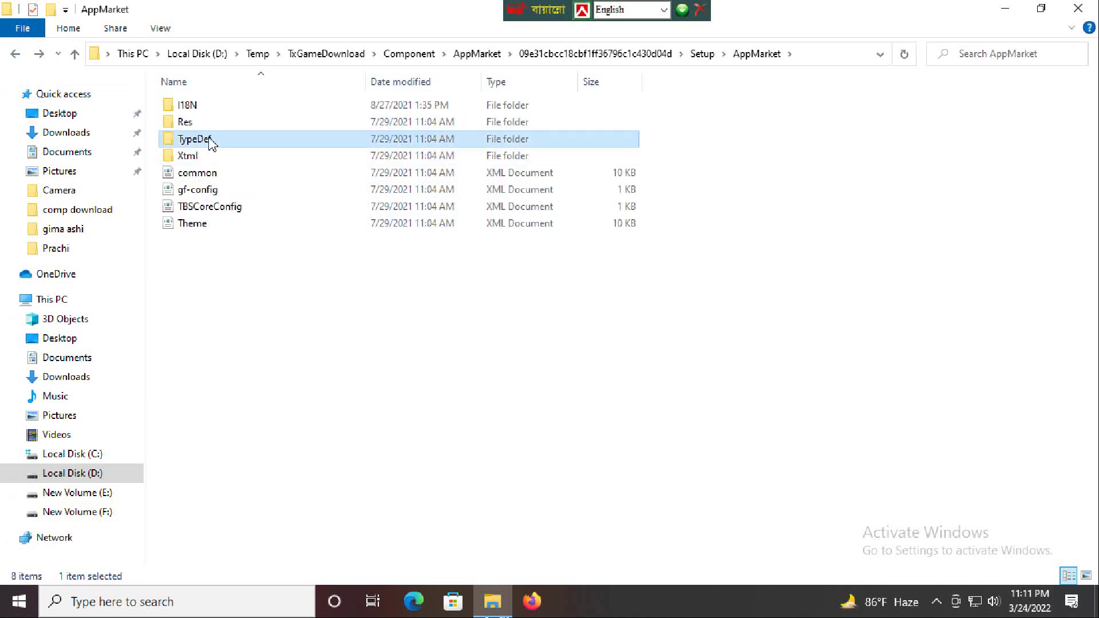
pyautogui.doubleClick(210, 141)
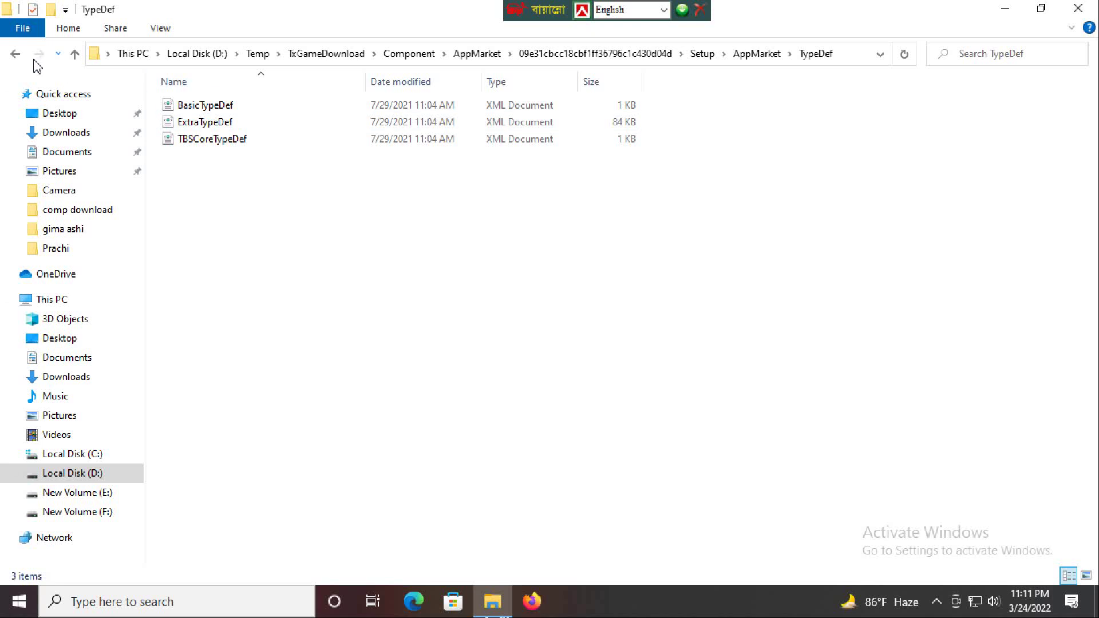
pyautogui.click(15, 55)
pyautogui.click(209, 160)
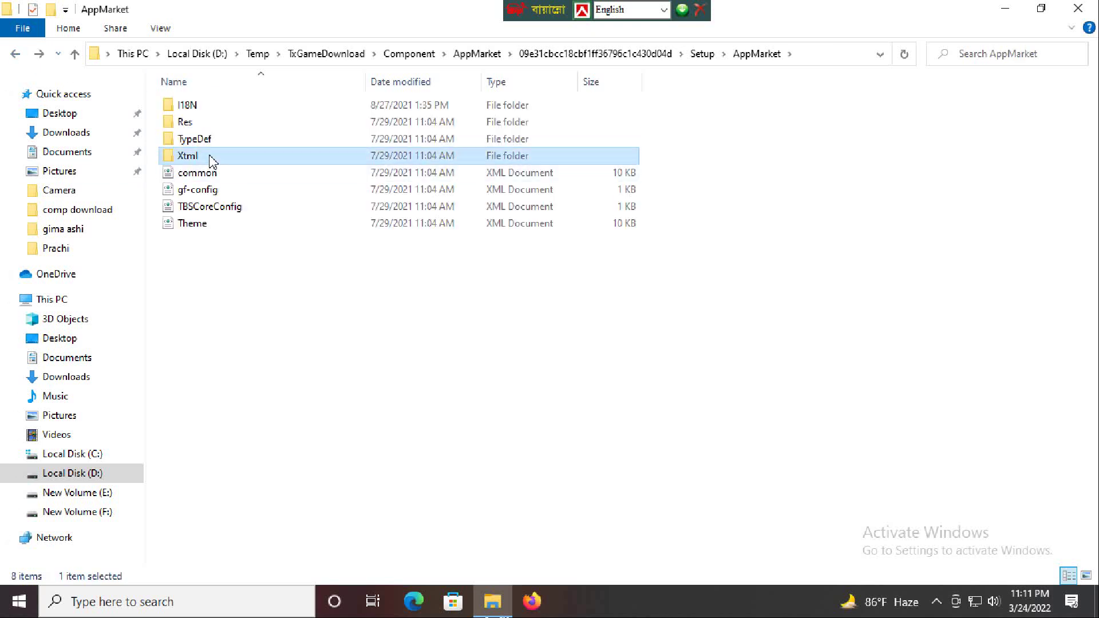
pyautogui.doubleClick(210, 161)
pyautogui.click(22, 57)
# - Delete the TypeDef and Xtml folders together with the common, gf-config, TBSCoreConfig and Theme files from AppMarket
pyautogui.moveTo(250, 296); pyautogui.dragTo(247, 139)
pyautogui.rightClick(247, 139)
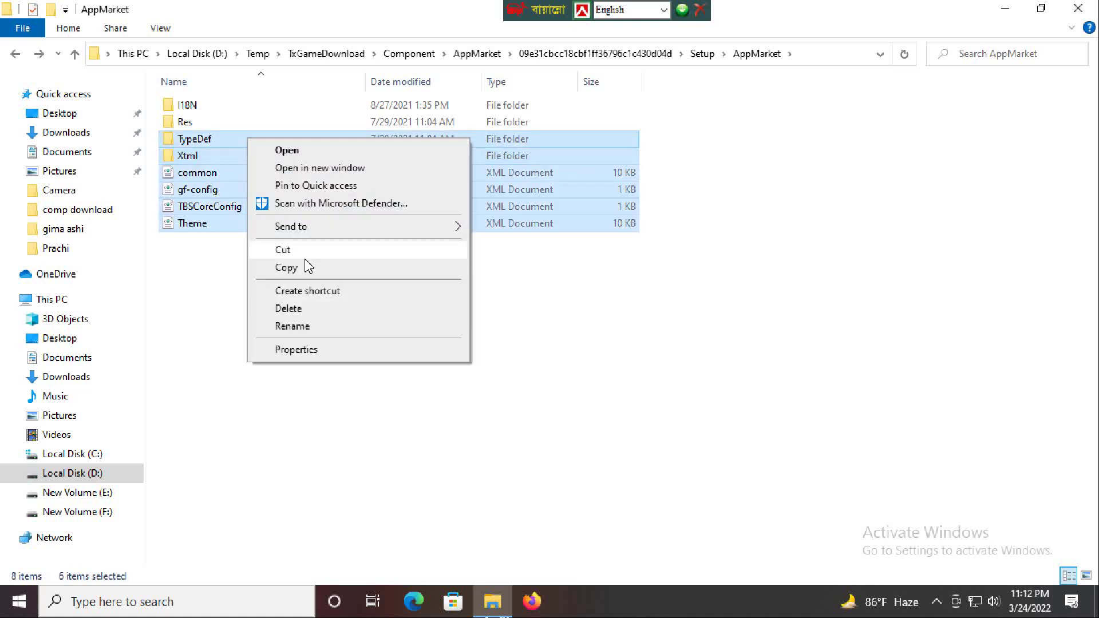
pyautogui.click(293, 310)
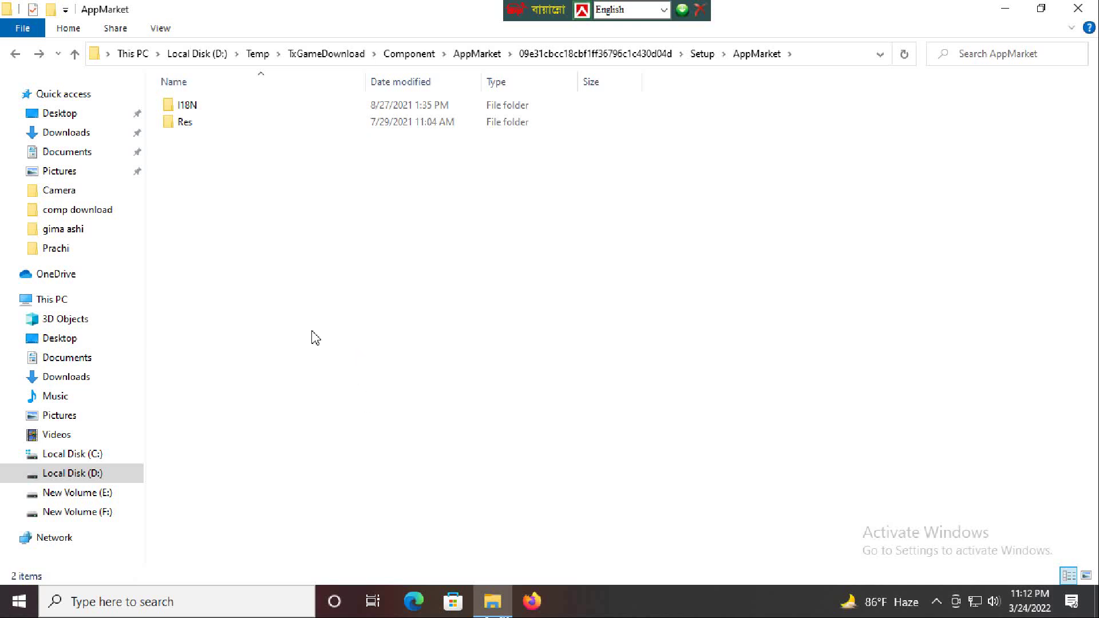
# - Check the contents of the 1025 subfolder inside I18N and return to the AppMarket folder
pyautogui.doubleClick(236, 106)
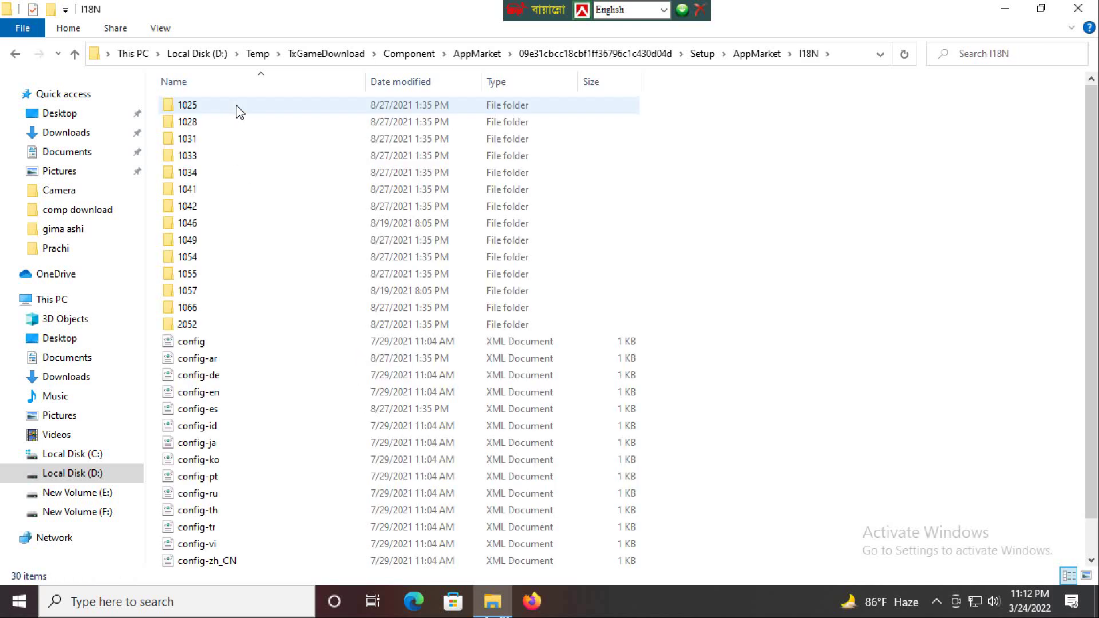
pyautogui.doubleClick(239, 106)
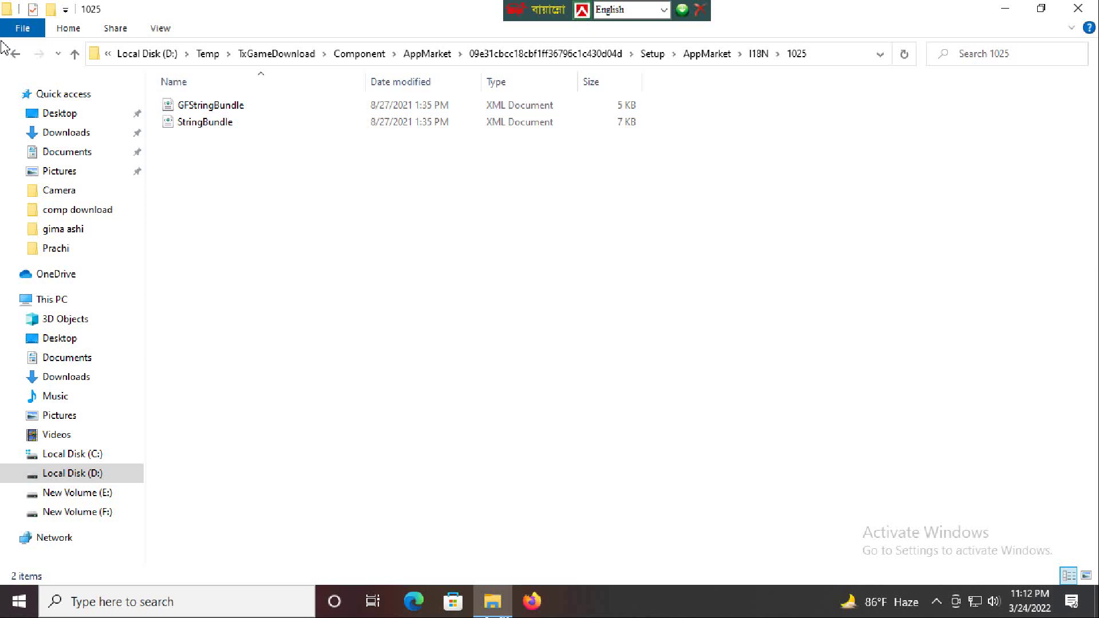
pyautogui.click(15, 55)
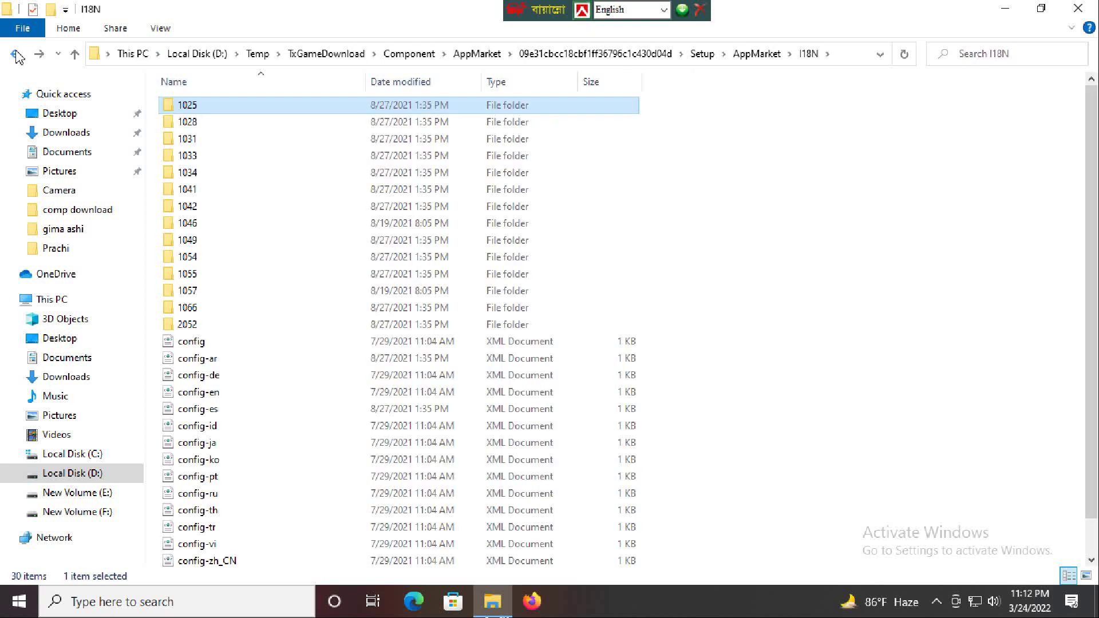
pyautogui.click(16, 55)
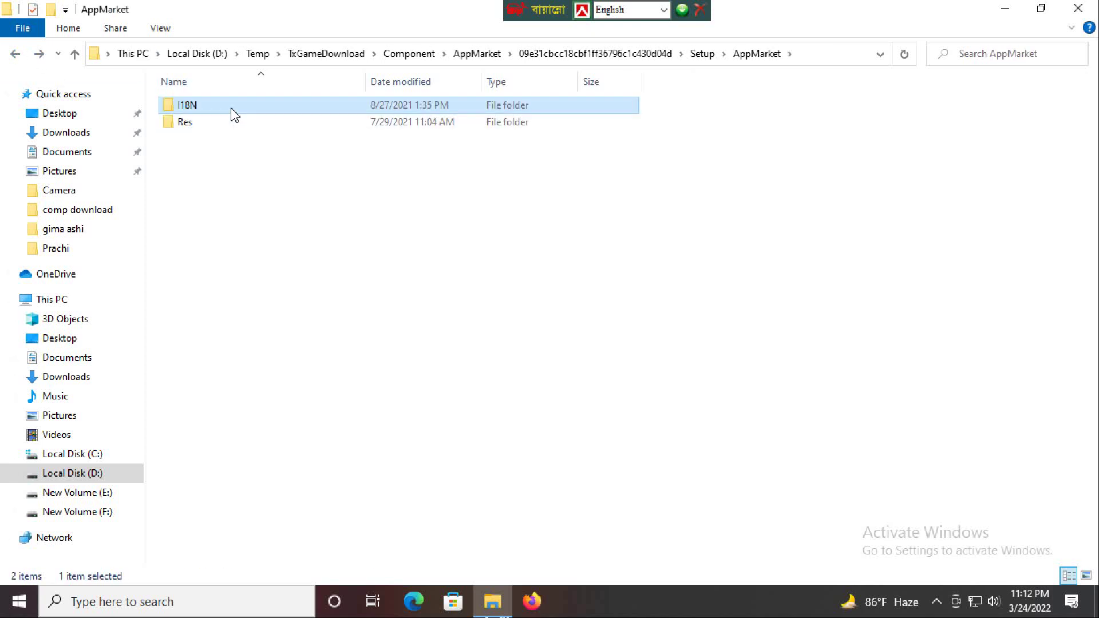
# - Delete the I18N folder from AppMarket and go back to the Setup folder
pyautogui.rightClick(231, 109)
pyautogui.click(307, 375)
pyautogui.click(16, 54)
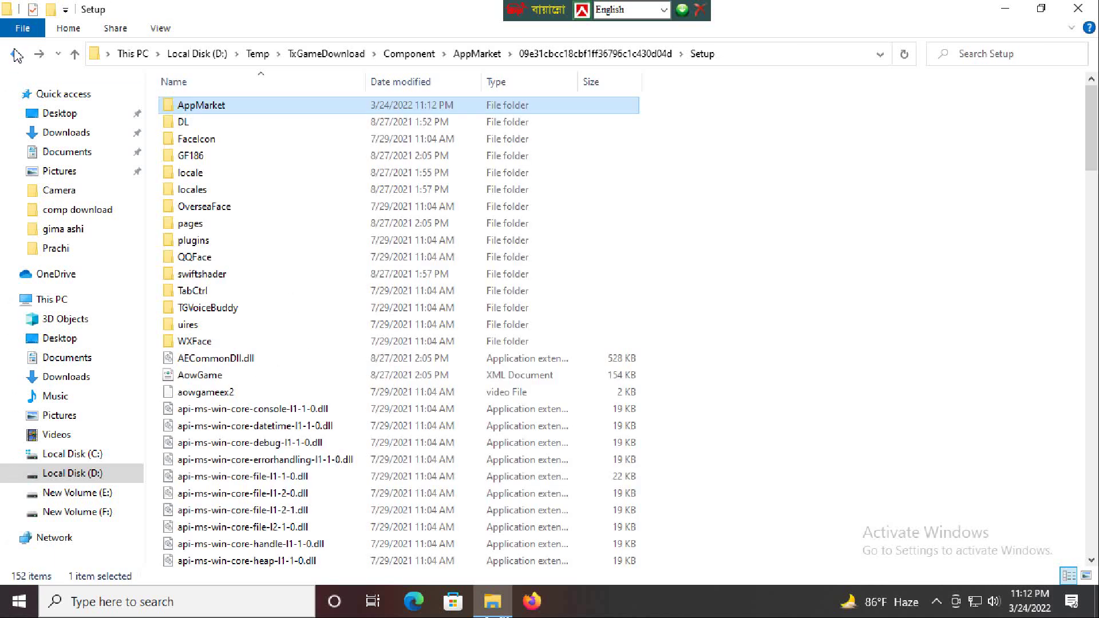
# - Examine the DL, FaceIcon and GF186 subfolders of Setup and look through the rest of its file list
pyautogui.doubleClick(236, 121)
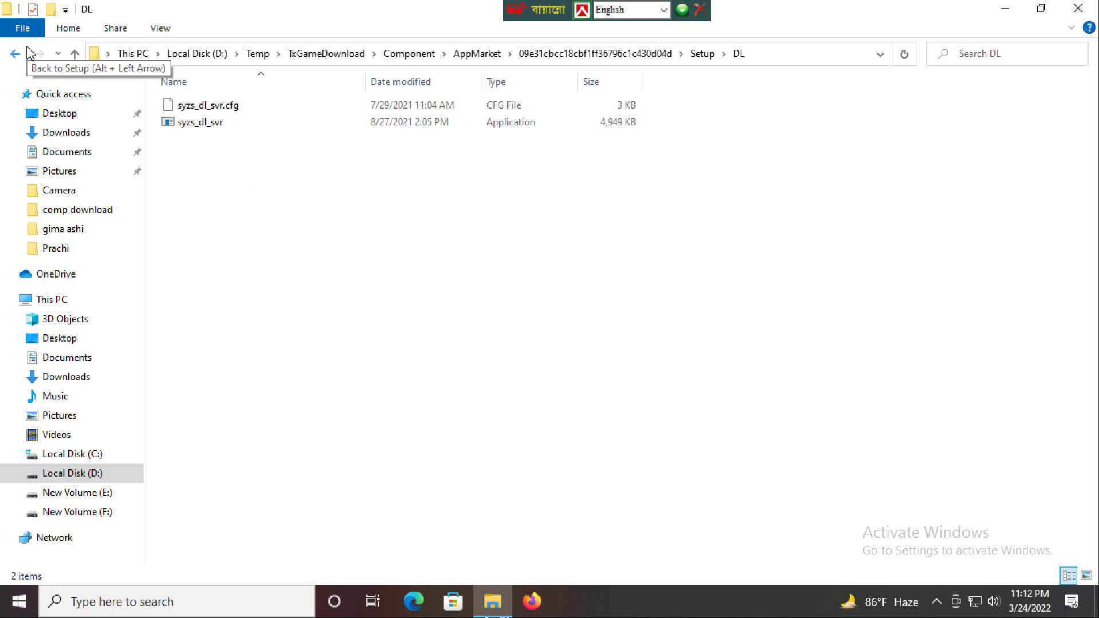
pyautogui.click(29, 53)
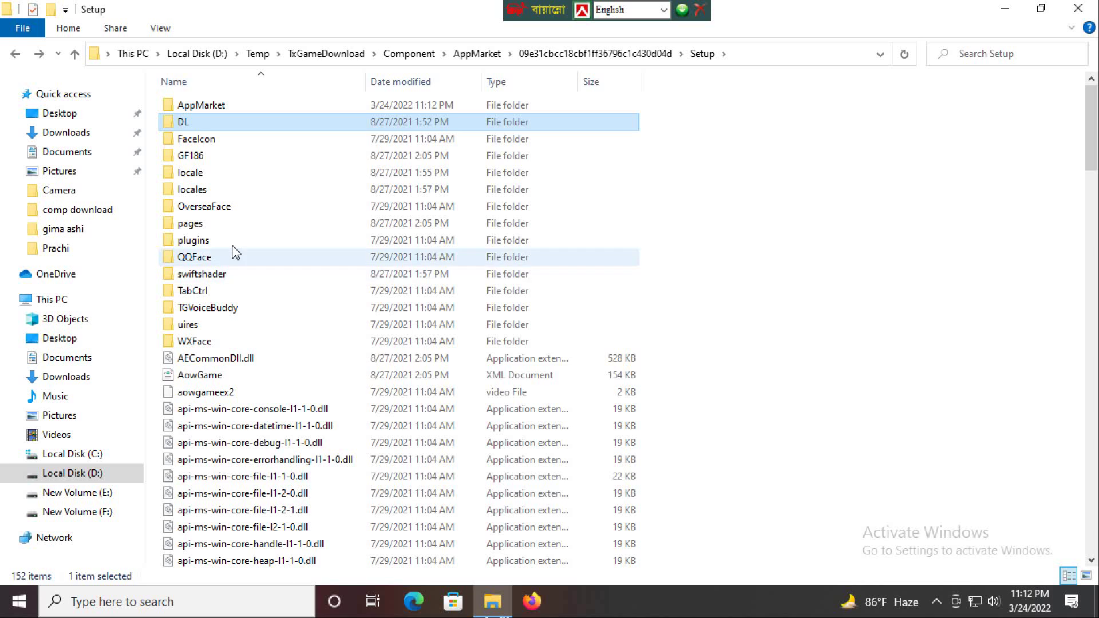
pyautogui.doubleClick(216, 144)
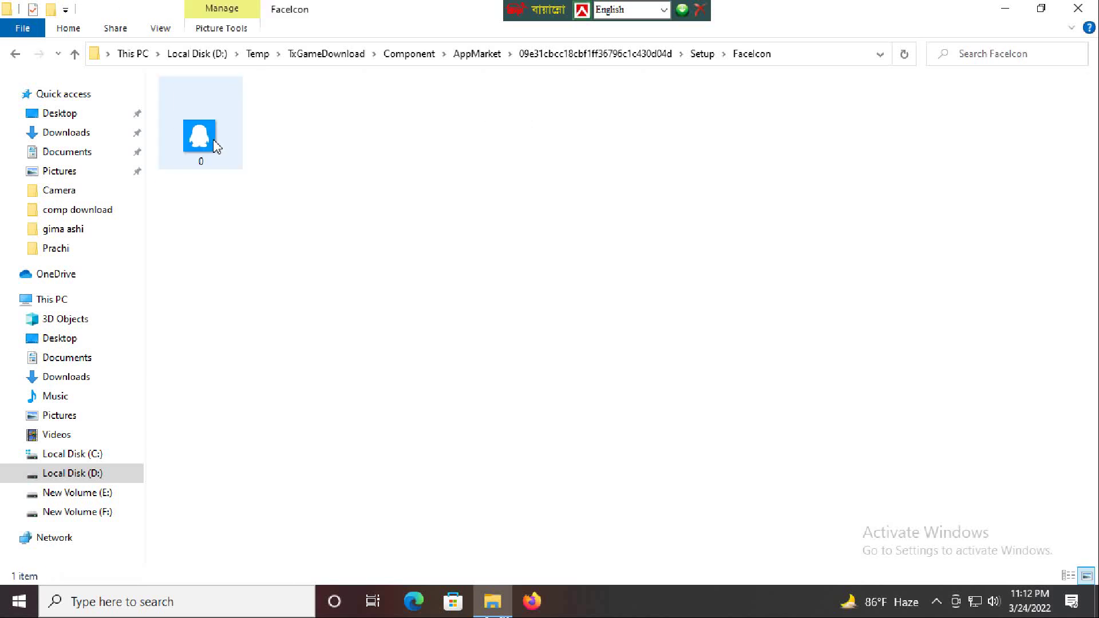
pyautogui.click(16, 56)
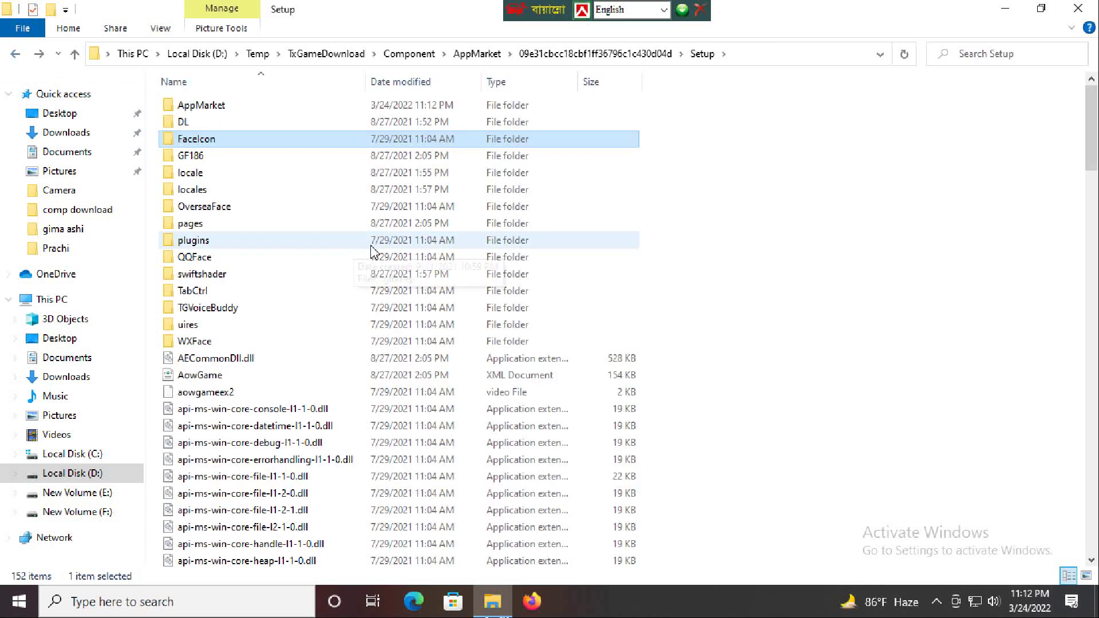
pyautogui.doubleClick(306, 166)
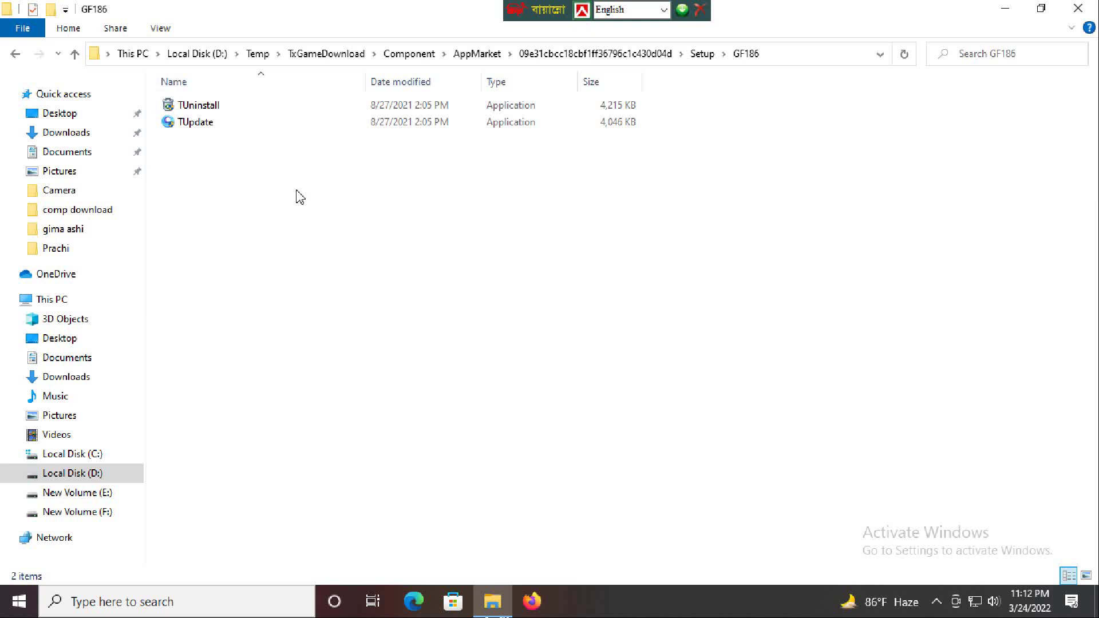
pyautogui.click(16, 55)
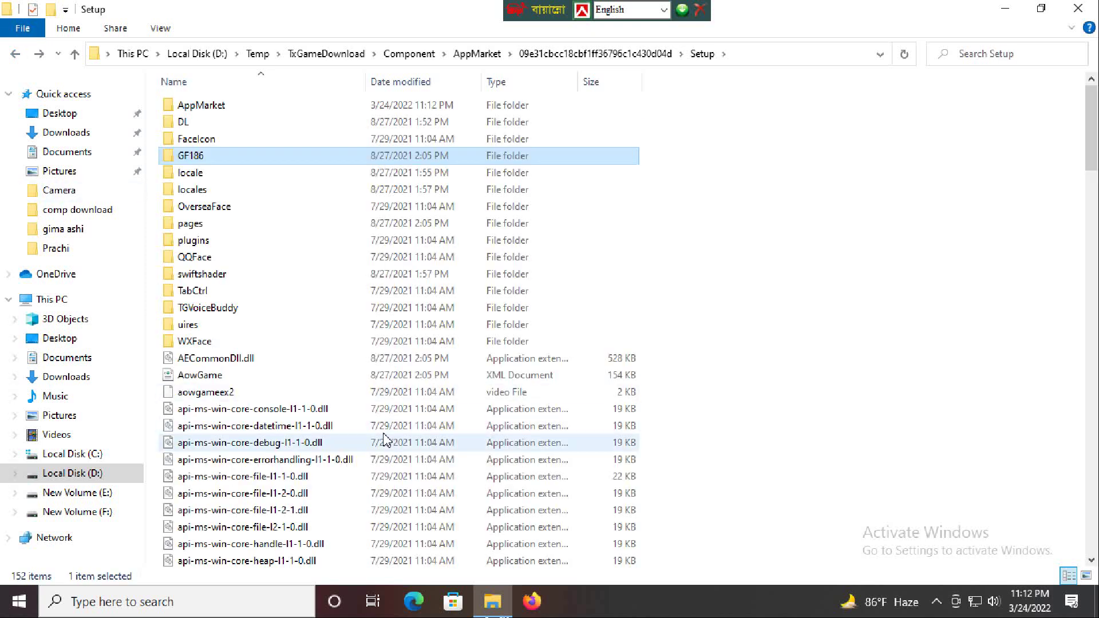
pyautogui.scroll(-5, 386, 426)
pyautogui.scroll(-9, 387, 427)
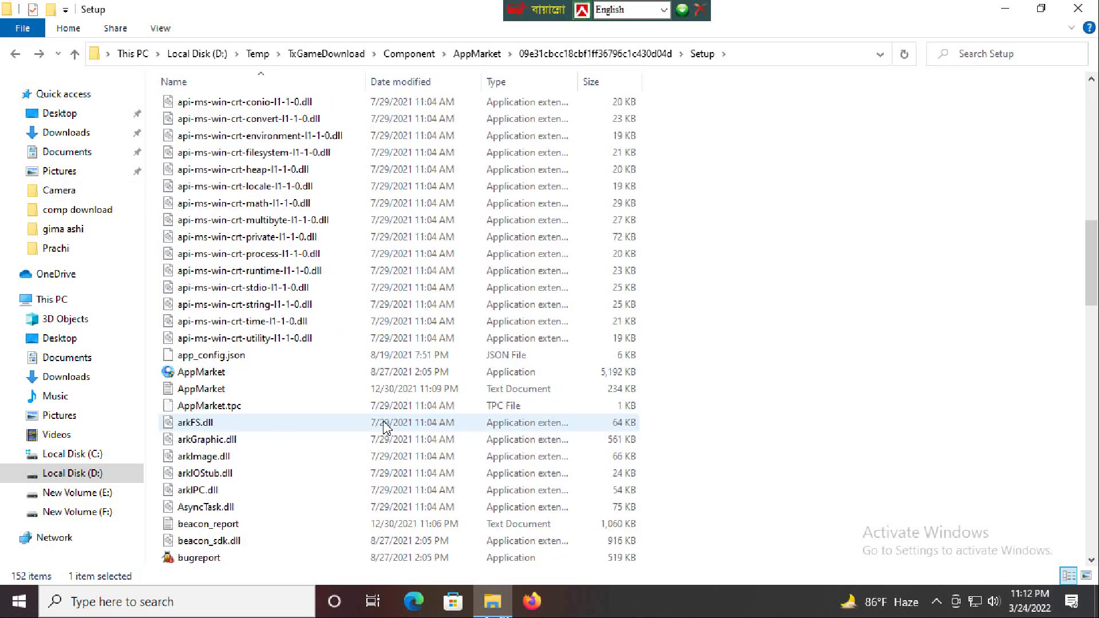
pyautogui.scroll(-13, 386, 426)
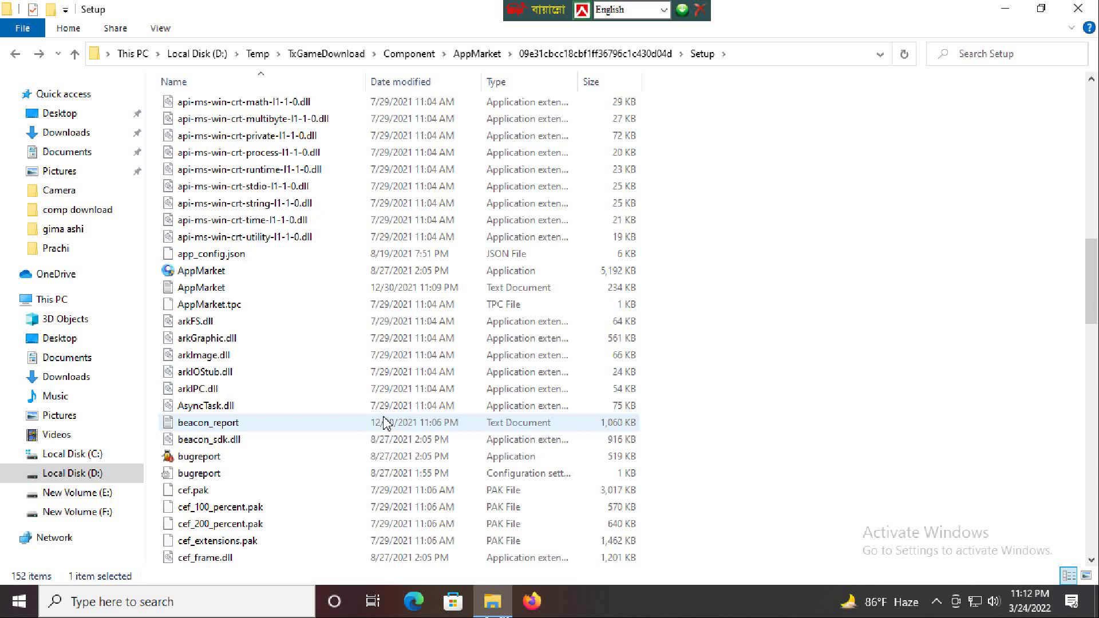
pyautogui.scroll(-11, 364, 411)
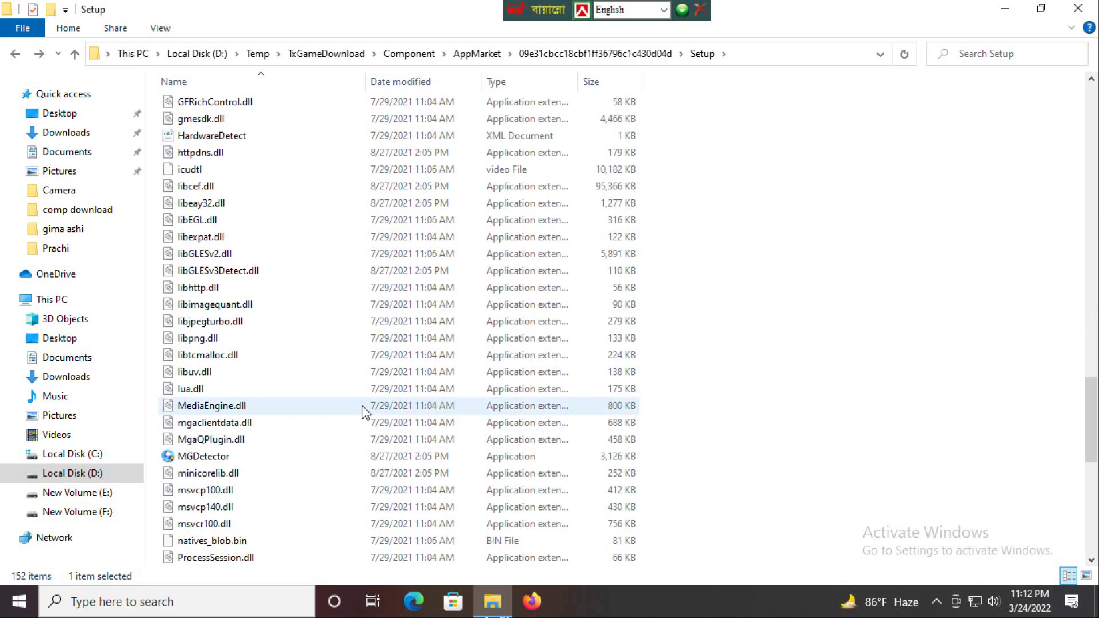
pyautogui.scroll(-4, 350, 411)
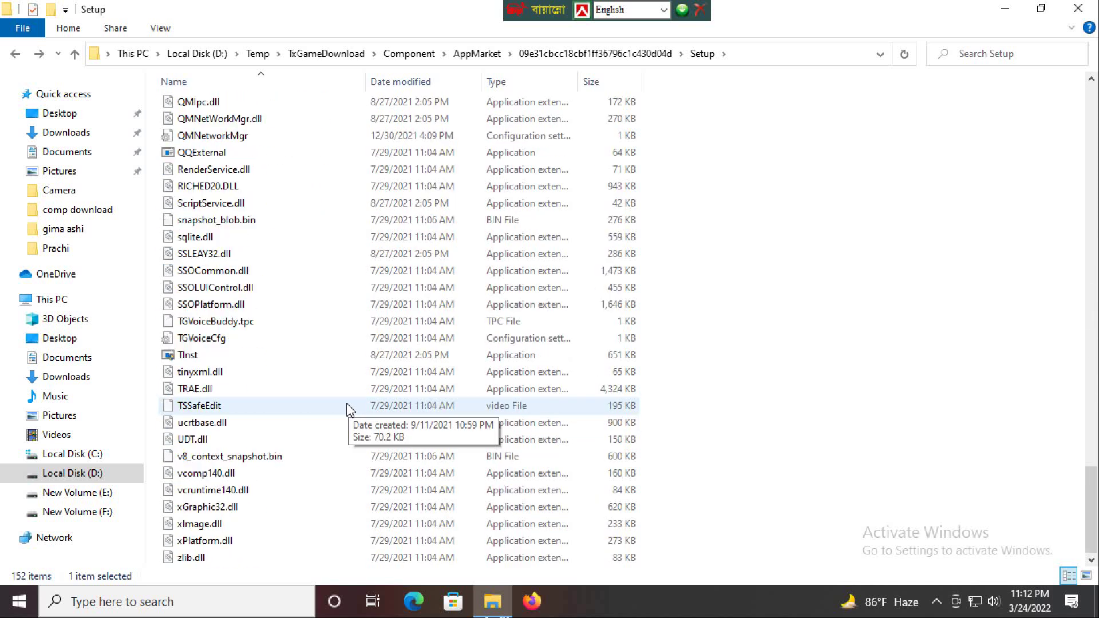
# - Check the contents of TGVoiceBuddy down to the 1028 subfolder of I18N, and return to the Setup folder
pyautogui.scroll(20, 350, 411)
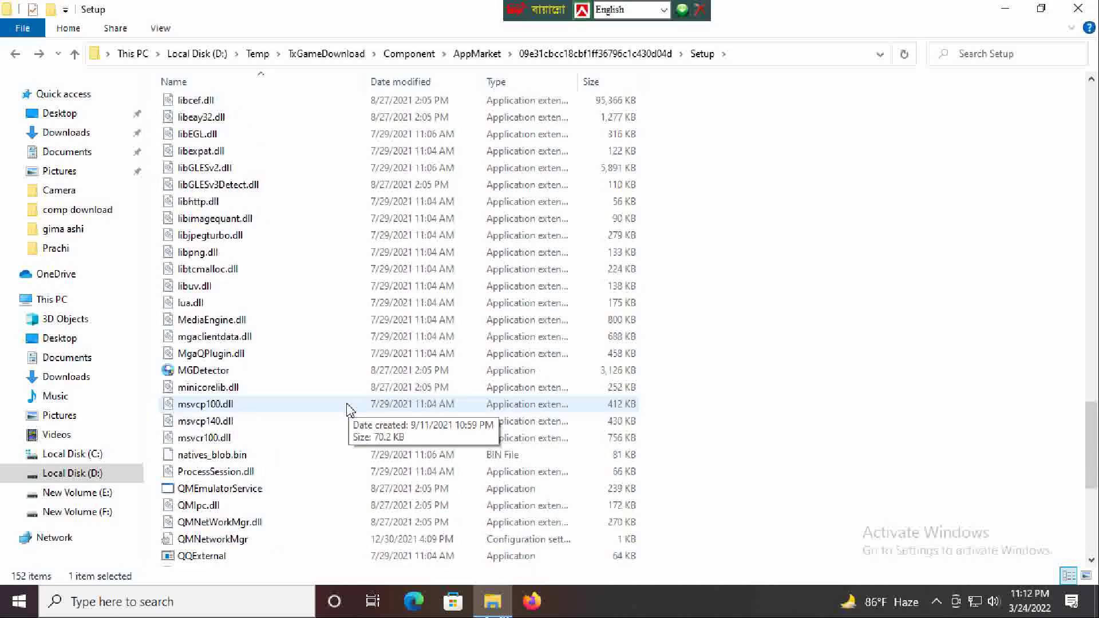
pyautogui.scroll(10, 350, 411)
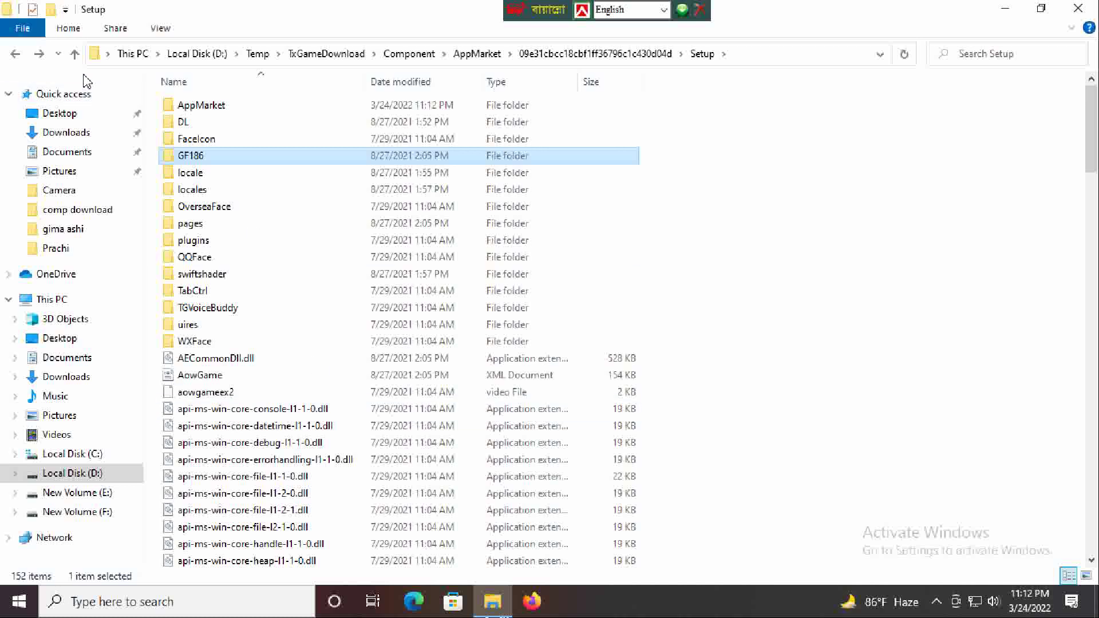
pyautogui.doubleClick(277, 309)
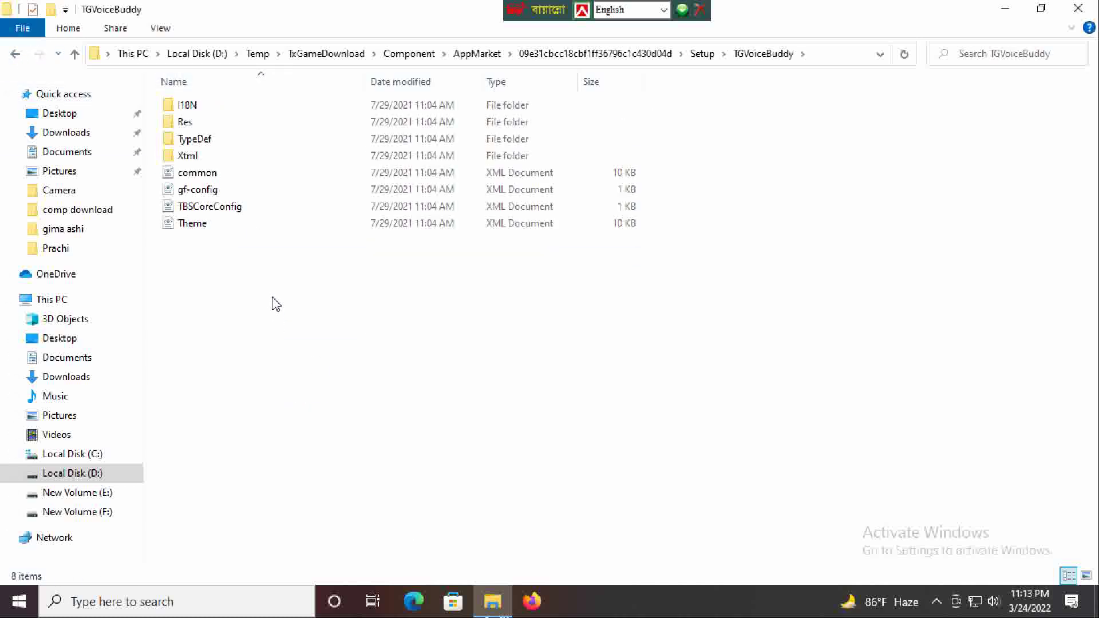
pyautogui.doubleClick(203, 109)
pyautogui.doubleClick(204, 106)
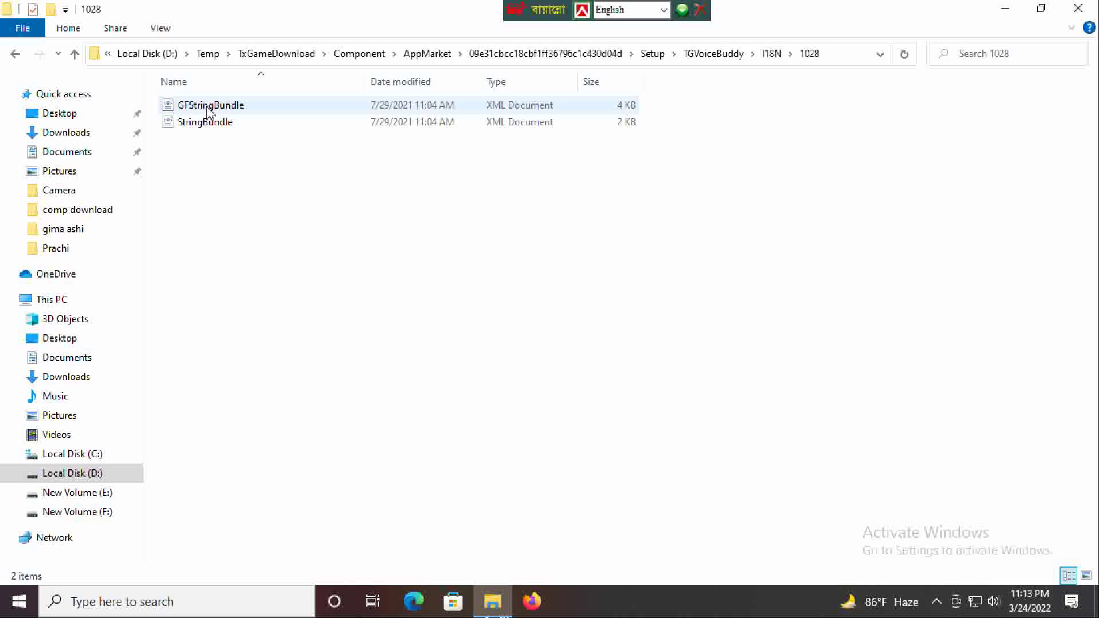
pyautogui.click(15, 55)
pyautogui.click(15, 55)
pyautogui.click(15, 55)
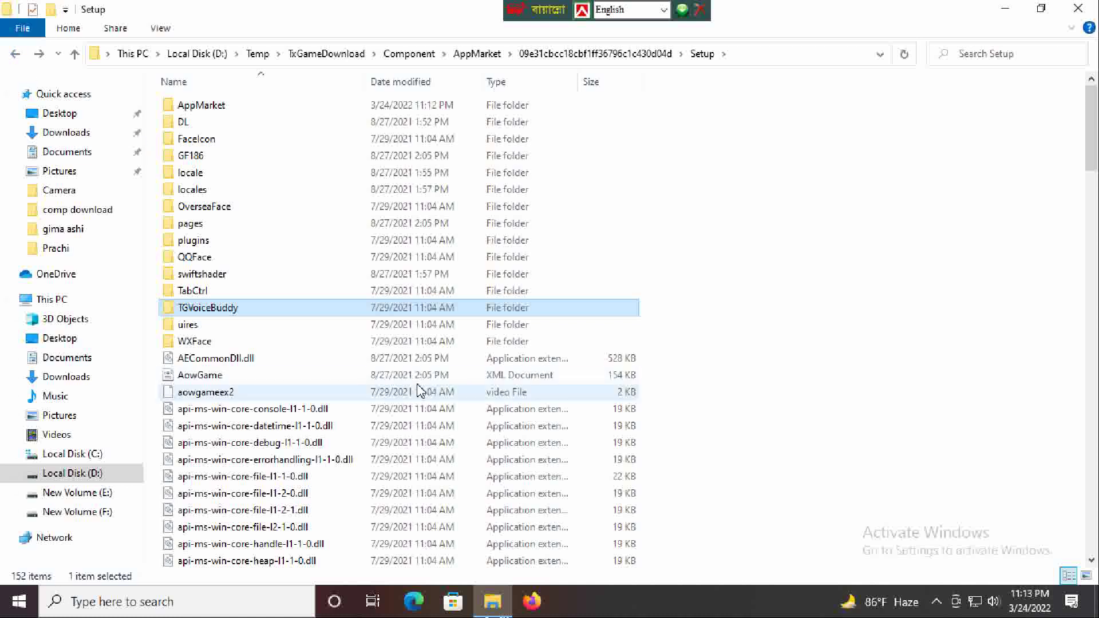
# - Delete all the loose files in the Setup folder, from AECommonDll.dll through zlib.dll, keeping only the subfolders
pyautogui.scroll(-14, 401, 493)
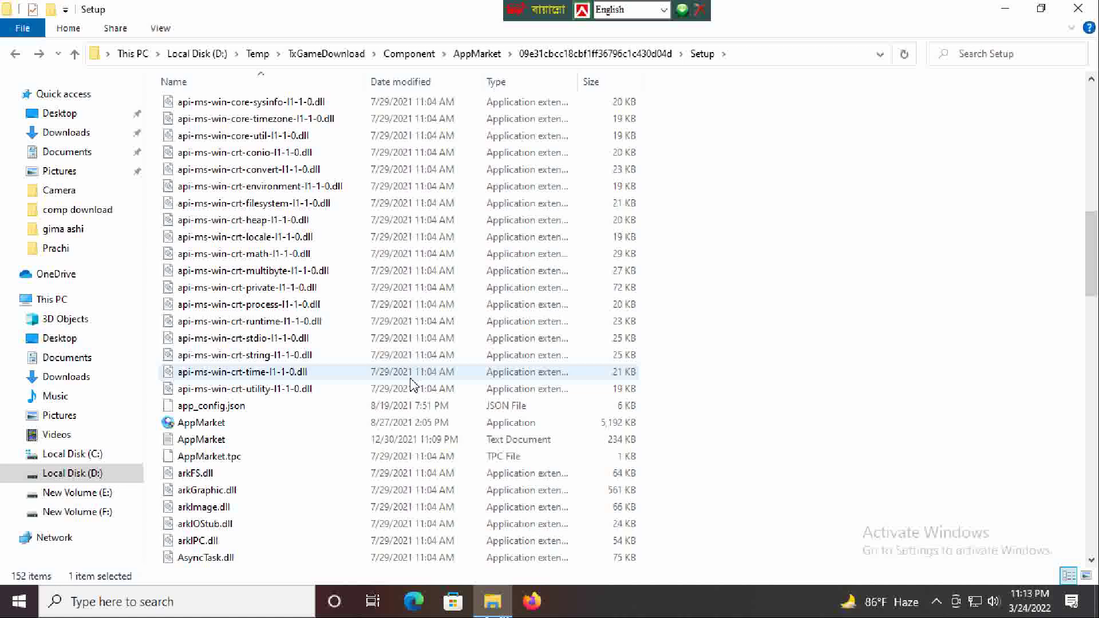
pyautogui.scroll(-2, 411, 382)
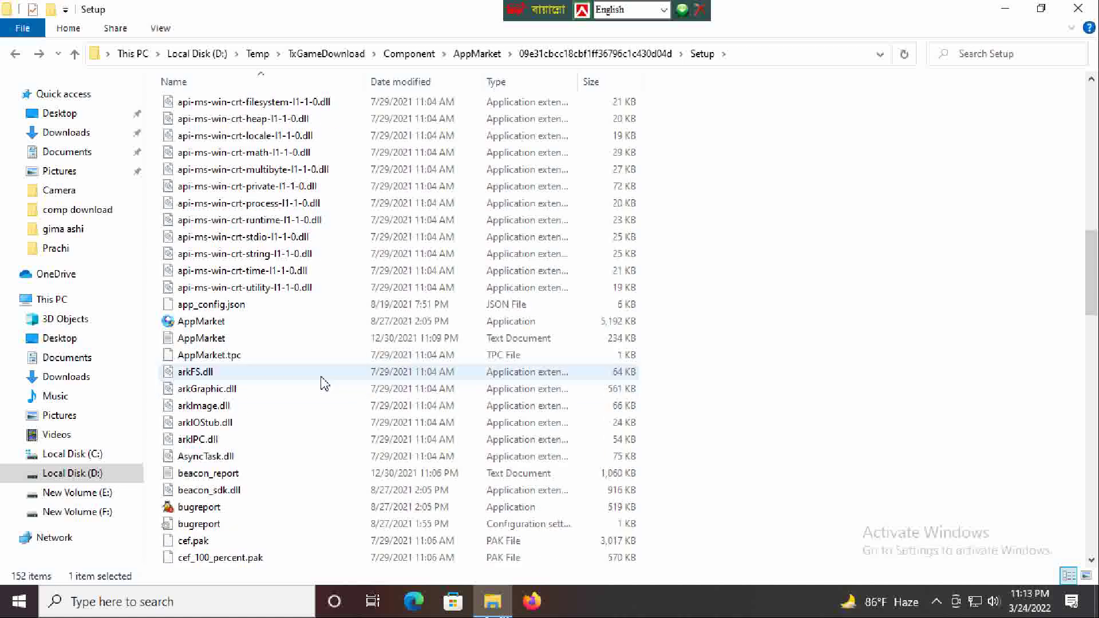
pyautogui.scroll(7, 430, 376)
pyautogui.scroll(7, 431, 375)
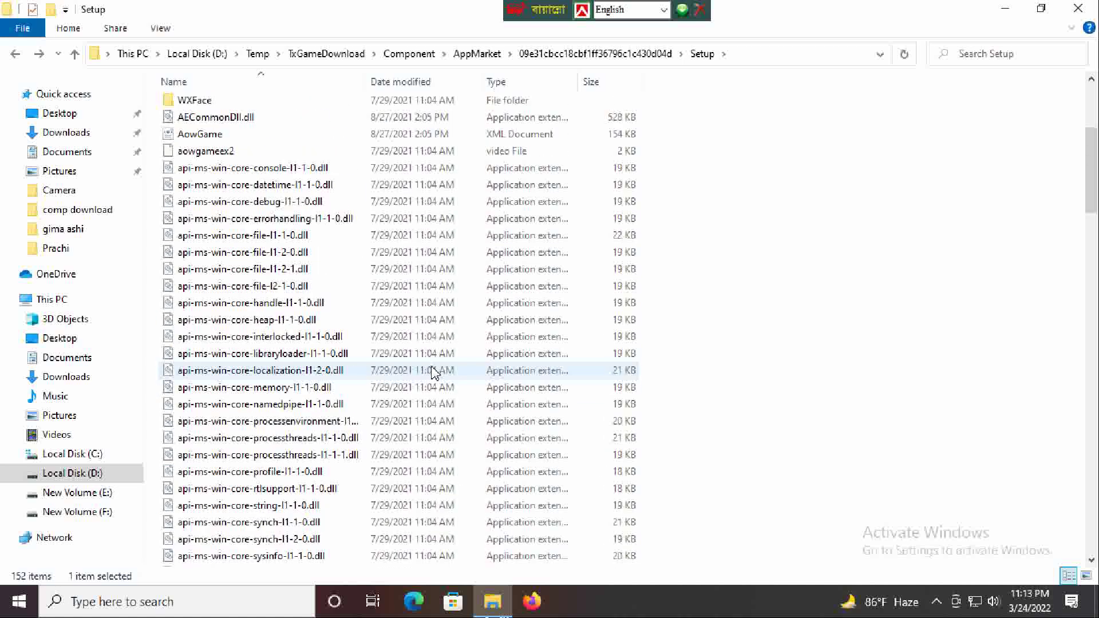
pyautogui.moveTo(796, 310); pyautogui.dragTo(592, 286)
pyautogui.moveTo(726, 265); pyautogui.dragTo(551, 562)
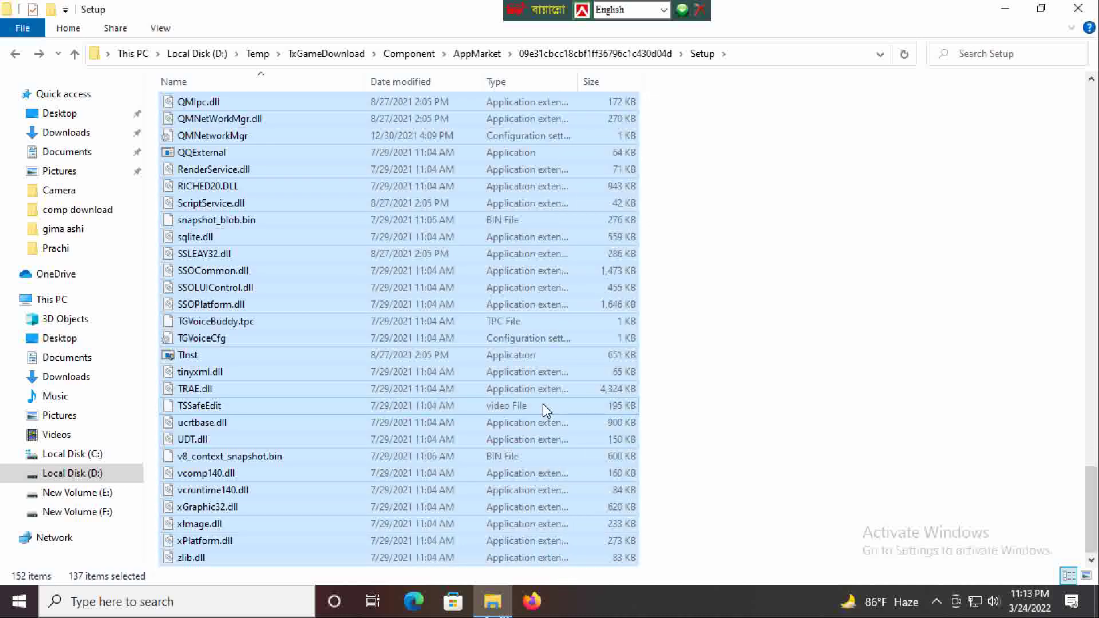
pyautogui.rightClick(342, 439)
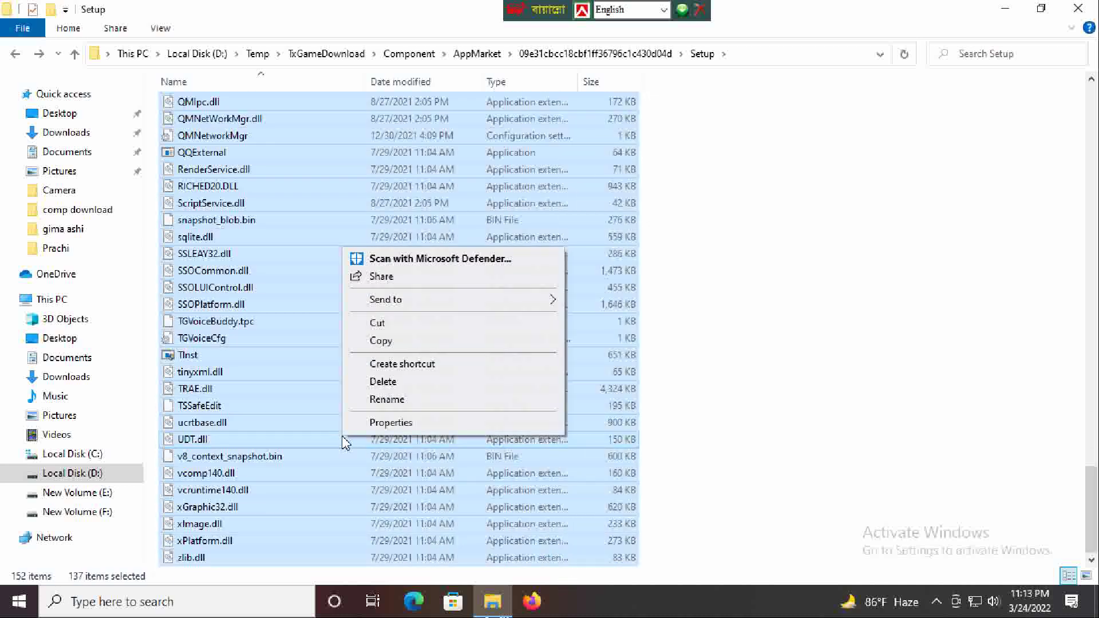
pyautogui.click(425, 387)
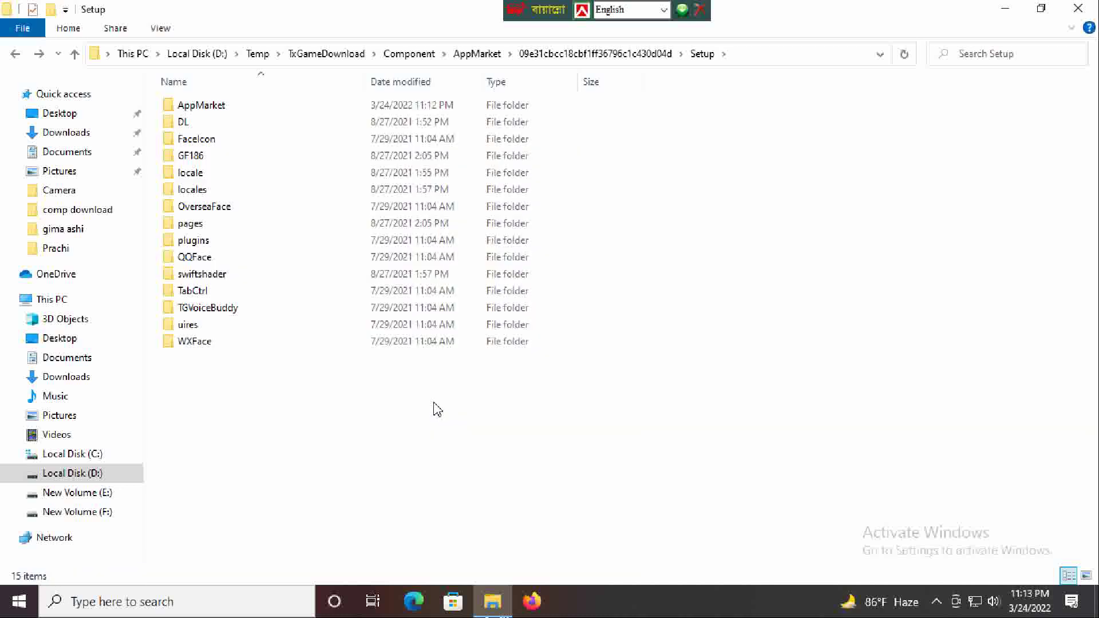
# - Check the contents of WXFace and delete every Setup subfolder except AppMarket, from DL through WXFace
pyautogui.click(281, 343)
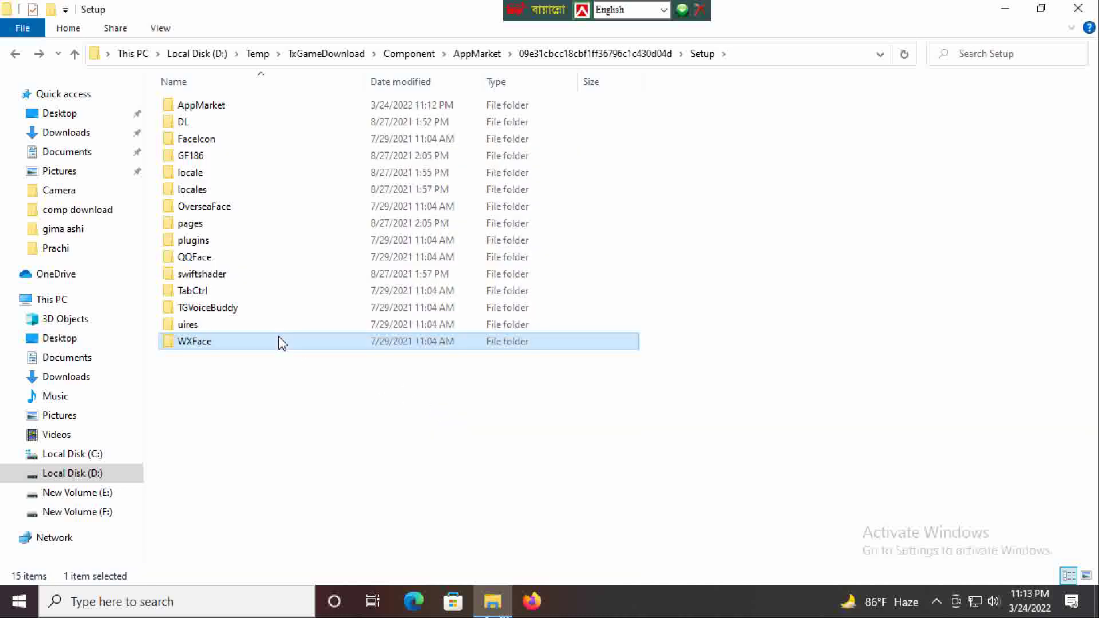
pyautogui.doubleClick(281, 344)
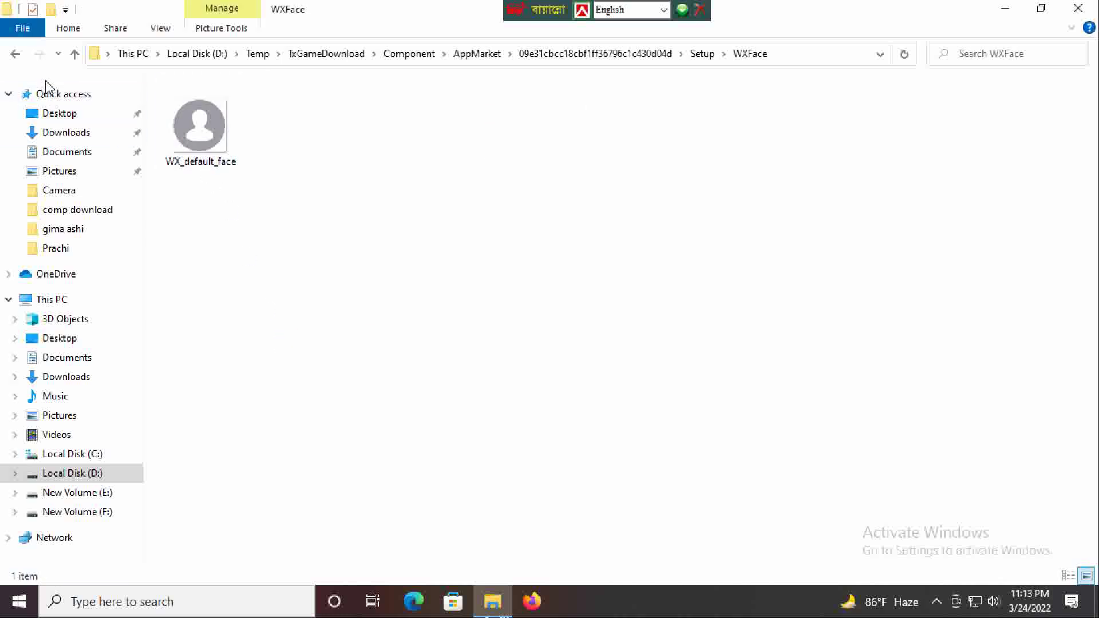
pyautogui.click(15, 54)
pyautogui.moveTo(282, 437); pyautogui.dragTo(295, 124)
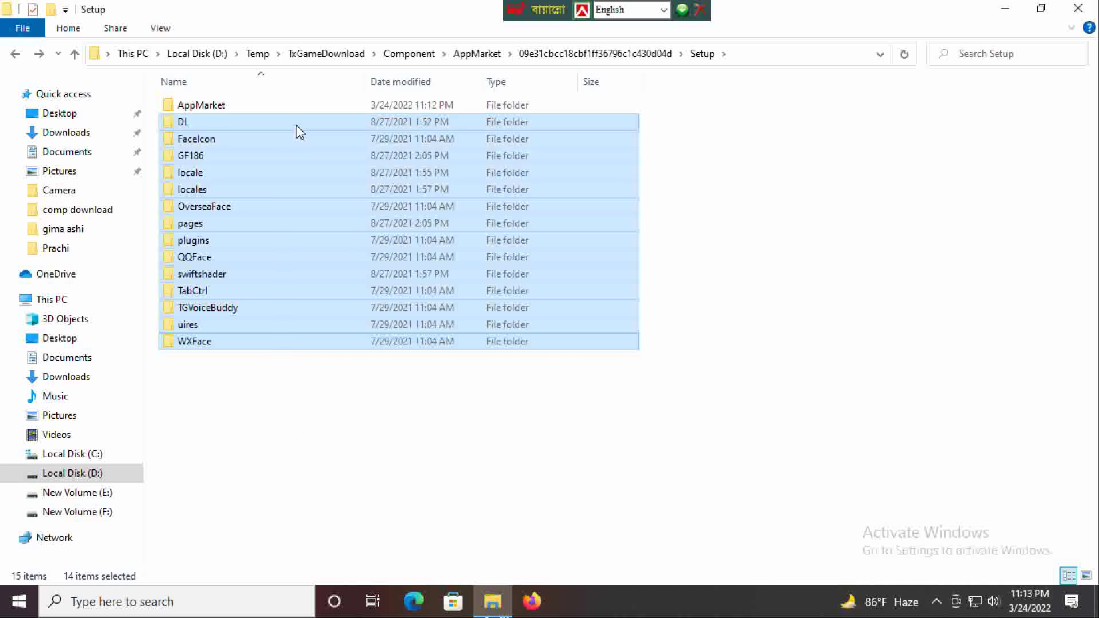
pyautogui.rightClick(301, 289)
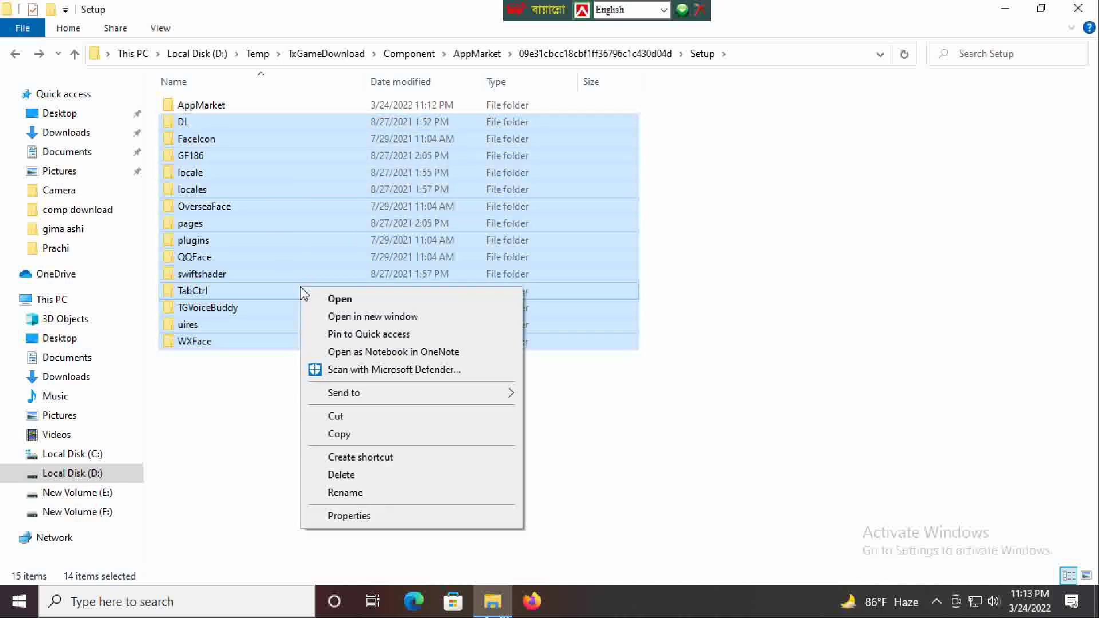
pyautogui.click(354, 476)
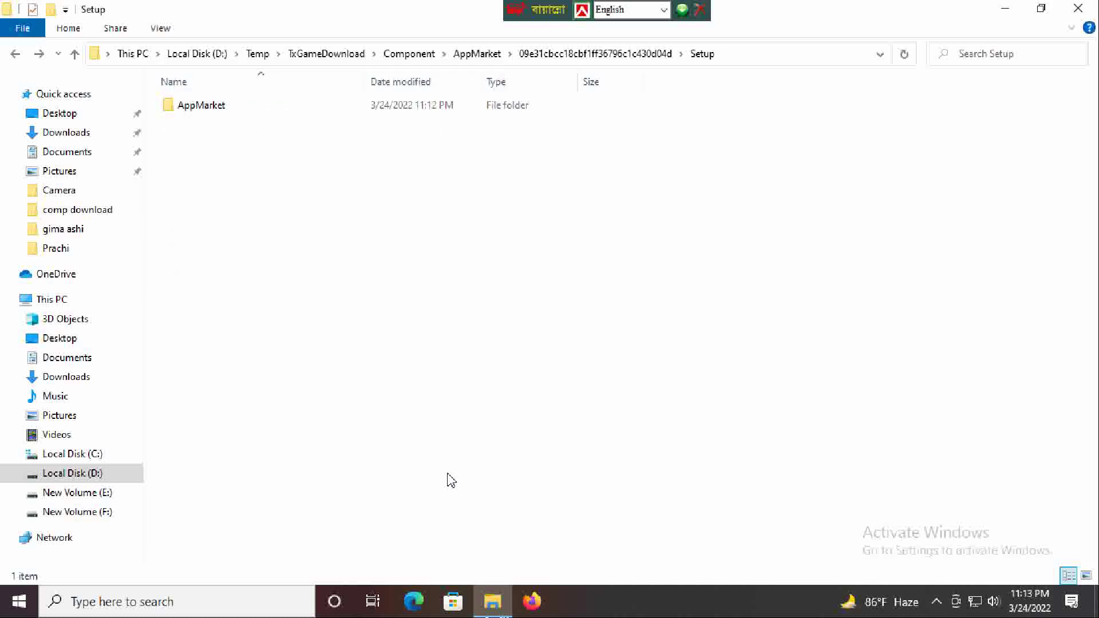
# - Examine the AERequire and button subfolders inside AppMarket's Res folder and return to Res
pyautogui.doubleClick(235, 111)
pyautogui.doubleClick(237, 112)
pyautogui.doubleClick(201, 104)
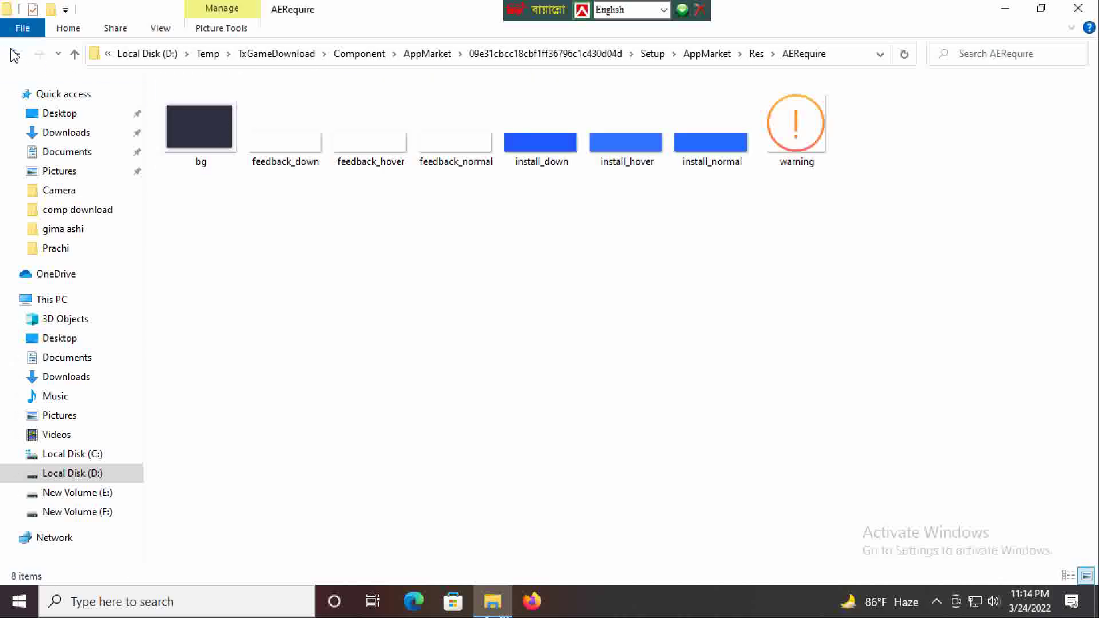
pyautogui.click(14, 54)
pyautogui.doubleClick(222, 124)
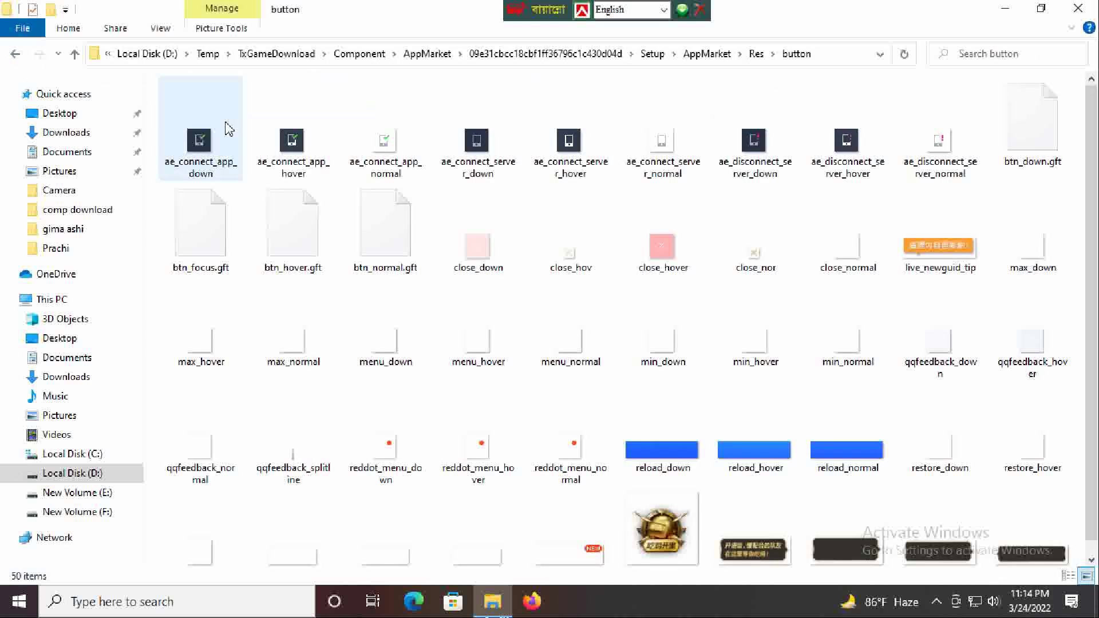
pyautogui.scroll(-1, 579, 404)
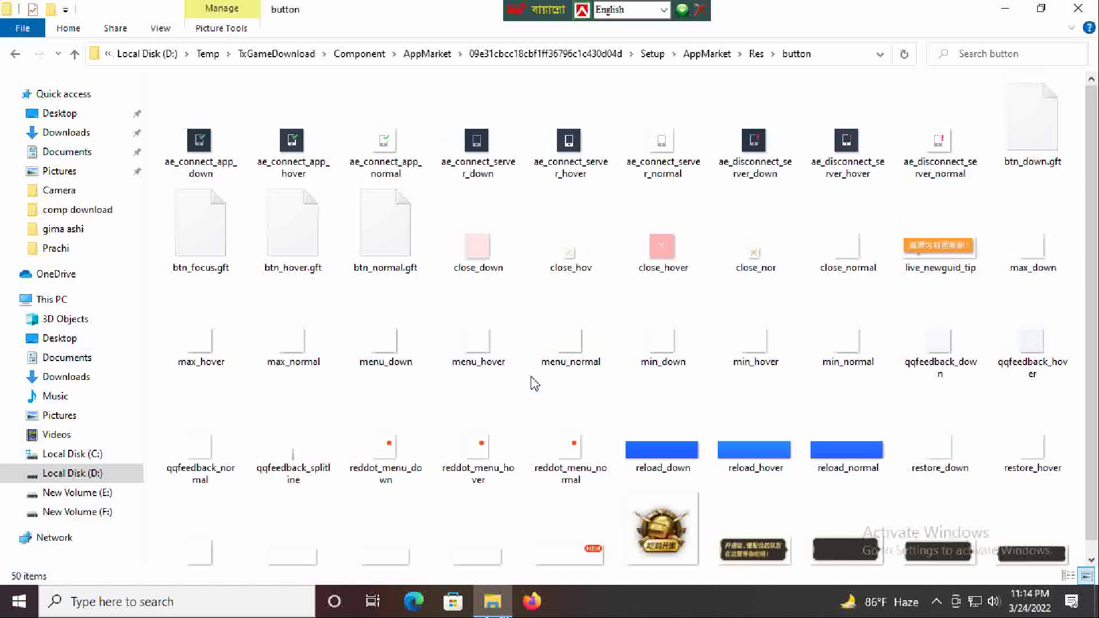
pyautogui.click(15, 55)
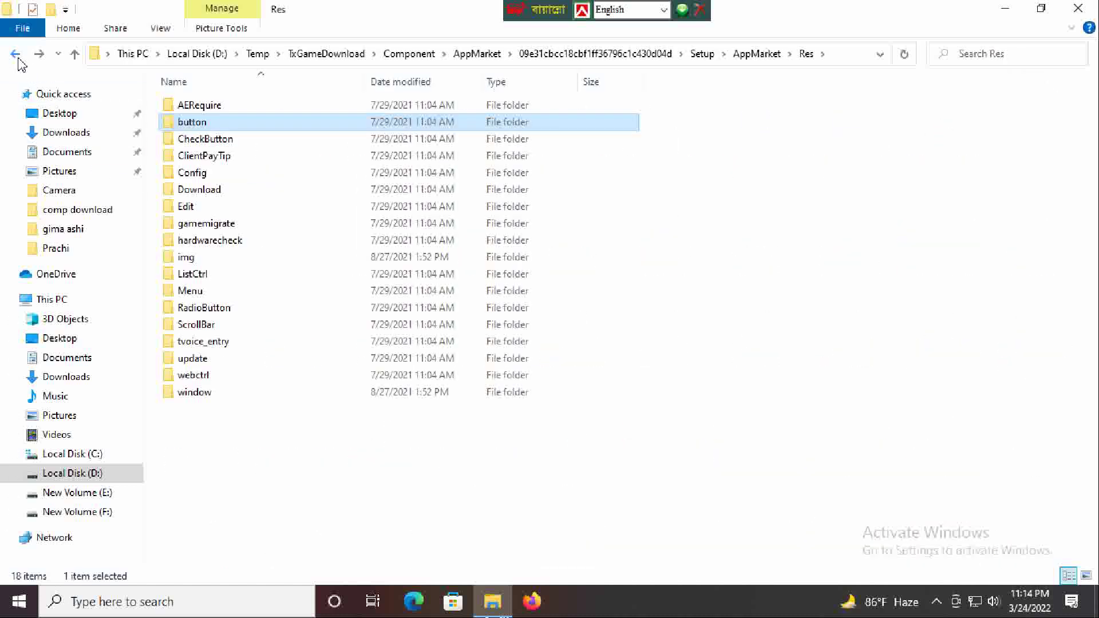
# - Open the CheckButton folder and preview the checkbutton_checkedNormalTexture image, closing the picture when done
pyautogui.doubleClick(262, 139)
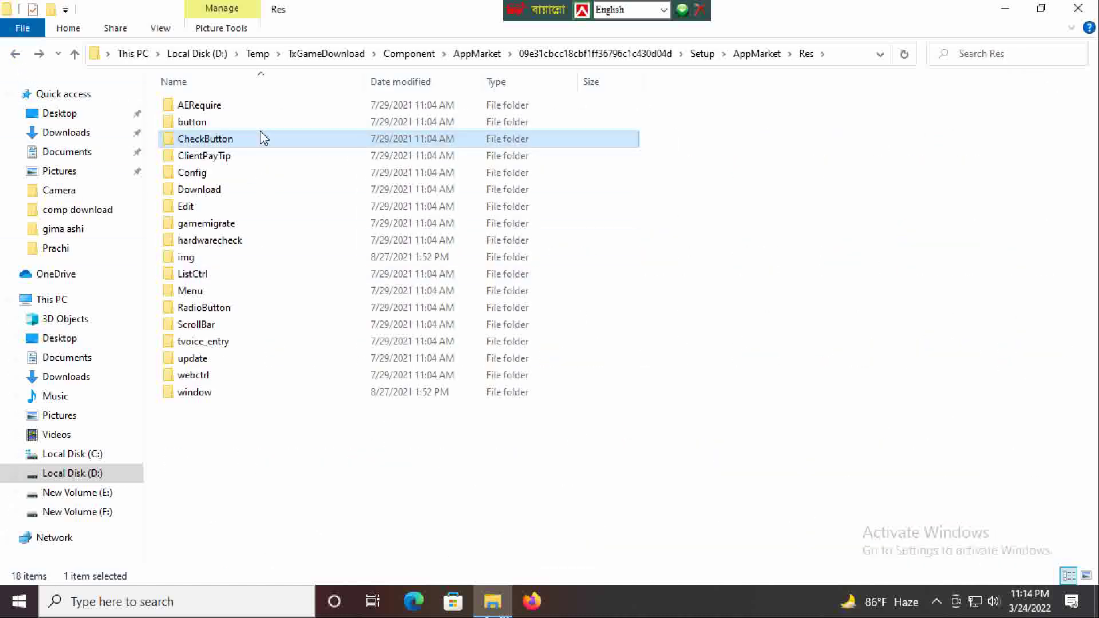
pyautogui.moveTo(320, 393); pyautogui.dragTo(289, 112)
pyautogui.click(282, 158)
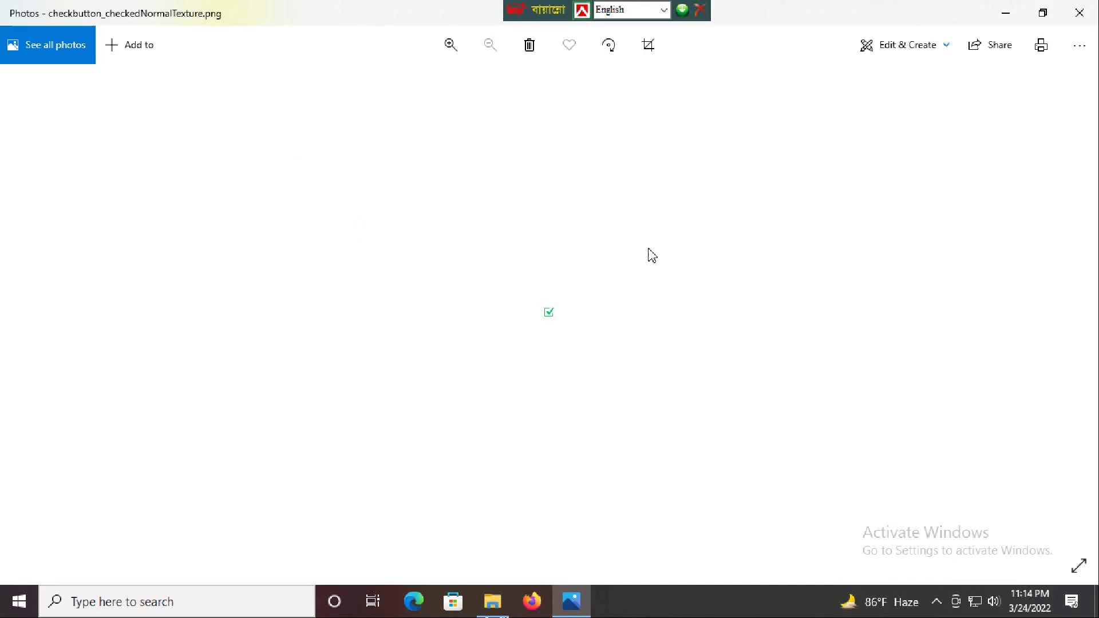
pyautogui.click(1078, 13)
# - Delete all the texture files in the CheckButton folder and go back to Res
pyautogui.moveTo(276, 406); pyautogui.dragTo(274, 109)
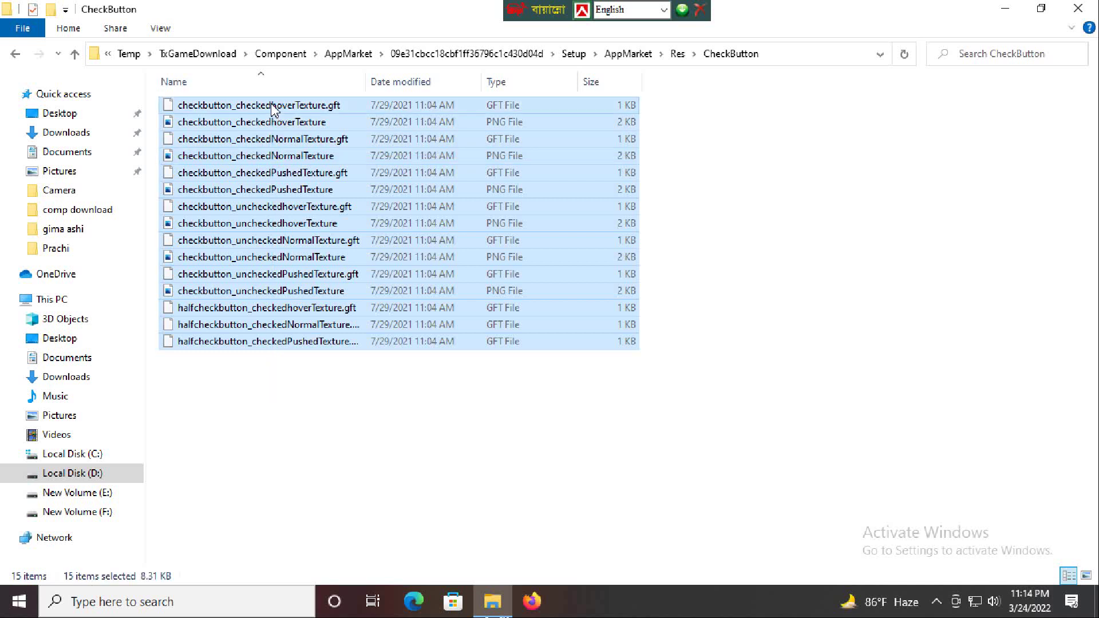
pyautogui.rightClick(273, 106)
pyautogui.click(312, 239)
pyautogui.click(14, 54)
# - Check the contents of ClientPayTip, and delete the GFConfigAgent file from the Config folder, returning to Res
pyautogui.doubleClick(252, 162)
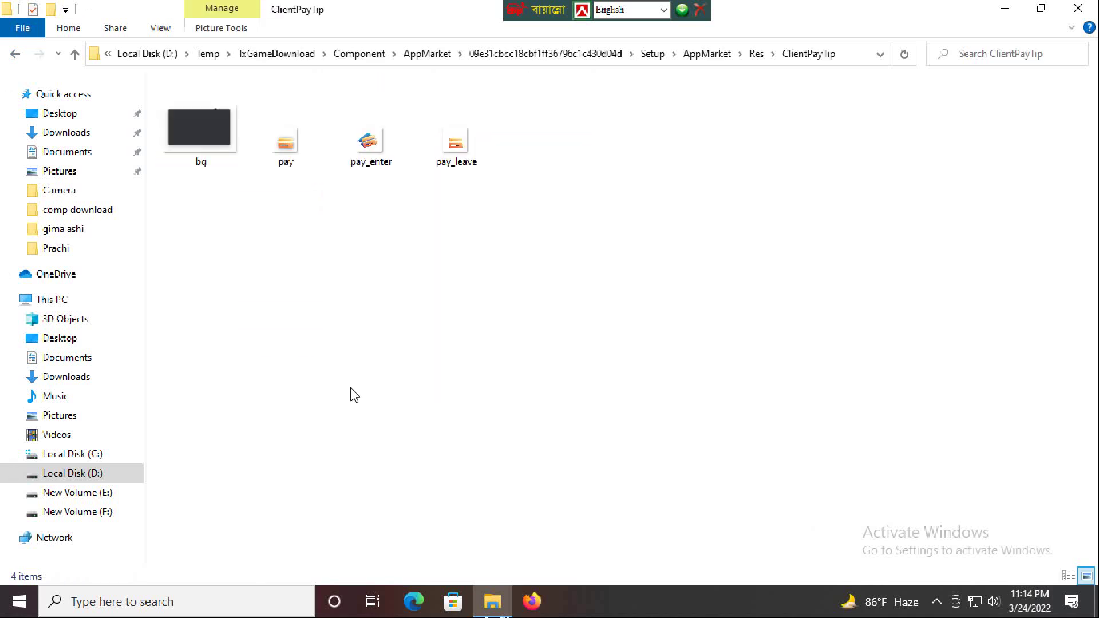
pyautogui.click(14, 54)
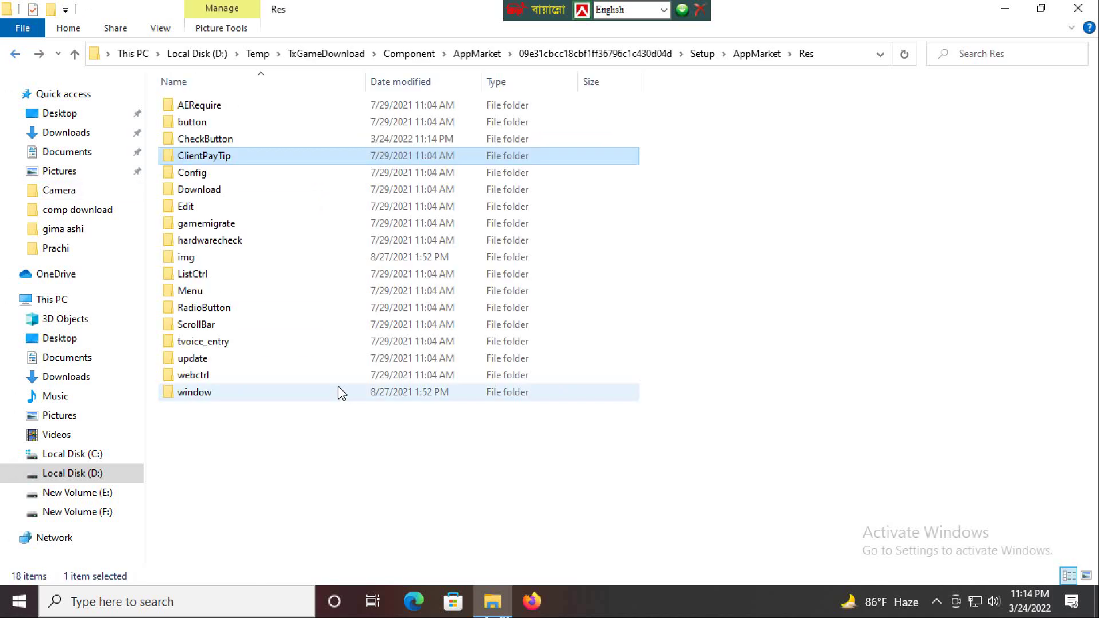
pyautogui.click(256, 174)
pyautogui.doubleClick(256, 174)
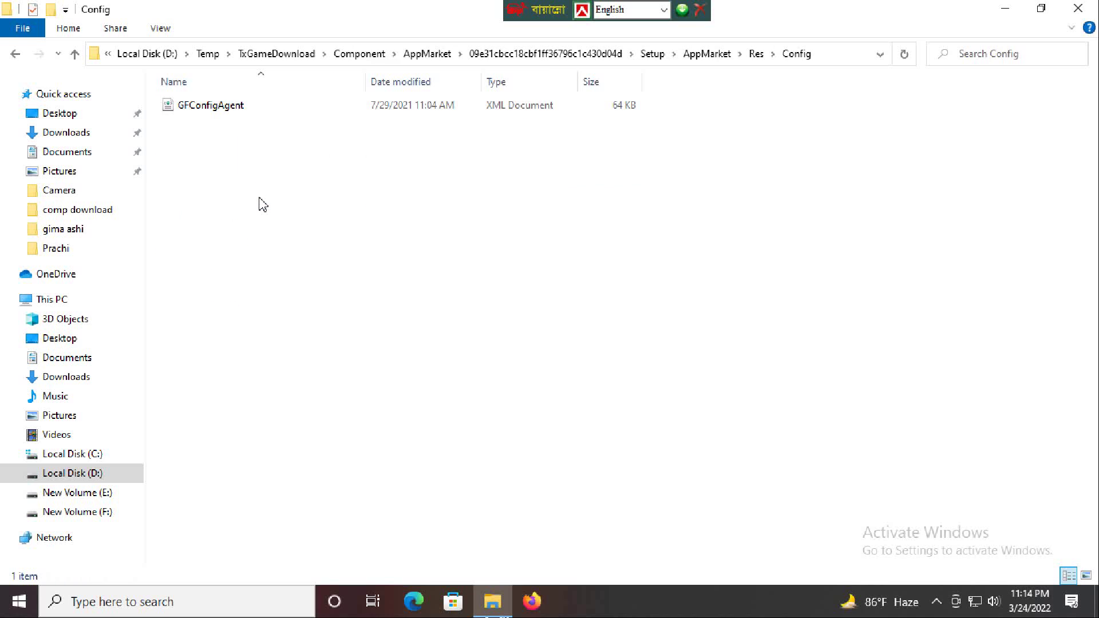
pyautogui.moveTo(297, 113); pyautogui.dragTo(292, 106)
pyautogui.rightClick(291, 102)
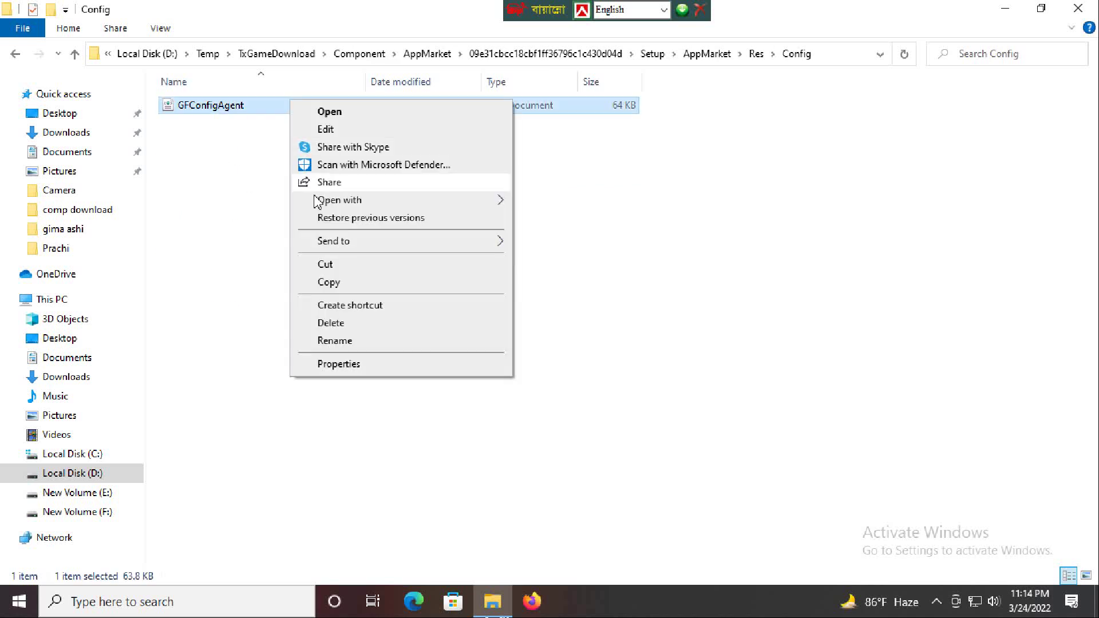
pyautogui.click(331, 323)
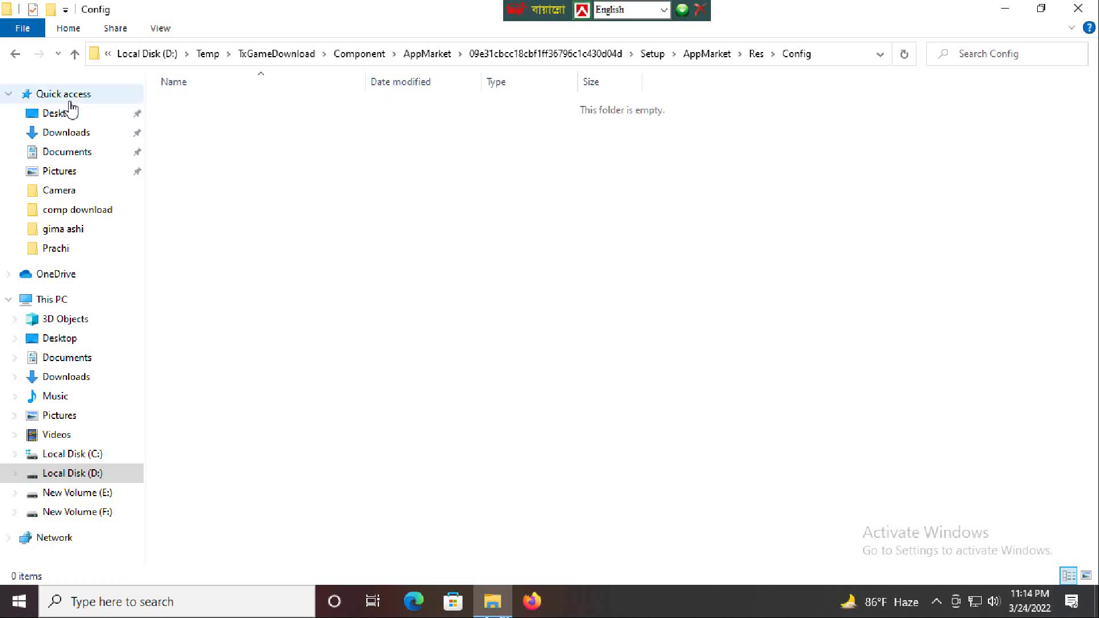
pyautogui.click(15, 54)
# - Check the contents of Download, and delete Edit_down.gft and Edit_normal.gft from the Edit folder, returning to Res
pyautogui.doubleClick(223, 191)
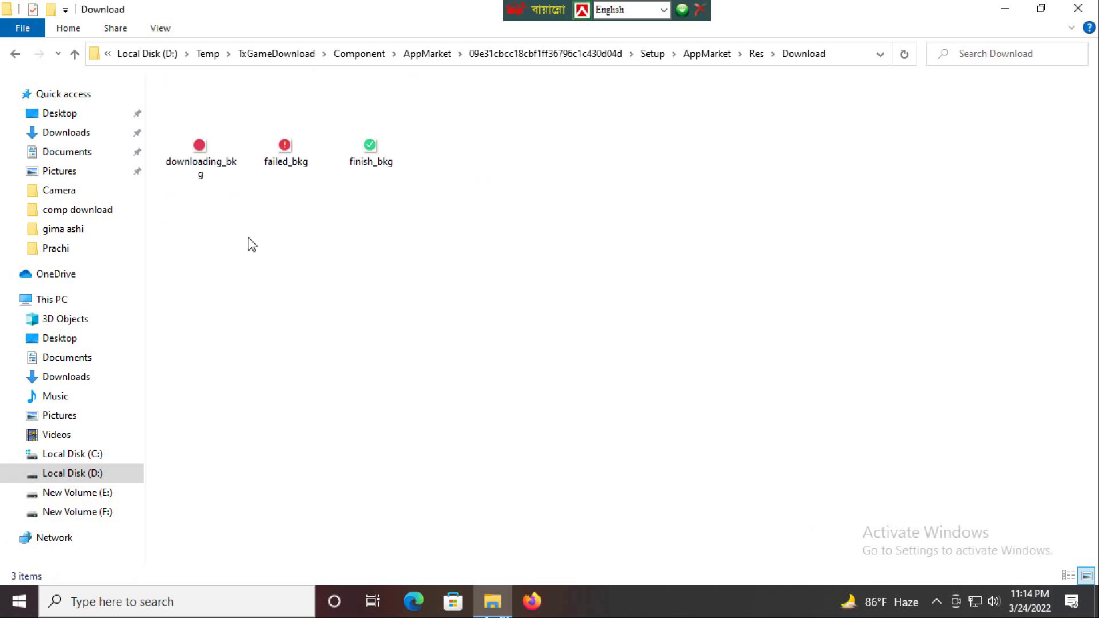
pyautogui.click(21, 58)
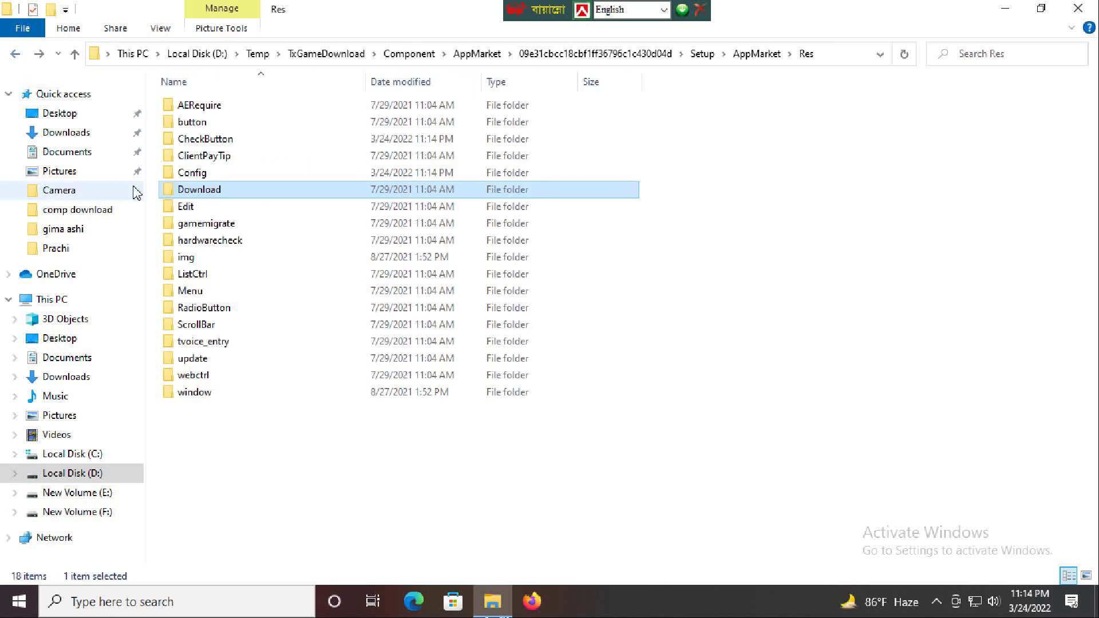
pyautogui.click(218, 211)
pyautogui.doubleClick(217, 211)
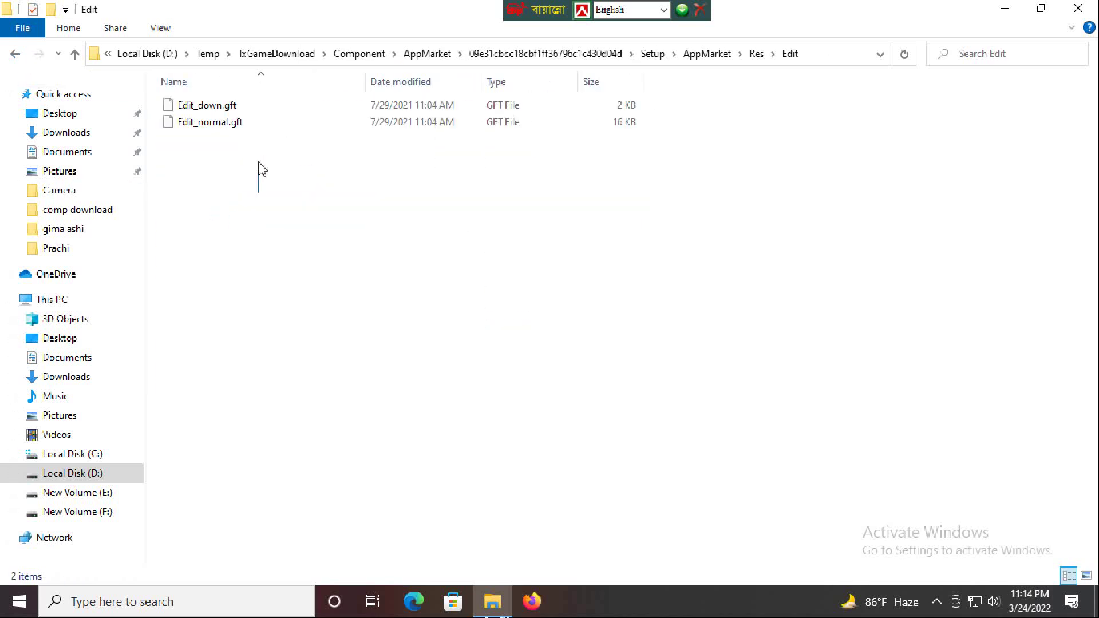
pyautogui.moveTo(258, 192); pyautogui.dragTo(259, 90)
pyautogui.rightClick(268, 106)
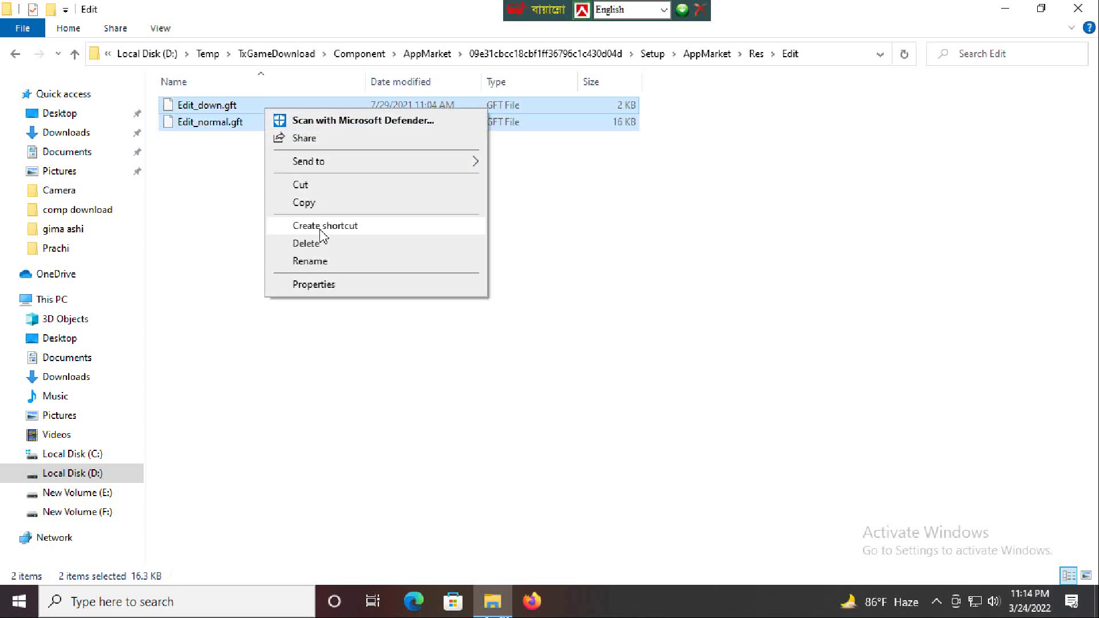
pyautogui.click(319, 243)
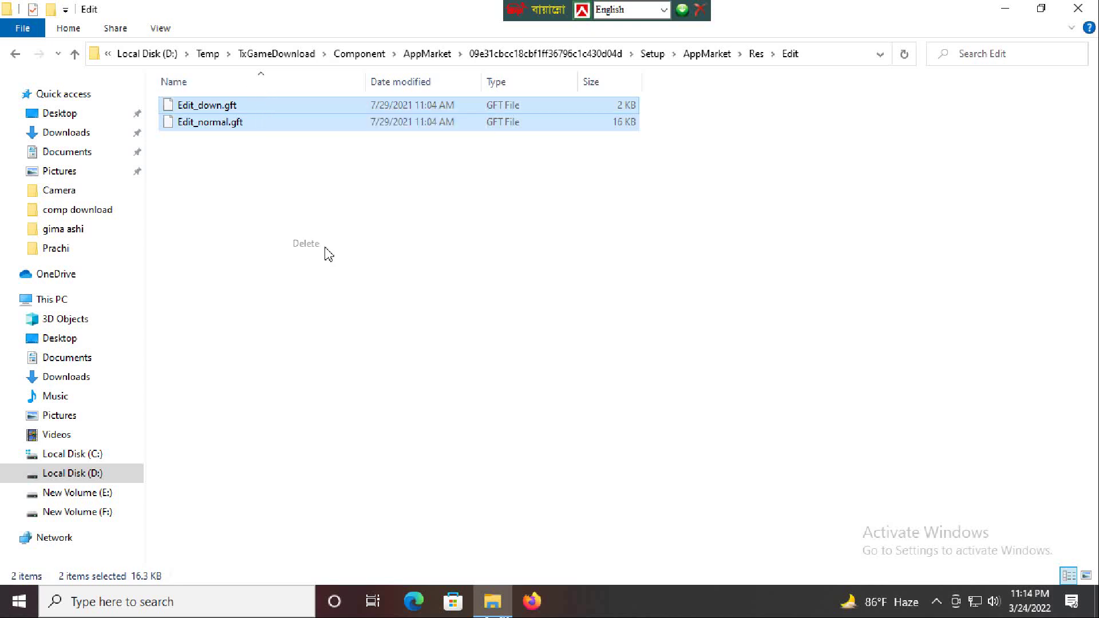
pyautogui.click(15, 53)
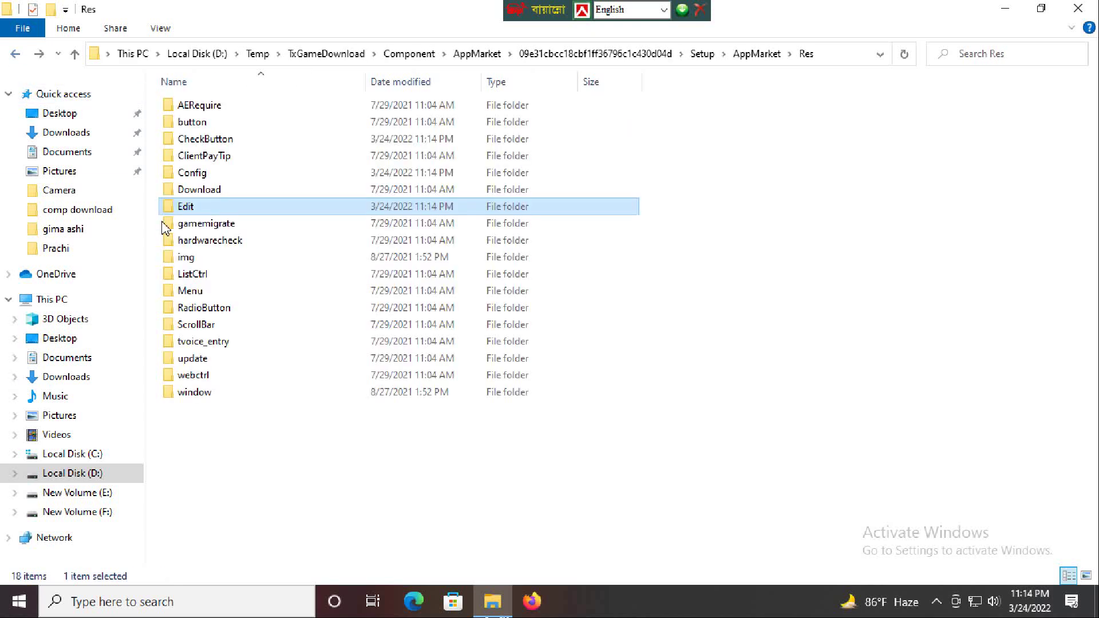
# - Check the contents of the gamemigrate and hardwarecheck folders, returning to Res after each
pyautogui.click(217, 228)
pyautogui.doubleClick(219, 228)
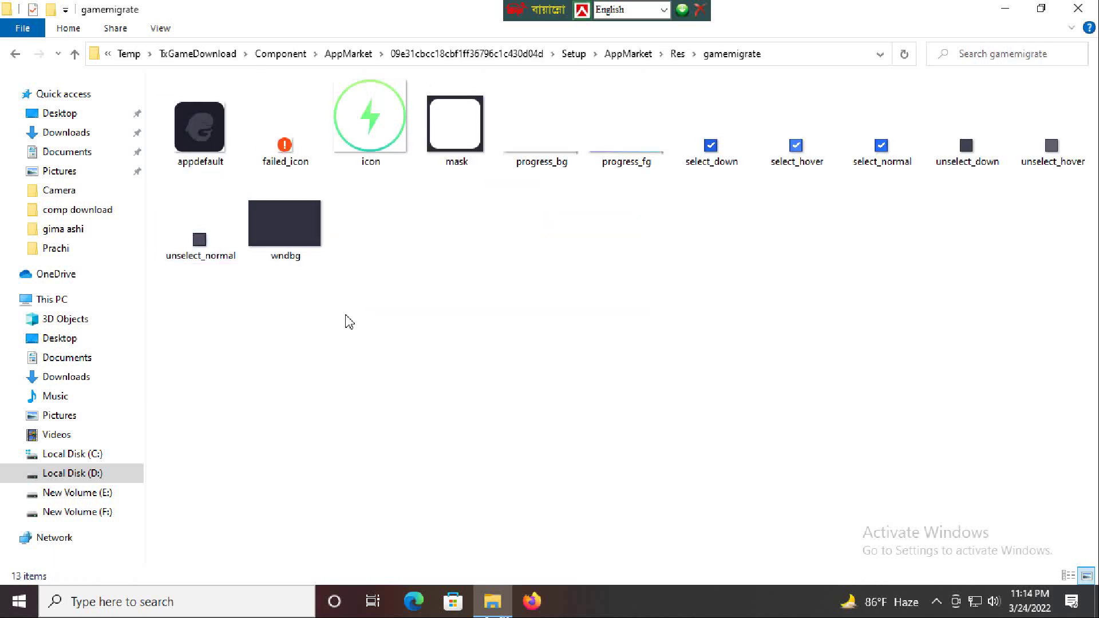
pyautogui.click(14, 55)
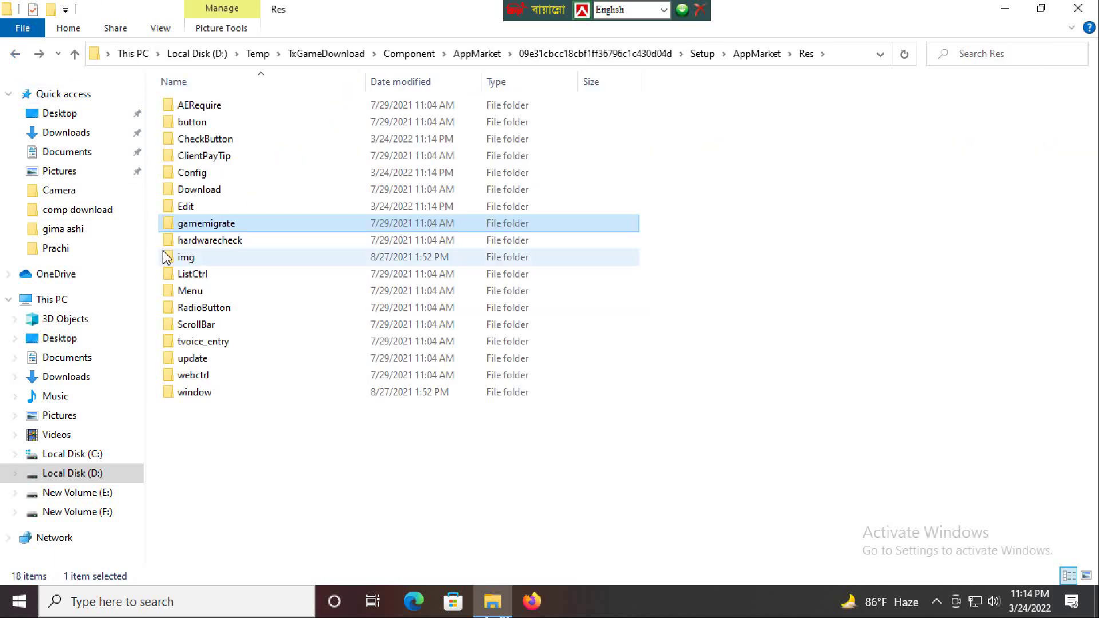
pyautogui.click(224, 243)
pyautogui.doubleClick(224, 243)
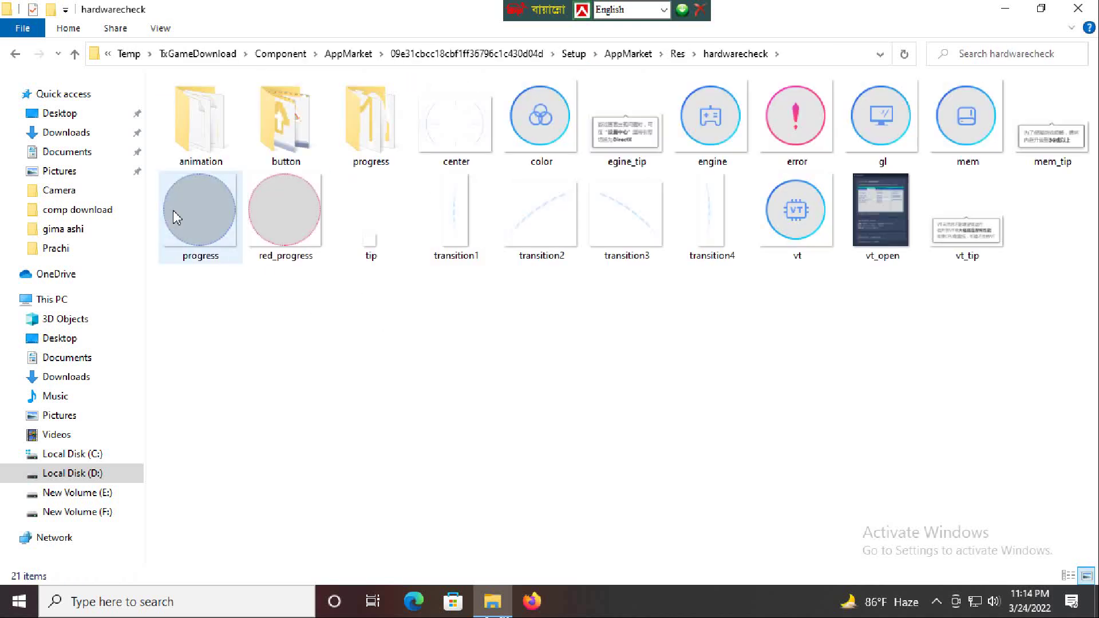
pyautogui.click(14, 55)
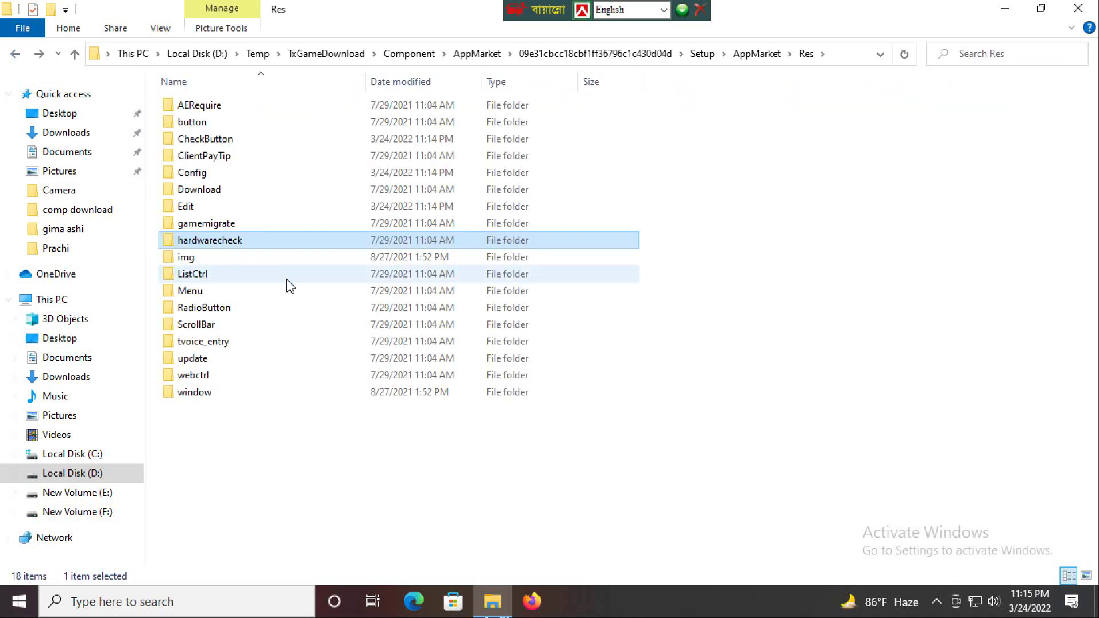
# - Check the contents of the img and ListCtrl folders, returning to Res after each
pyautogui.click(273, 261)
pyautogui.doubleClick(274, 261)
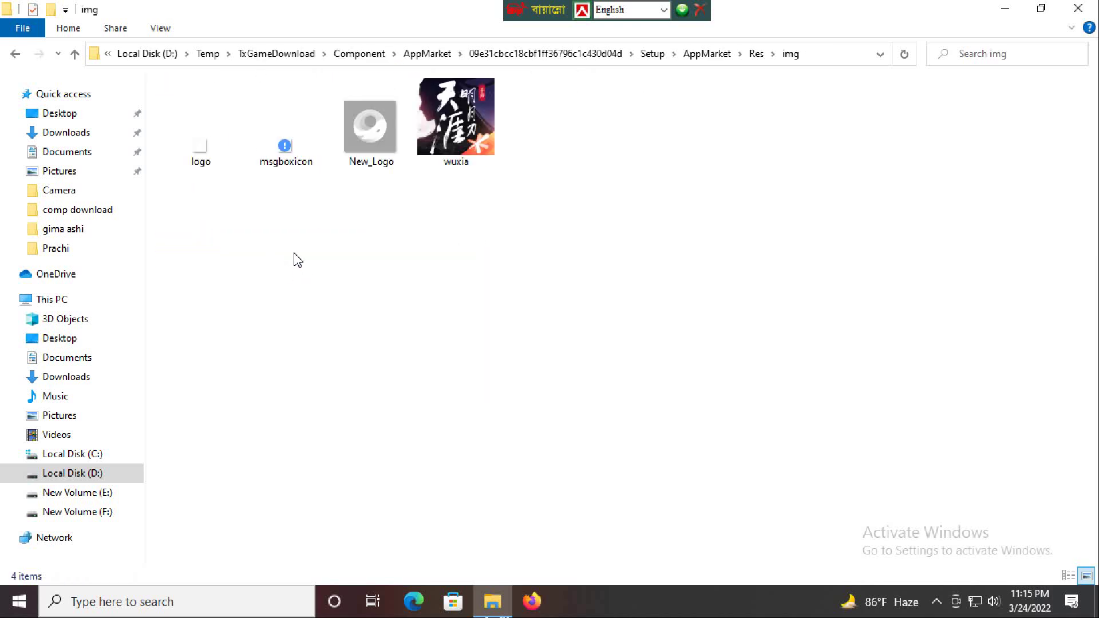
pyautogui.click(11, 56)
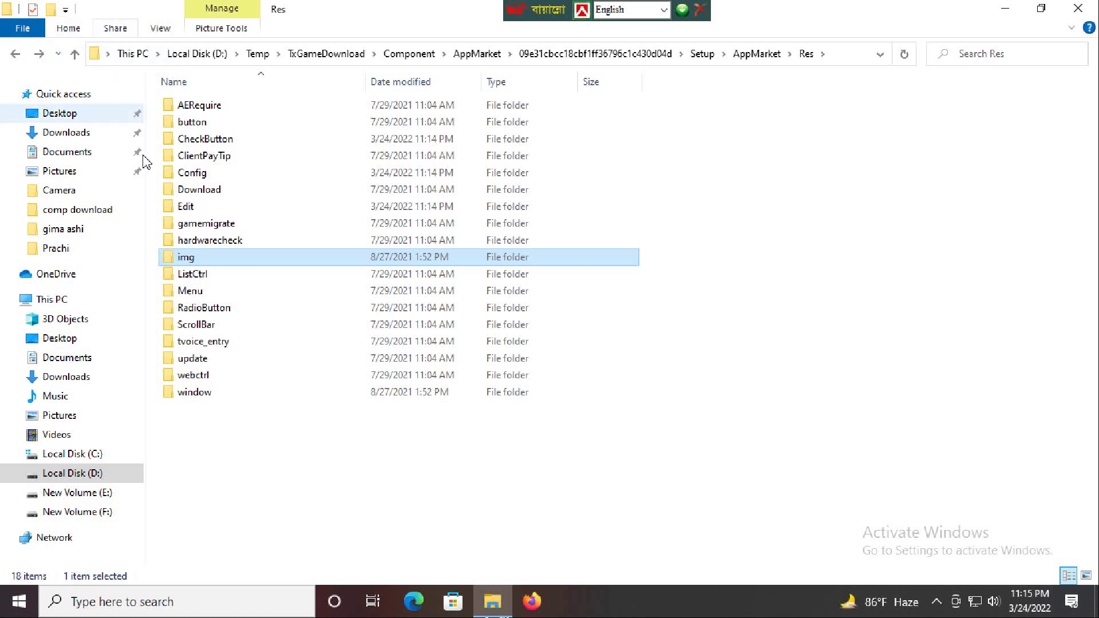
pyautogui.doubleClick(236, 273)
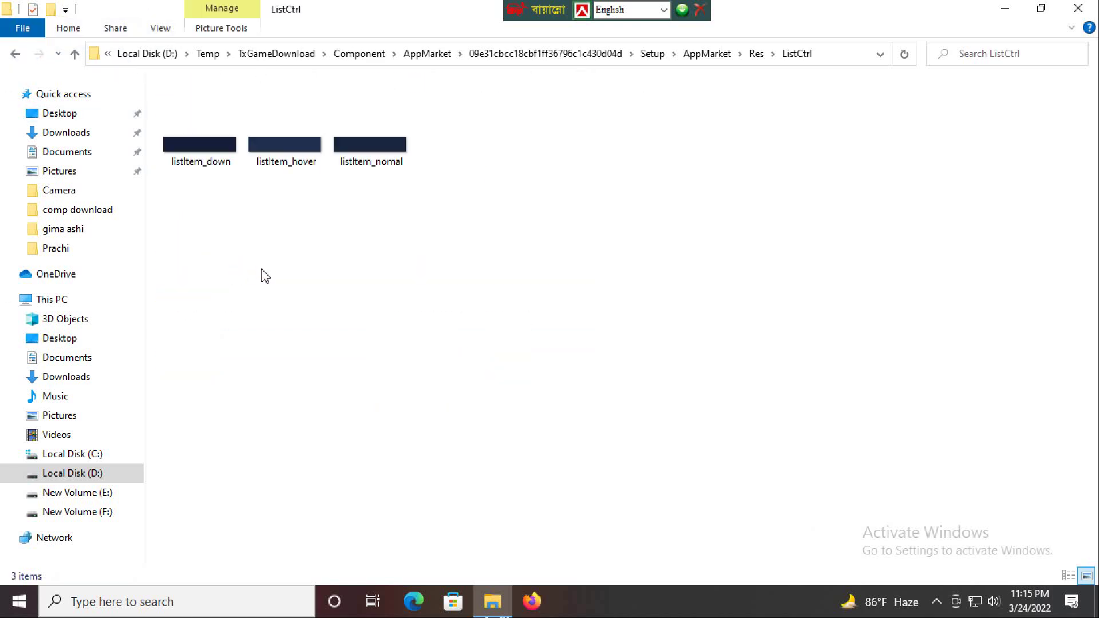
pyautogui.click(16, 54)
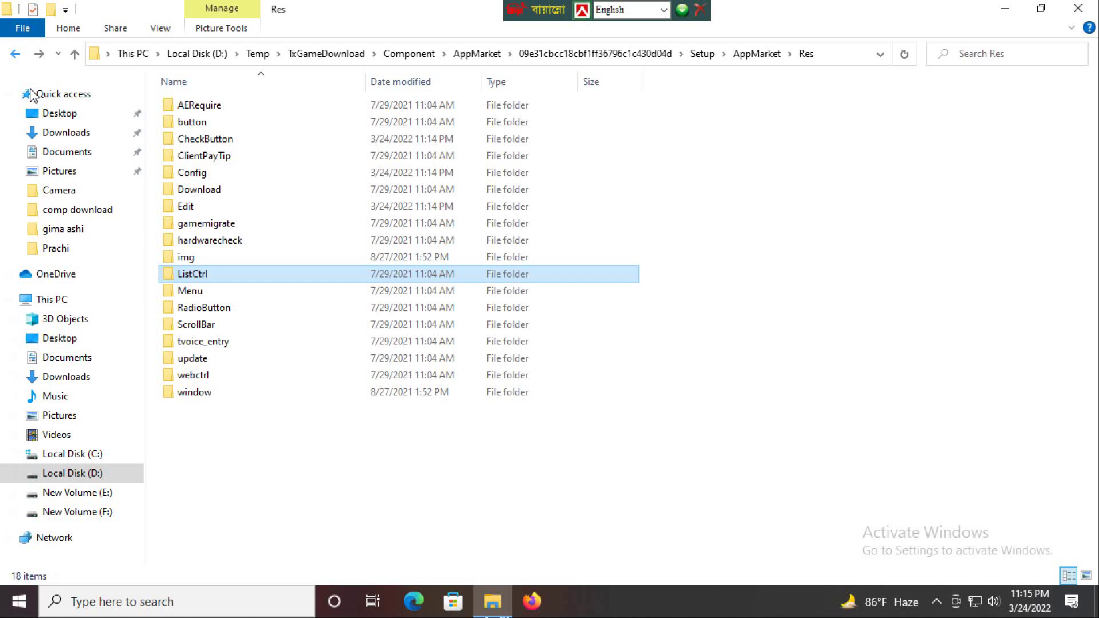
# - Delete the files from close_highlight.gft through menu_cutling.gft in the Menu folder and go back to Res
pyautogui.doubleClick(229, 293)
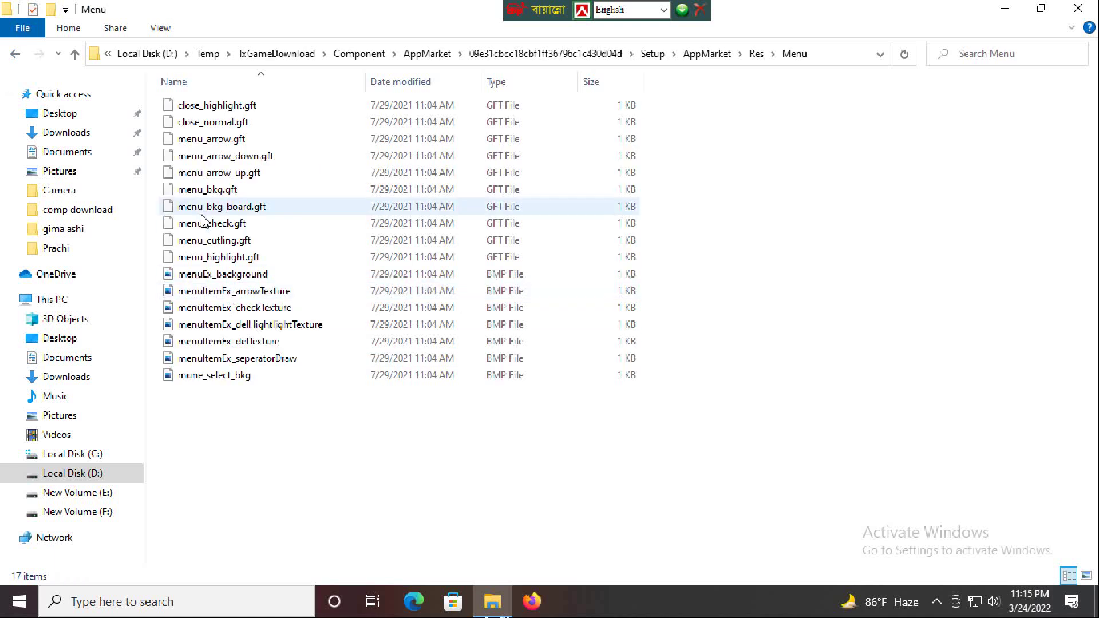
pyautogui.moveTo(250, 273)
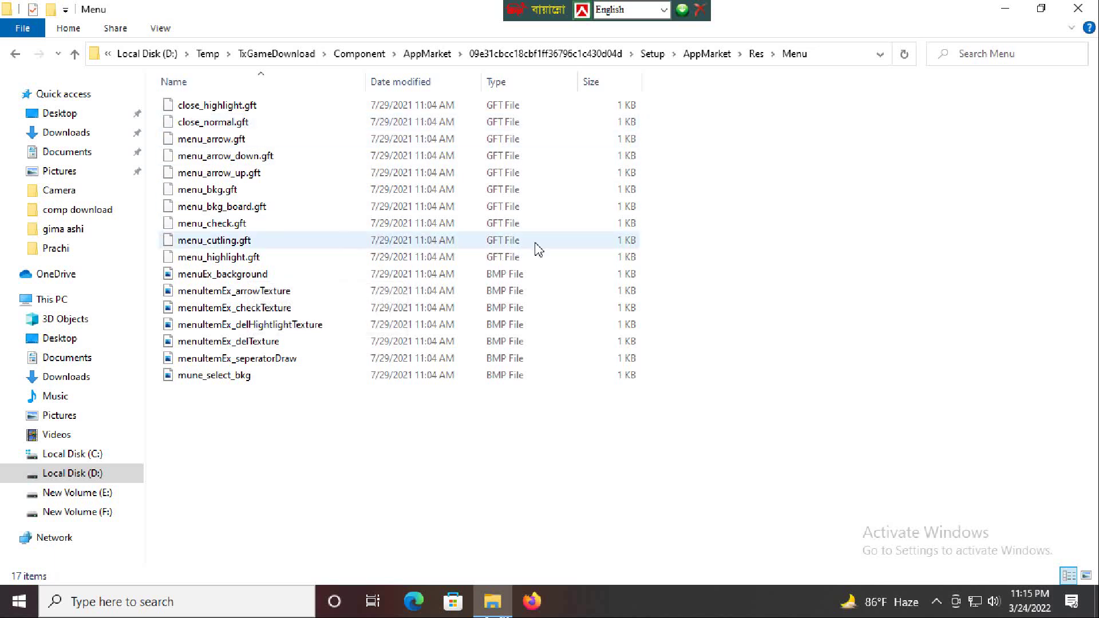
pyautogui.moveTo(726, 250); pyautogui.dragTo(366, 98)
pyautogui.rightClick(345, 157)
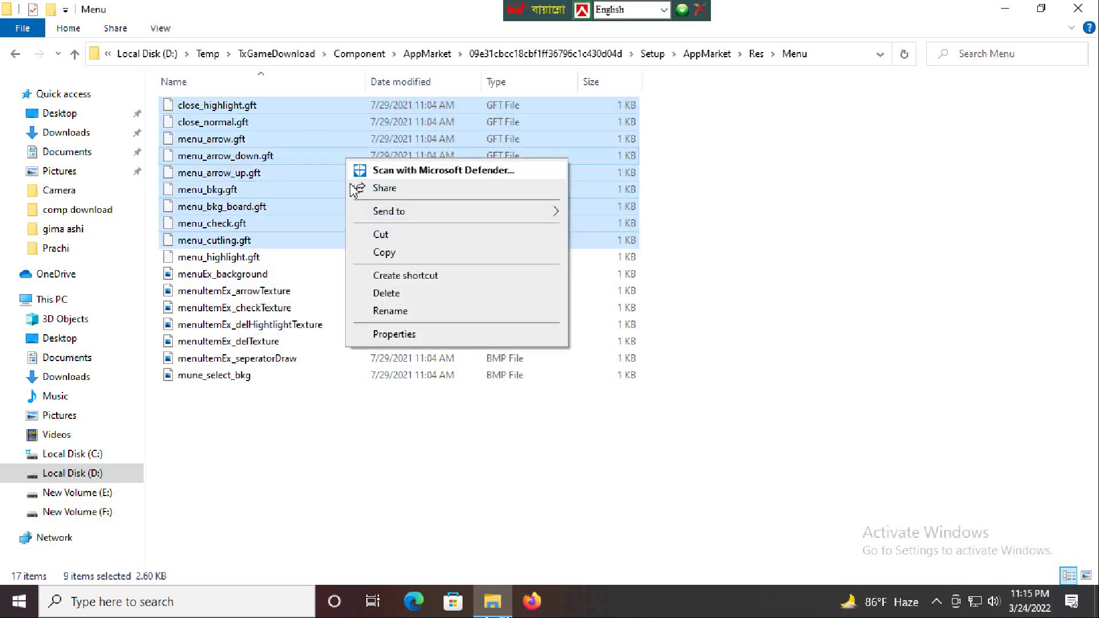
pyautogui.click(391, 294)
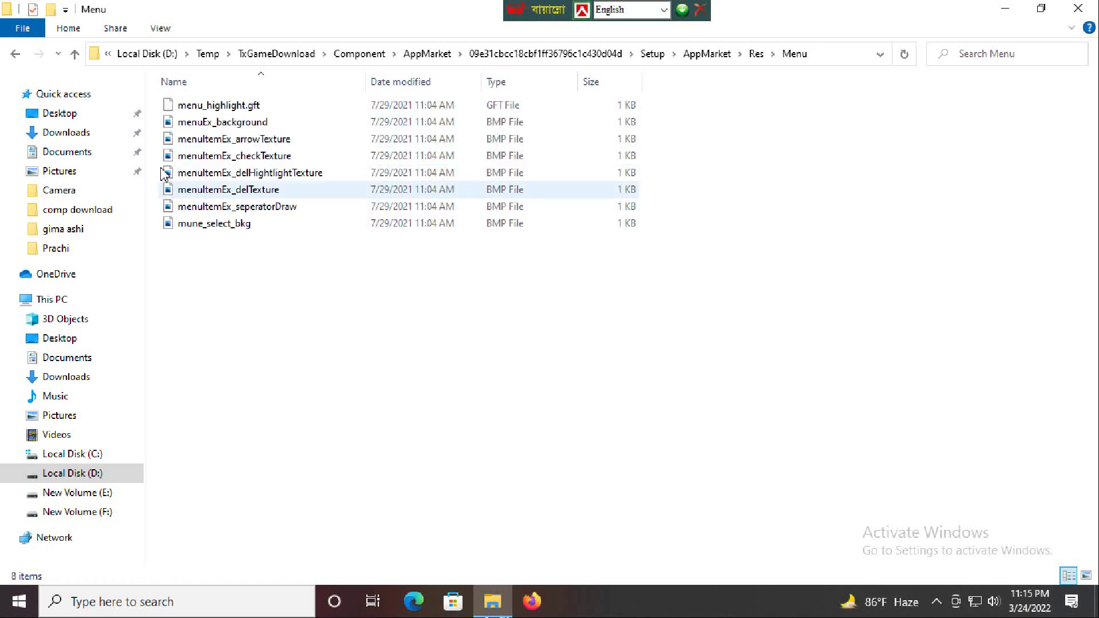
pyautogui.click(15, 55)
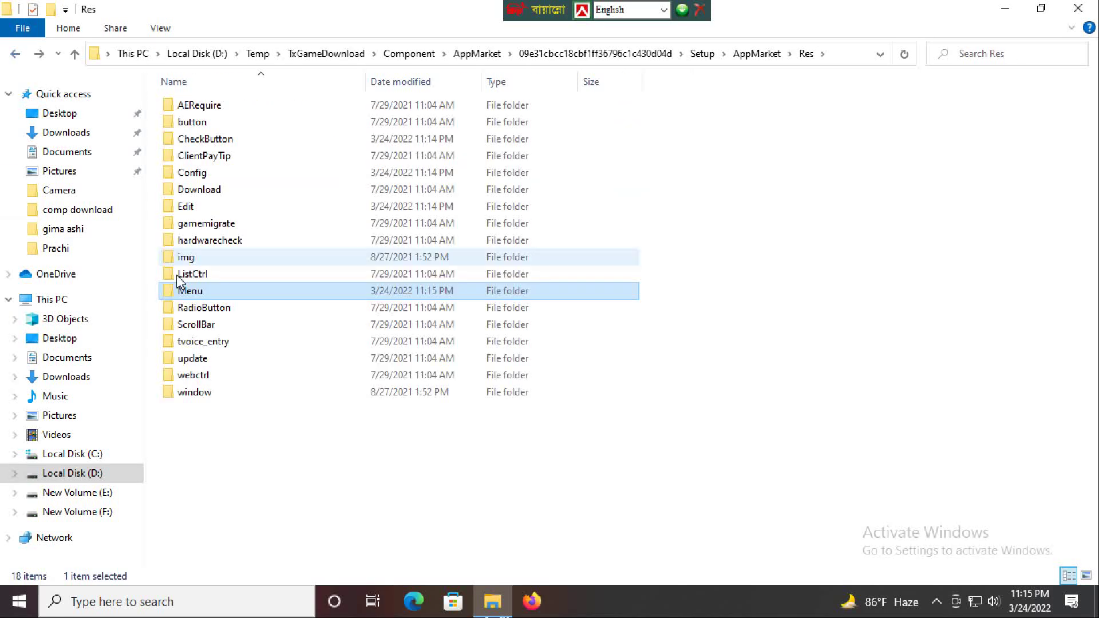
# - Check the contents of RadioButton, and delete all the scrollbar .gft files from the ScrollBar folder, returning to Res
pyautogui.click(217, 310)
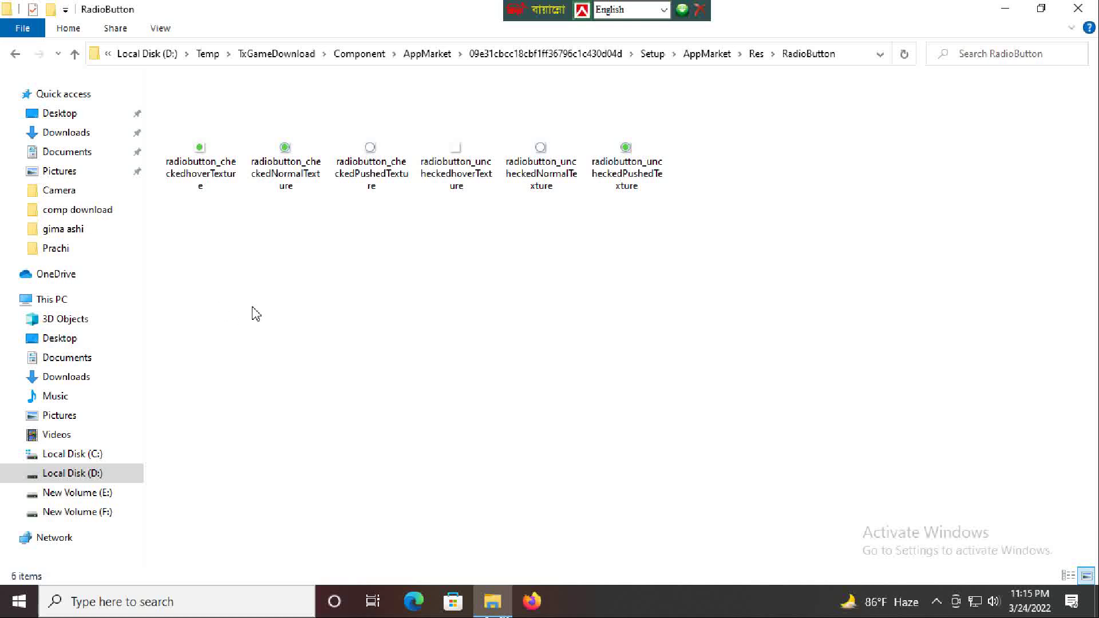
pyautogui.click(13, 54)
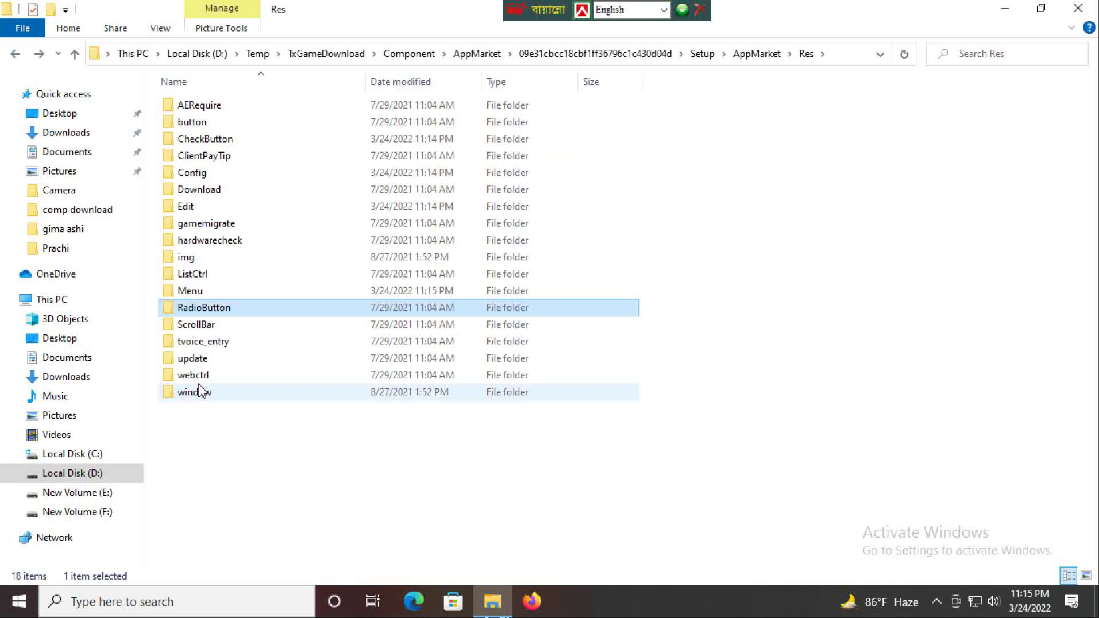
pyautogui.doubleClick(213, 325)
pyautogui.moveTo(256, 229); pyautogui.dragTo(256, 107)
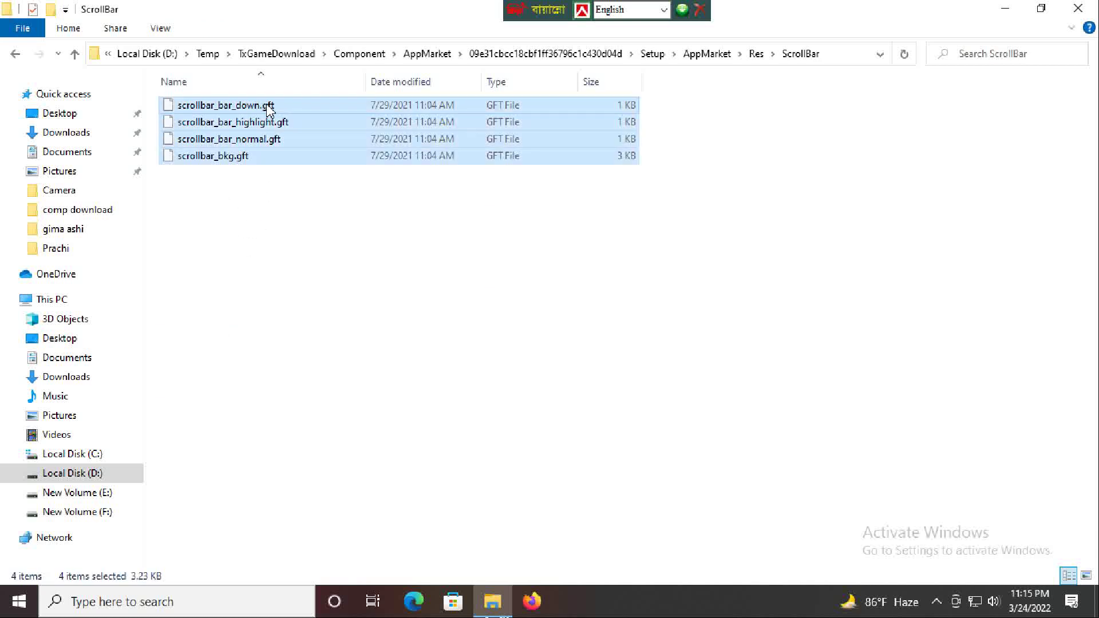
pyautogui.rightClick(268, 107)
pyautogui.click(335, 240)
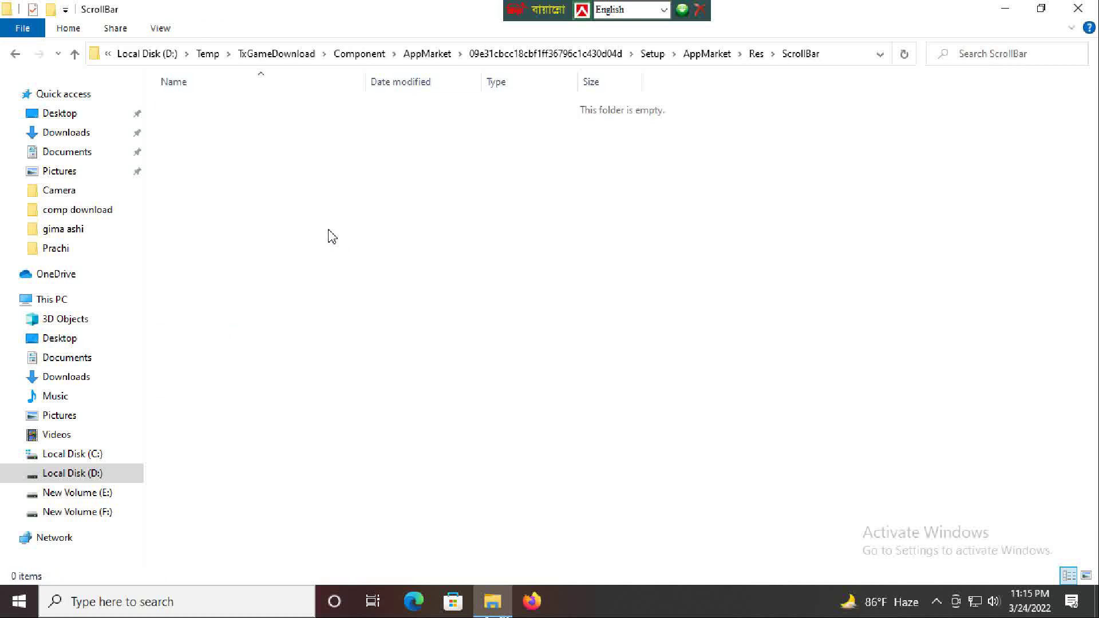
pyautogui.click(14, 54)
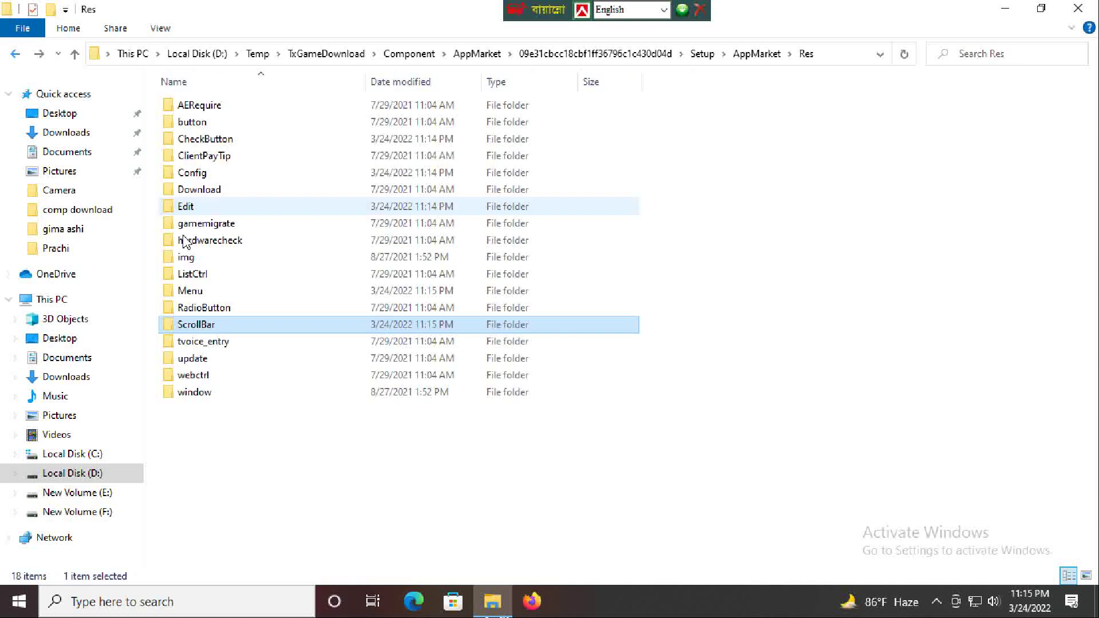
# - Look through the images in the hover and normal folders inside tvoice_entry, returning to tvoice_entry
pyautogui.click(231, 345)
pyautogui.doubleClick(231, 345)
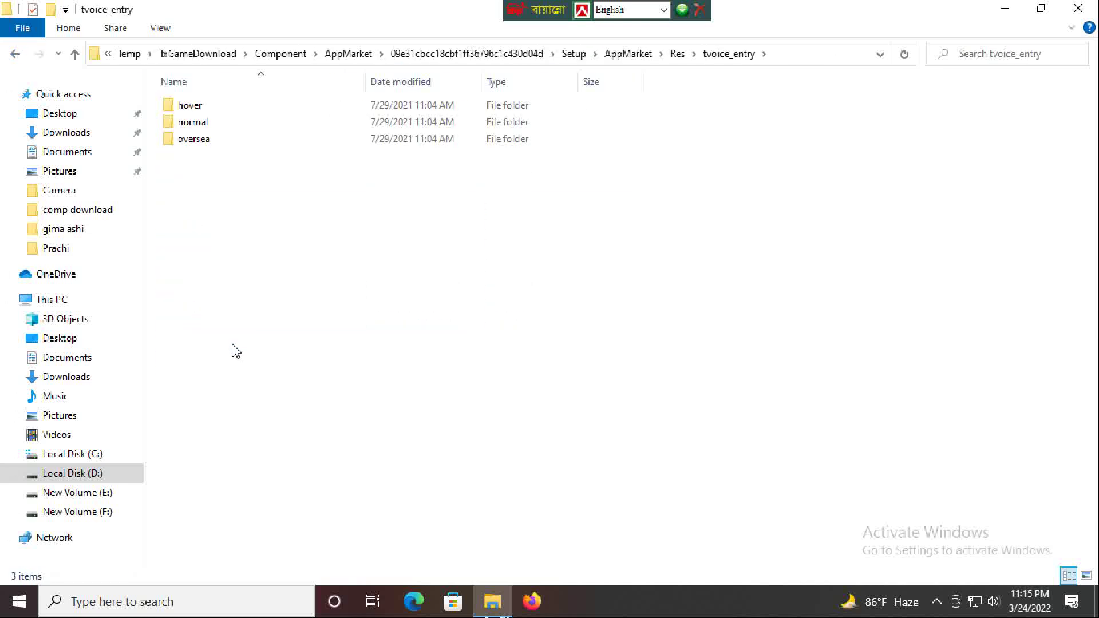
pyautogui.doubleClick(250, 107)
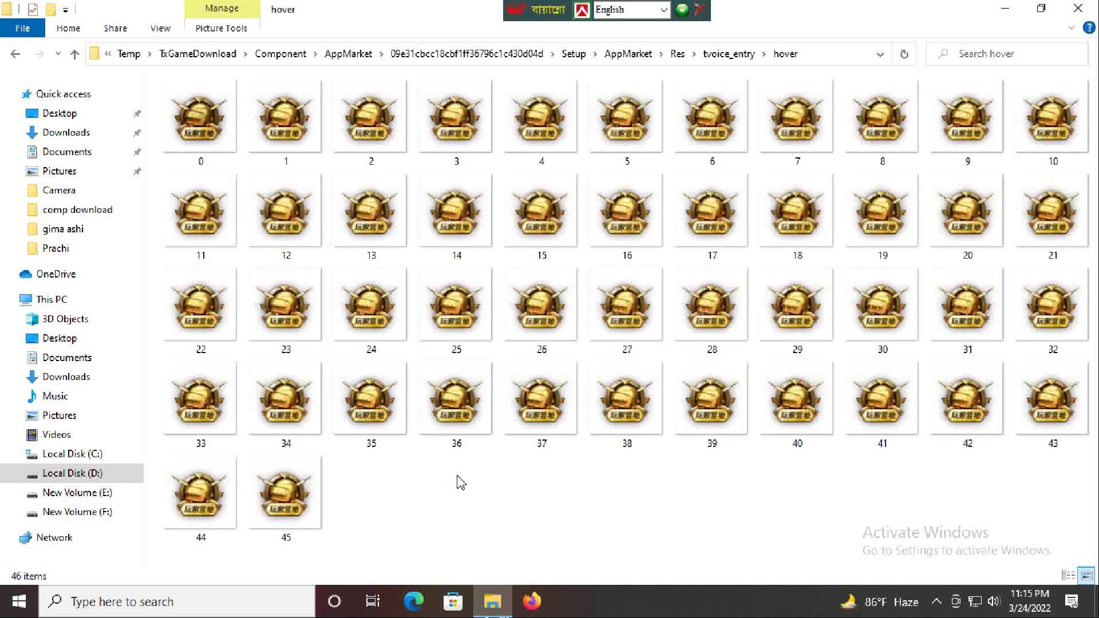
pyautogui.click(15, 55)
pyautogui.doubleClick(206, 124)
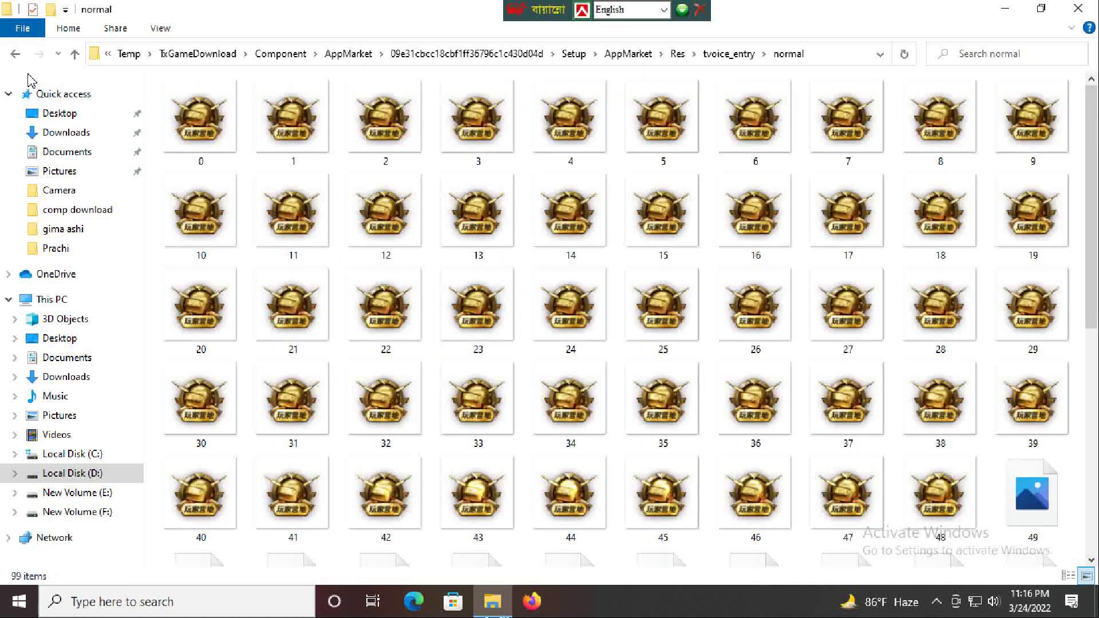
pyautogui.scroll(-5, 607, 287)
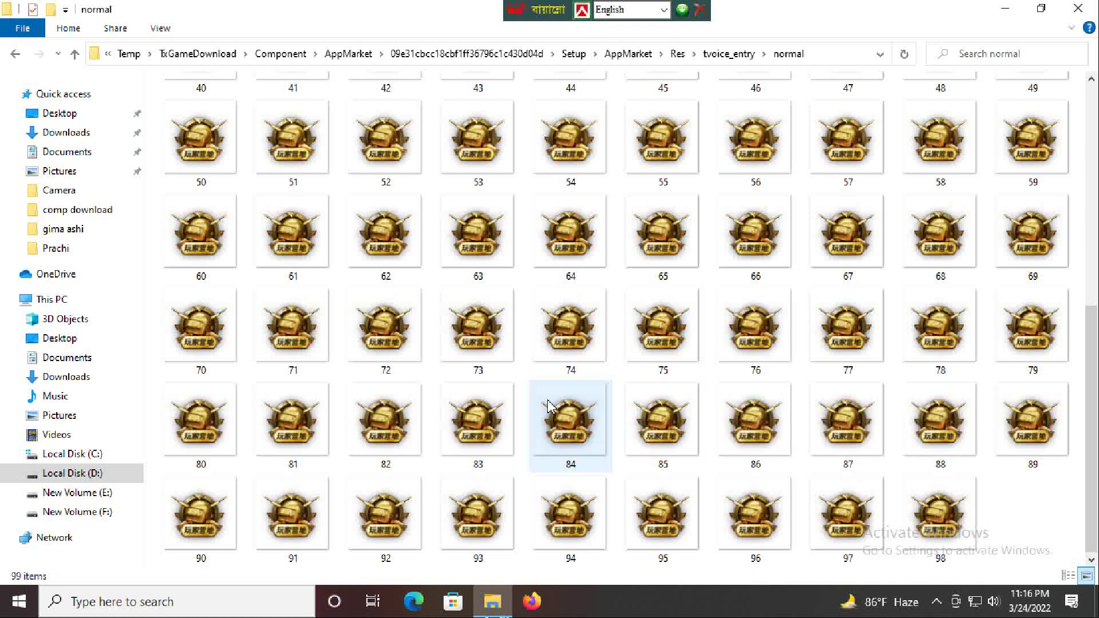
pyautogui.click(15, 54)
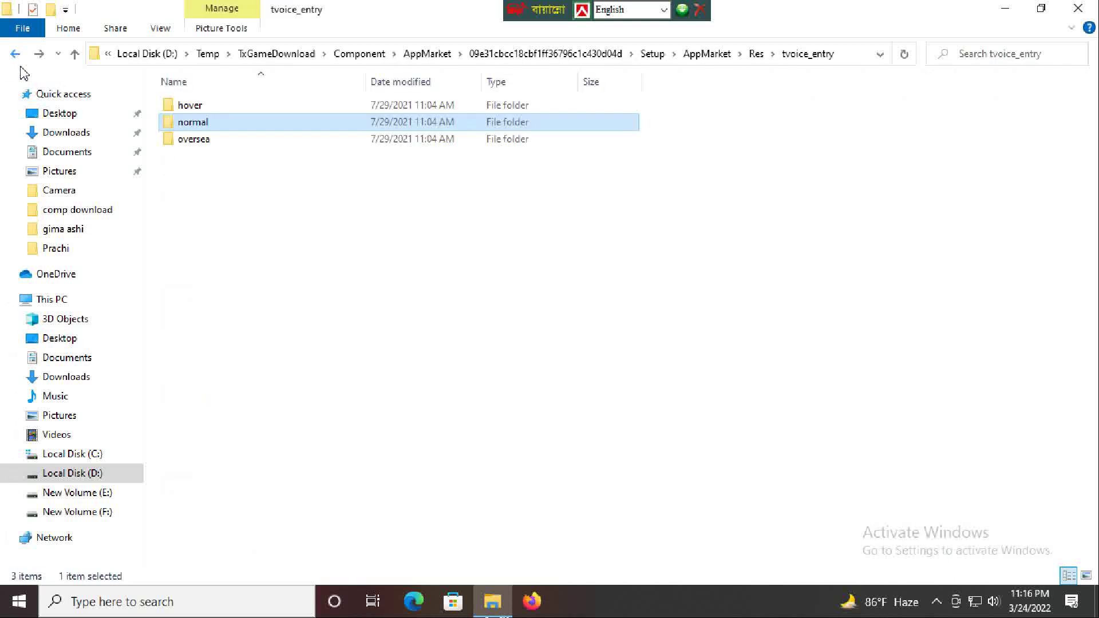
# - Look through the images in the hover and normal subfolders of oversea, returning to oversea
pyautogui.doubleClick(206, 139)
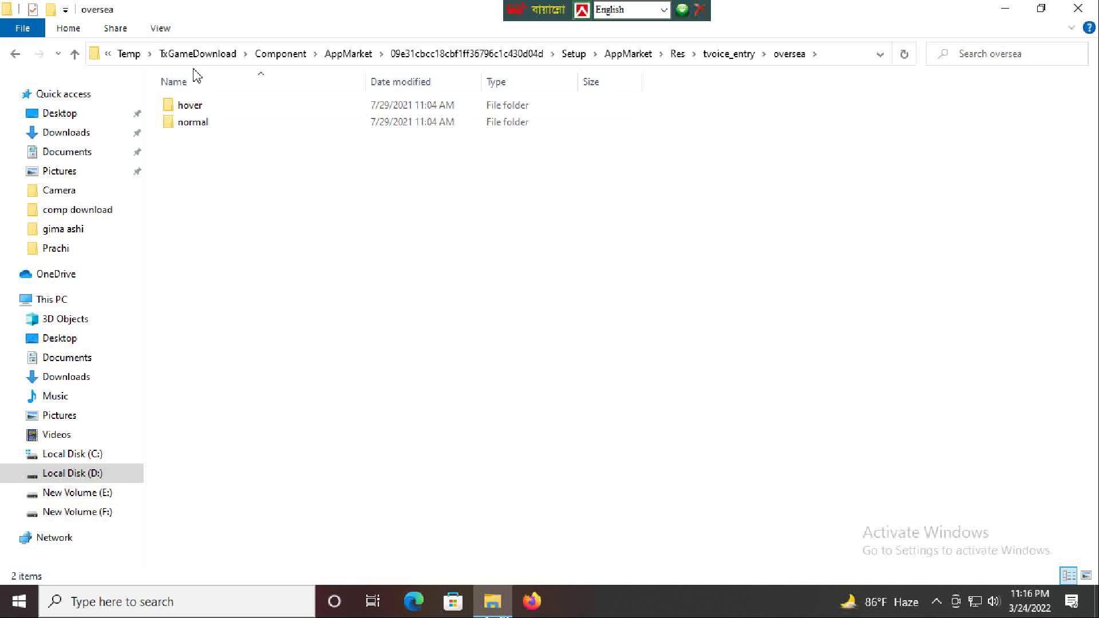
pyautogui.doubleClick(200, 109)
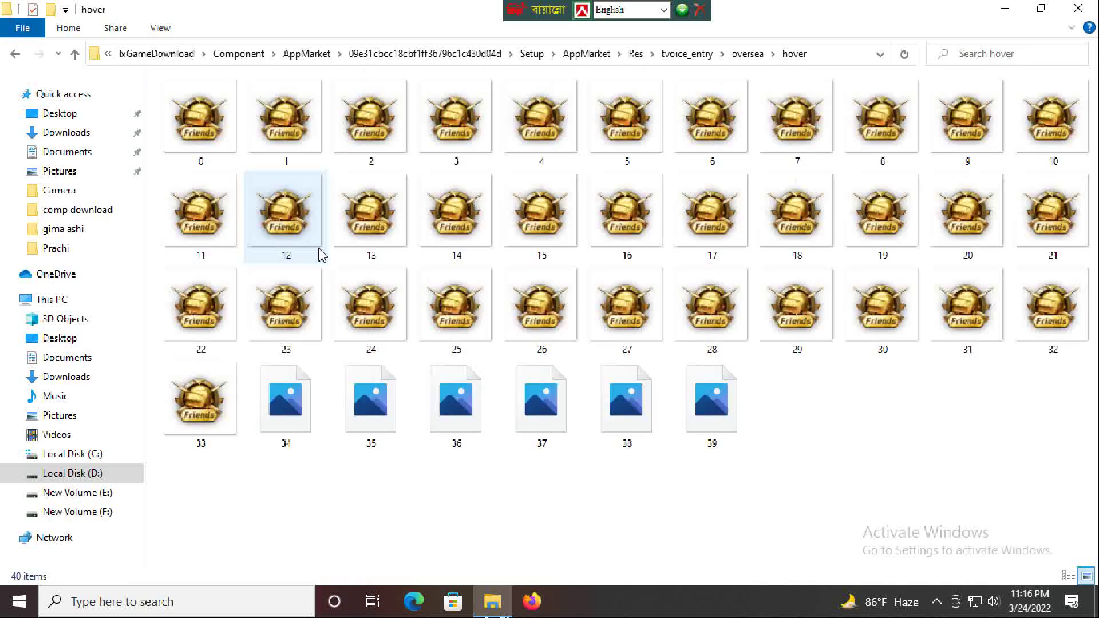
pyautogui.click(15, 55)
pyautogui.doubleClick(186, 130)
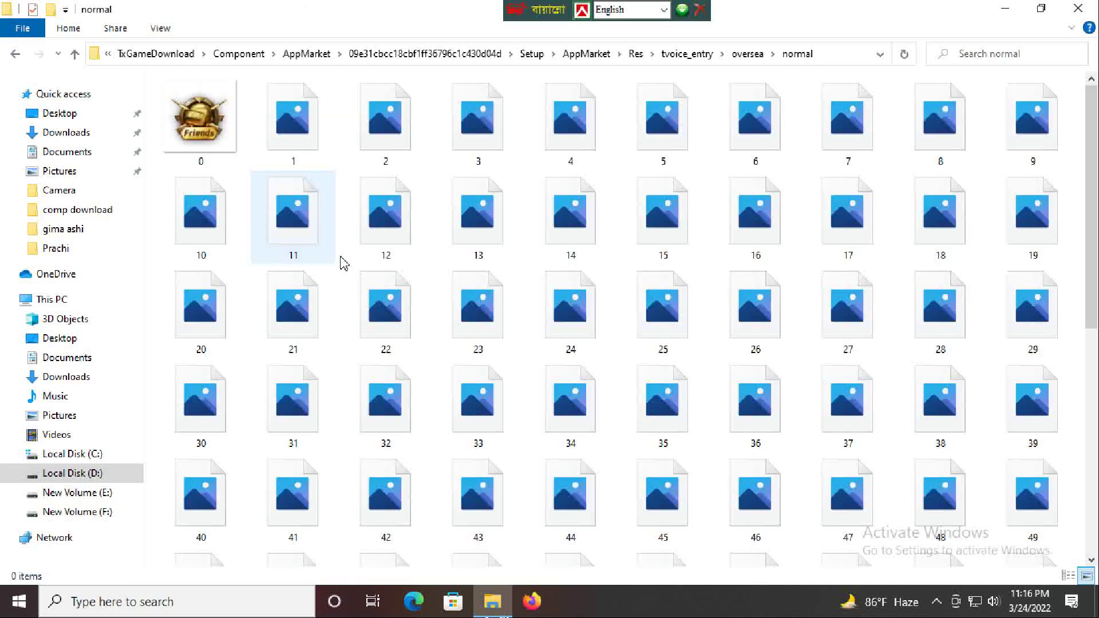
pyautogui.click(15, 55)
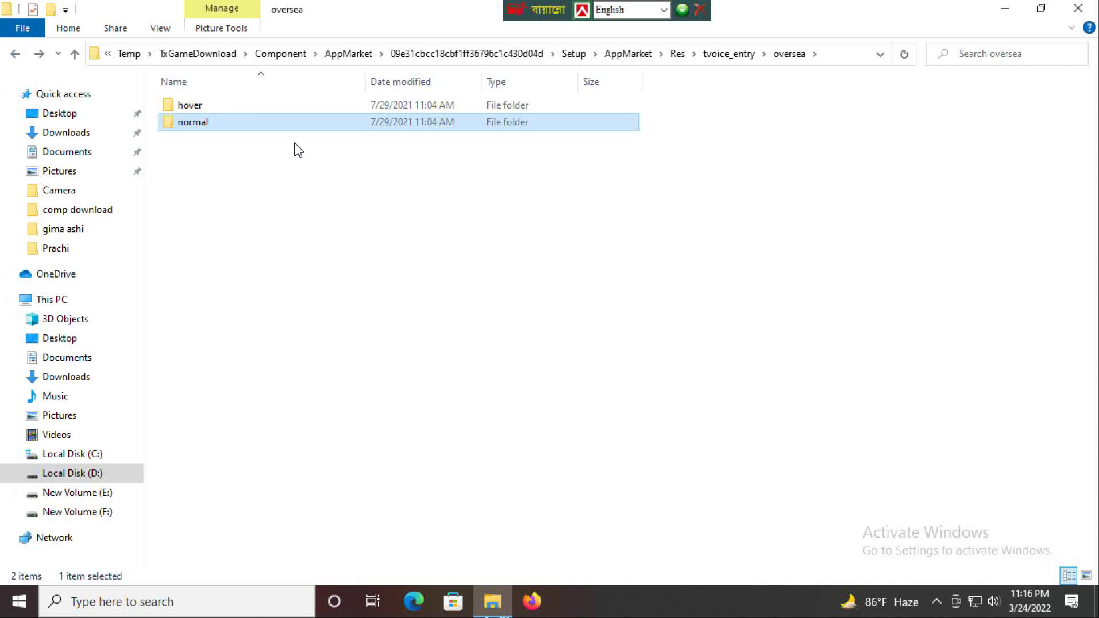
# - Check the size properties of oversea's normal folder, close the properties and go back to Res
pyautogui.rightClick(288, 123)
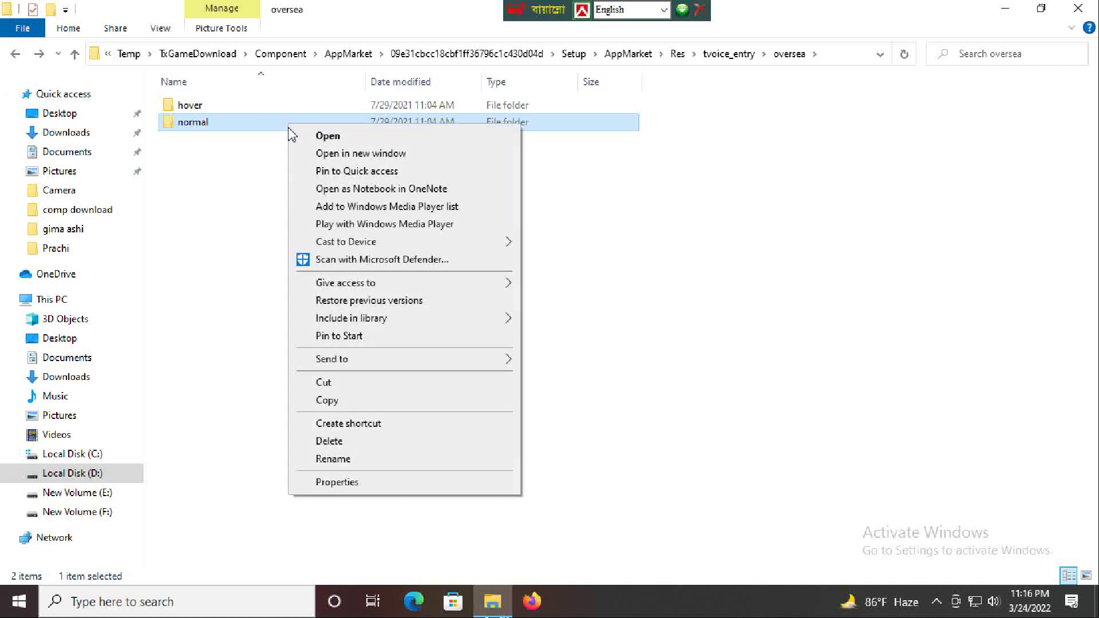
pyautogui.click(343, 482)
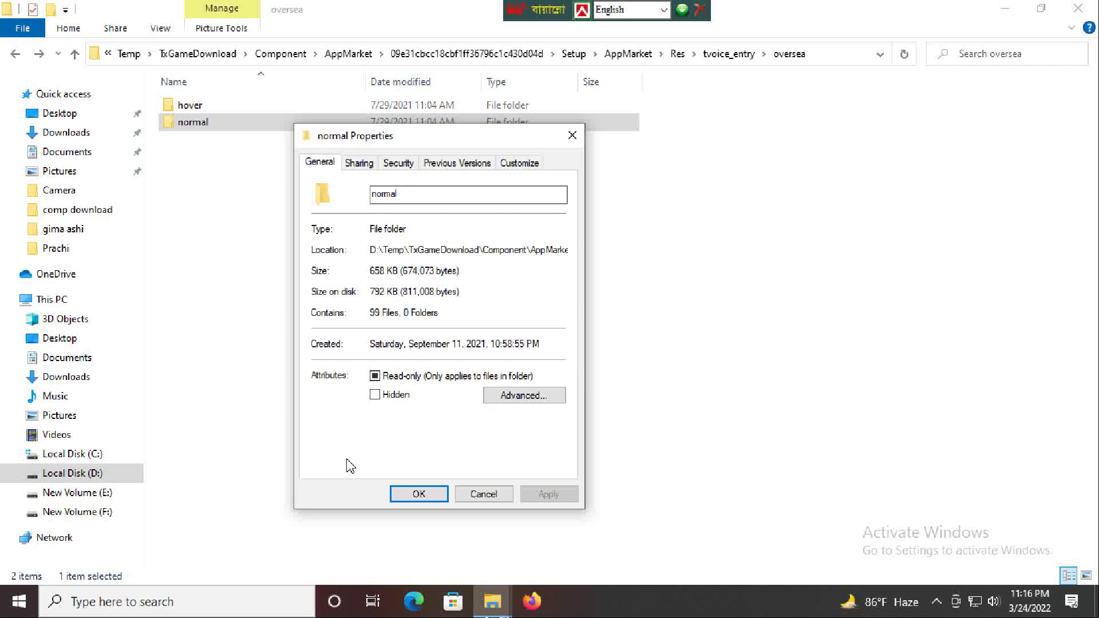
pyautogui.click(573, 136)
pyautogui.click(15, 54)
pyautogui.click(15, 54)
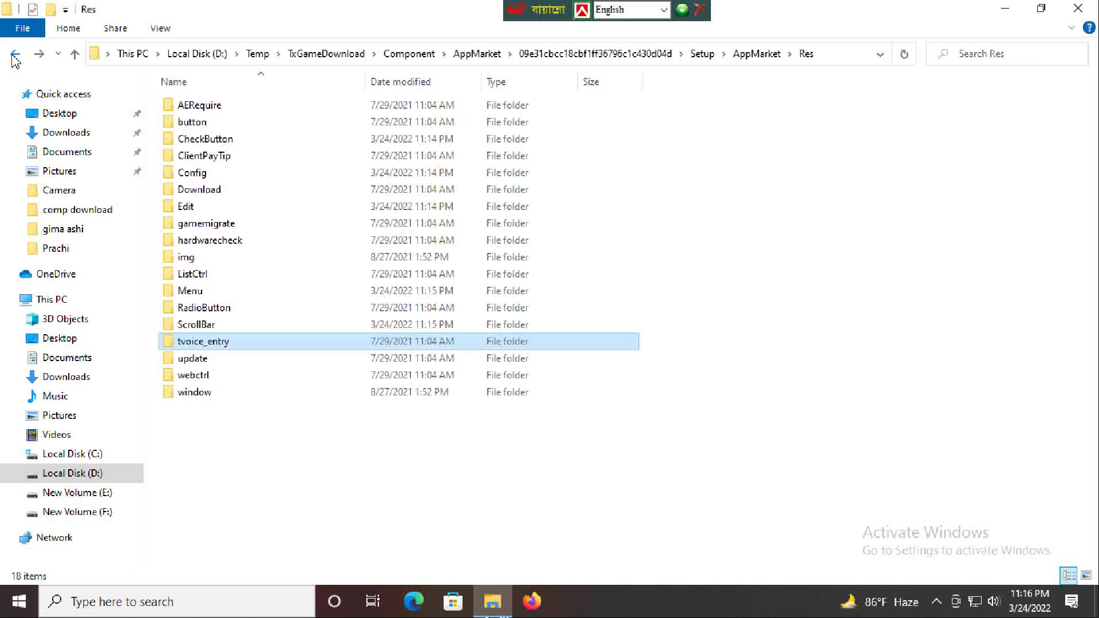
# - Check the contents of the update folder and return to Res
pyautogui.click(207, 360)
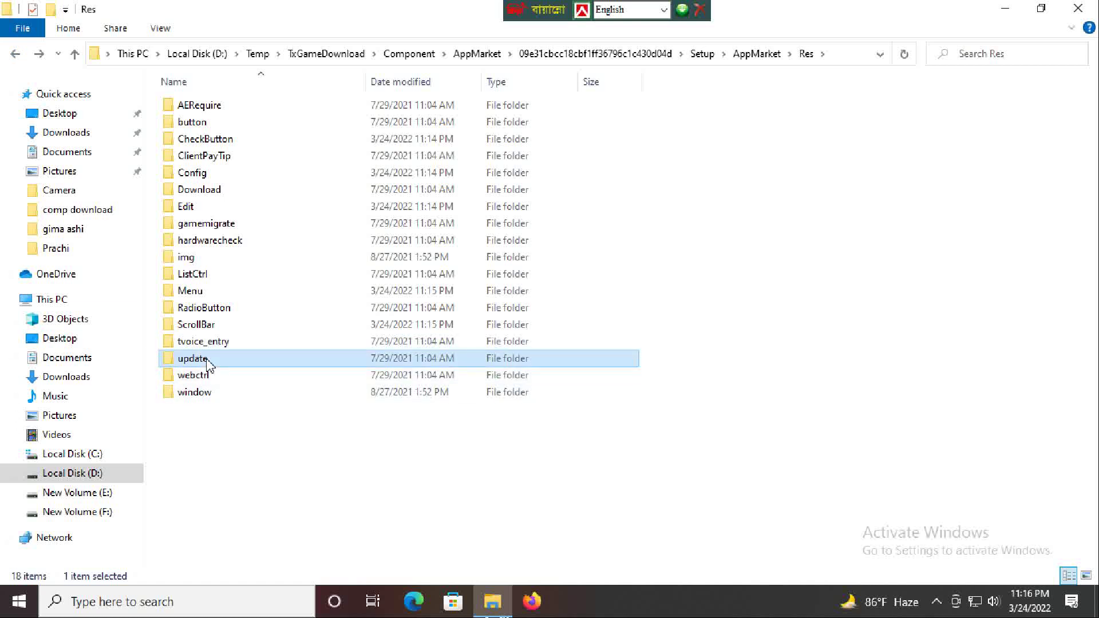
pyautogui.doubleClick(208, 359)
pyautogui.click(24, 51)
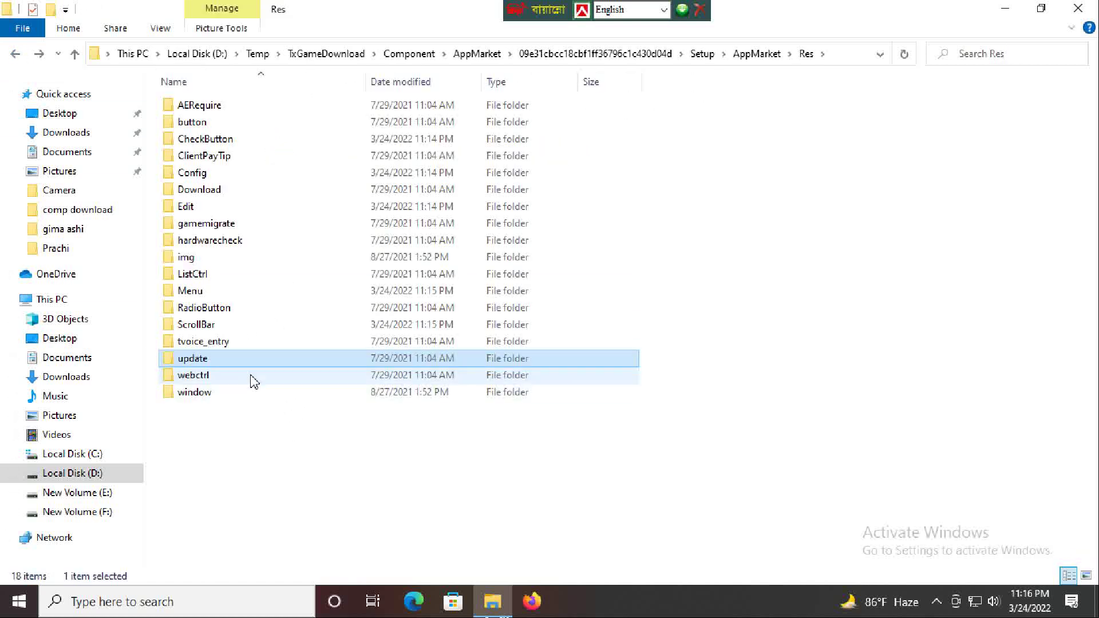
# - Open webctrl and look at the images in its loading and MultiTab subfolders
pyautogui.doubleClick(254, 376)
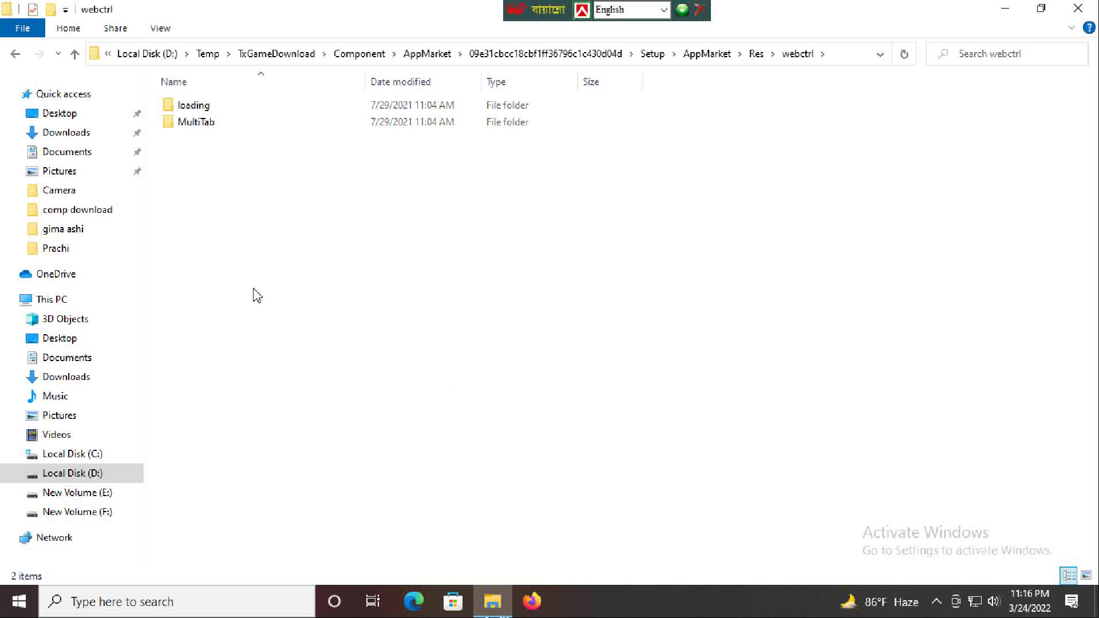
pyautogui.doubleClick(259, 109)
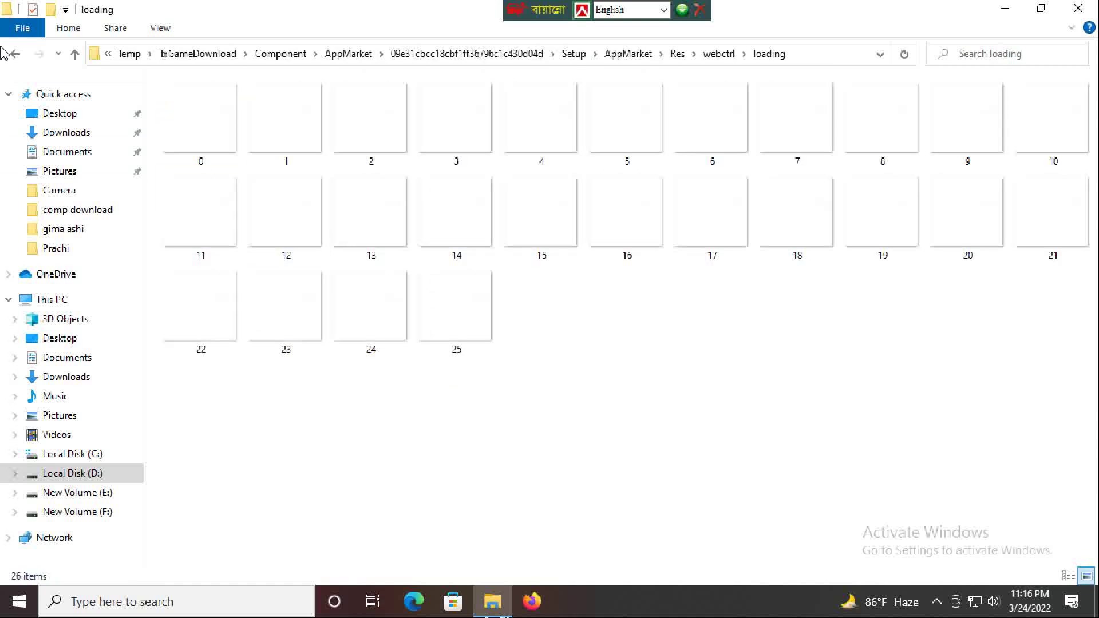
pyautogui.click(16, 55)
pyautogui.doubleClick(239, 121)
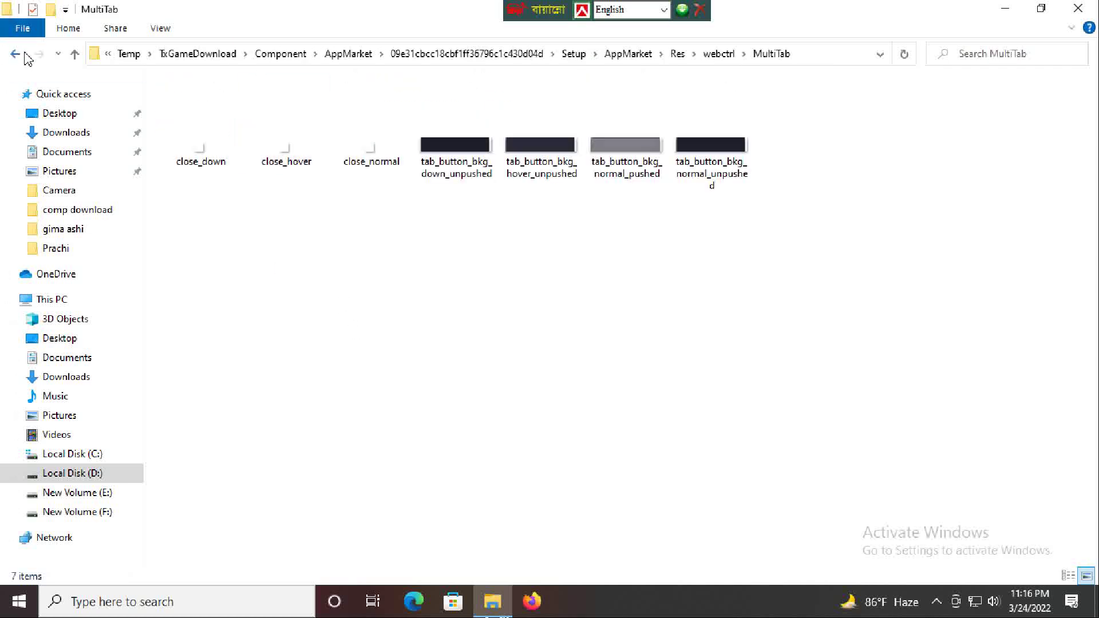
# - Return to Res, open its window folder and look through the OverseaTab, small_tab and tab subfolders
pyautogui.click(17, 56)
pyautogui.click(17, 55)
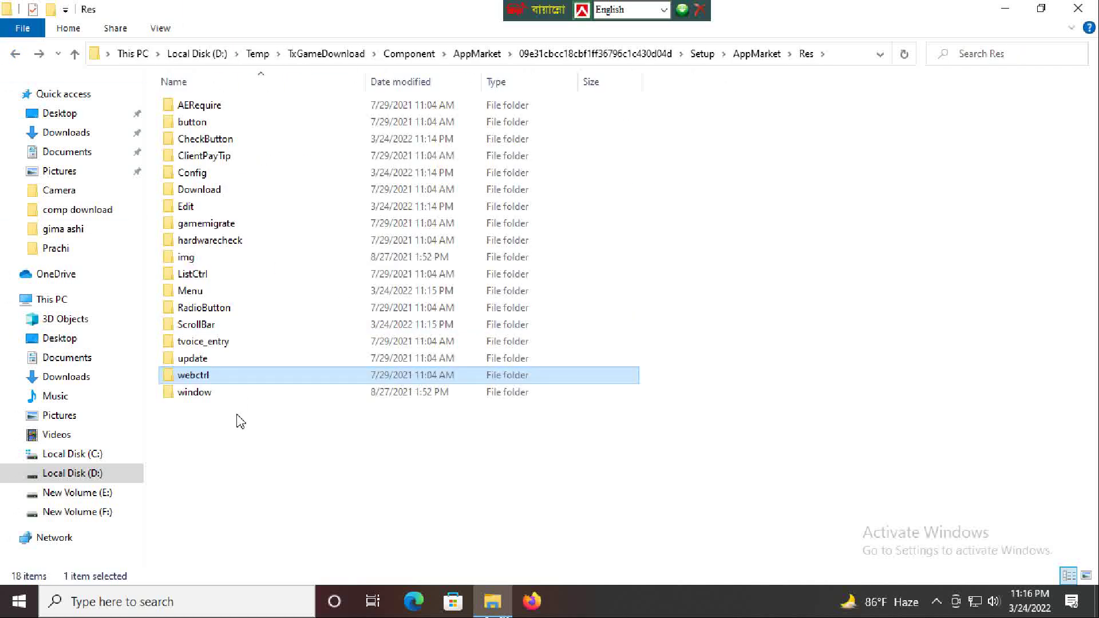
pyautogui.doubleClick(229, 395)
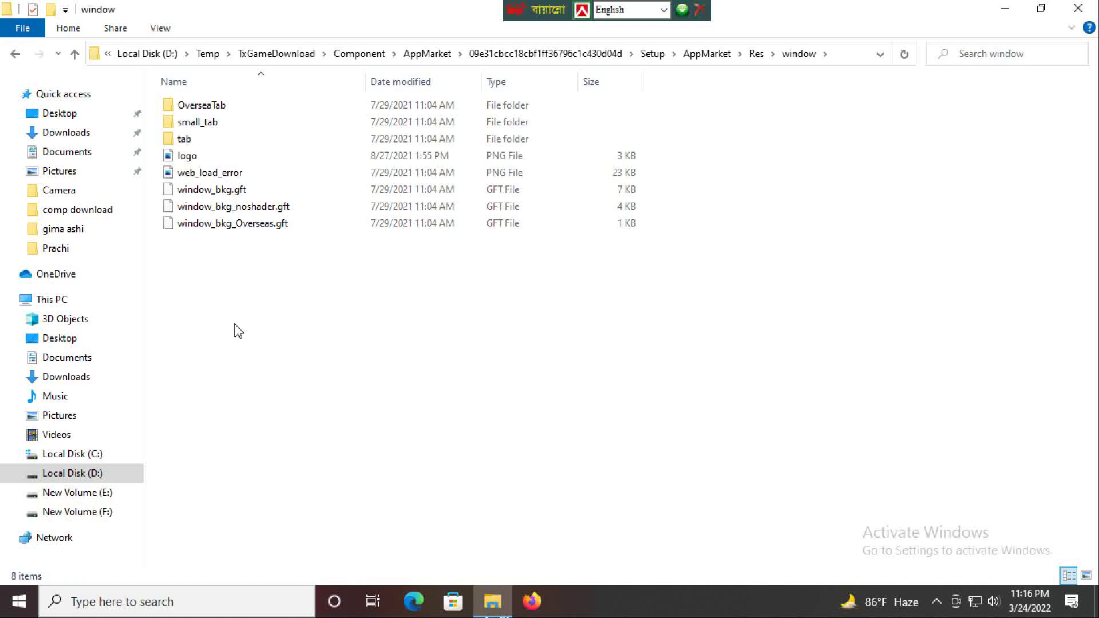
pyautogui.doubleClick(256, 107)
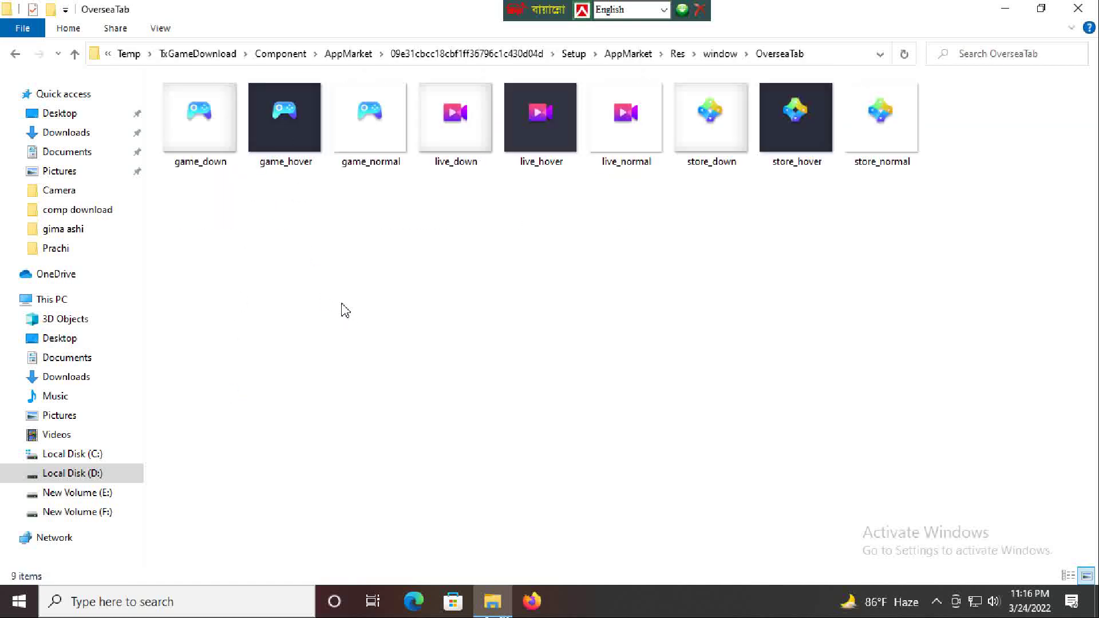
pyautogui.click(16, 54)
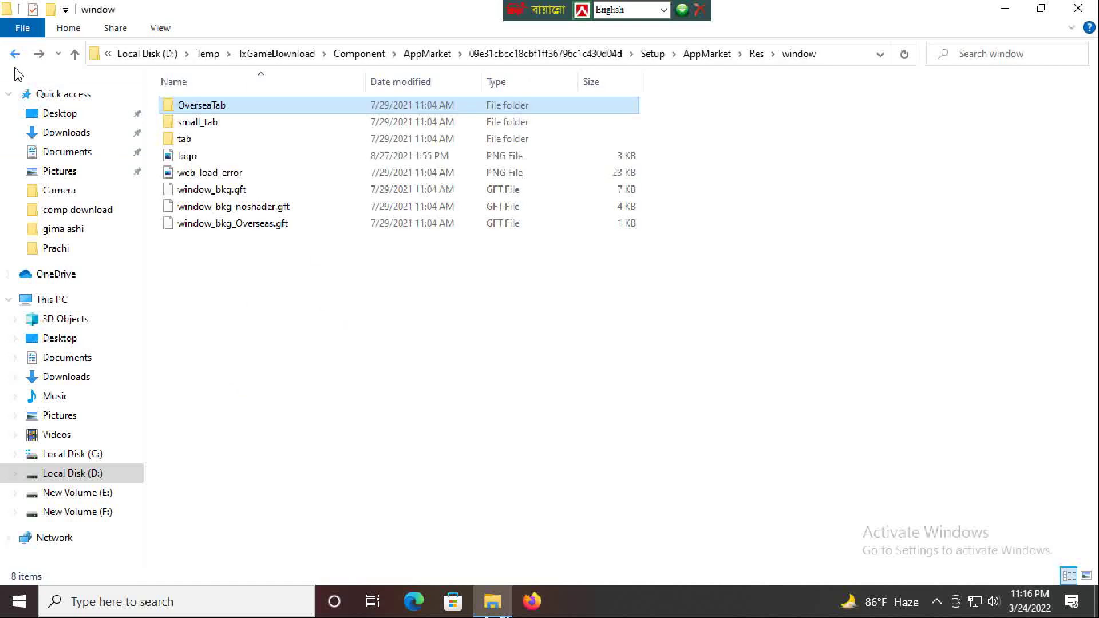
pyautogui.doubleClick(216, 123)
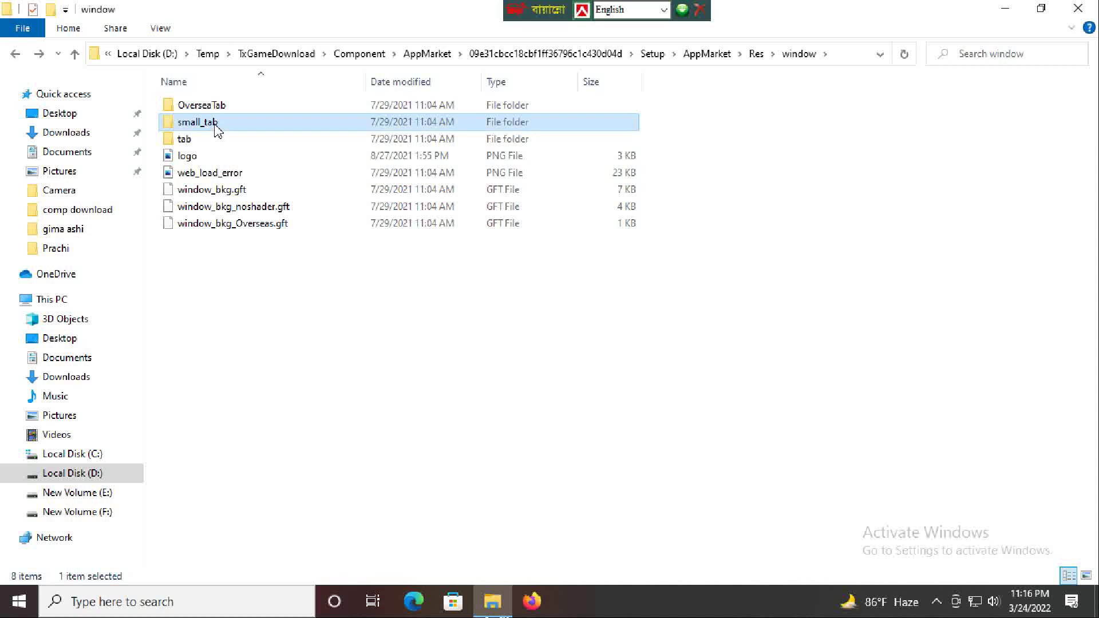
pyautogui.click(15, 54)
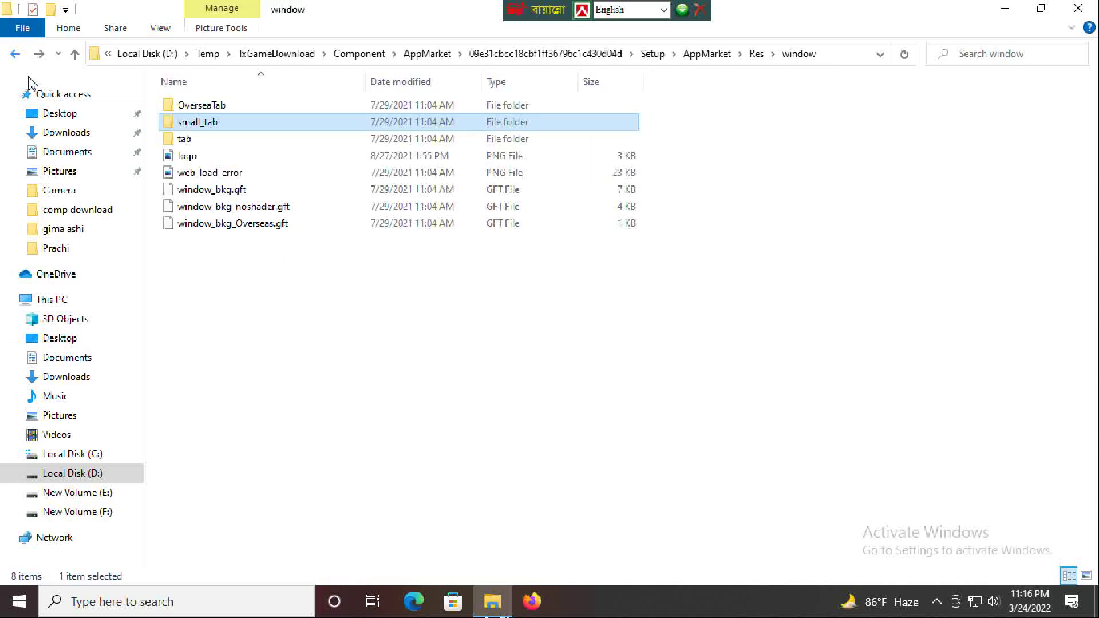
pyautogui.doubleClick(186, 141)
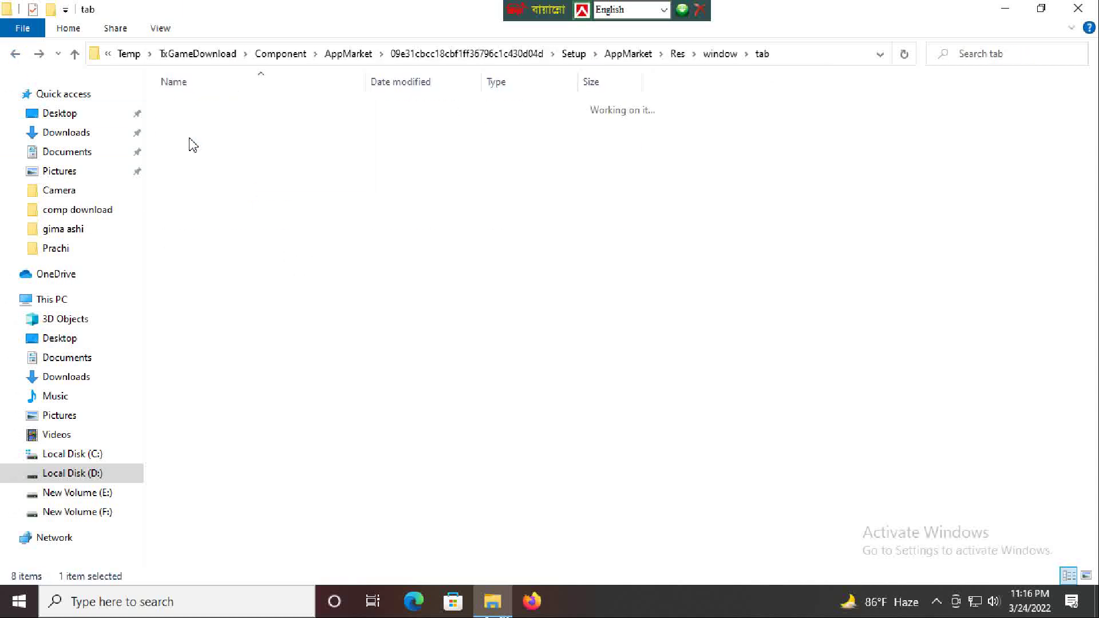
pyautogui.click(15, 54)
# - View the logo image, close it, and delete logo, web_load_error and the three window_bkg GFT files from the window folder
pyautogui.click(235, 157)
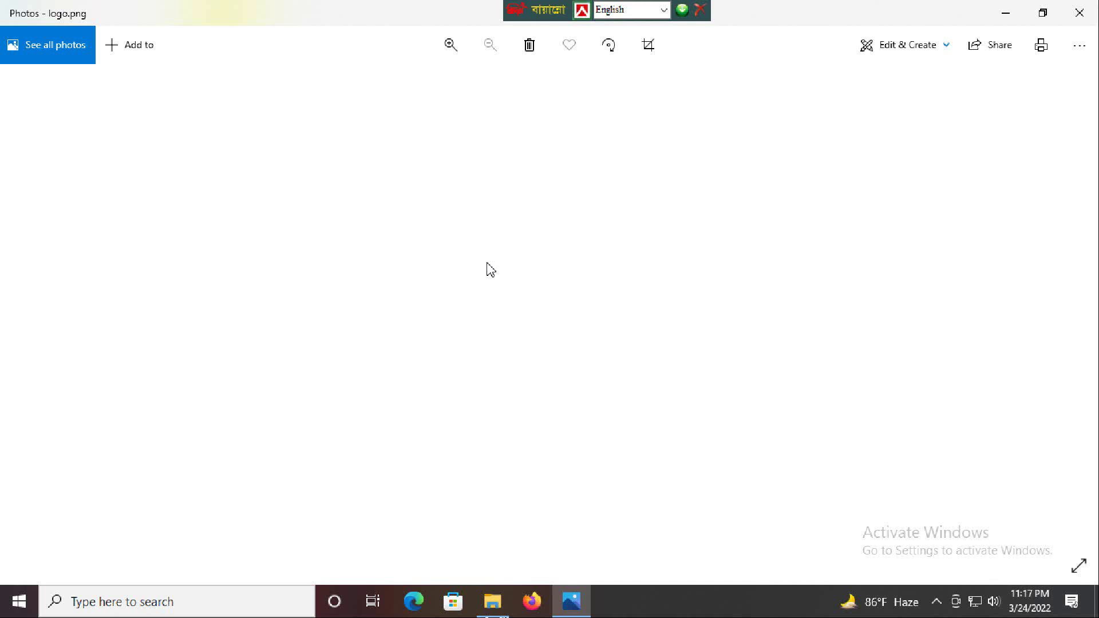
pyautogui.click(1079, 12)
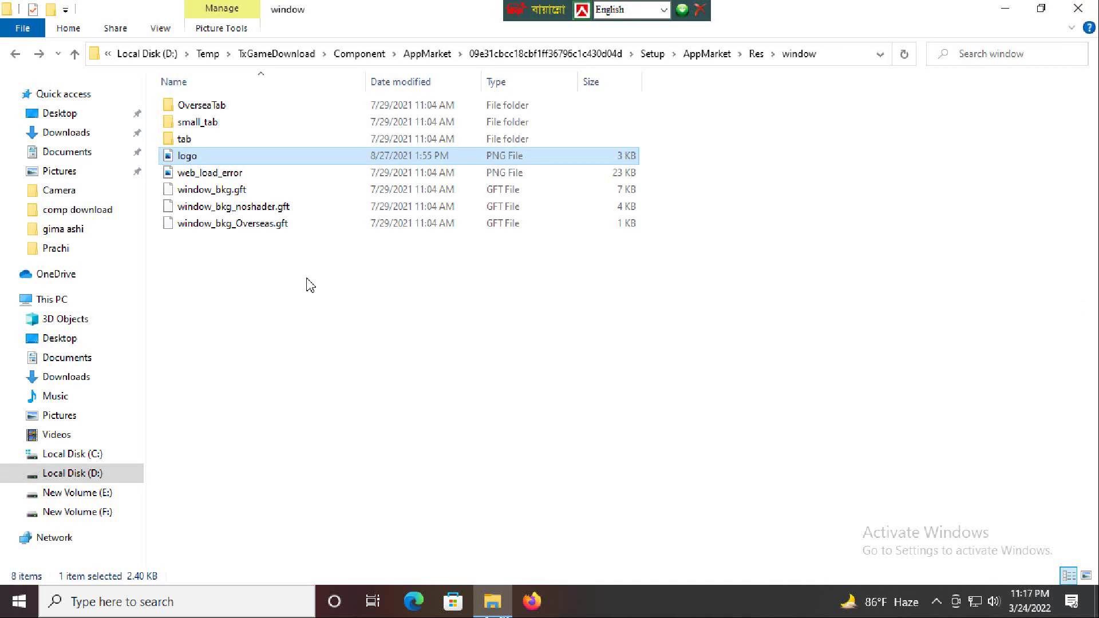
pyautogui.moveTo(250, 281); pyautogui.dragTo(241, 156)
pyautogui.rightClick(242, 156)
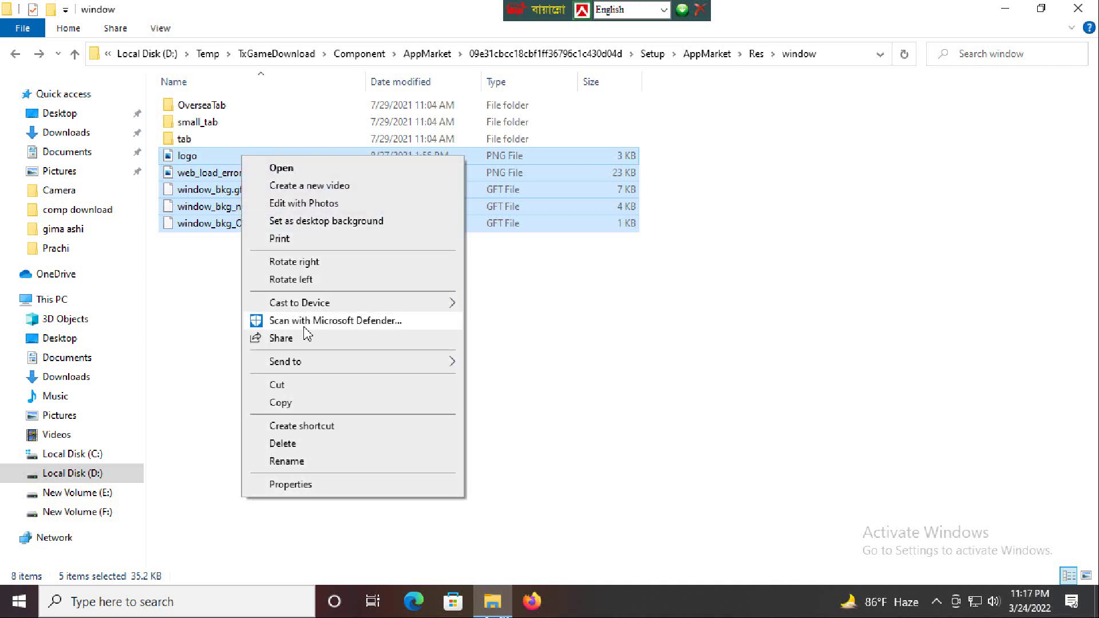
pyautogui.click(302, 445)
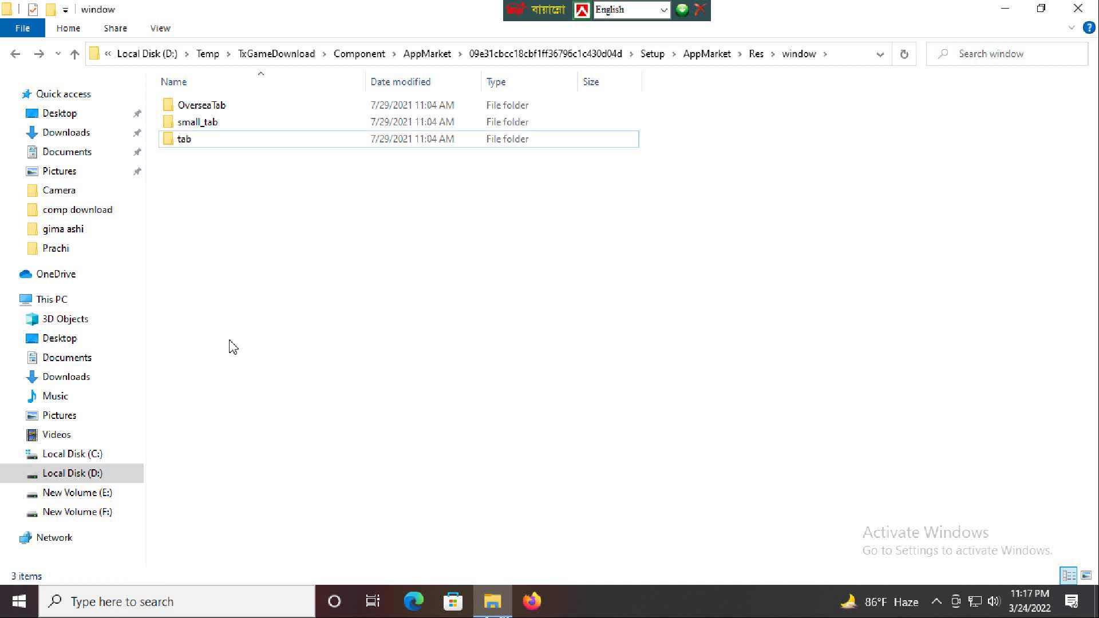
# - Go back up through Res and Setup to the Component folder, checking the Market application on the way
pyautogui.click(15, 55)
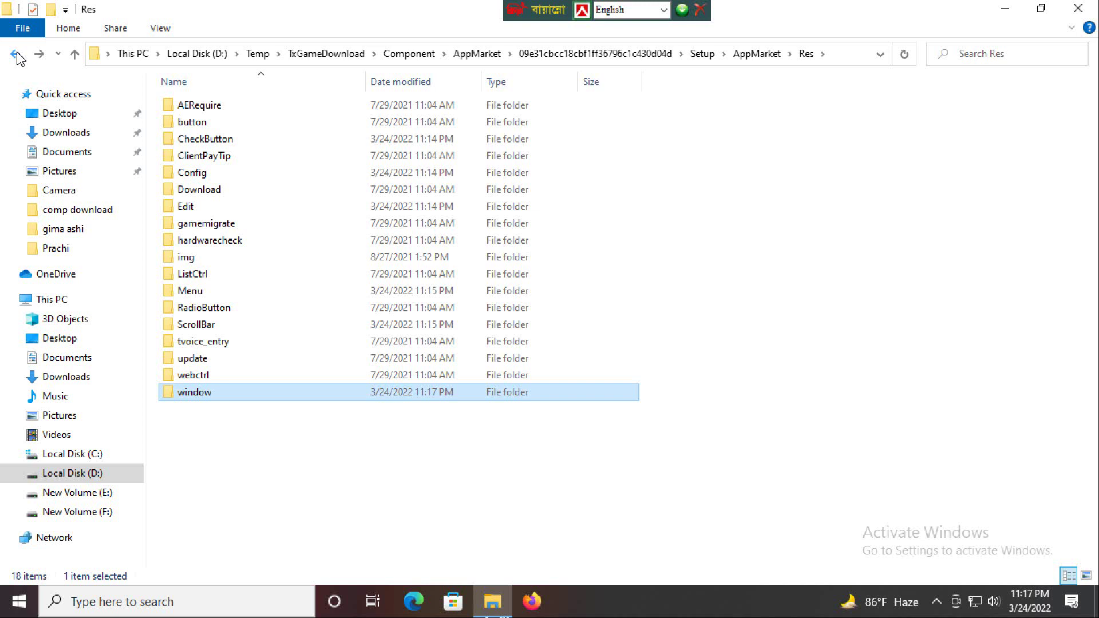
pyautogui.click(16, 54)
pyautogui.click(15, 55)
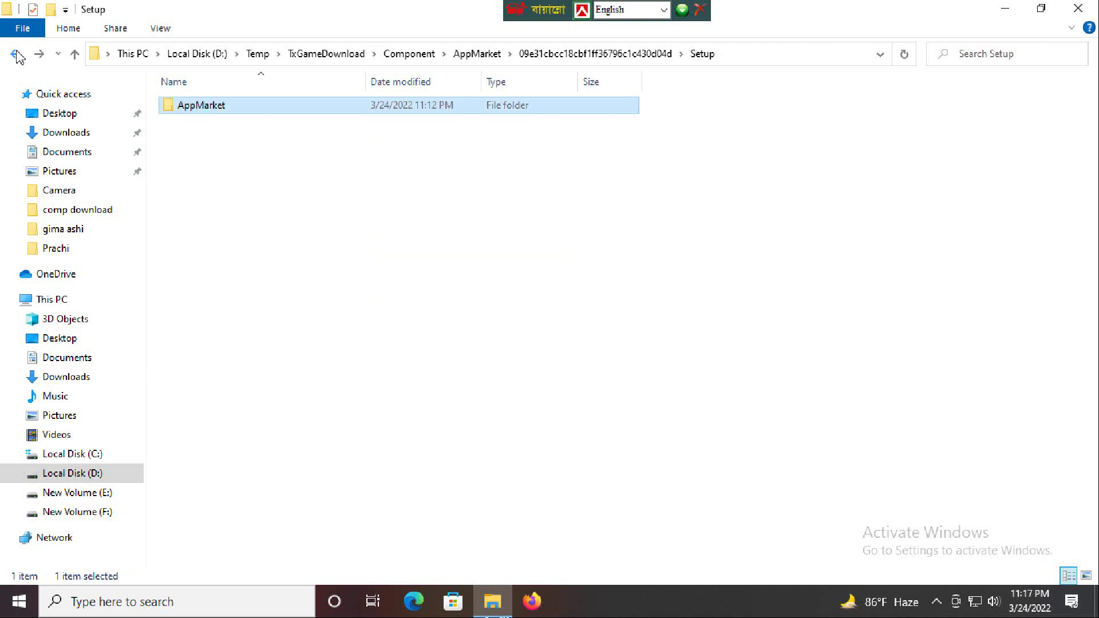
pyautogui.click(15, 55)
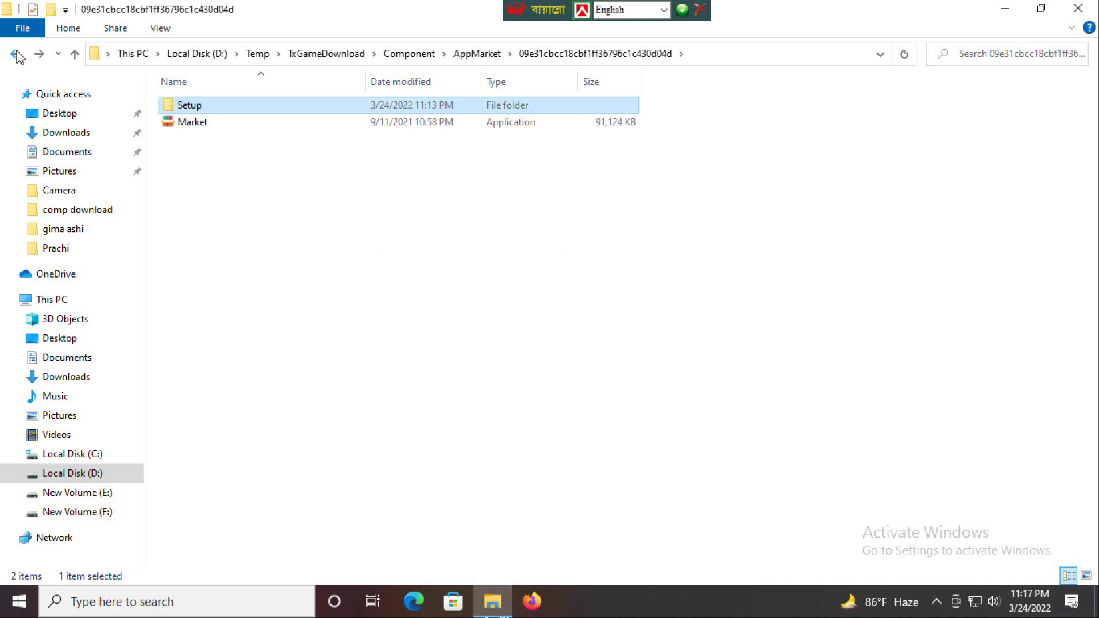
pyautogui.click(237, 123)
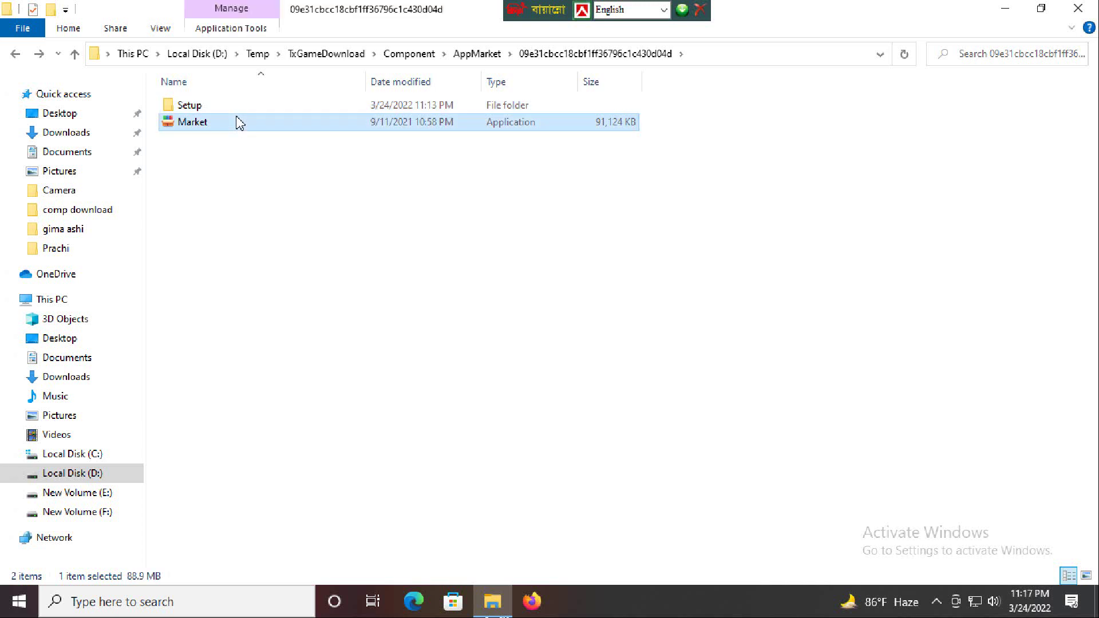
pyautogui.click(15, 54)
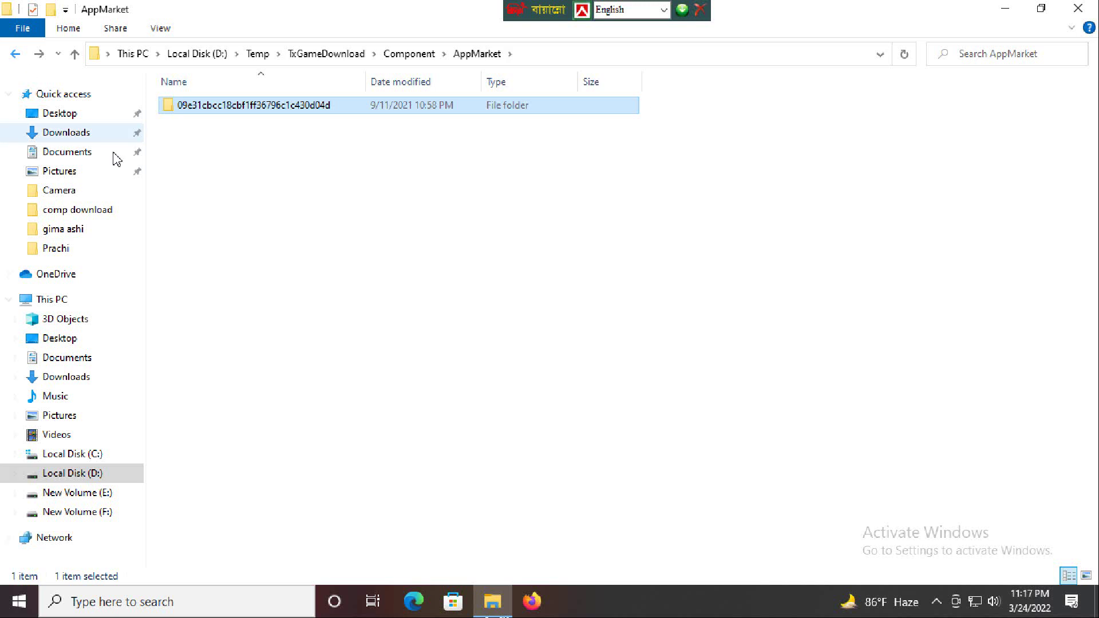
pyautogui.click(16, 54)
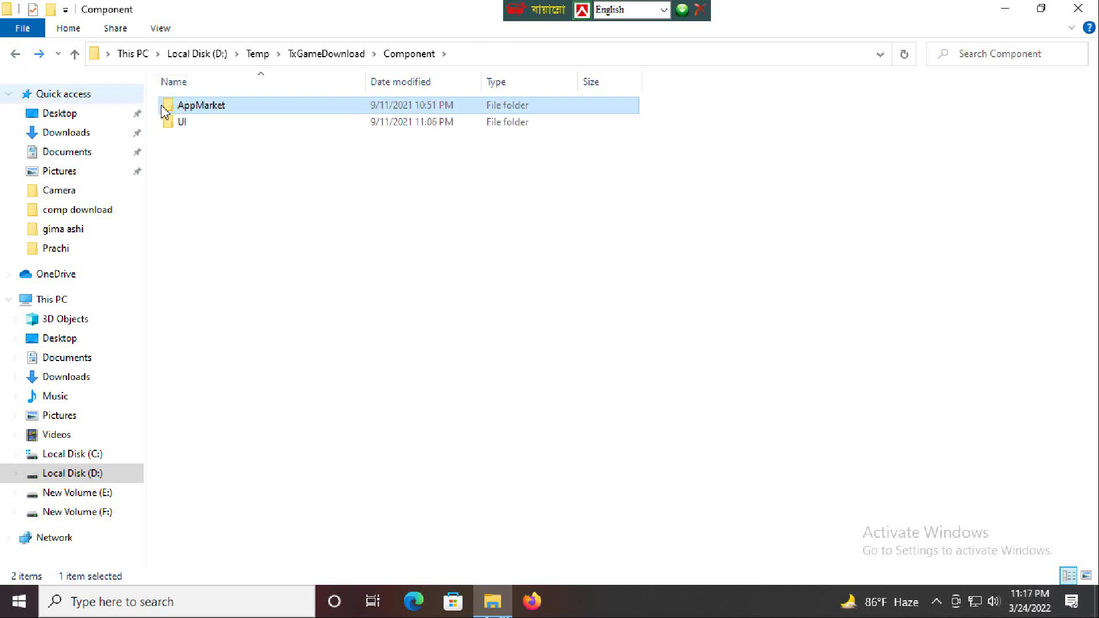
# - Open the hash-named subfolder inside Component's UI folder and launch the UI application
pyautogui.doubleClick(278, 125)
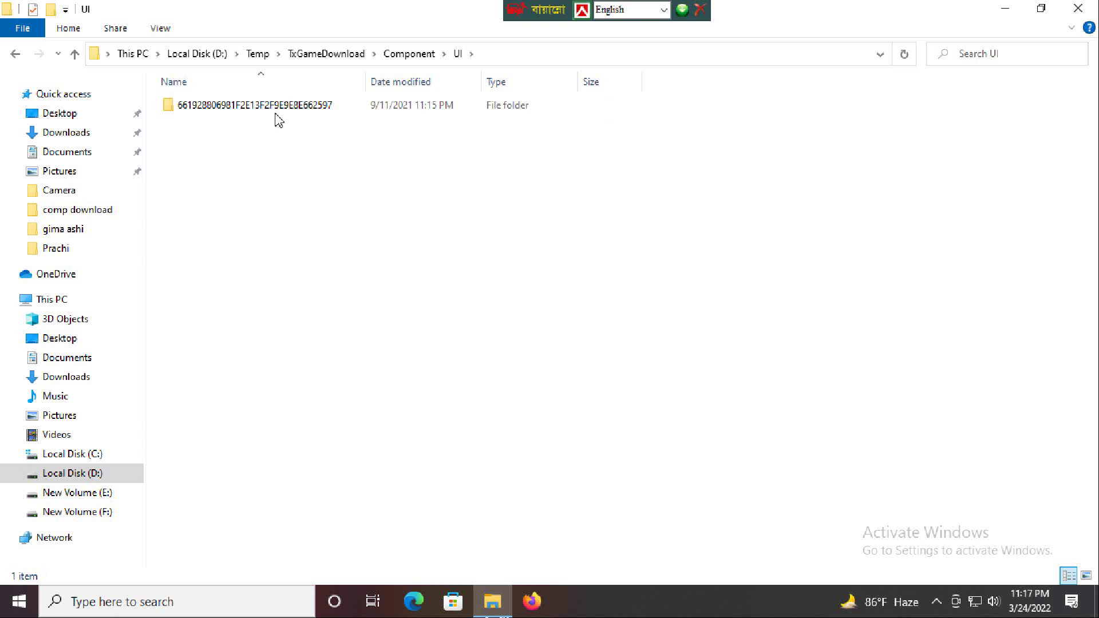
pyautogui.doubleClick(278, 115)
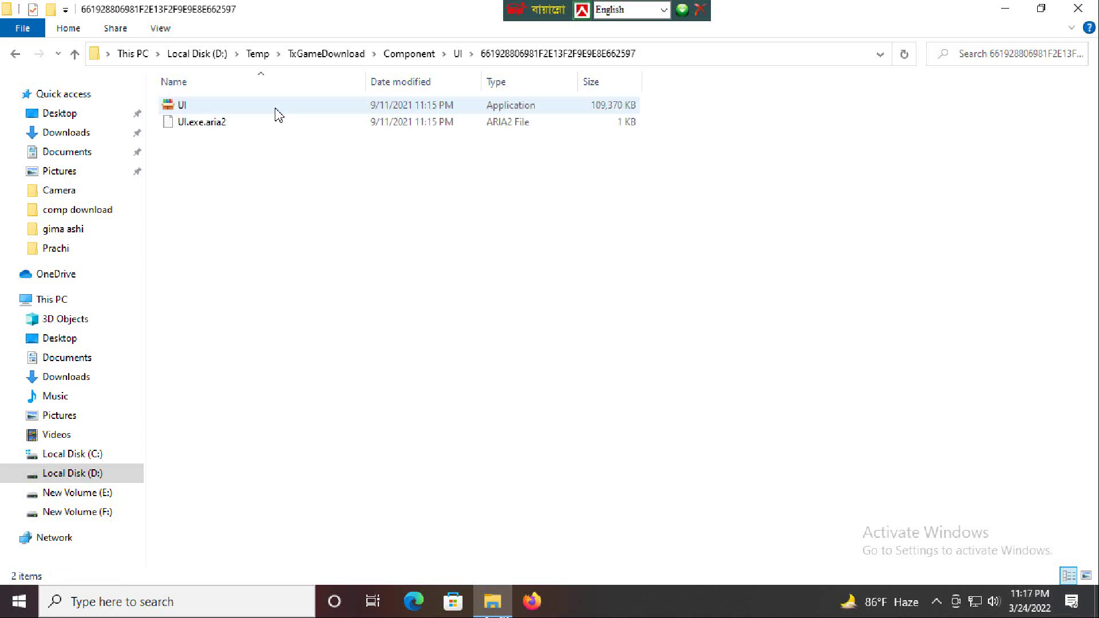
pyautogui.click(278, 115)
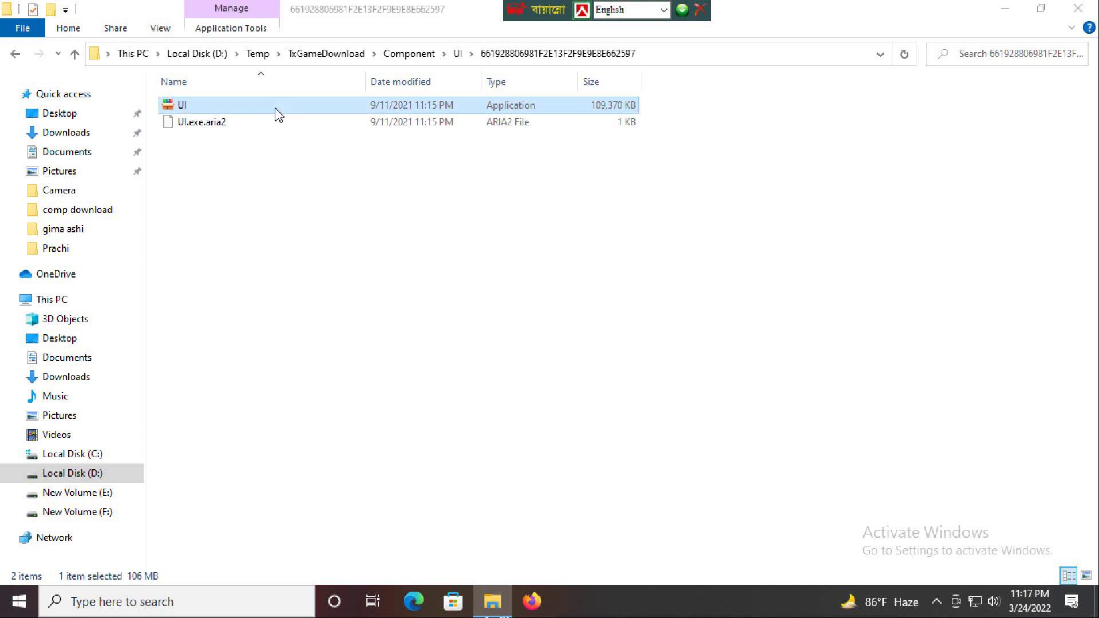
pyautogui.click(655, 261)
pyautogui.click(739, 144)
# - Delete the Setup folder, the UI application and UI.exe.aria2 from the hash-named subfolder
pyautogui.moveTo(310, 219); pyautogui.dragTo(293, 98)
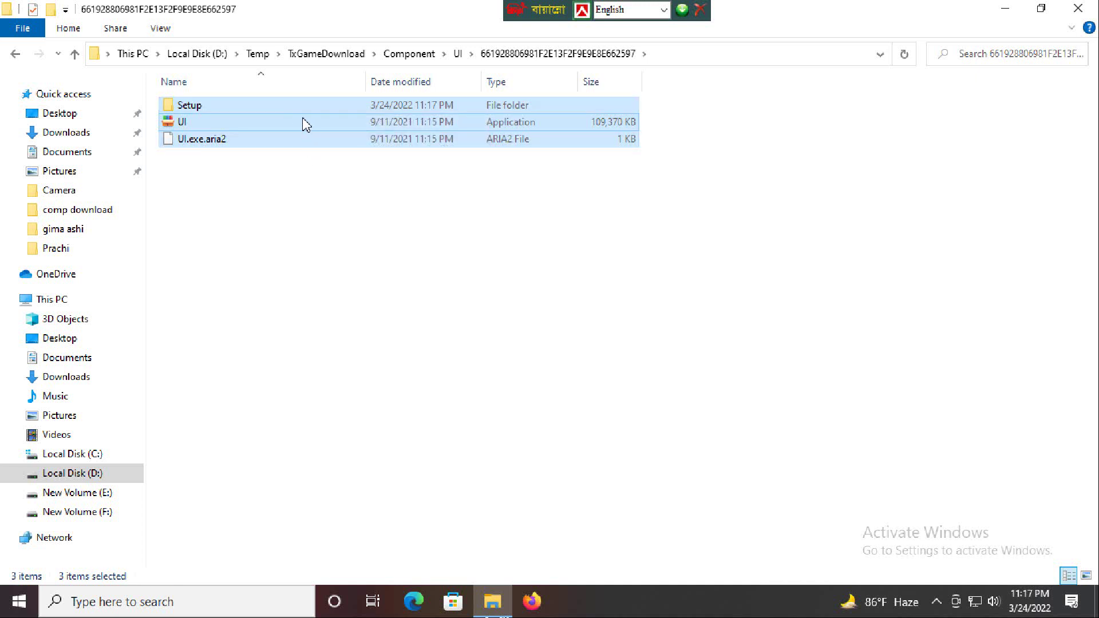
pyautogui.rightClick(302, 118)
pyautogui.click(372, 259)
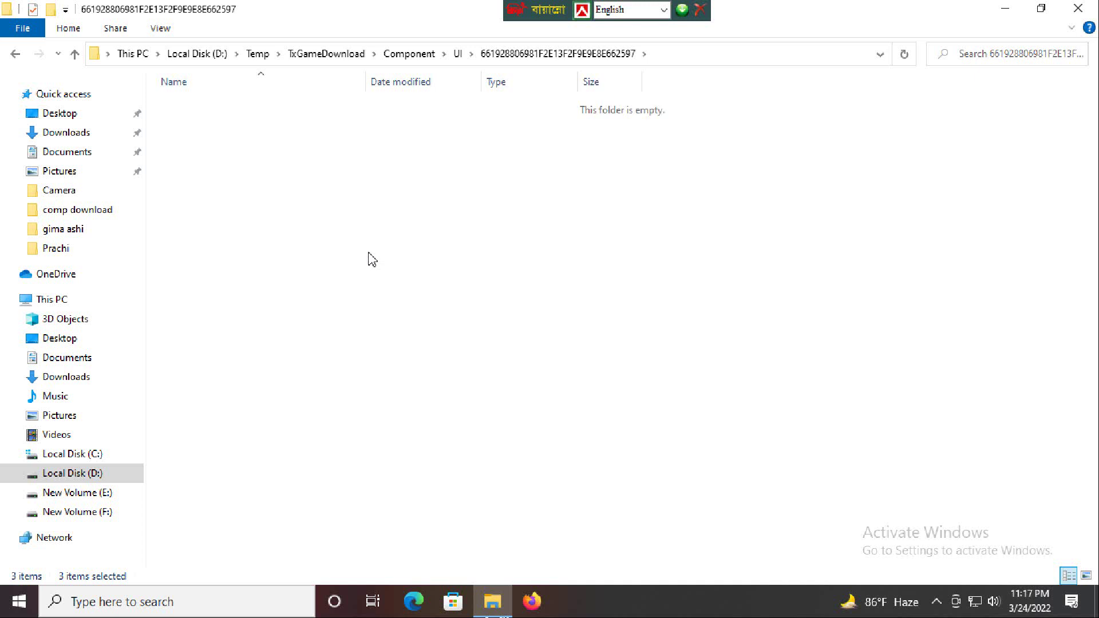
# - Delete the emptied hash-named subfolder from UI, and the UI folder itself from Component
pyautogui.click(17, 54)
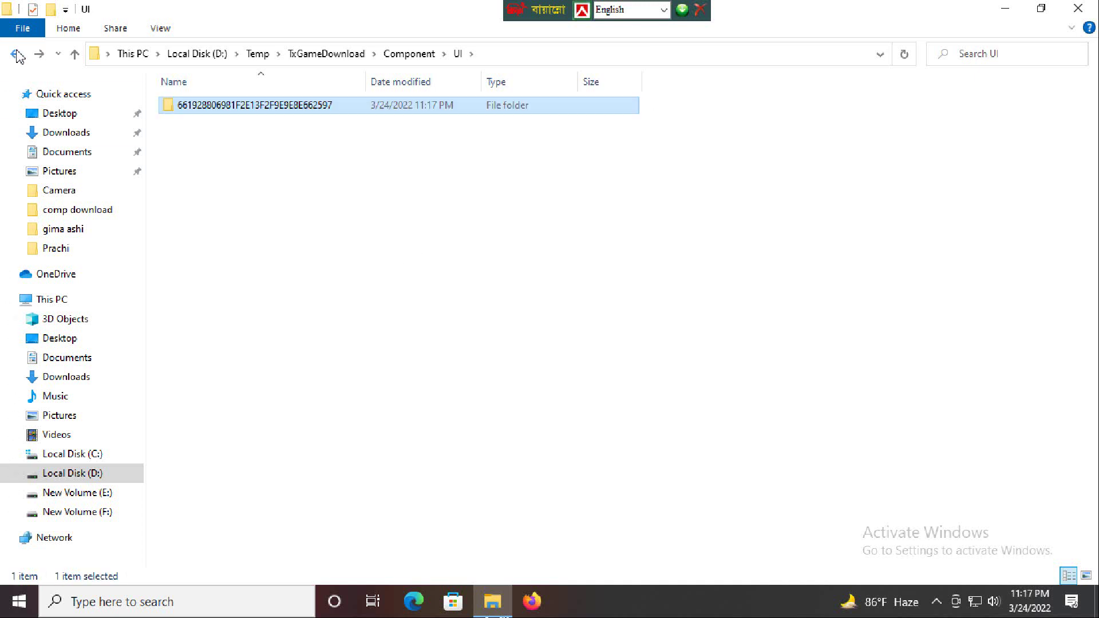
pyautogui.rightClick(326, 108)
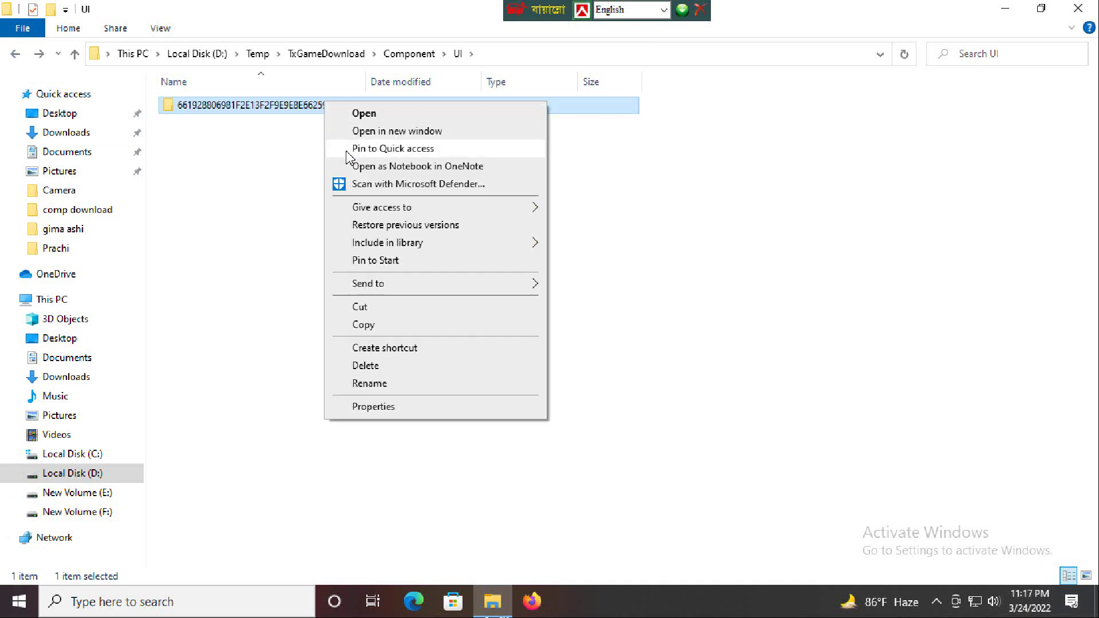
pyautogui.click(379, 358)
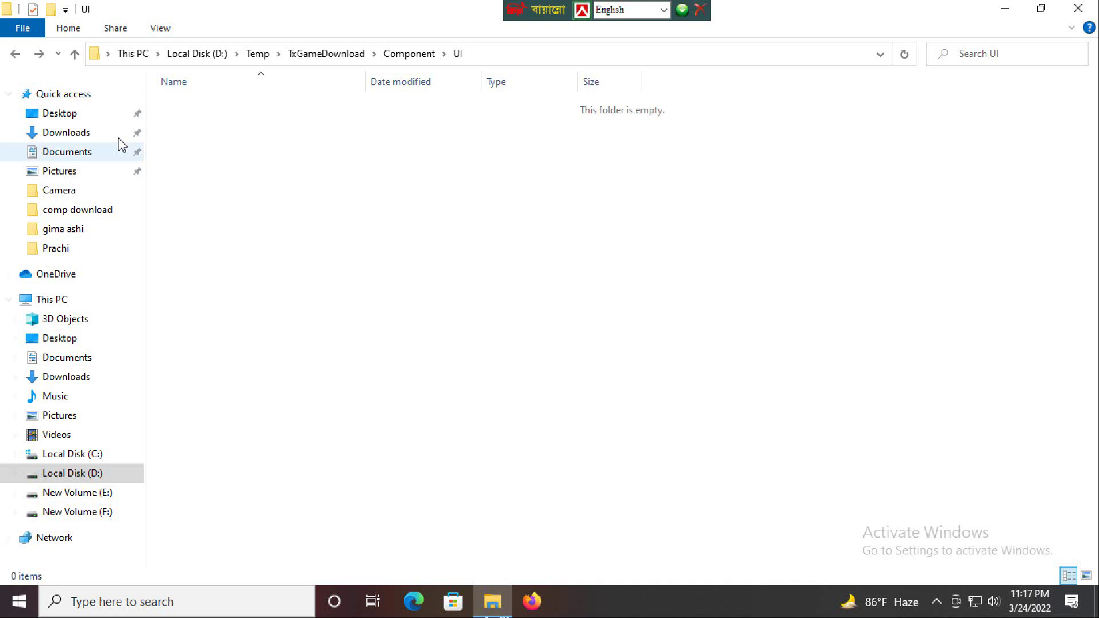
pyautogui.click(15, 54)
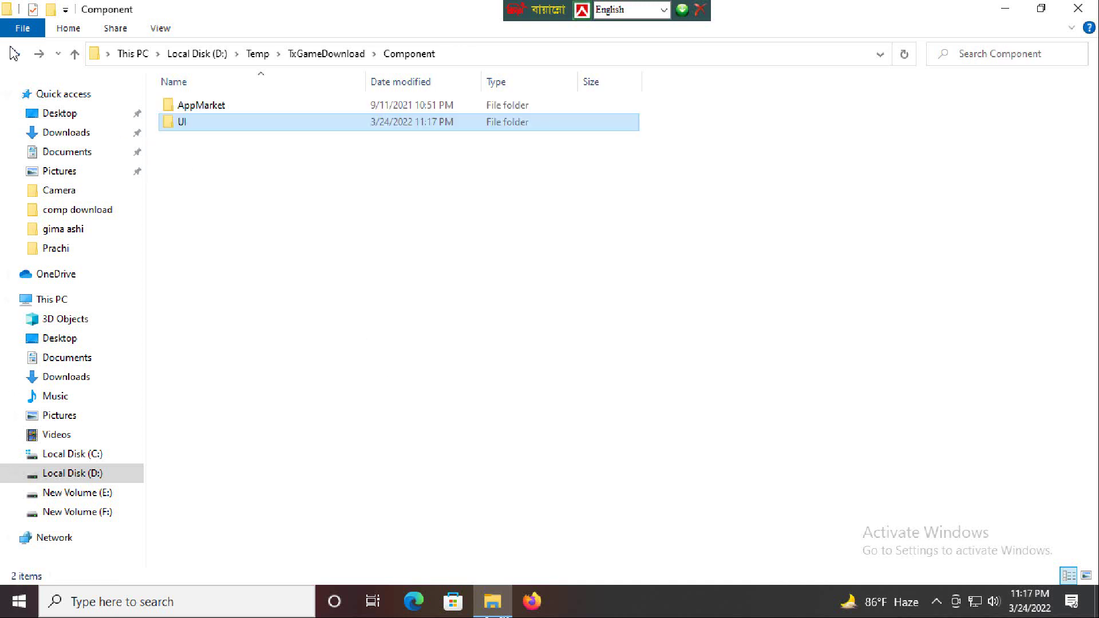
pyautogui.rightClick(268, 128)
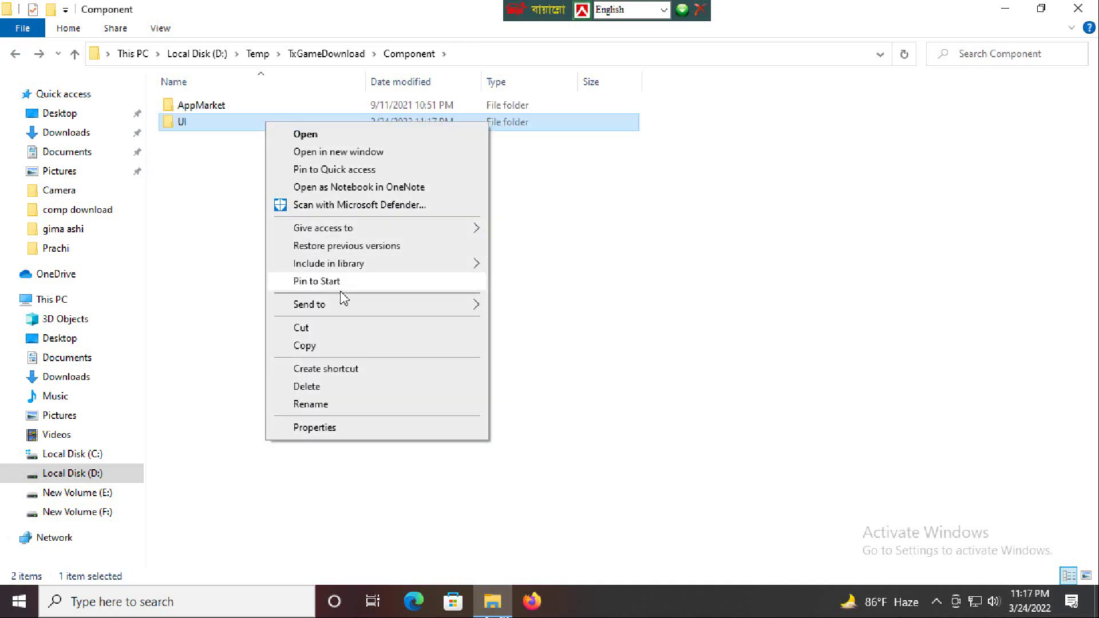
pyautogui.click(324, 385)
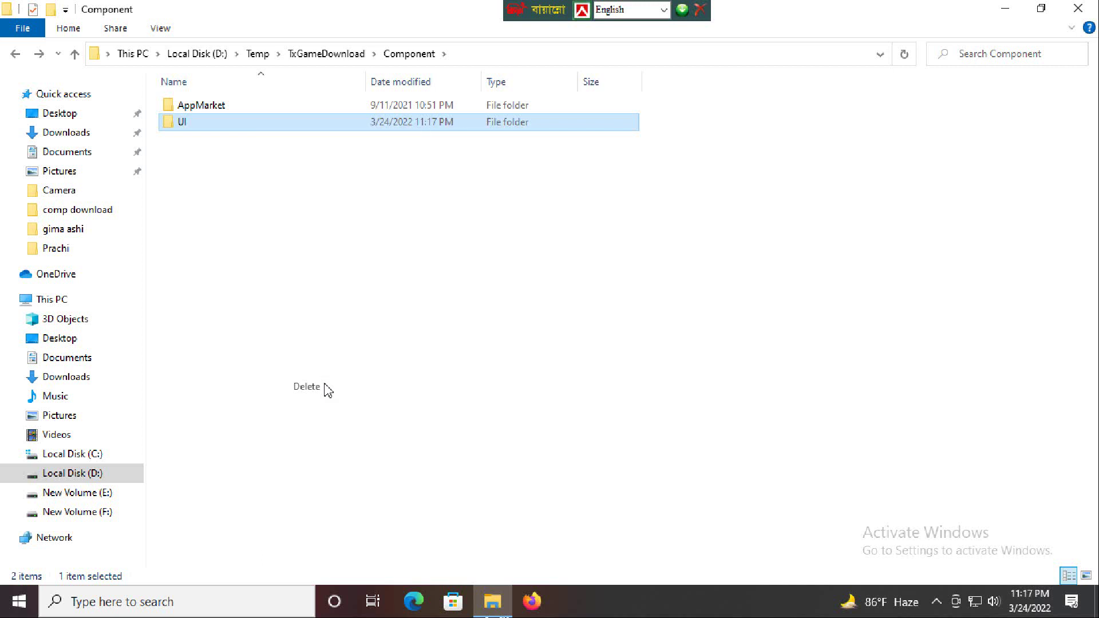
# - Go back to TxGameDownload, check inside MobileGamePCShared and delete that folder
pyautogui.click(17, 55)
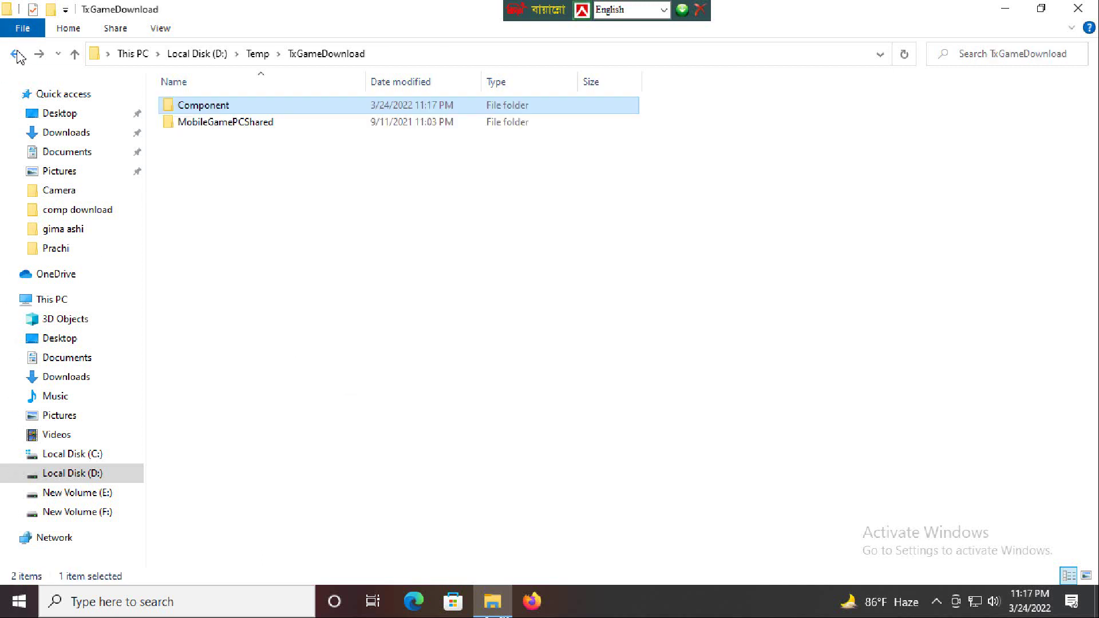
pyautogui.doubleClick(266, 127)
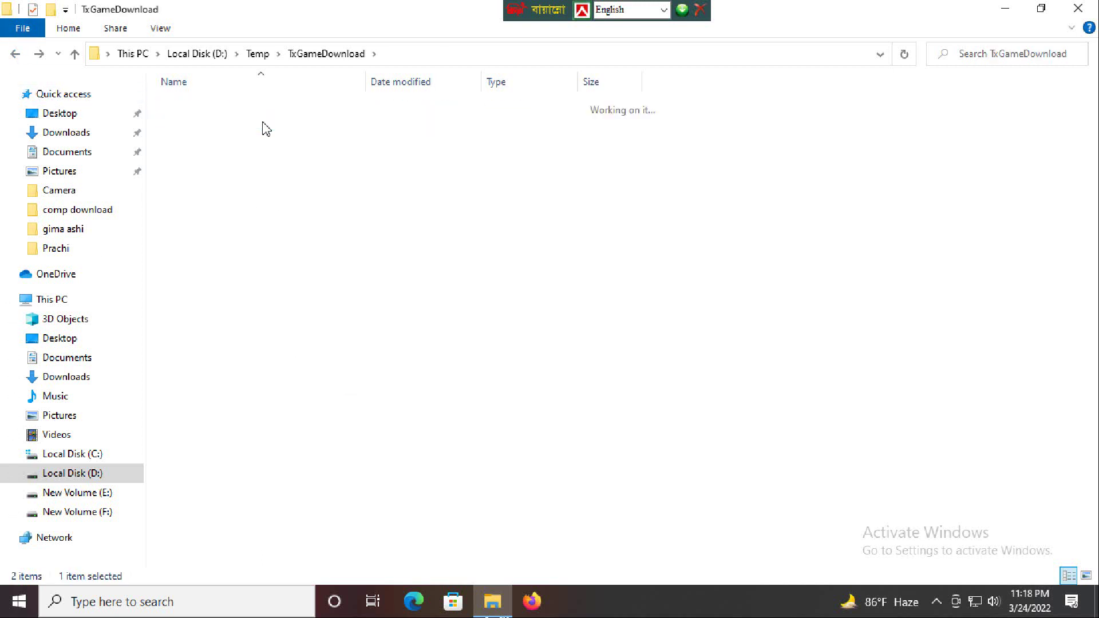
pyautogui.click(16, 55)
pyautogui.rightClick(245, 127)
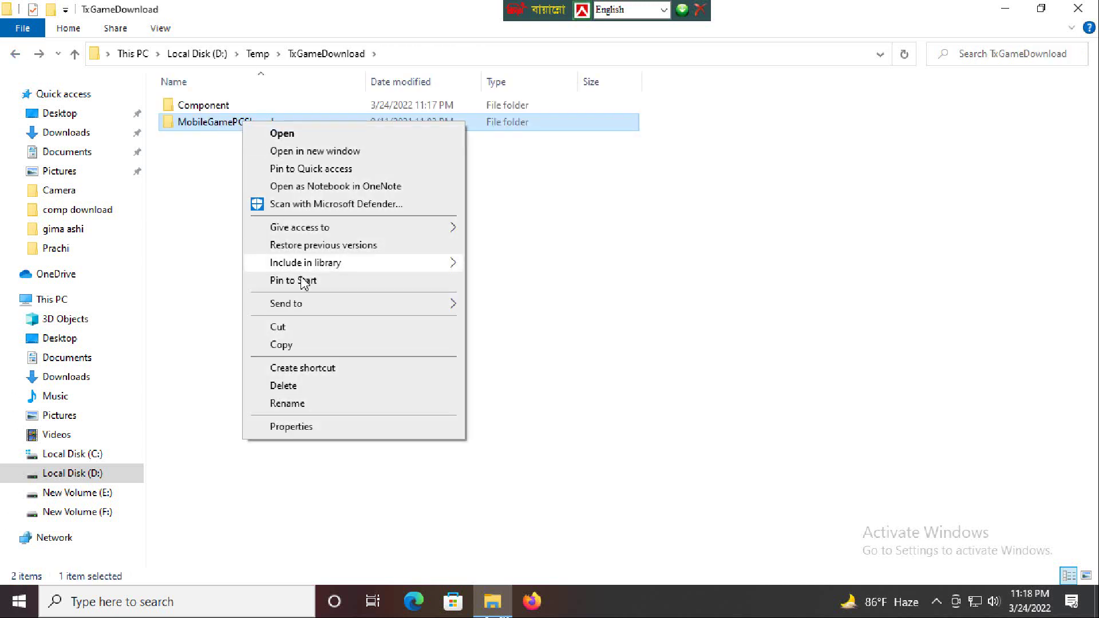
pyautogui.click(298, 386)
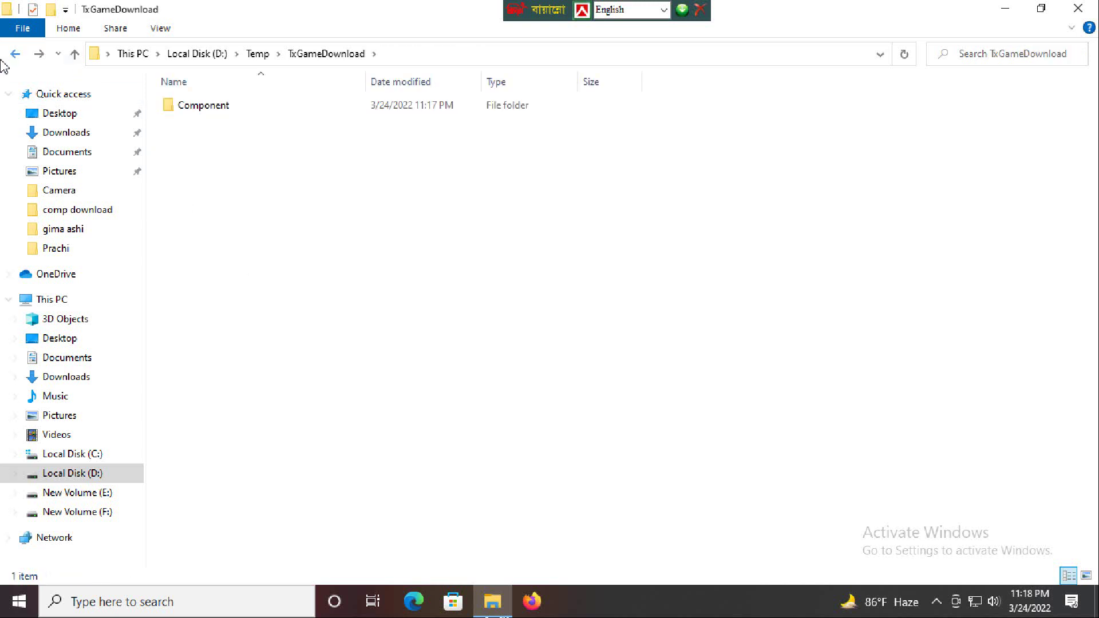
# - Return to the root of Local Disk (D:) and select the Users folder
pyautogui.click(16, 55)
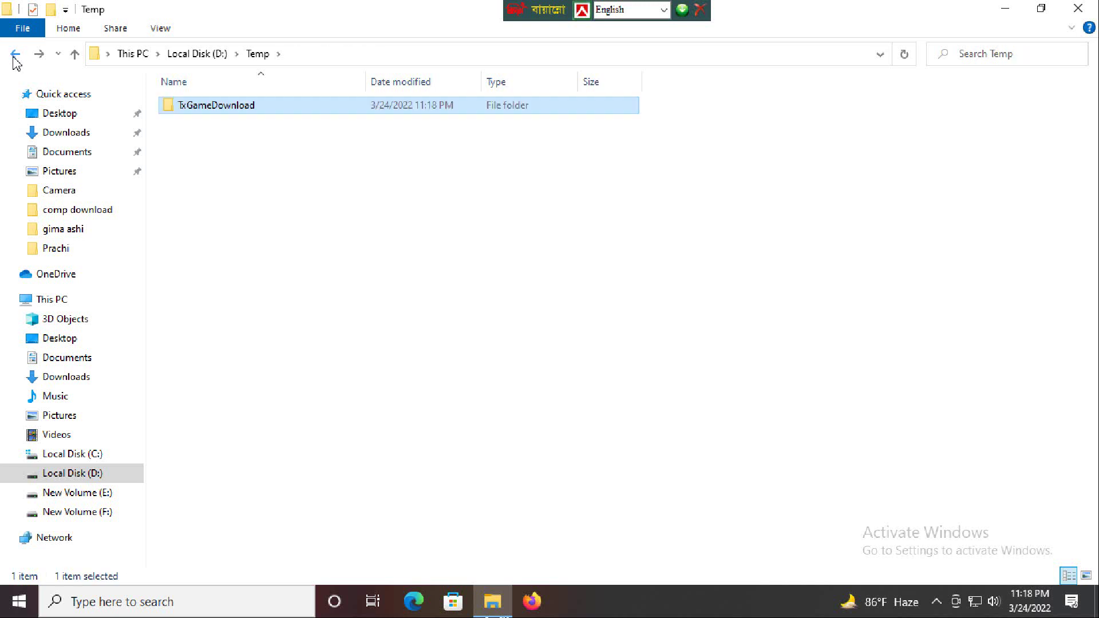
pyautogui.click(16, 55)
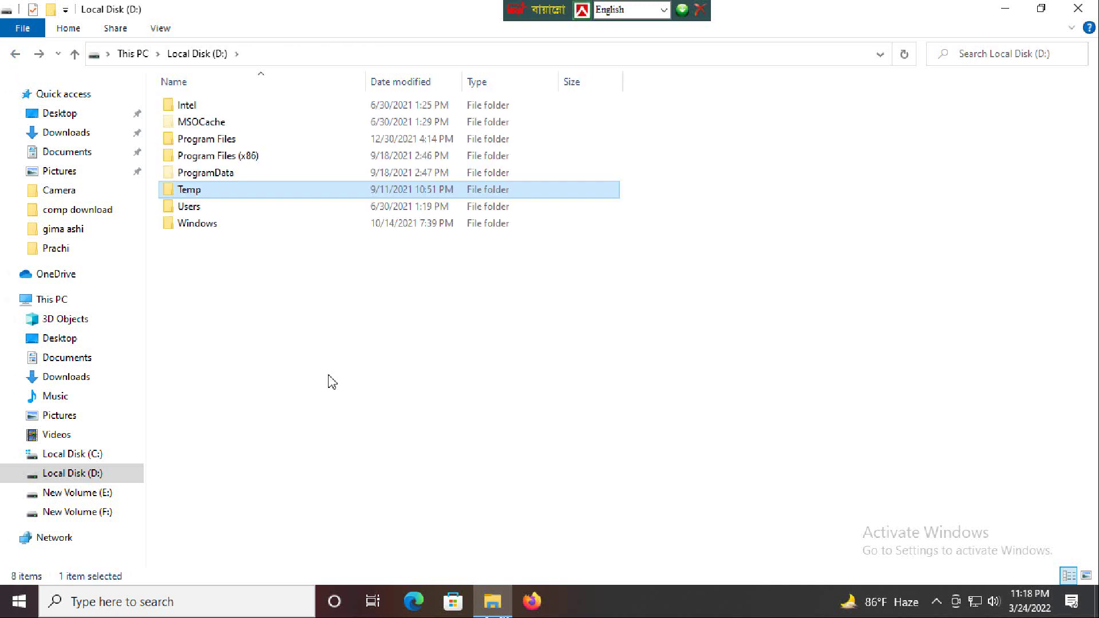
pyautogui.click(222, 207)
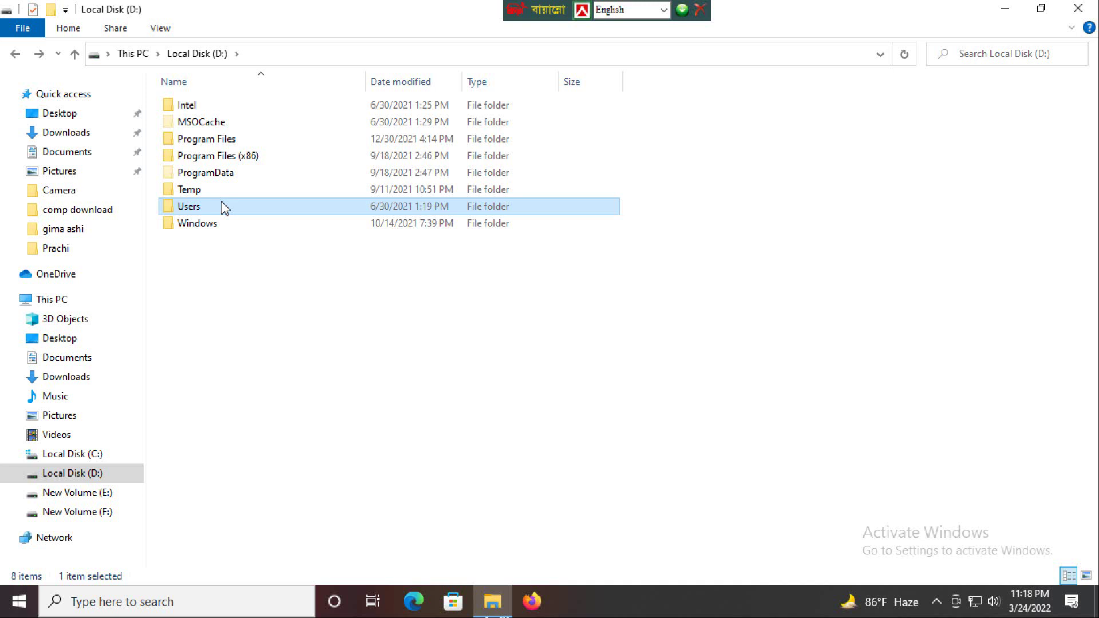
# - Open ProgramData and delete Wondershare, Wondershare Filmora, DP45977C.lfl, mntemp and the Nougat32 and Pie64 .7z.tmp files
pyautogui.doubleClick(235, 173)
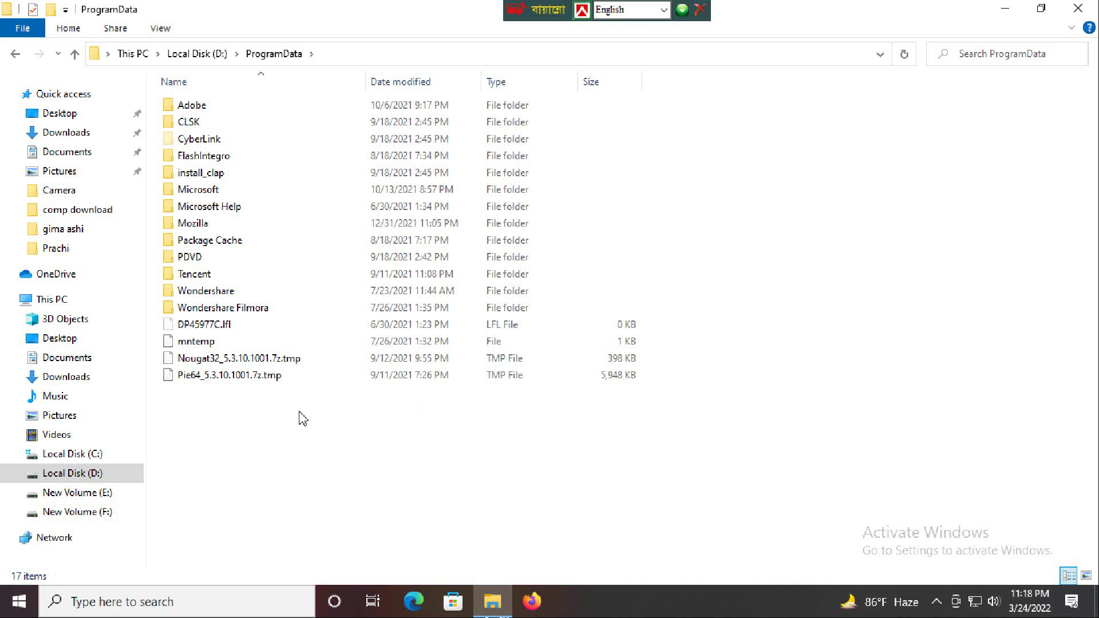
pyautogui.moveTo(305, 397); pyautogui.dragTo(290, 285)
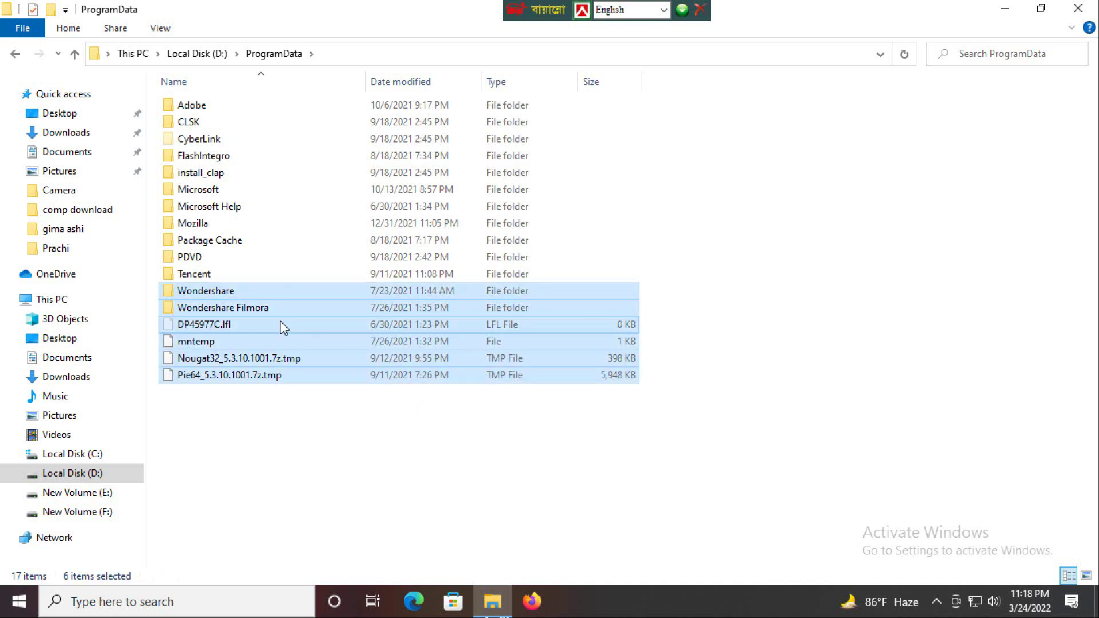
pyautogui.rightClick(292, 306)
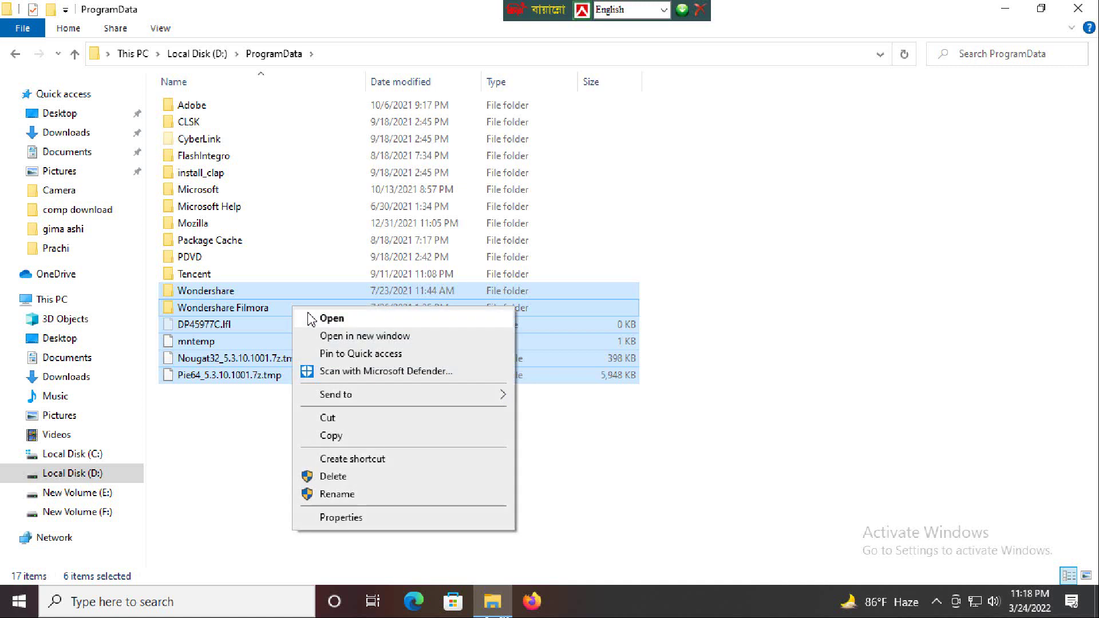
pyautogui.click(338, 478)
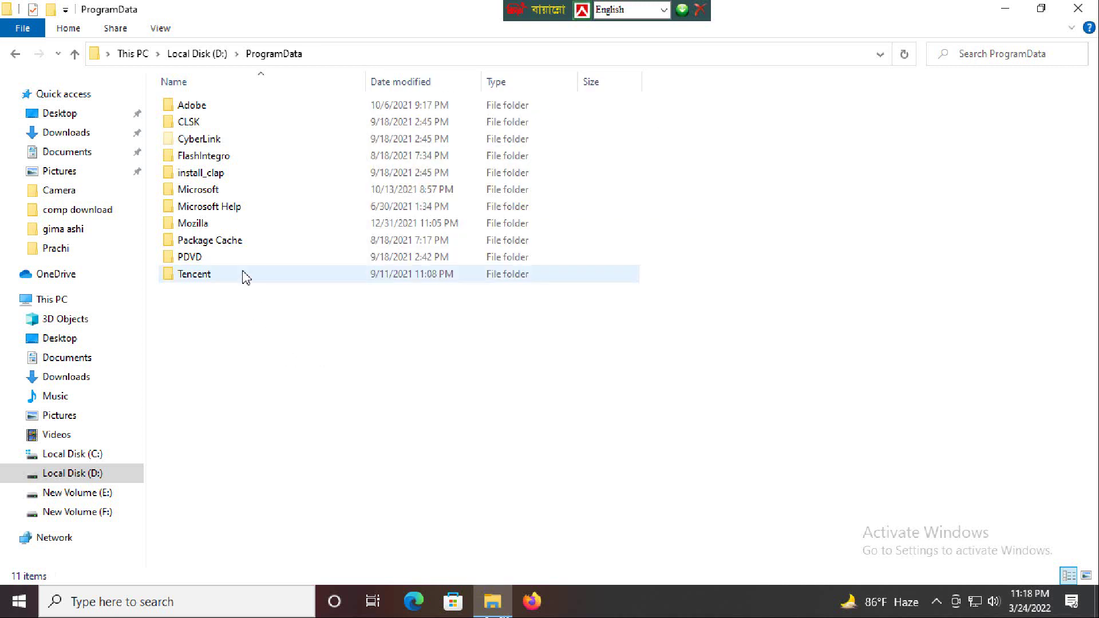
# - Delete the Package Cache, PDVD and Tencent folders from ProgramData
pyautogui.moveTo(252, 294); pyautogui.dragTo(252, 242)
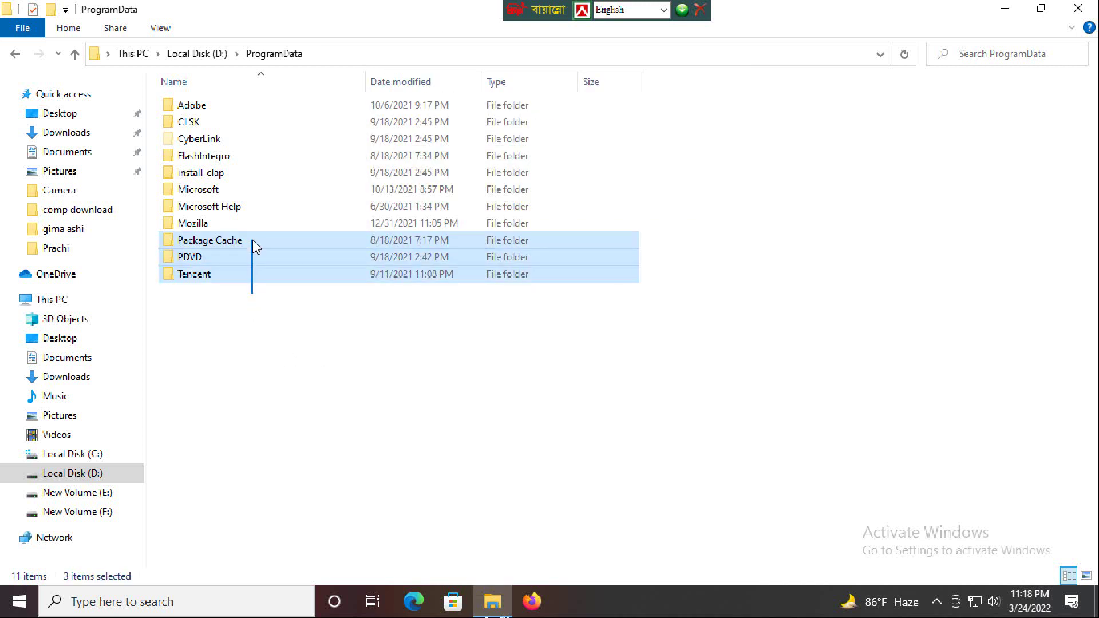
pyautogui.rightClick(252, 241)
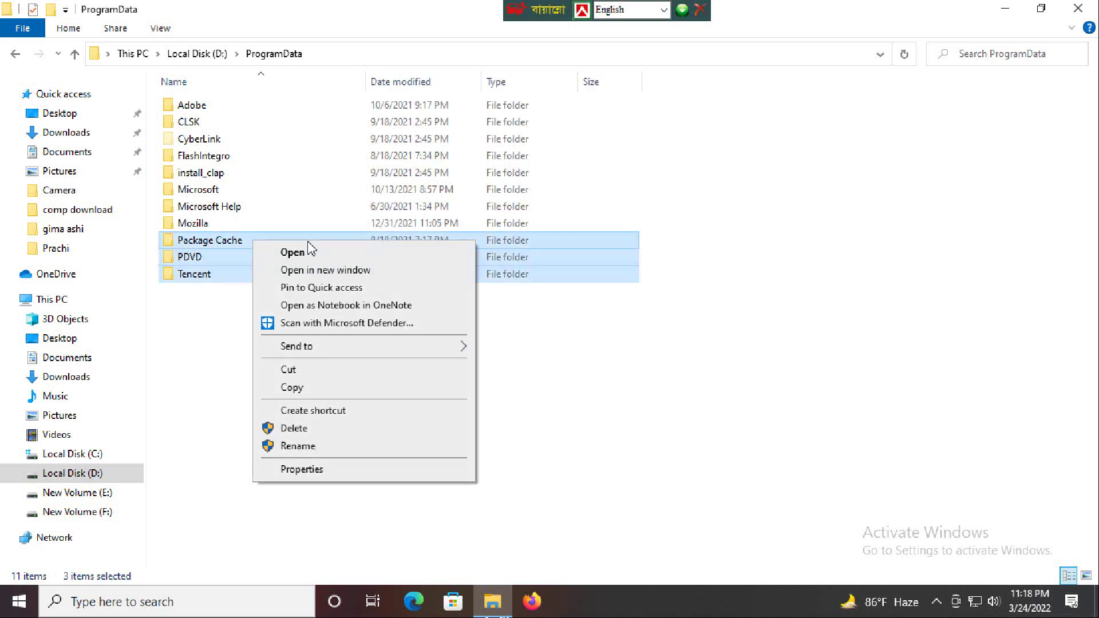
pyautogui.click(296, 429)
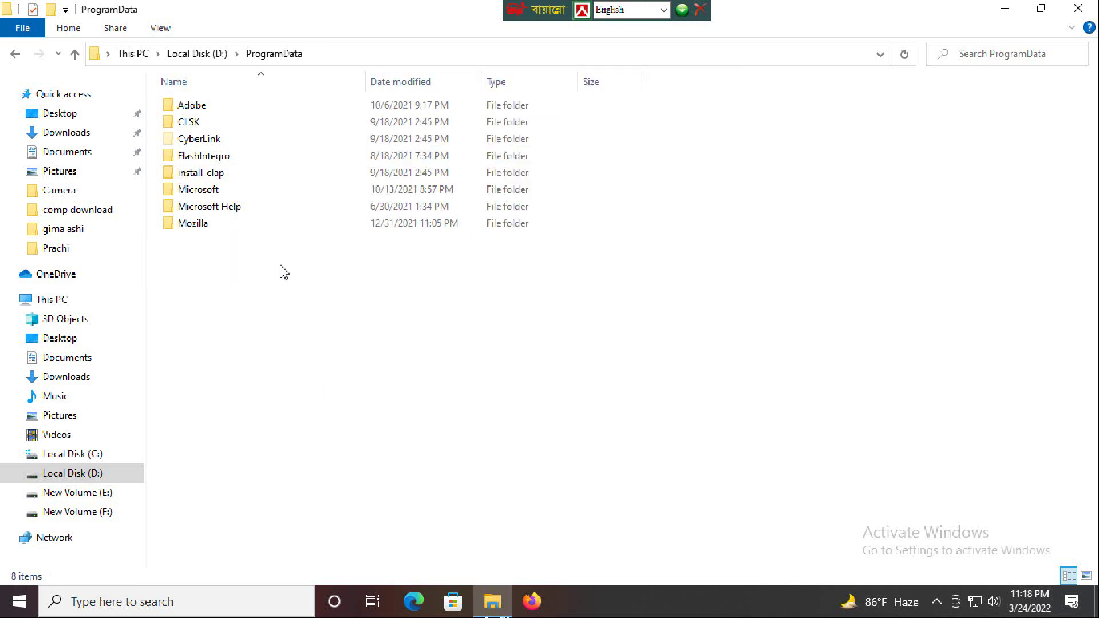
# - Check the combined properties of the Microsoft, Microsoft Help and Mozilla folders
pyautogui.moveTo(279, 240); pyautogui.dragTo(275, 197)
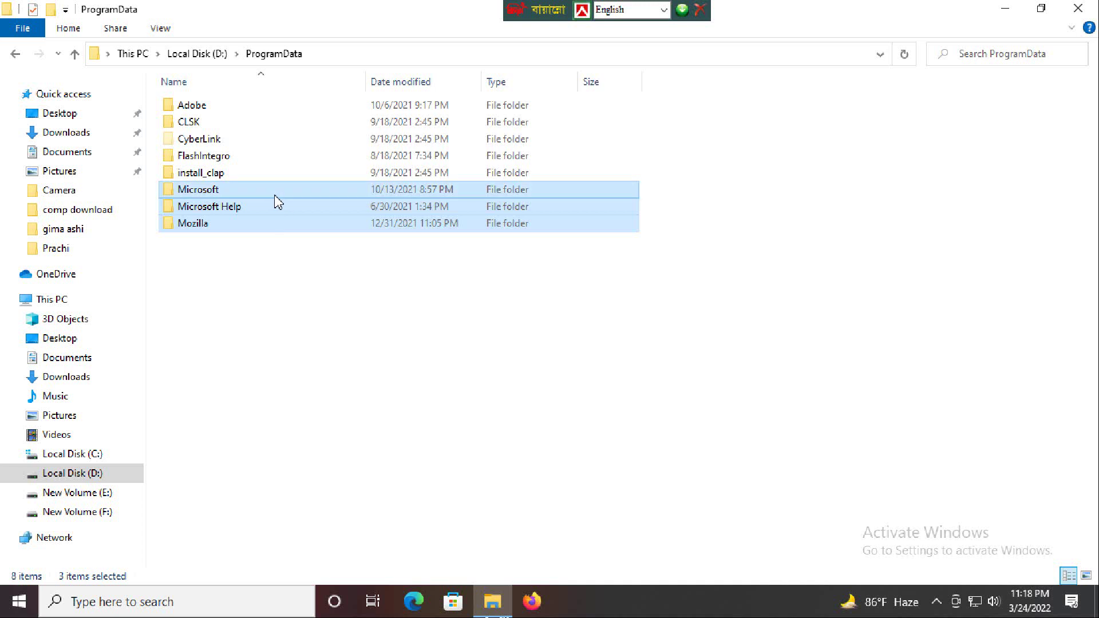
pyautogui.rightClick(275, 191)
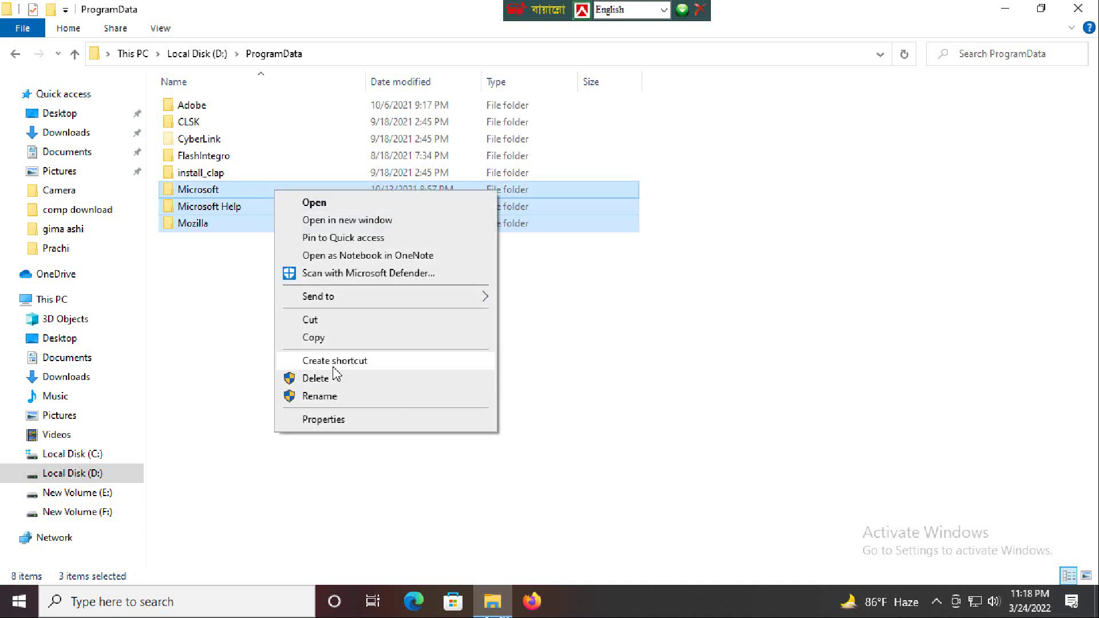
pyautogui.click(325, 419)
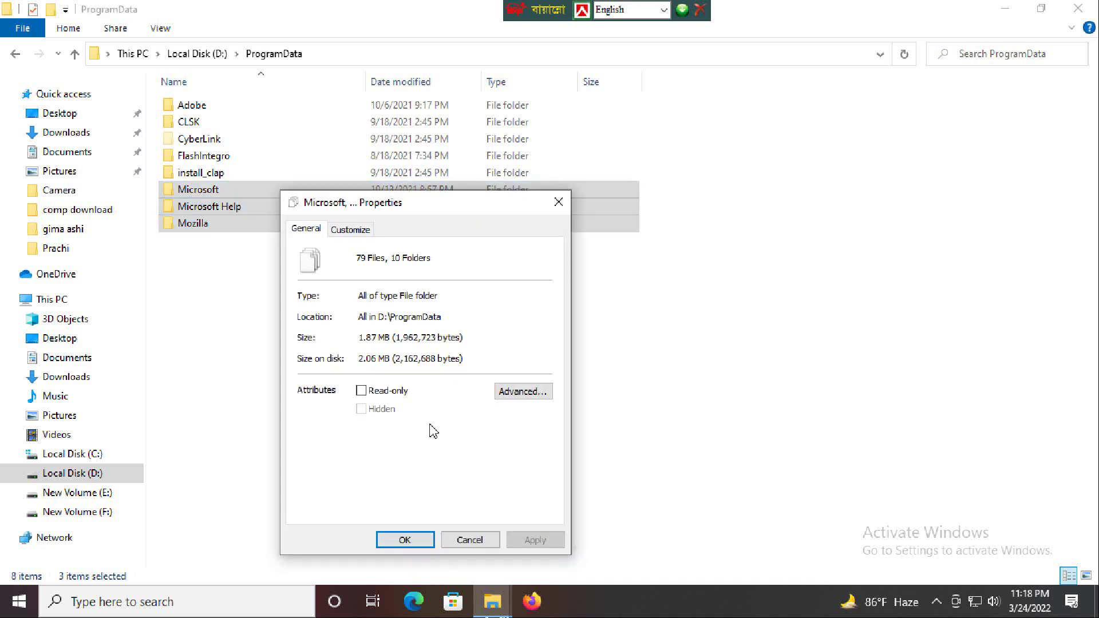
pyautogui.click(555, 213)
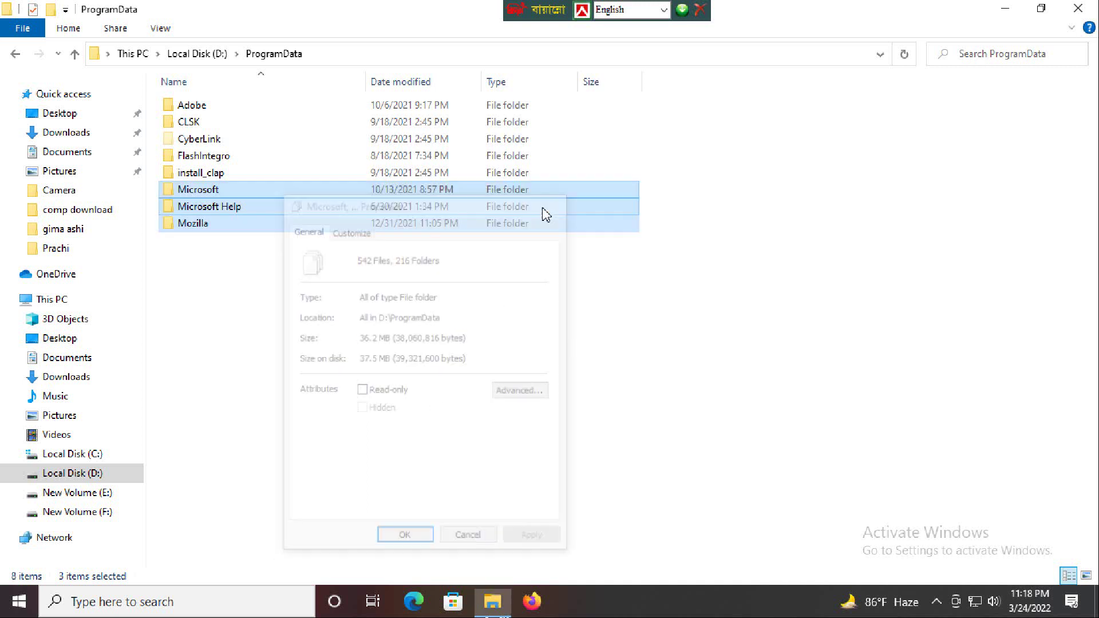
# - Delete the Microsoft Help and Mozilla folders, and try to delete Microsoft, retrying once before cancelling
pyautogui.rightClick(287, 204)
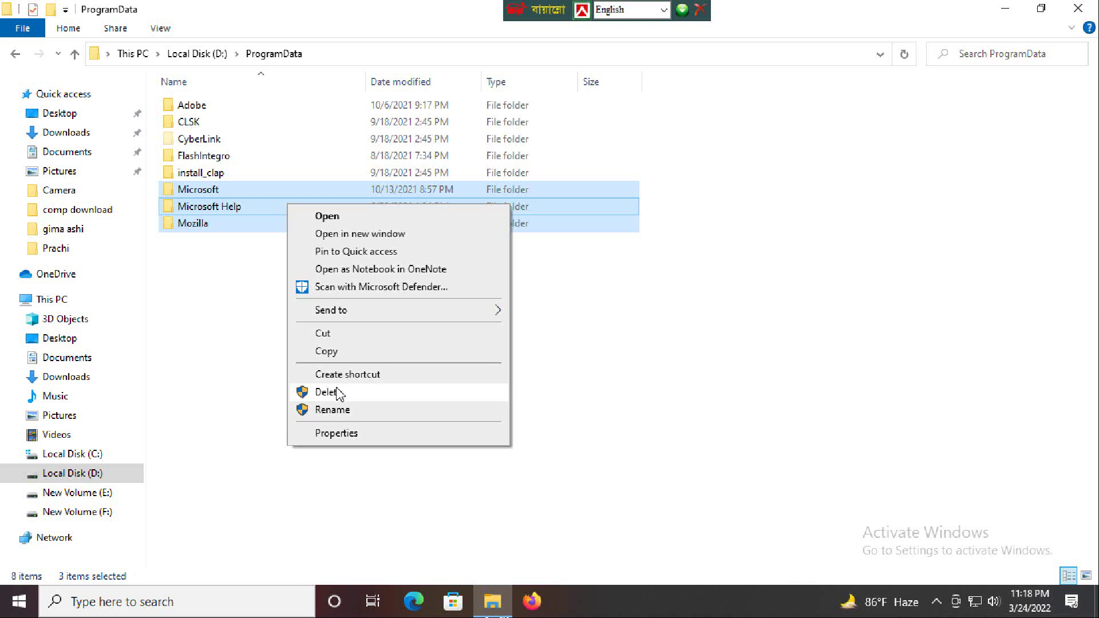
pyautogui.click(335, 409)
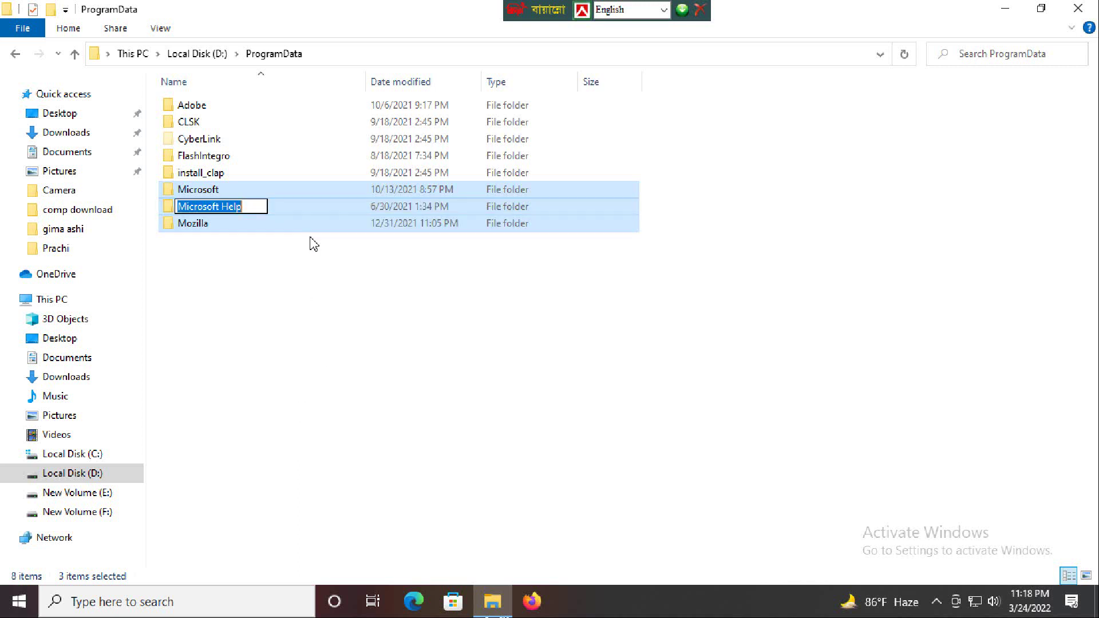
pyautogui.rightClick(313, 205)
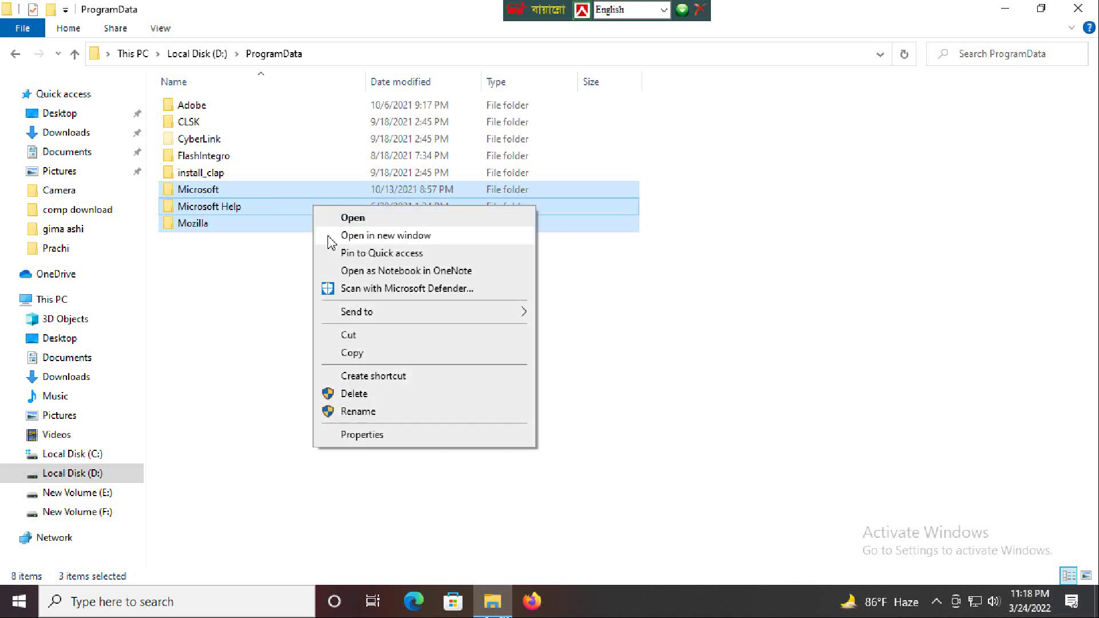
pyautogui.click(361, 397)
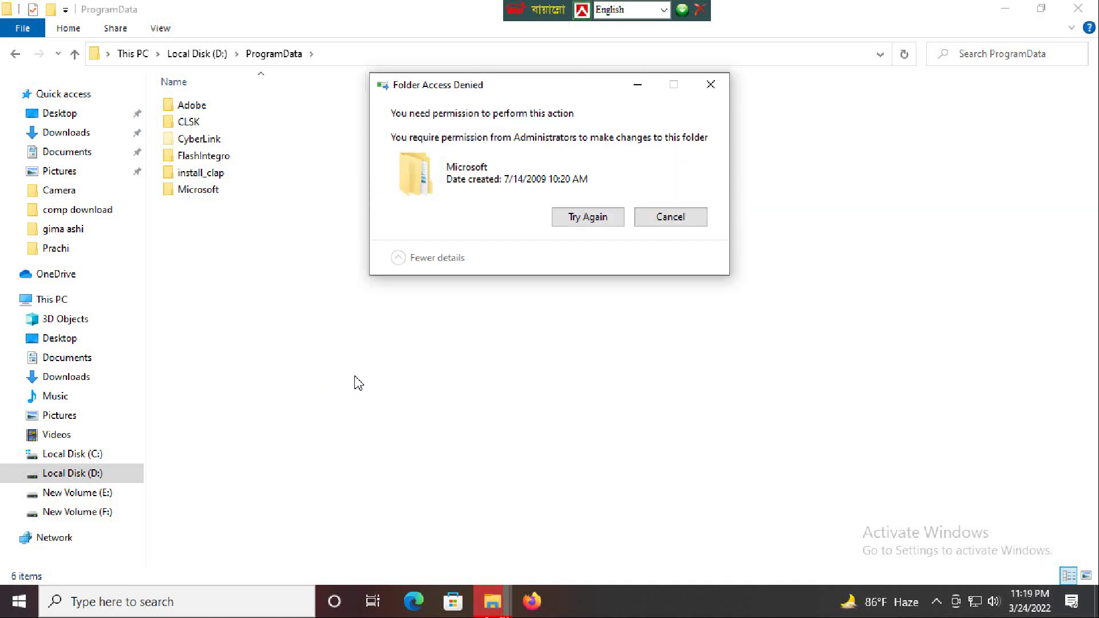
pyautogui.click(589, 224)
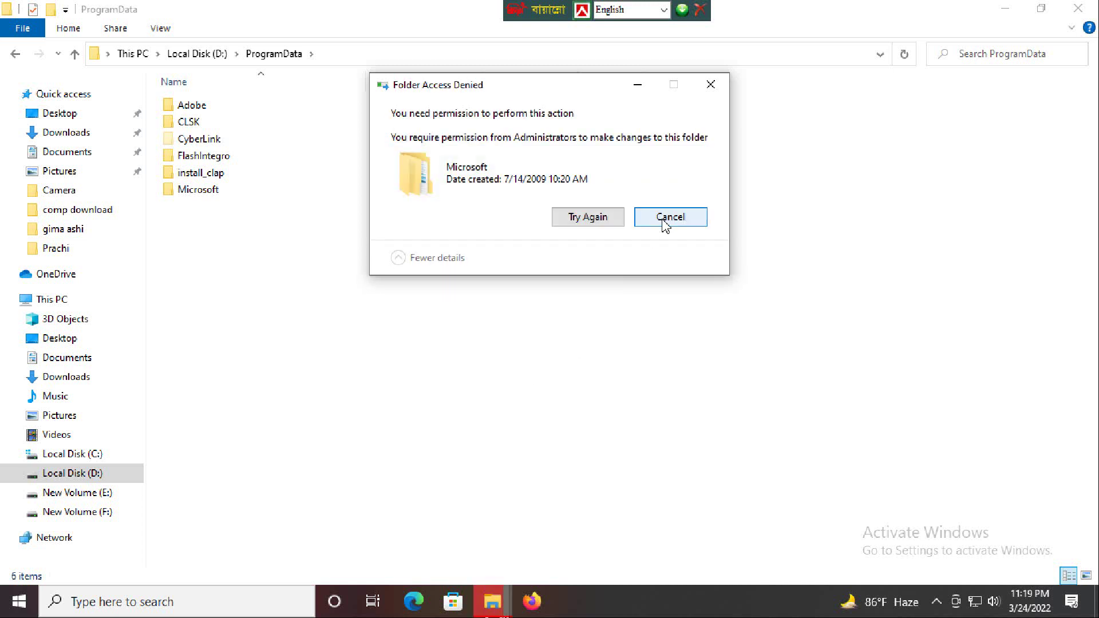
pyautogui.click(673, 217)
pyautogui.click(674, 216)
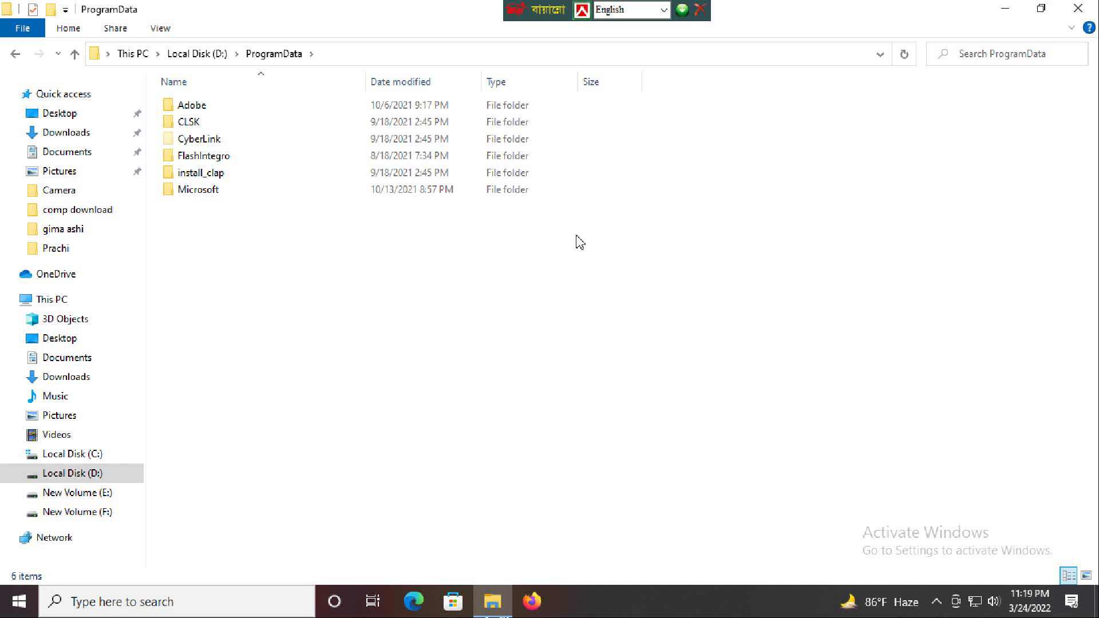
# - Look inside install_clap and its GUID-named subfolder, and return to ProgramData
pyautogui.doubleClick(253, 173)
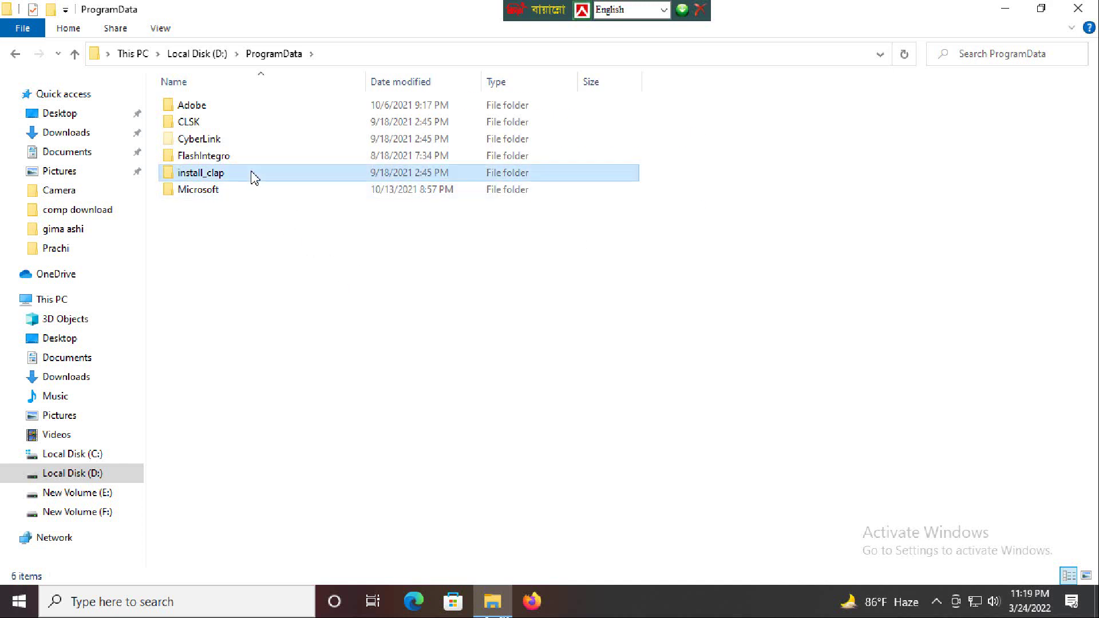
pyautogui.doubleClick(279, 107)
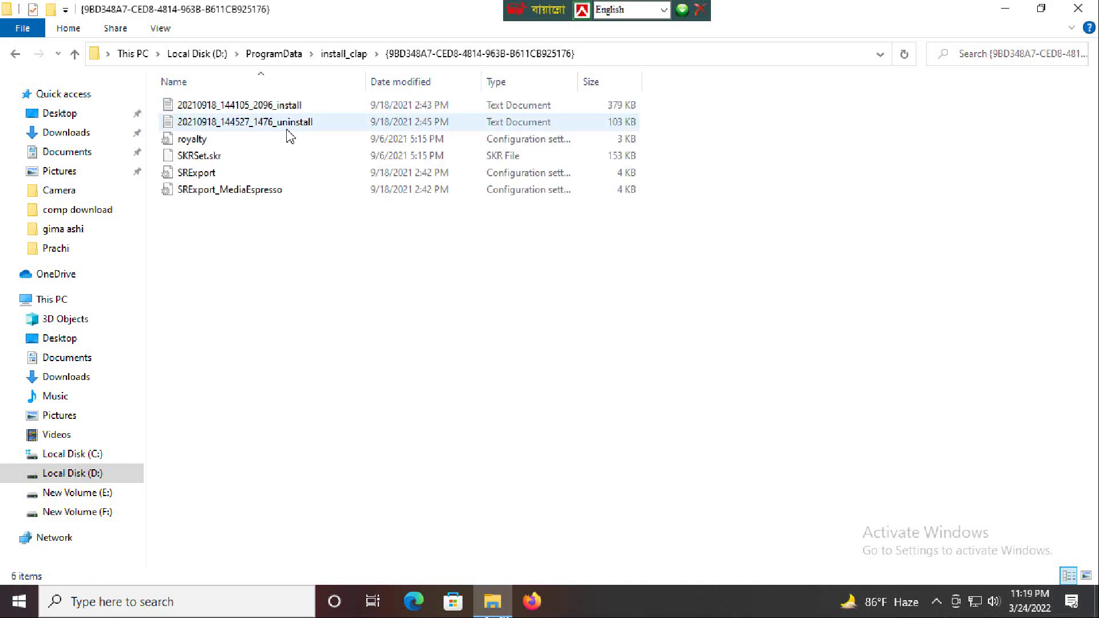
pyautogui.click(17, 54)
pyautogui.click(17, 54)
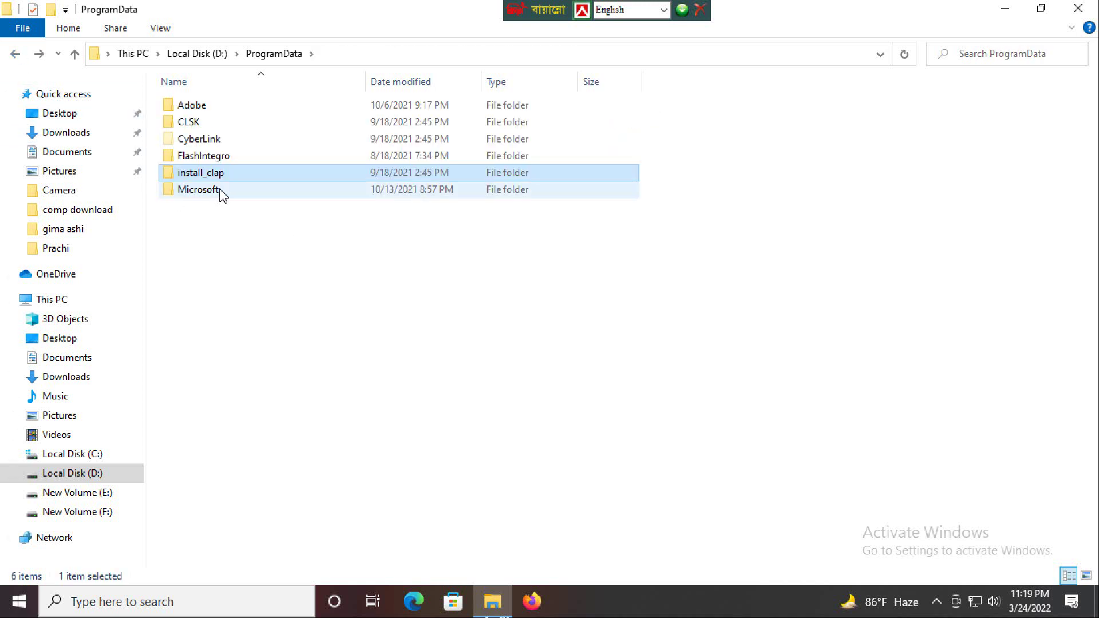
# - Delete the Adobe, CLSK, CyberLink, FlashIntegro and install_clap folders from ProgramData
pyautogui.moveTo(686, 176); pyautogui.dragTo(317, 102)
pyautogui.rightClick(316, 103)
pyautogui.click(351, 289)
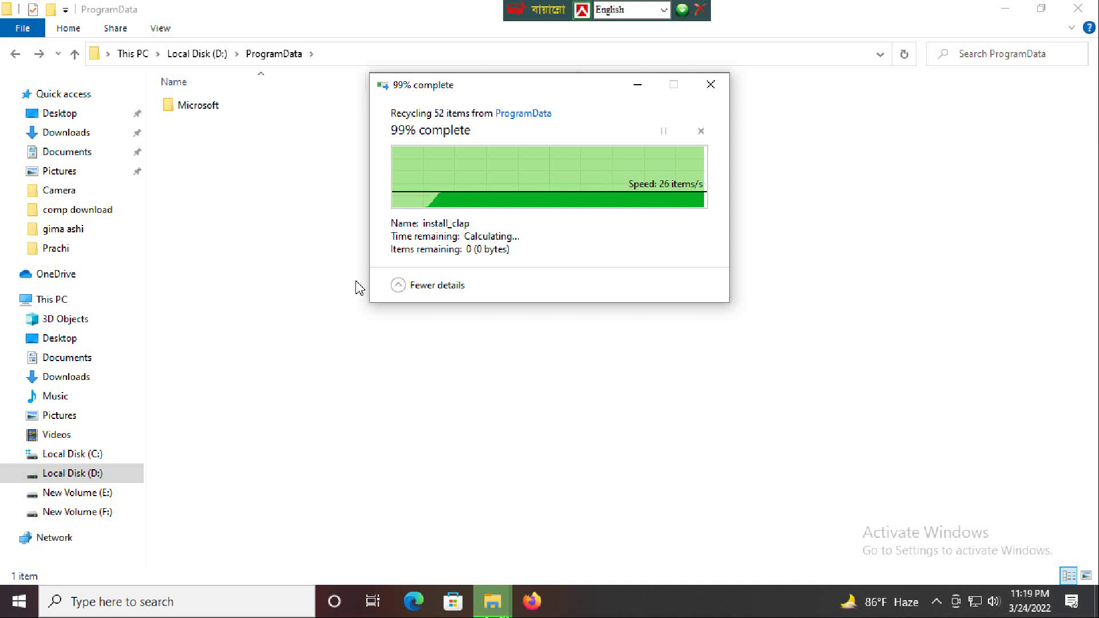
# - Open ProgramData's Microsoft folder and delete the folders from User Account Pictures through WwanSvc, cancelling at the permission request for Windows
pyautogui.click(233, 112)
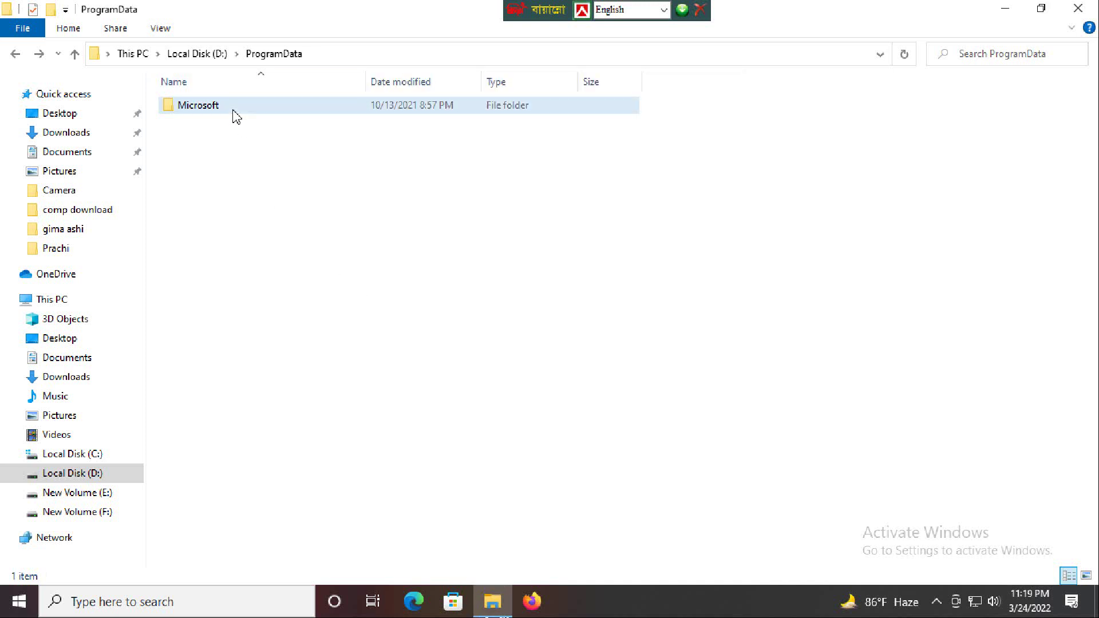
pyautogui.doubleClick(233, 113)
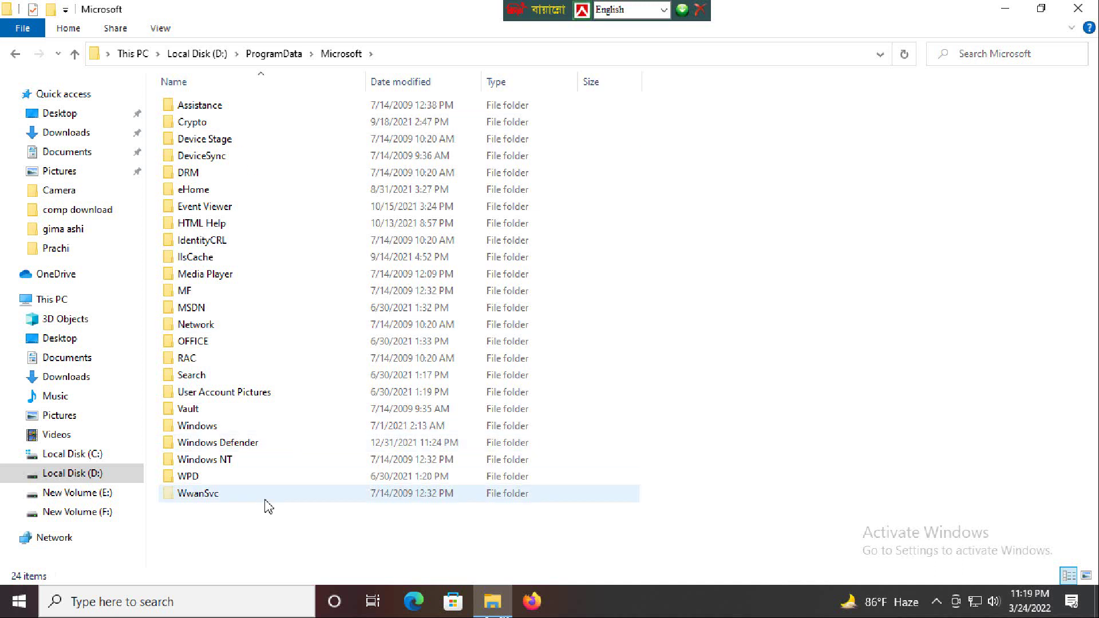
pyautogui.moveTo(267, 510); pyautogui.dragTo(263, 399)
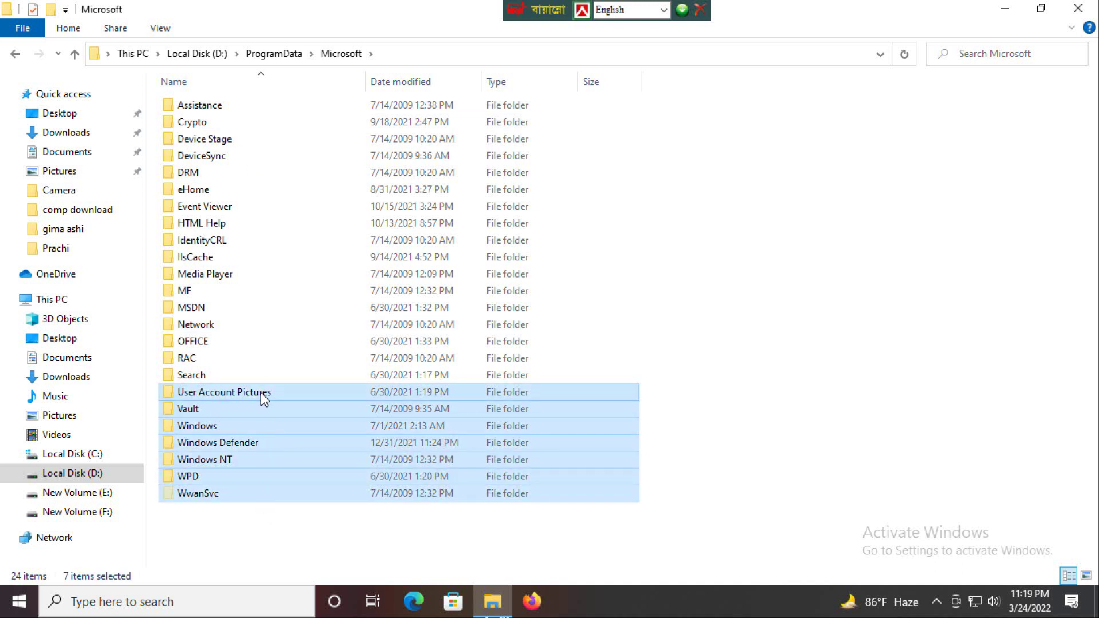
pyautogui.rightClick(263, 399)
pyautogui.click(332, 343)
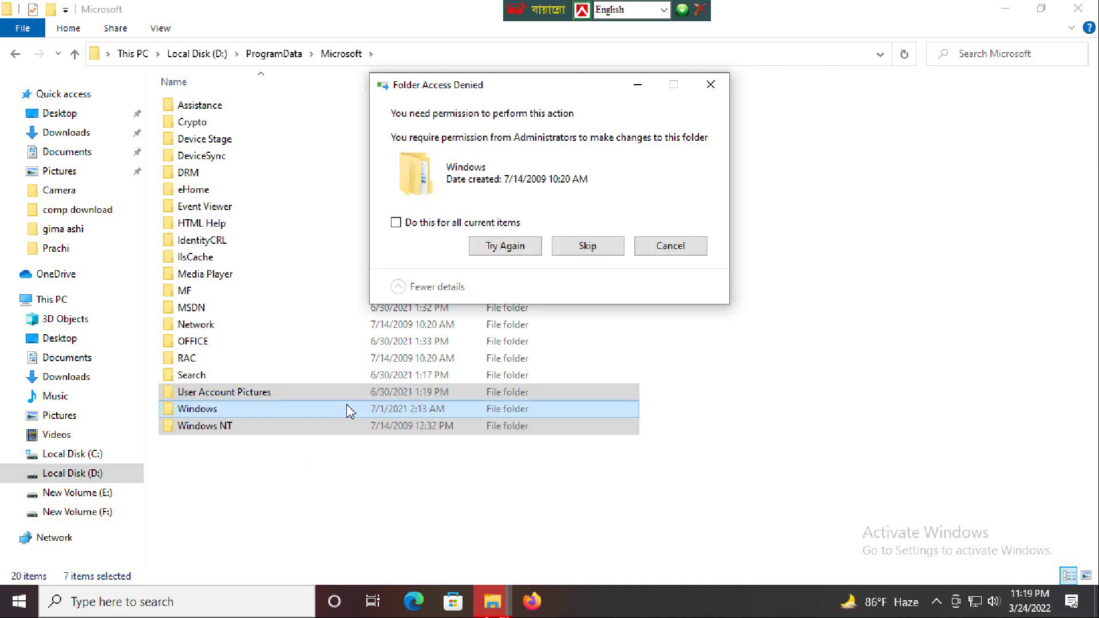
pyautogui.click(668, 251)
pyautogui.click(665, 247)
# - Delete the folders from IlsCache through Search in the Microsoft folder
pyautogui.moveTo(581, 382); pyautogui.dragTo(364, 255)
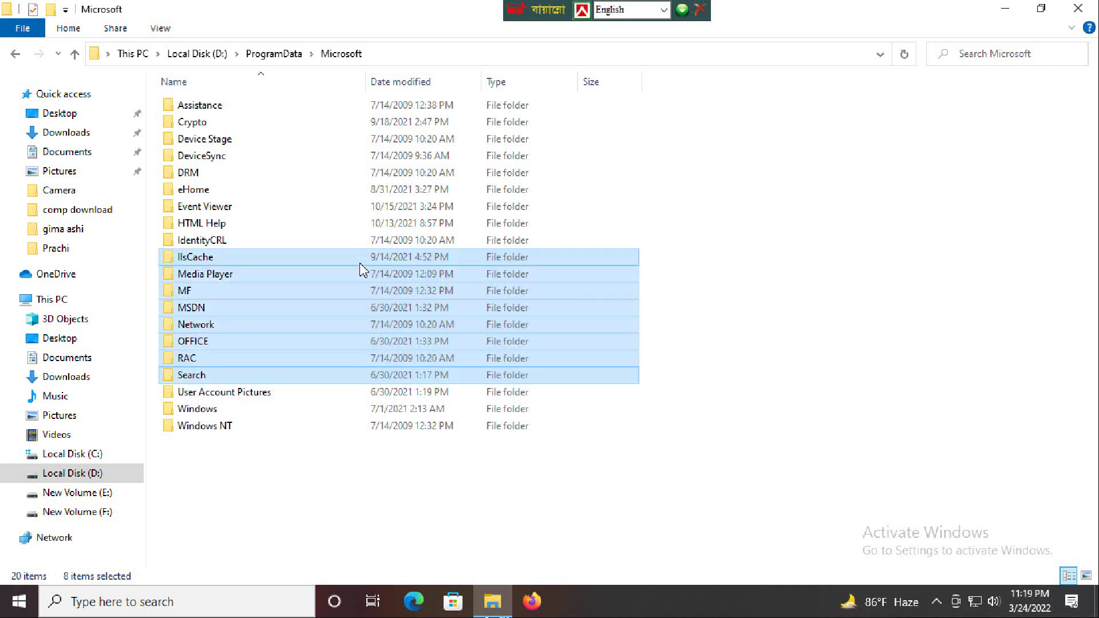
pyautogui.rightClick(337, 284)
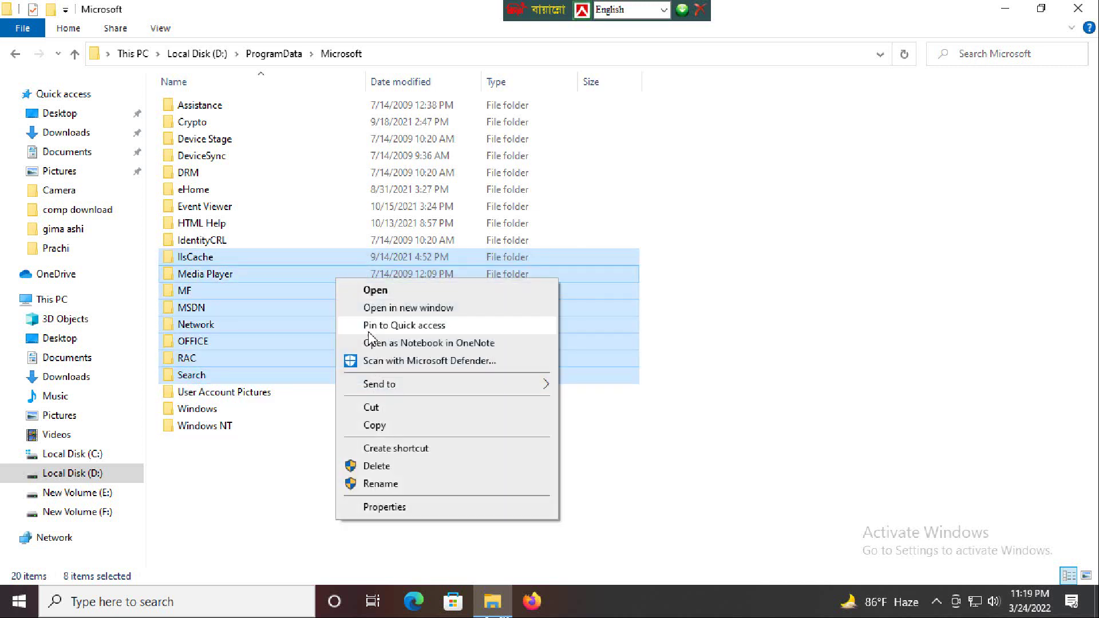
pyautogui.click(393, 470)
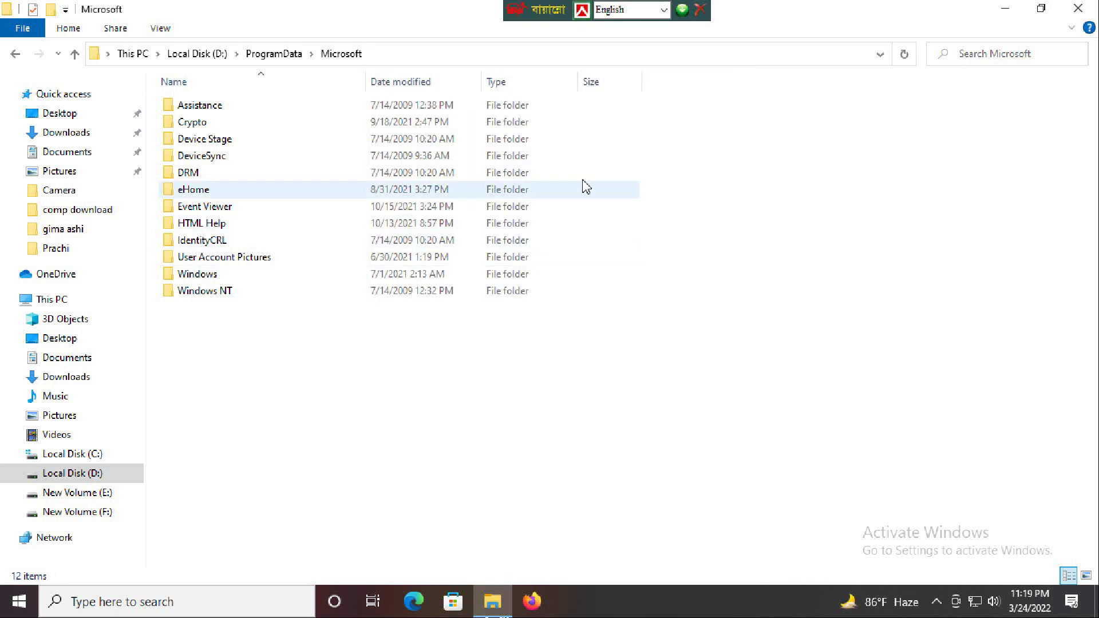
# - Delete the folders from Crypto through IdentityCRL, skipping Crypto and Device Stage
pyautogui.moveTo(691, 111); pyautogui.dragTo(235, 236)
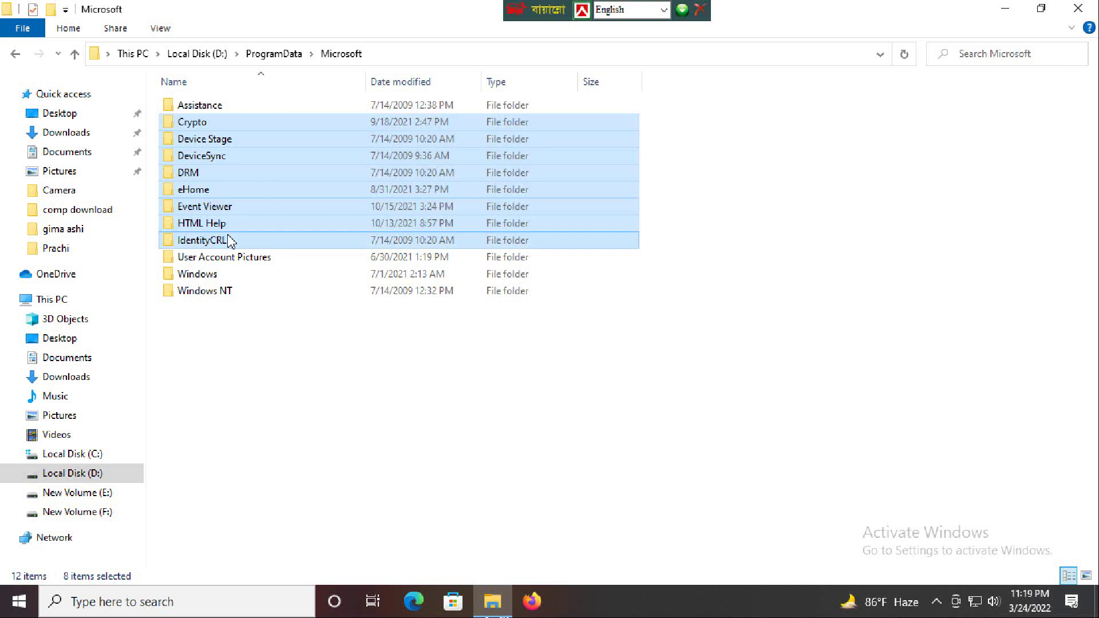
pyautogui.rightClick(237, 230)
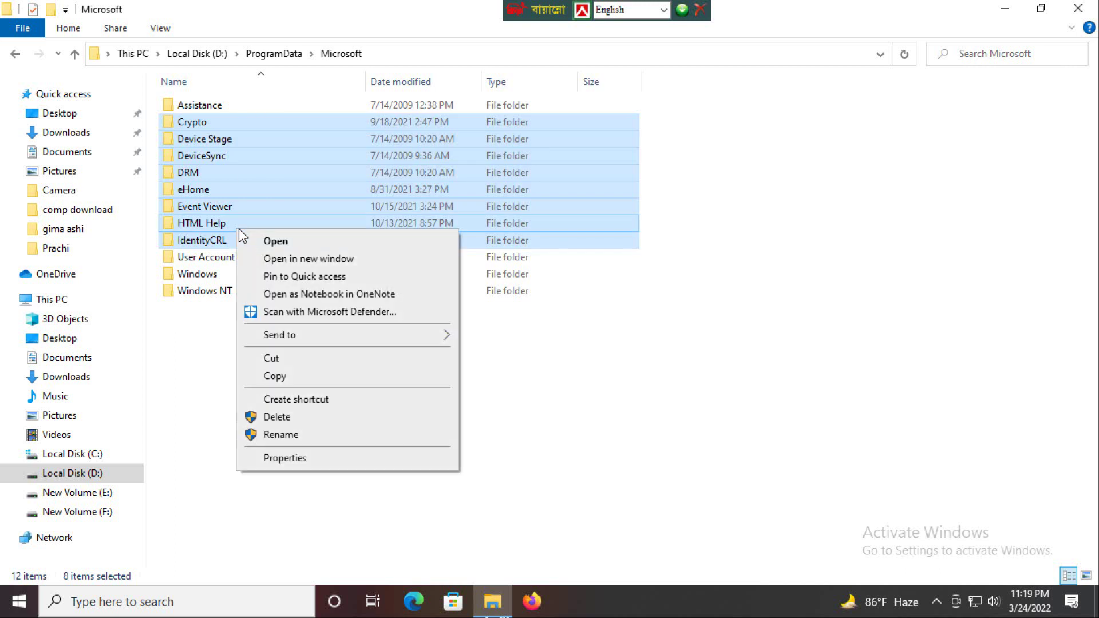
pyautogui.click(277, 417)
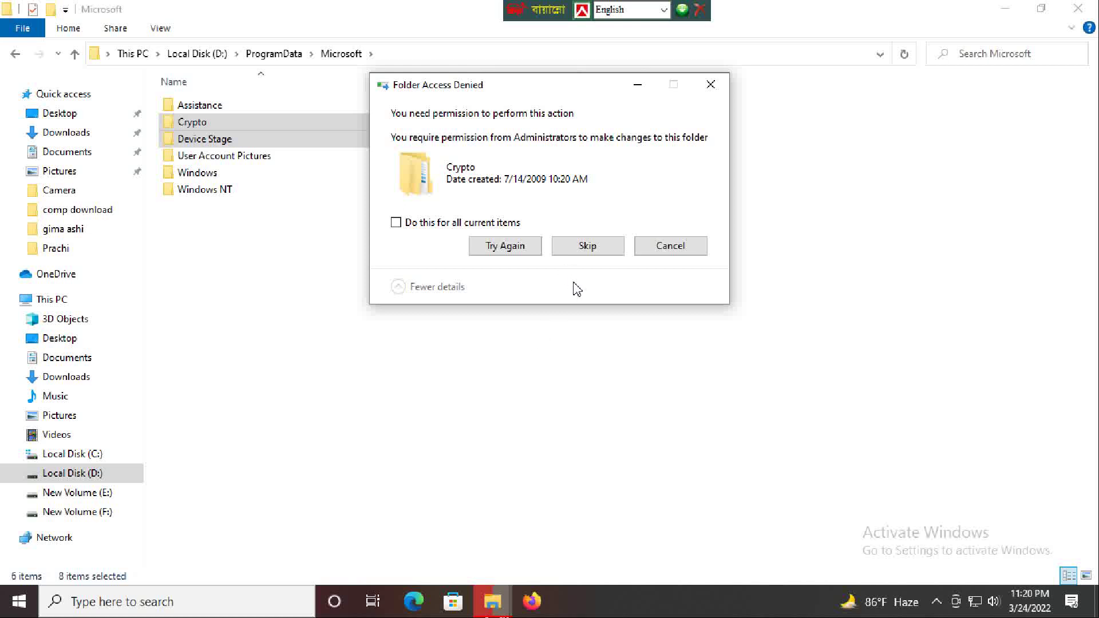
pyautogui.click(591, 250)
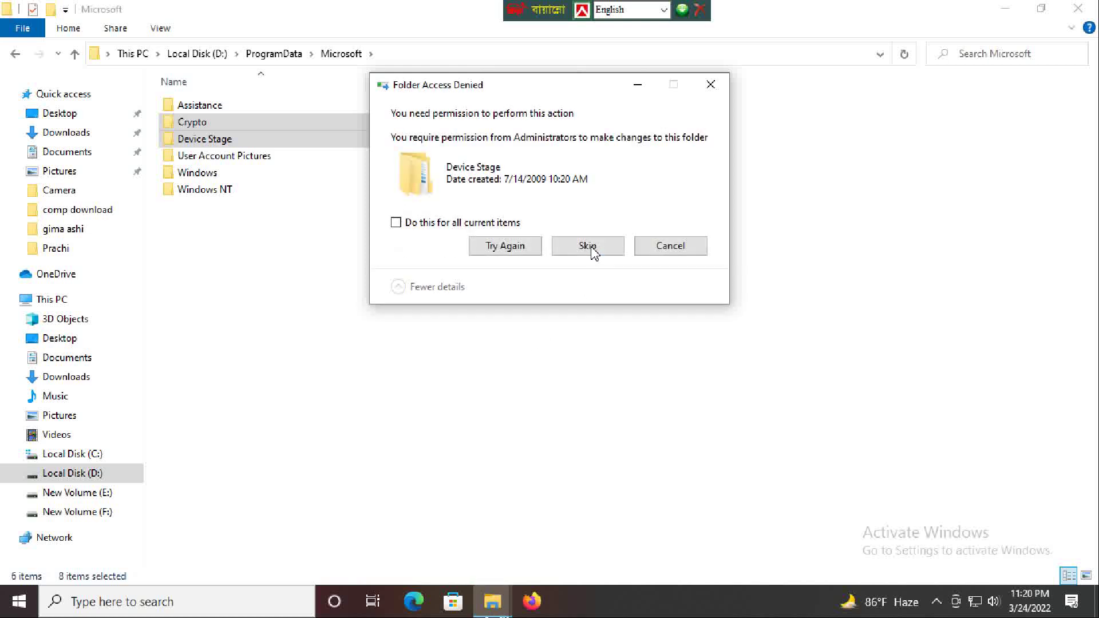
pyautogui.click(599, 248)
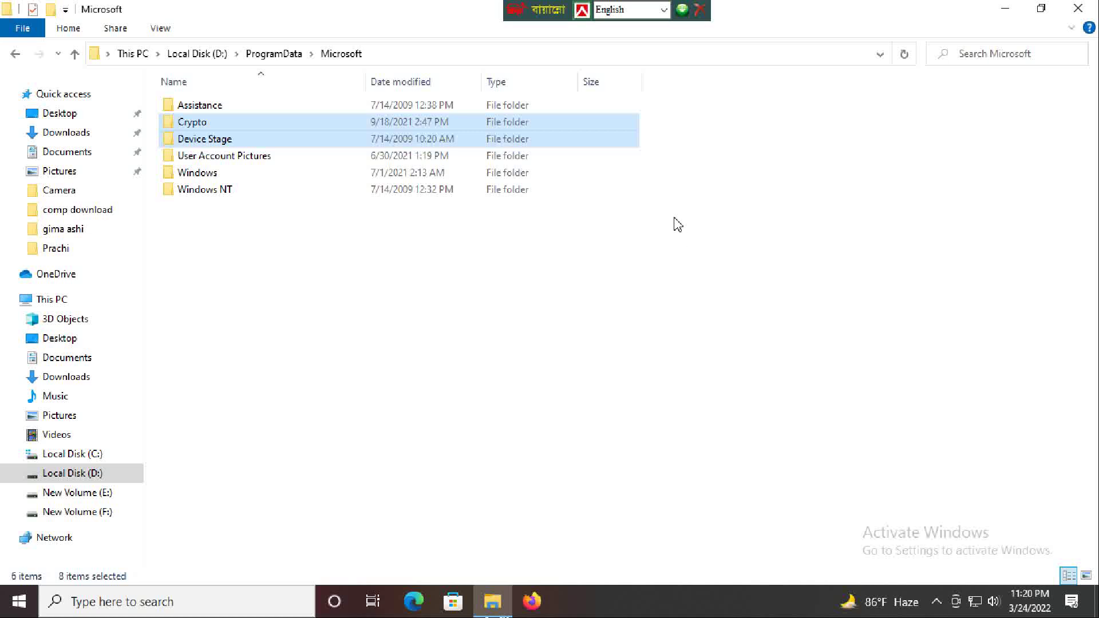
# - Delete the Assistance folder from the Microsoft folder
pyautogui.click(503, 106)
pyautogui.rightClick(502, 105)
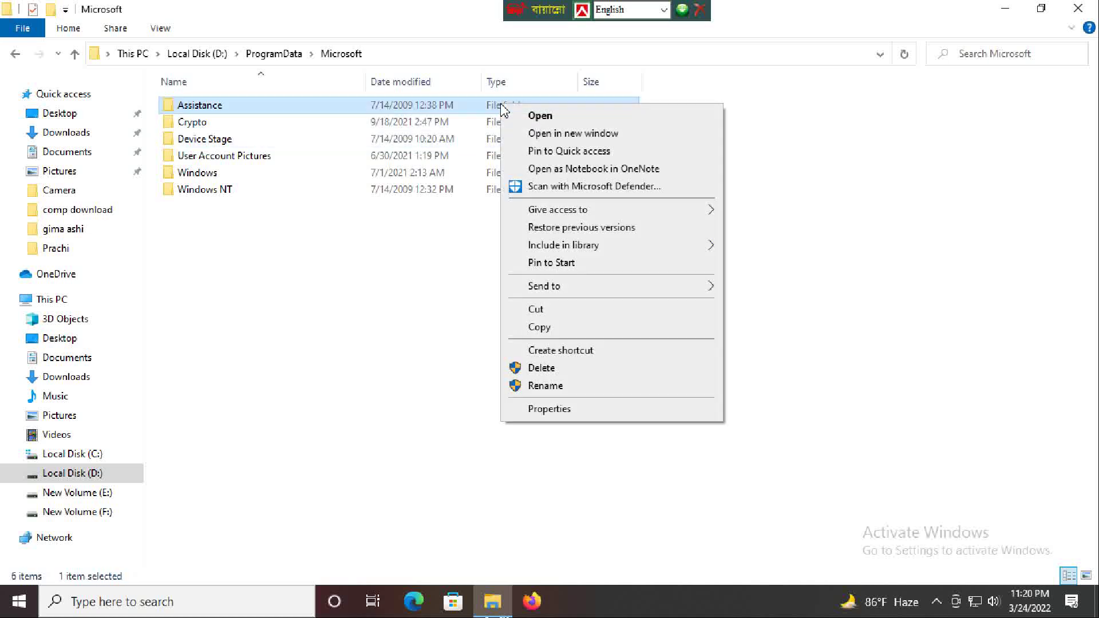
pyautogui.click(540, 368)
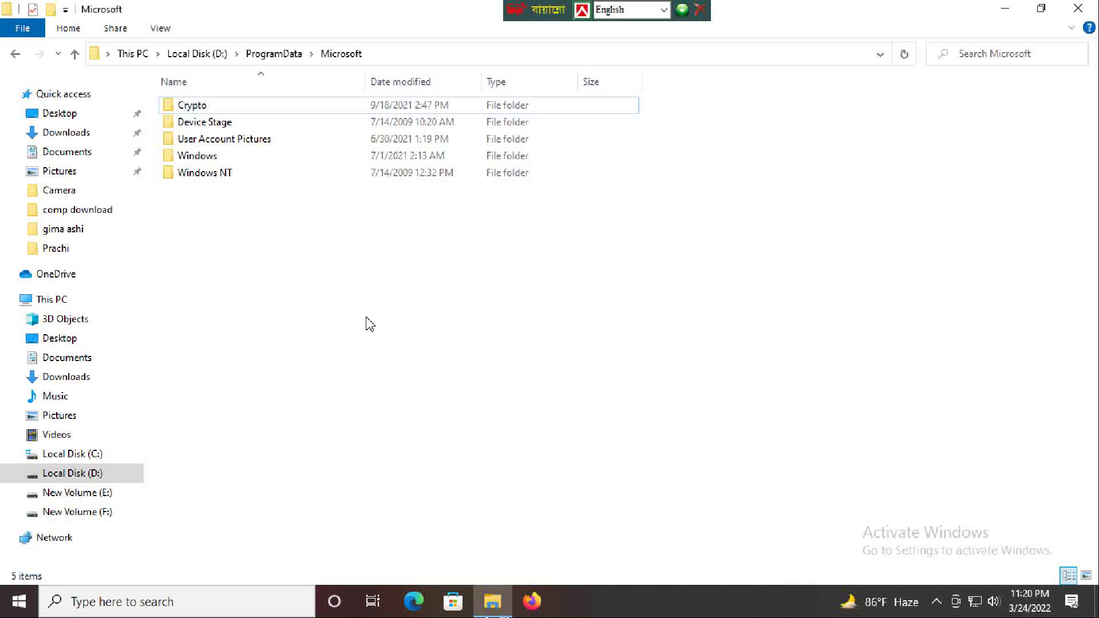
# - Try to delete the Crypto folder from the Microsoft folder, retrying once before closing the permission request
pyautogui.rightClick(234, 105)
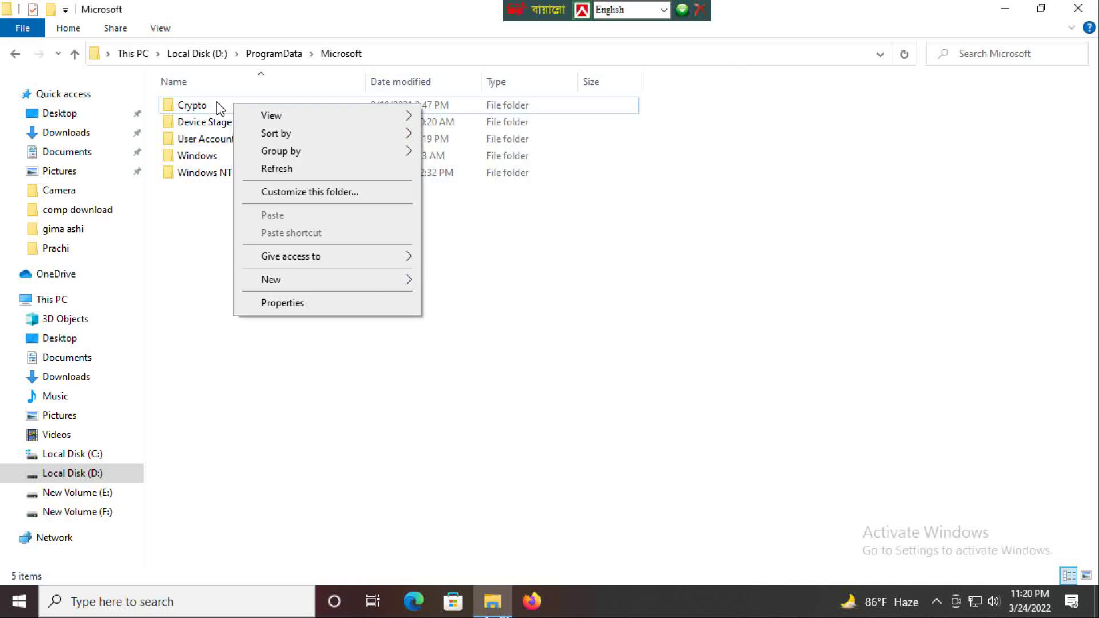
pyautogui.click(245, 105)
pyautogui.rightClick(245, 104)
pyautogui.click(287, 365)
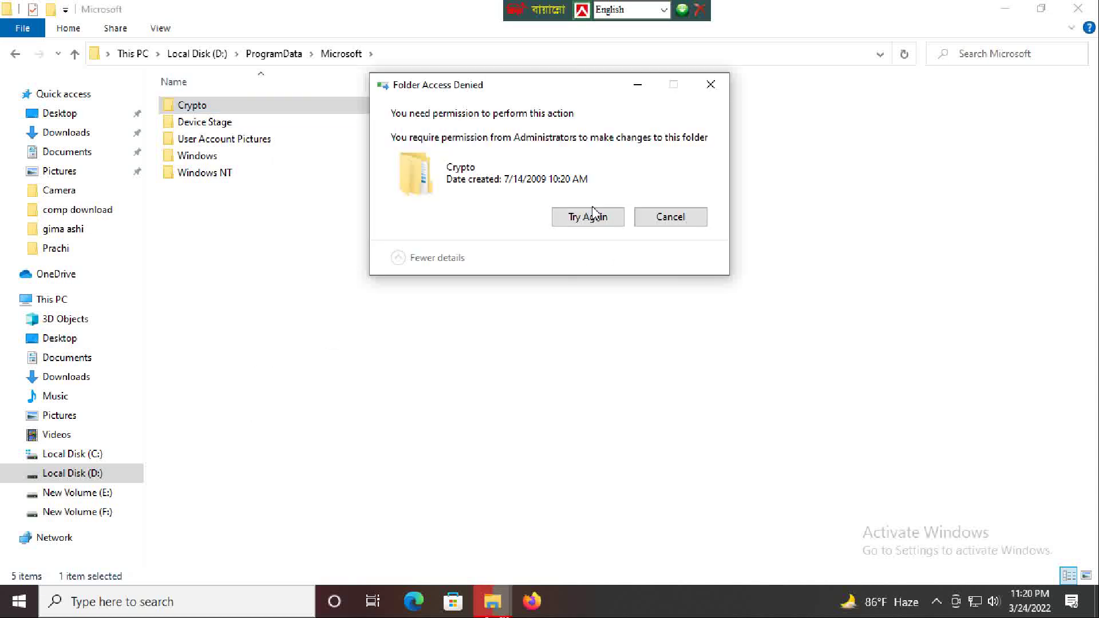
pyautogui.click(593, 224)
pyautogui.click(710, 85)
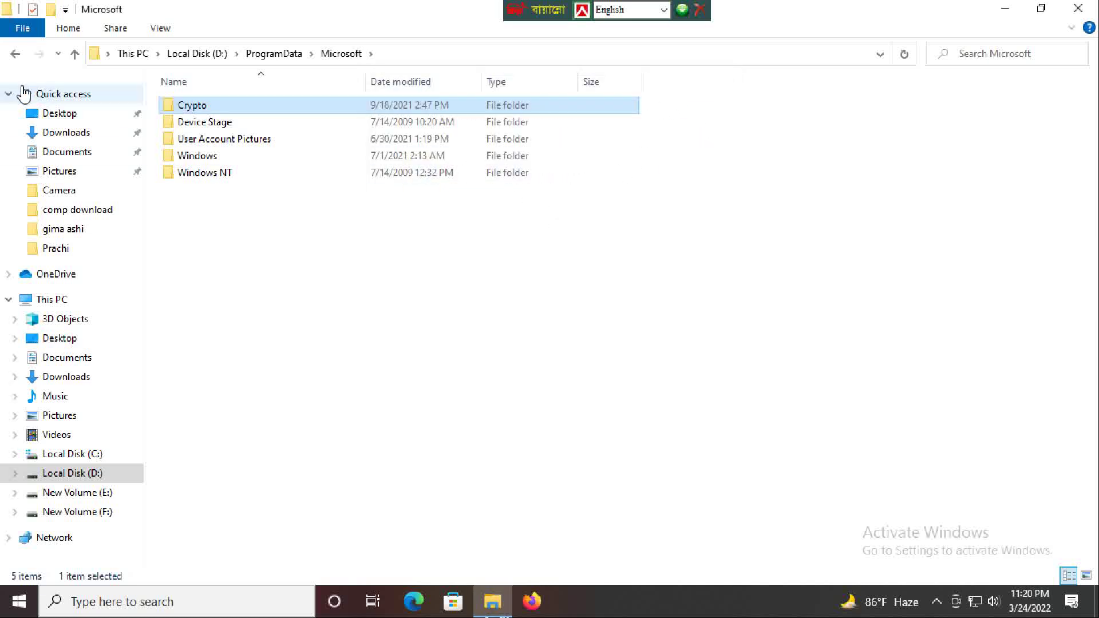
# - Try to delete all the folders from Crypto through Windows NT together, cancelling at the permission request
pyautogui.moveTo(274, 195); pyautogui.dragTo(297, 114)
pyautogui.rightClick(299, 175)
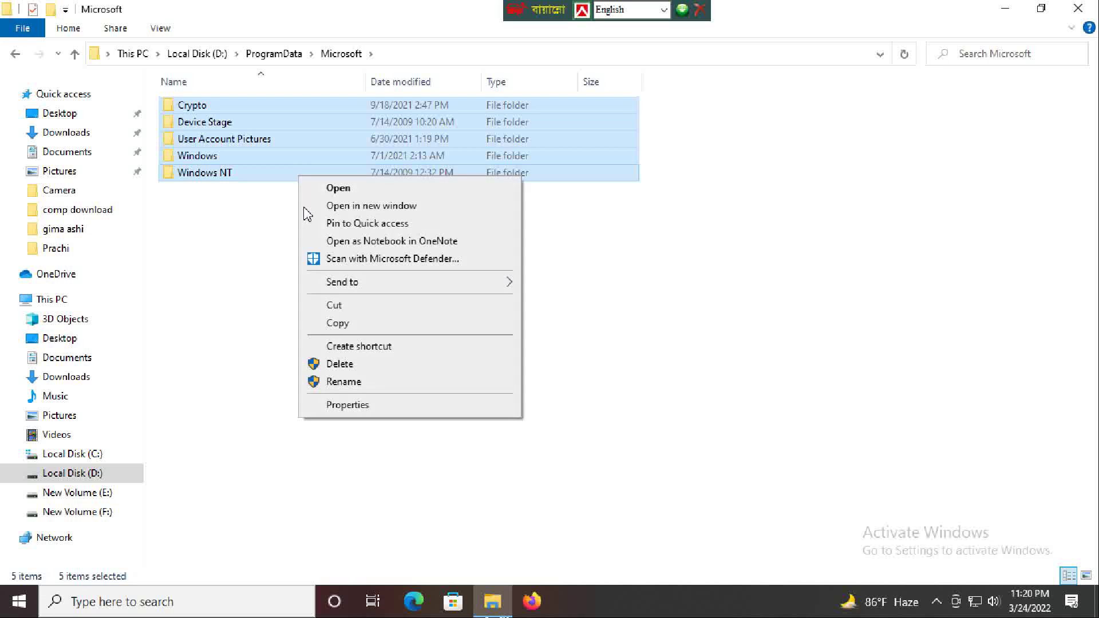
pyautogui.click(360, 366)
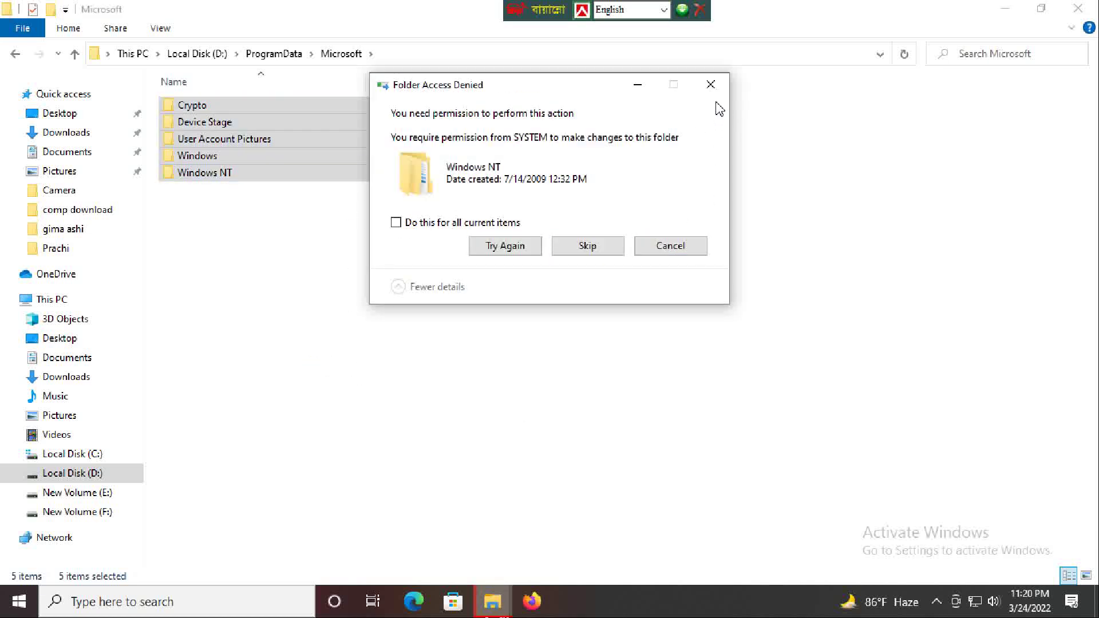
pyautogui.click(710, 84)
# - Check the combined properties of the folders from Crypto through Windows NT
pyautogui.rightClick(286, 181)
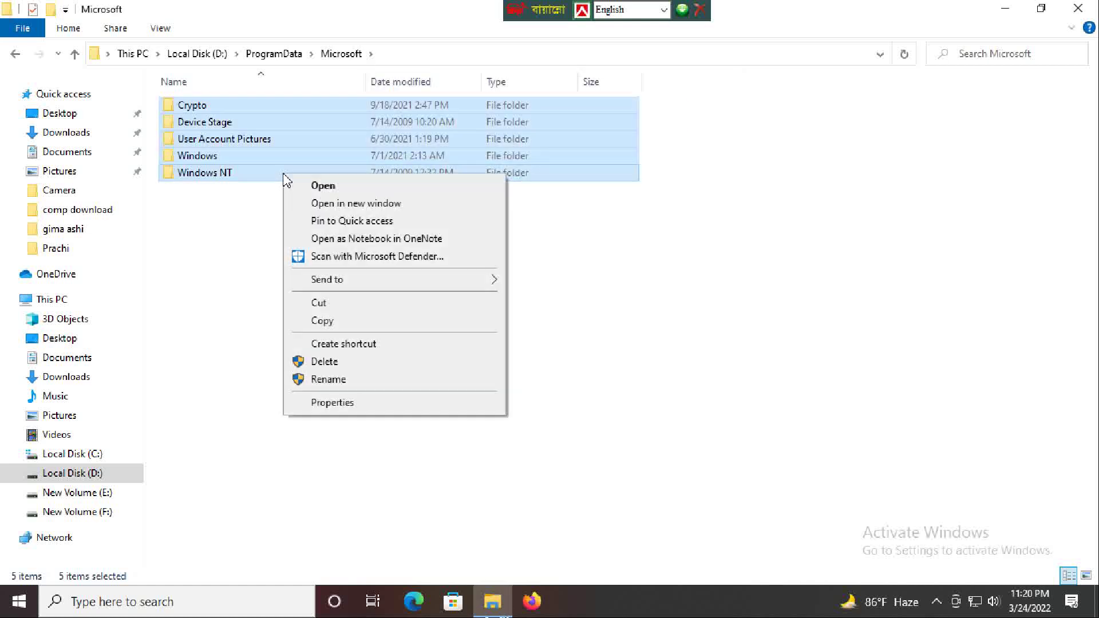
pyautogui.click(333, 403)
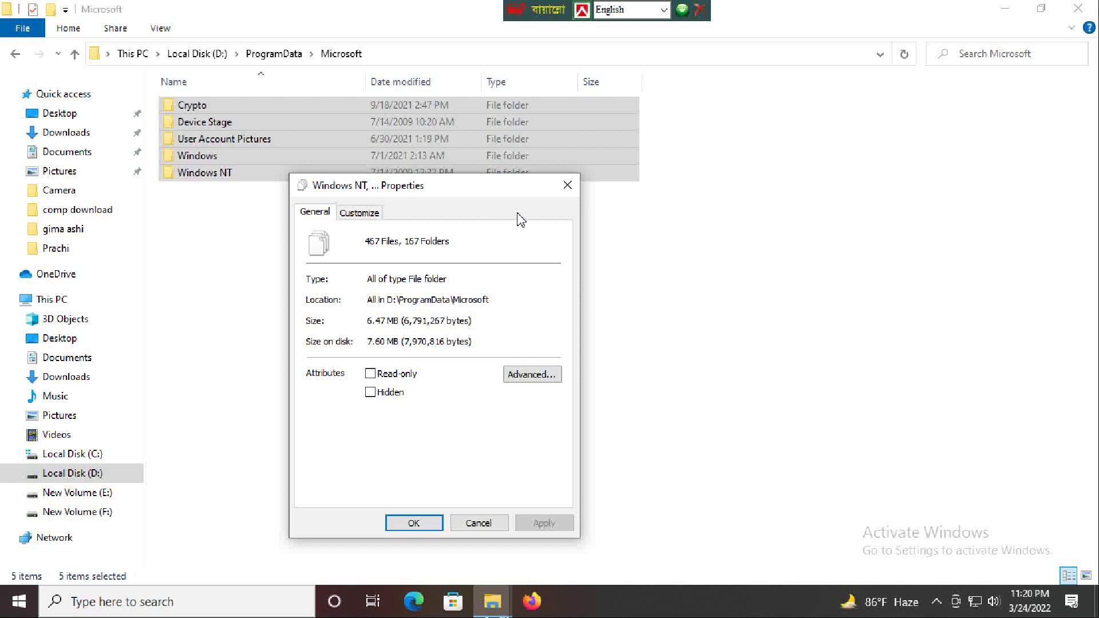
pyautogui.click(567, 185)
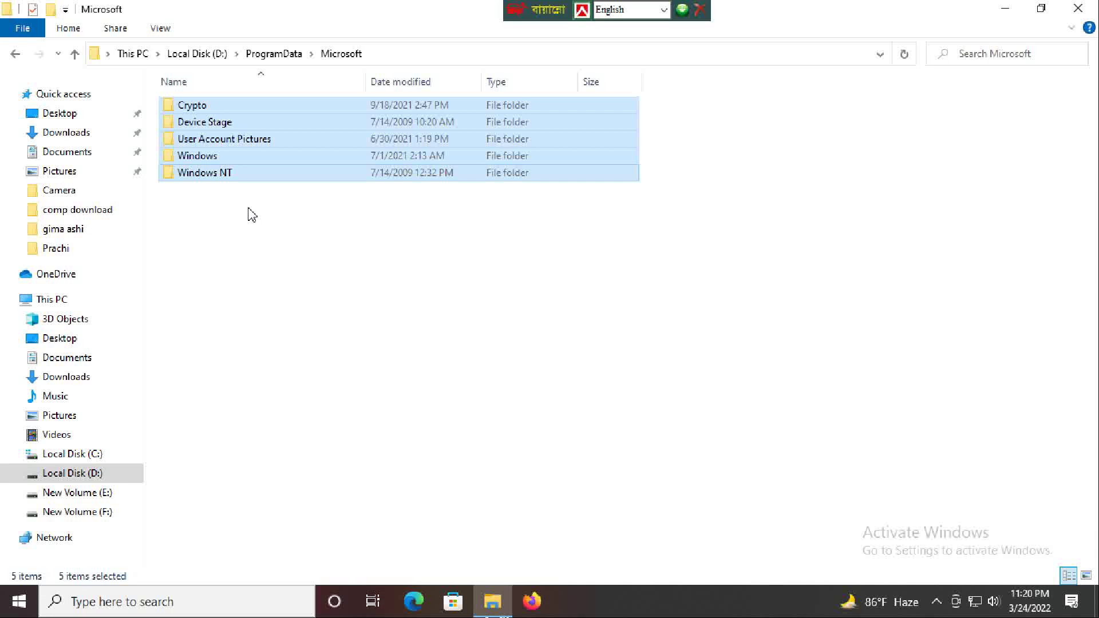
# - Open Microsoft's Windows subfolder and delete the folders from AIT through WER, cancelling at the permission request for DeviceMetadataStore
pyautogui.doubleClick(257, 160)
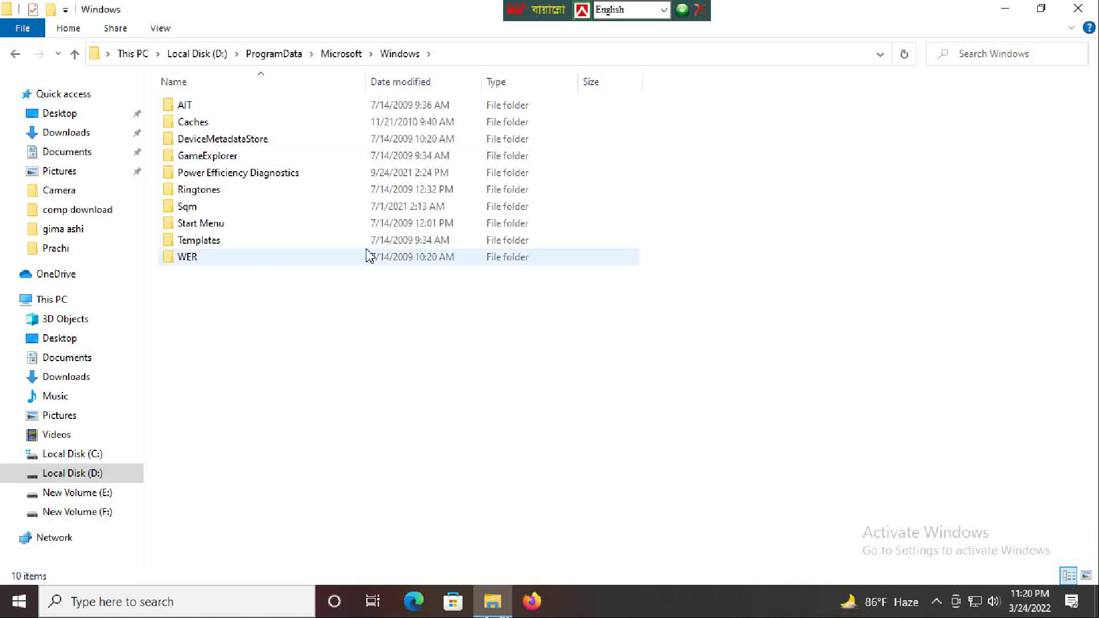
pyautogui.moveTo(358, 304); pyautogui.dragTo(309, 85)
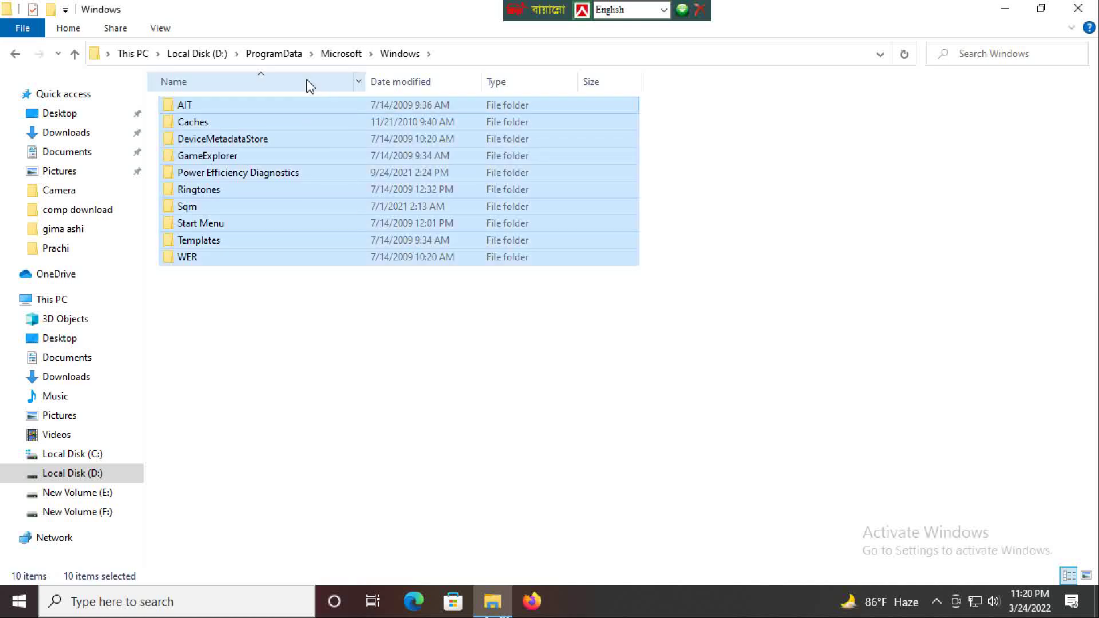
pyautogui.rightClick(303, 158)
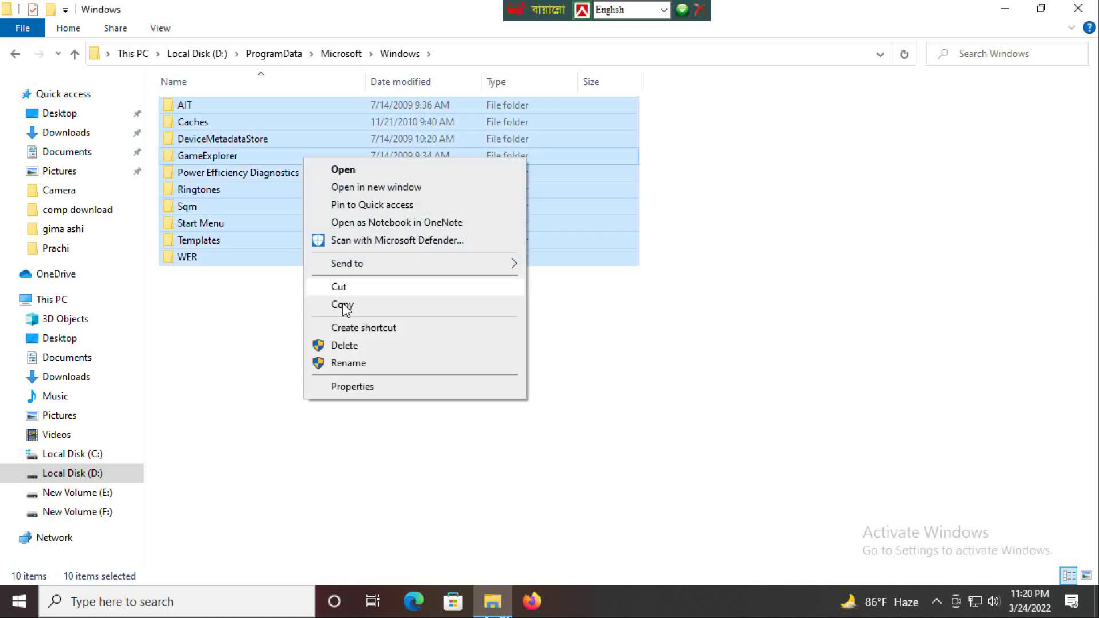
pyautogui.click(342, 345)
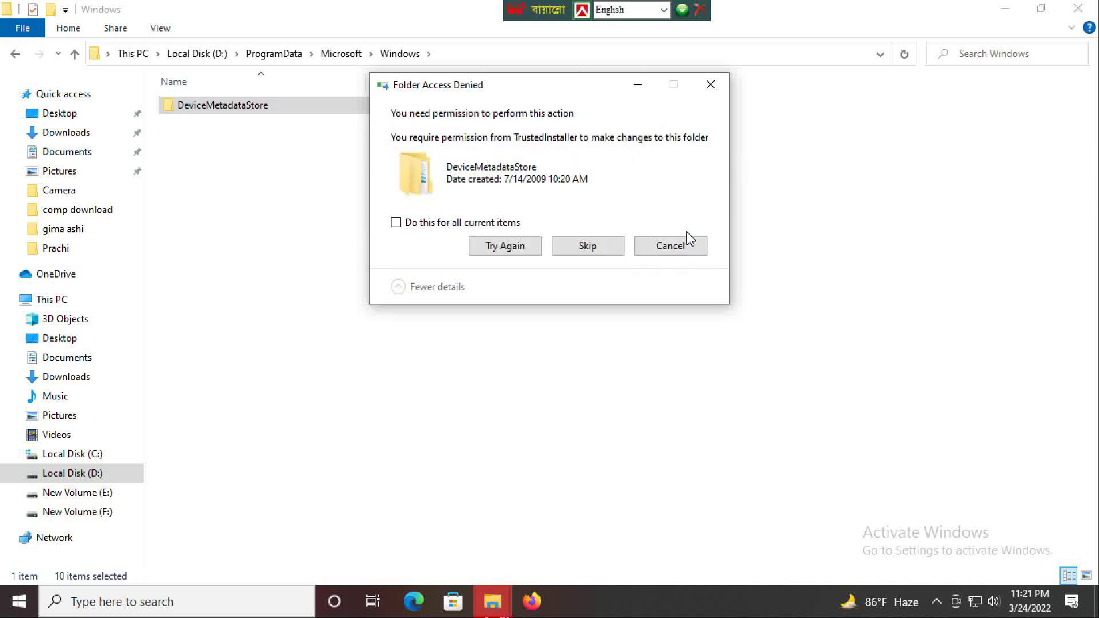
pyautogui.click(678, 251)
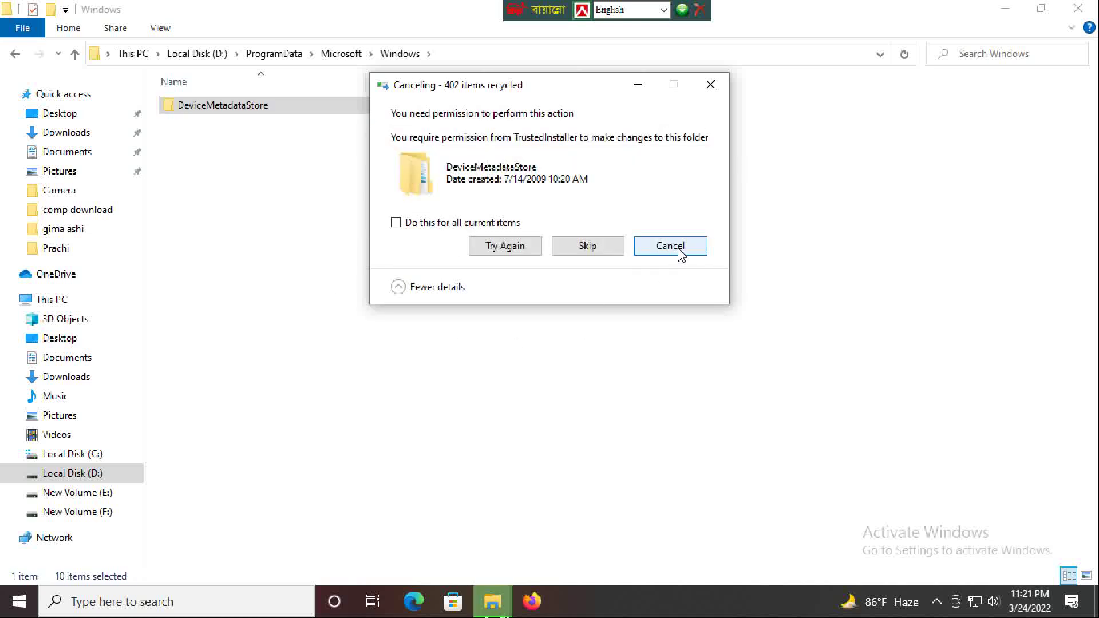
# - Go back to the Microsoft folder, open Windows NT and try to delete its MSFax and MSScan folders
pyautogui.click(15, 55)
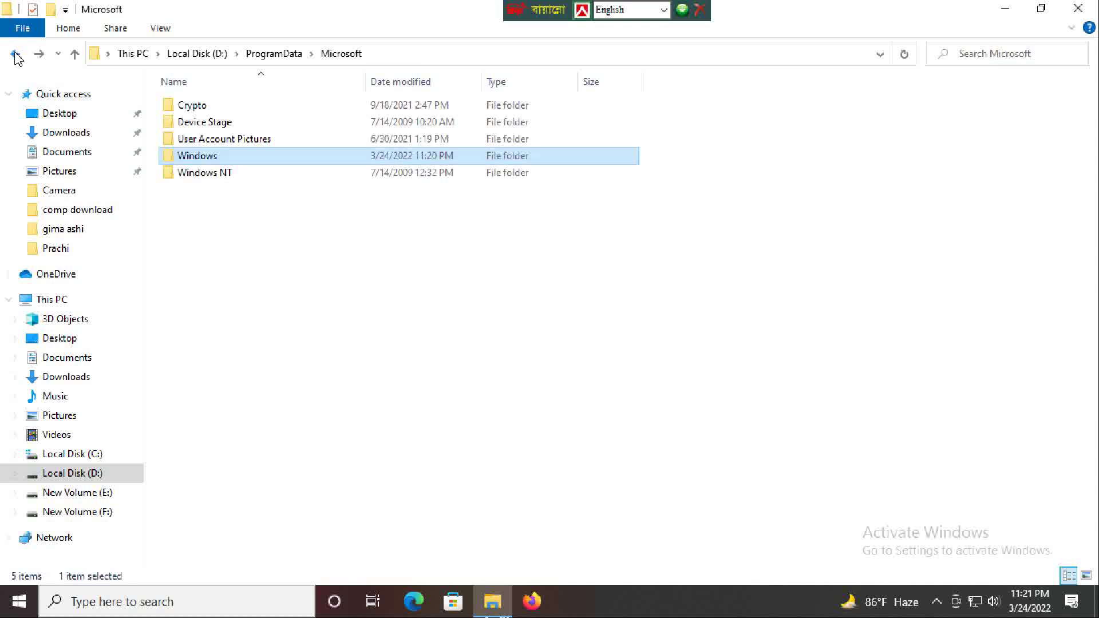
pyautogui.click(237, 176)
pyautogui.doubleClick(239, 182)
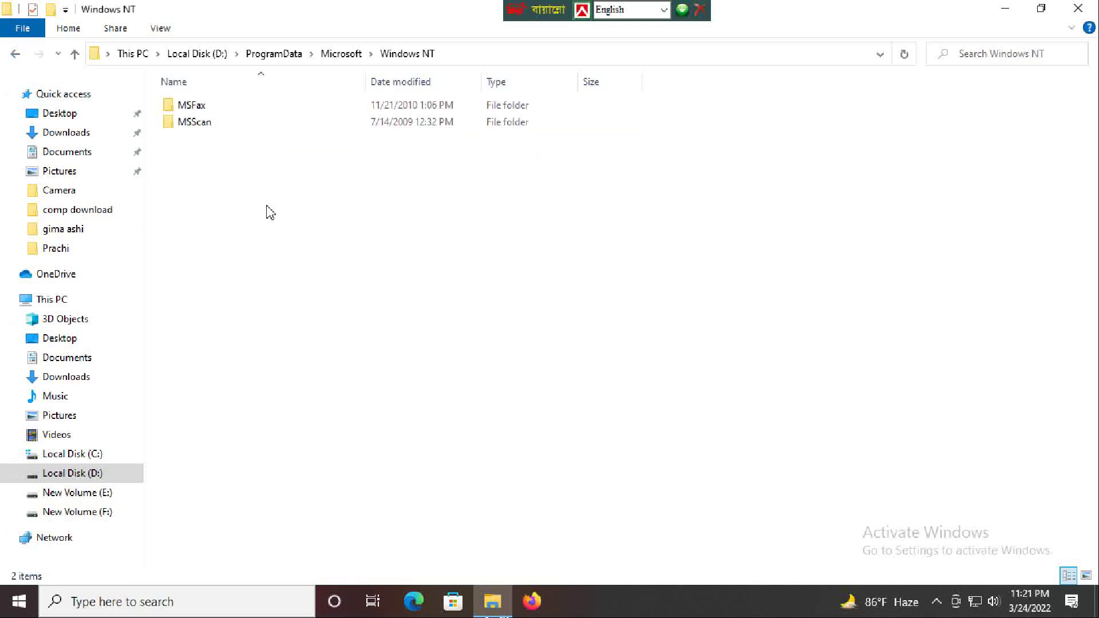
pyautogui.moveTo(263, 200); pyautogui.dragTo(265, 102)
pyautogui.rightClick(266, 102)
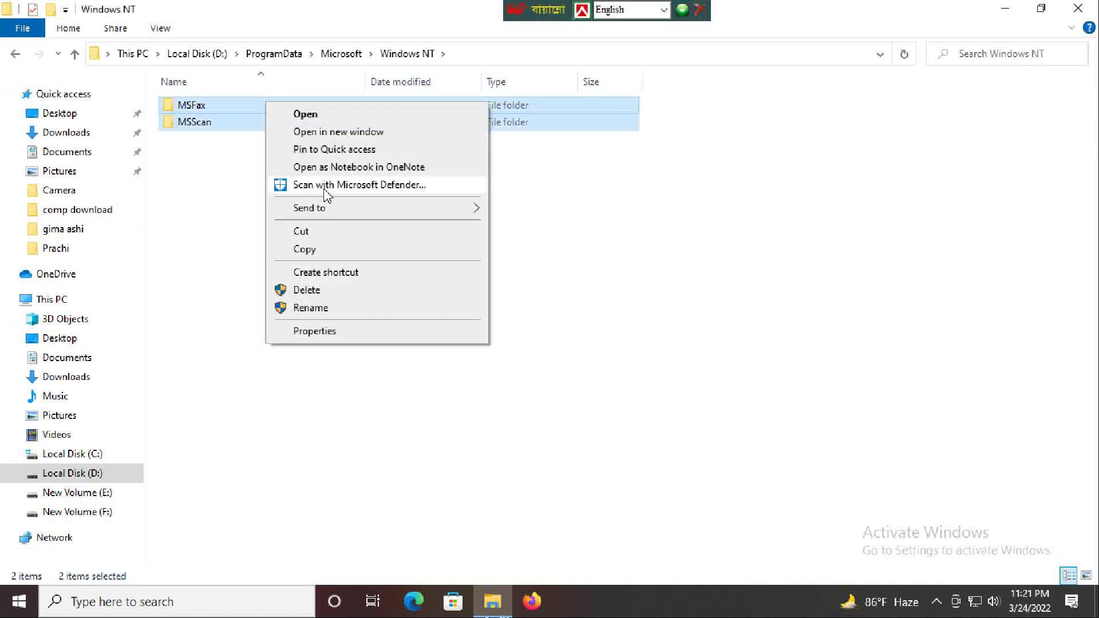
pyautogui.click(321, 291)
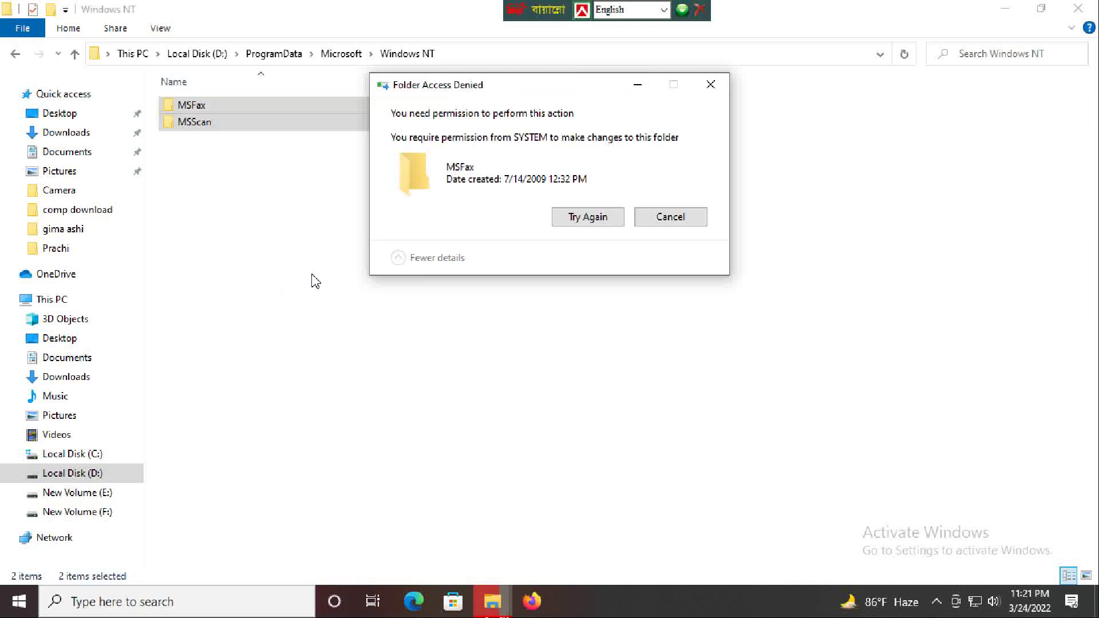
pyautogui.click(601, 226)
pyautogui.click(601, 226)
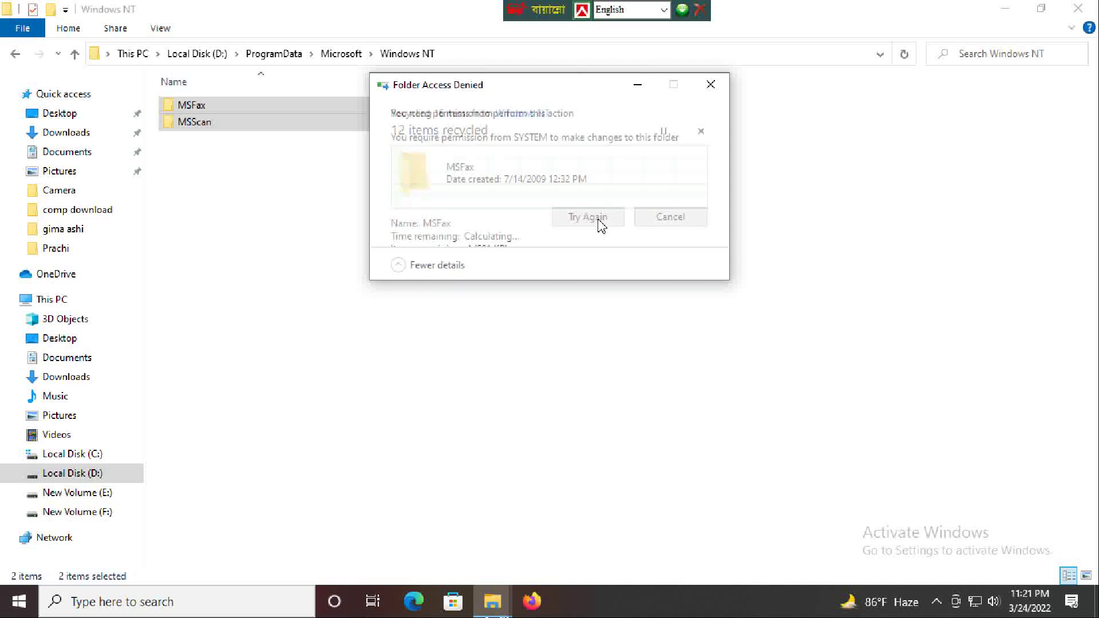
pyautogui.click(710, 85)
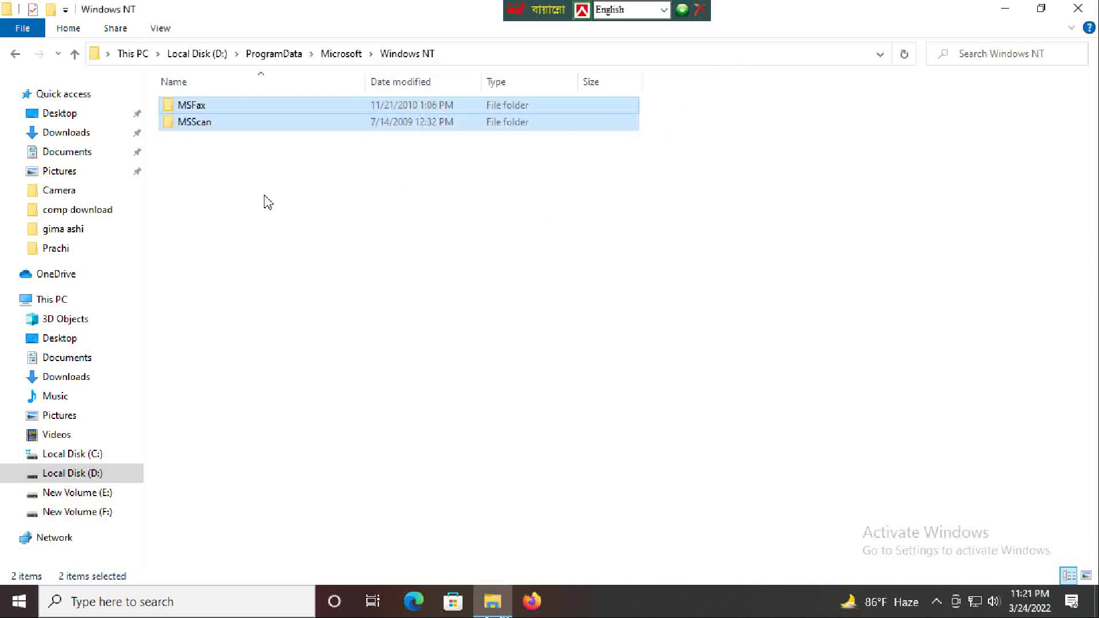
# - Inspect the MSScan folder and try opening MSFax, declining permanent access, before returning to the Microsoft folder
pyautogui.doubleClick(249, 123)
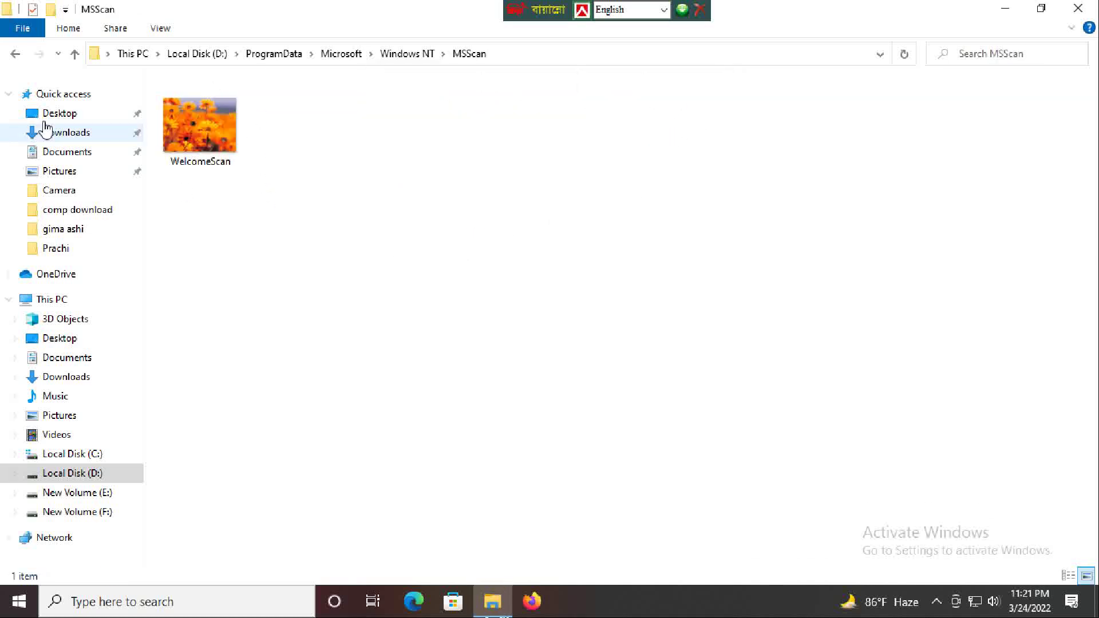
pyautogui.click(15, 56)
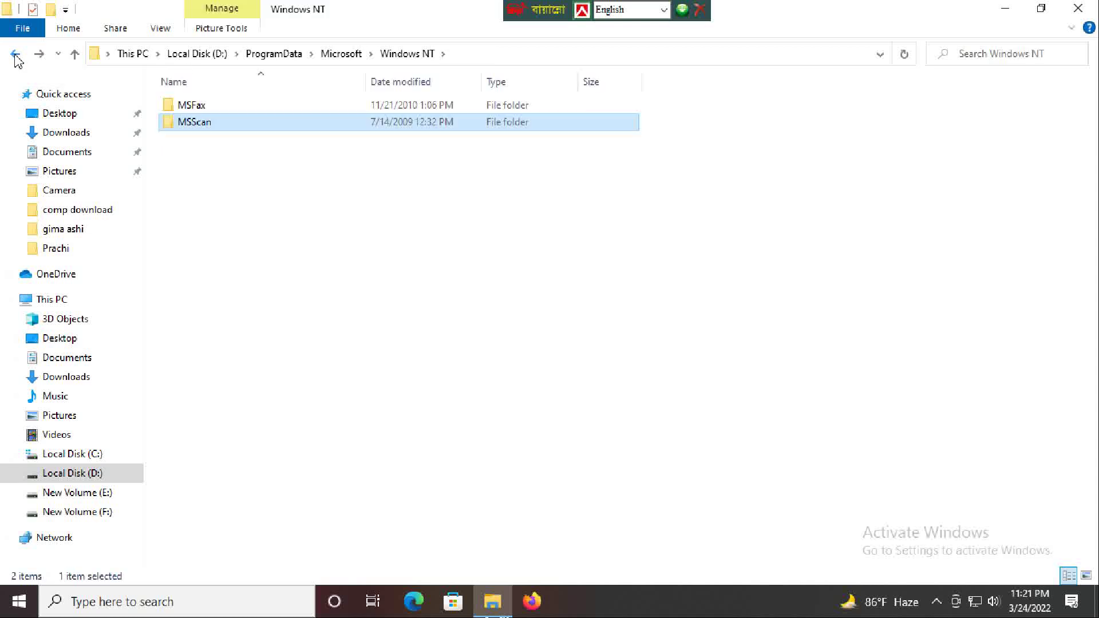
pyautogui.doubleClick(210, 106)
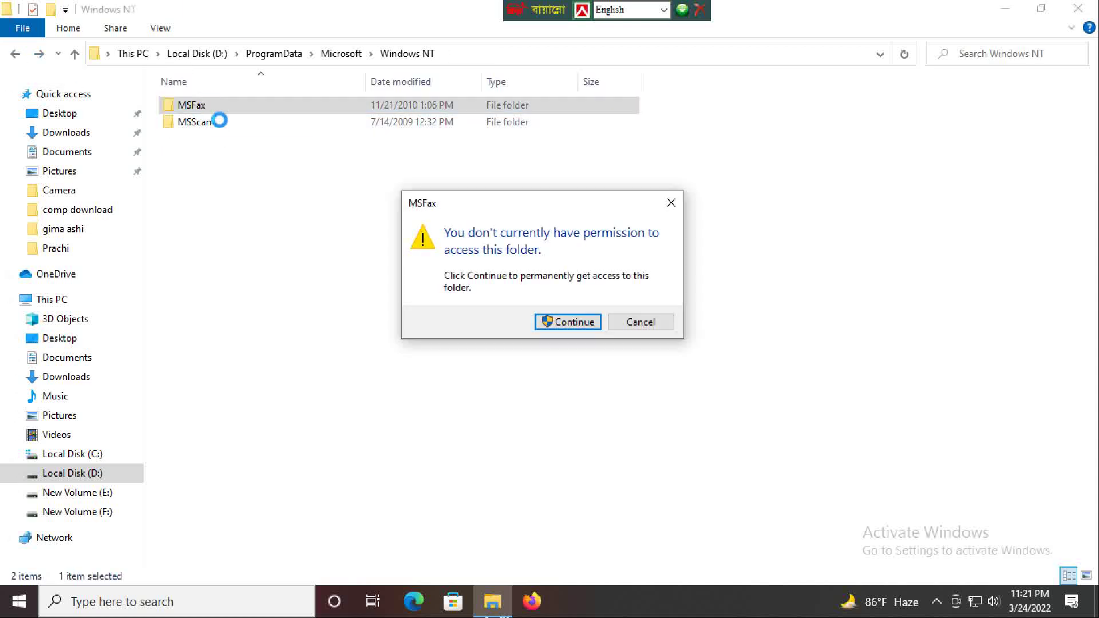
pyautogui.click(670, 204)
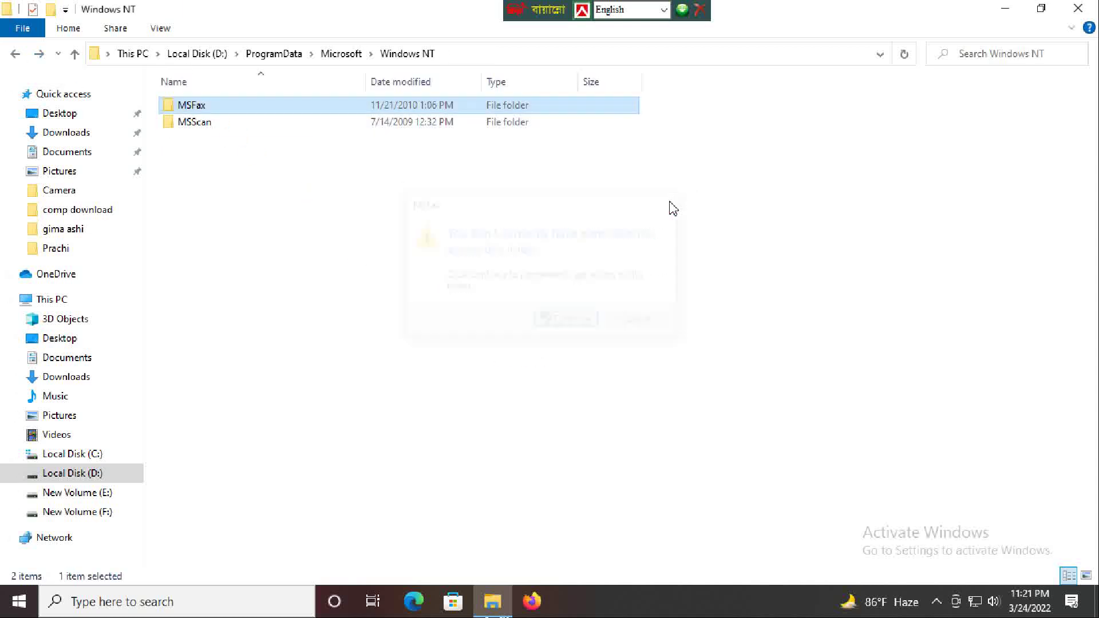
pyautogui.click(14, 55)
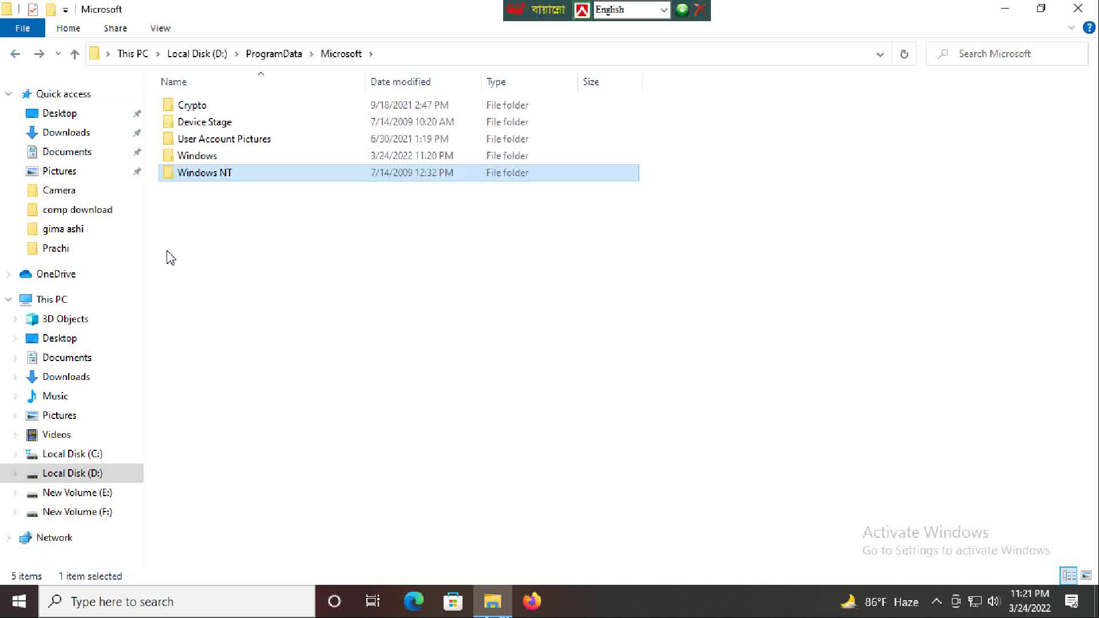
# - Examine the contents of User Account Pictures and of both folders in Device Stage's Device folder, returning to the Microsoft folder
pyautogui.doubleClick(224, 144)
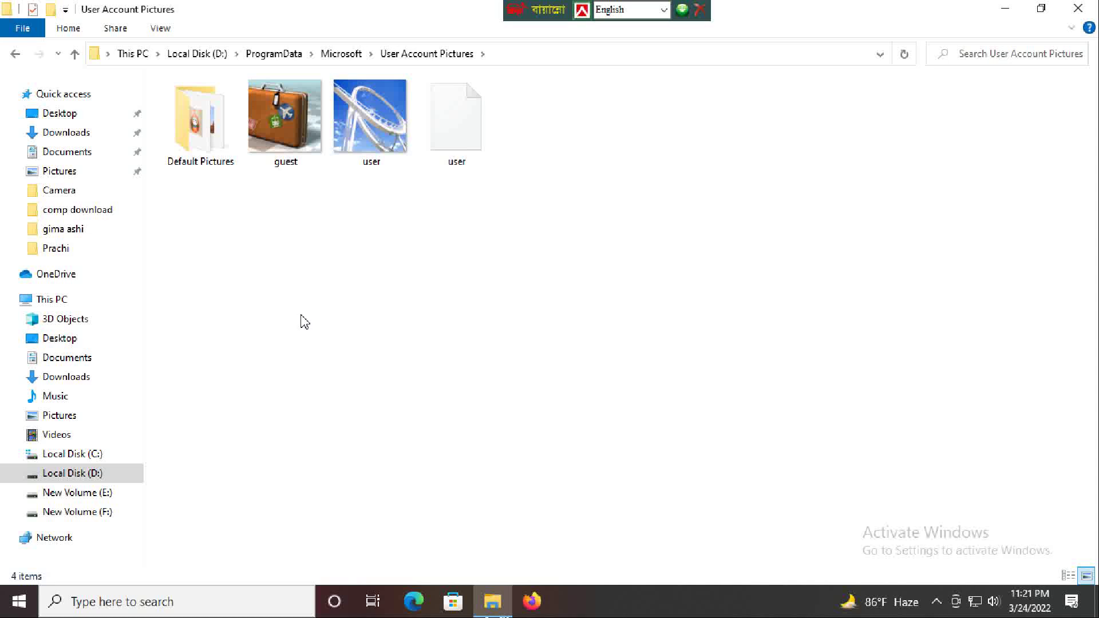
pyautogui.click(15, 53)
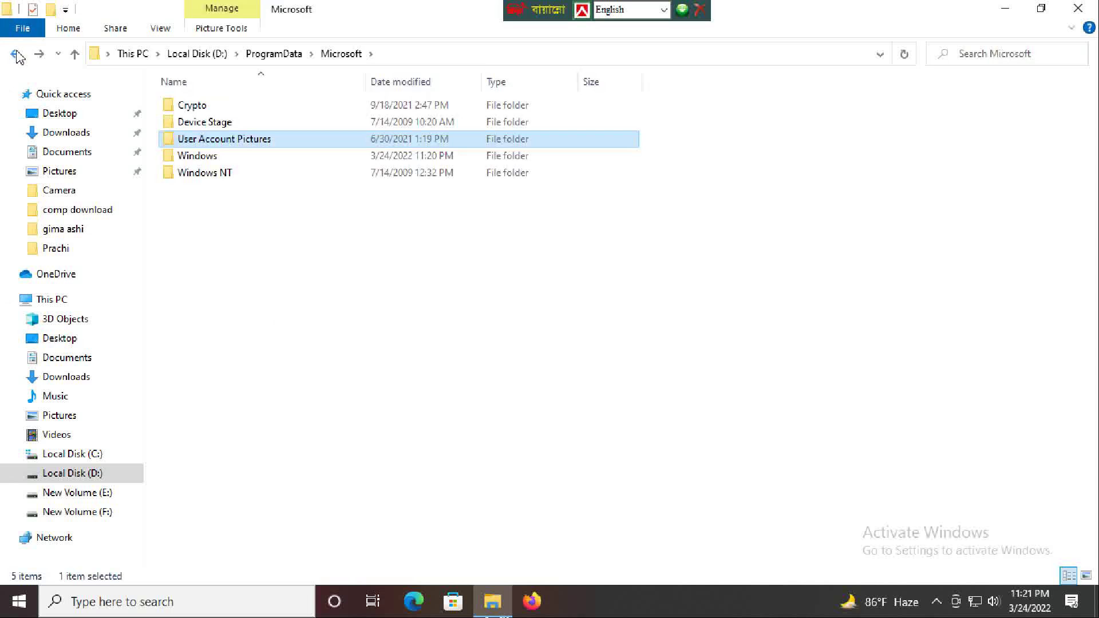
pyautogui.doubleClick(226, 121)
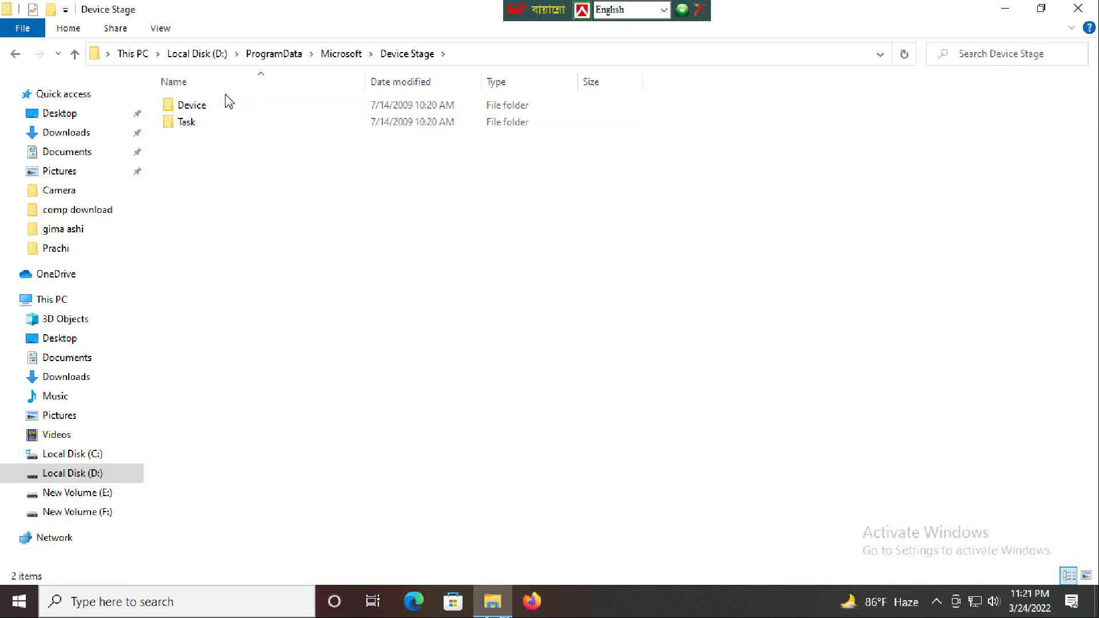
pyautogui.doubleClick(228, 112)
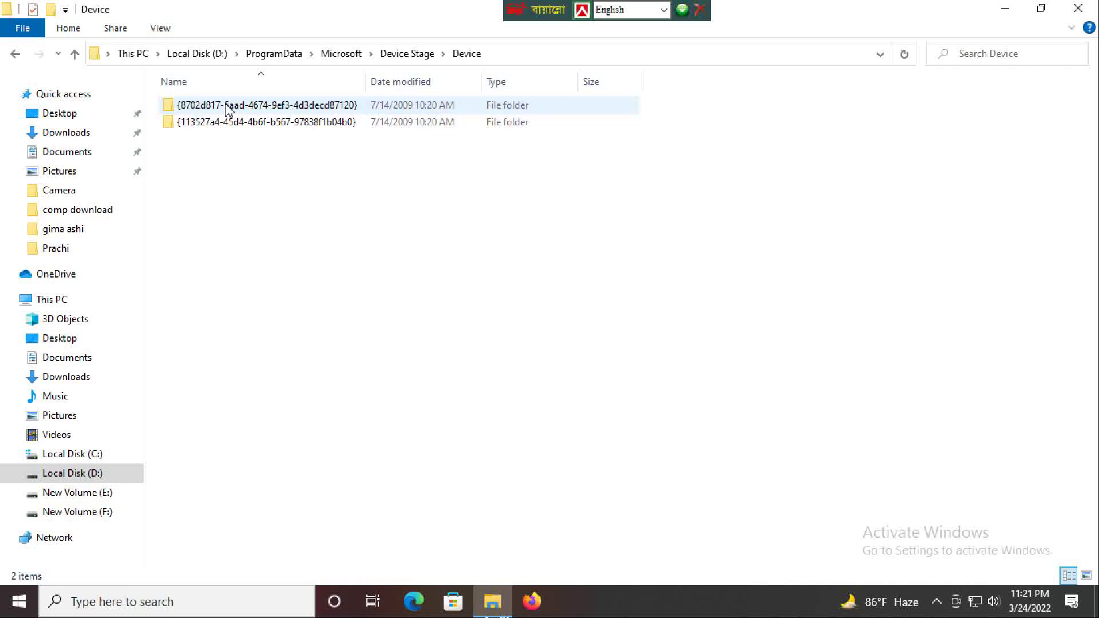
pyautogui.doubleClick(230, 108)
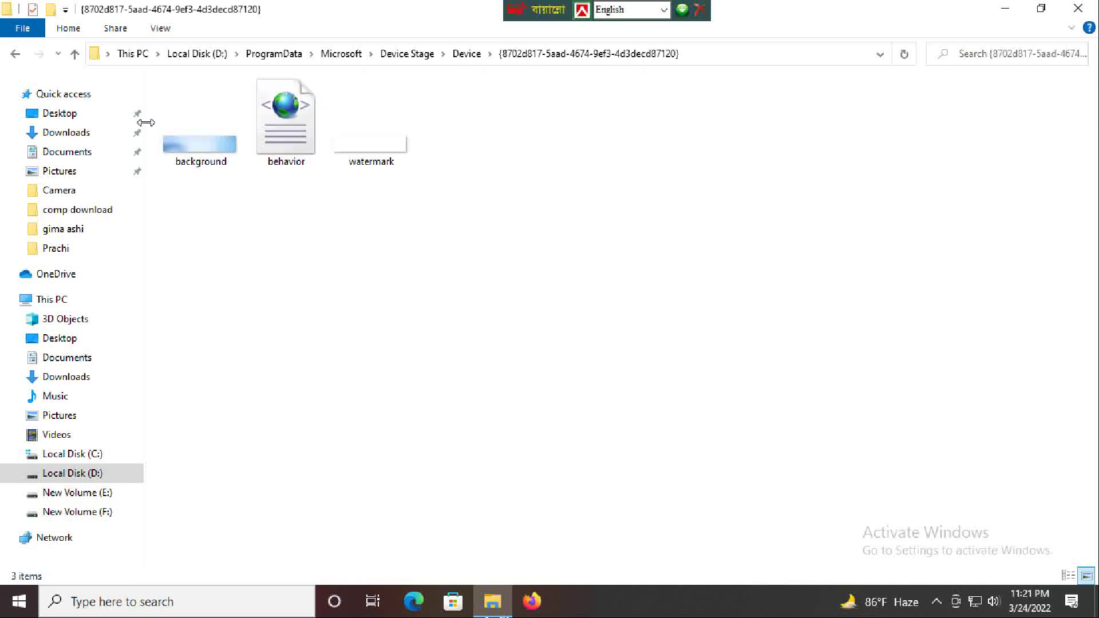
pyautogui.click(15, 56)
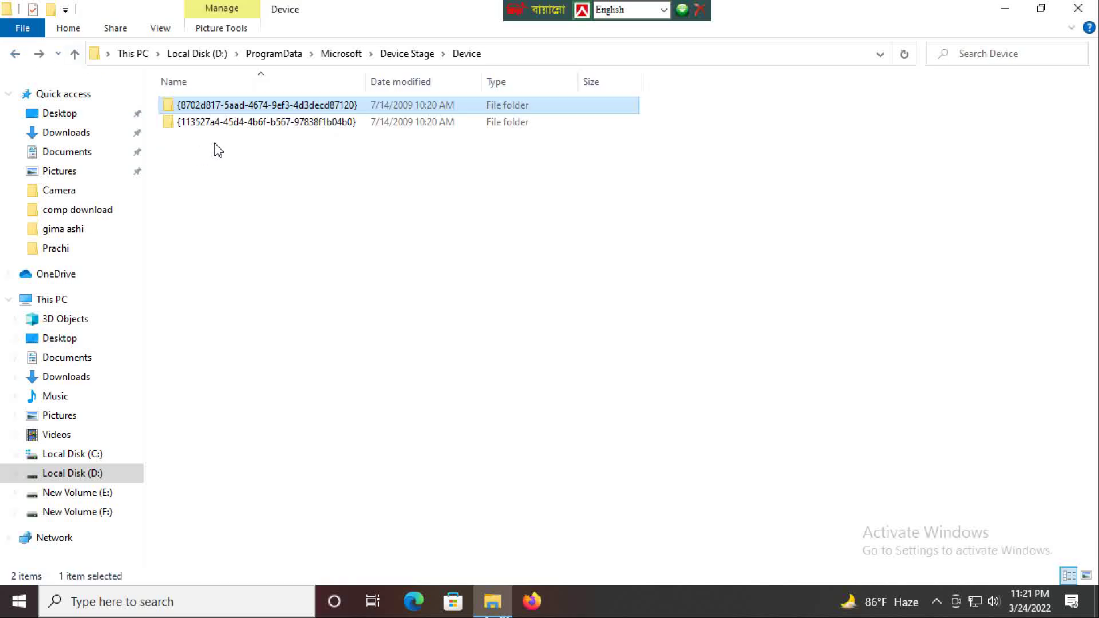
pyautogui.doubleClick(233, 120)
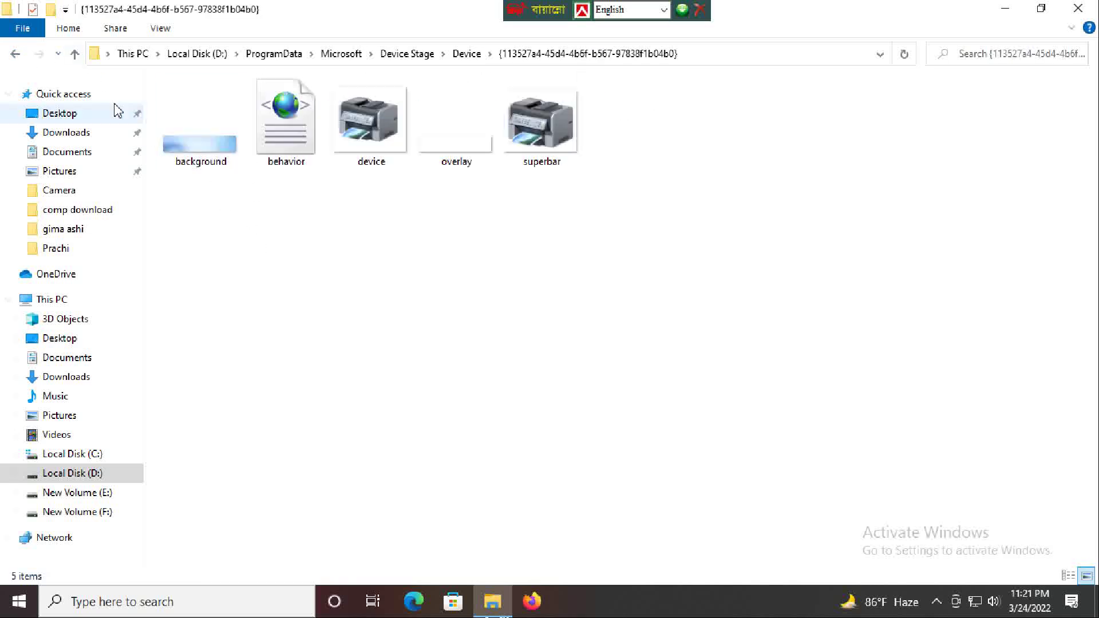
pyautogui.click(13, 55)
pyautogui.click(13, 55)
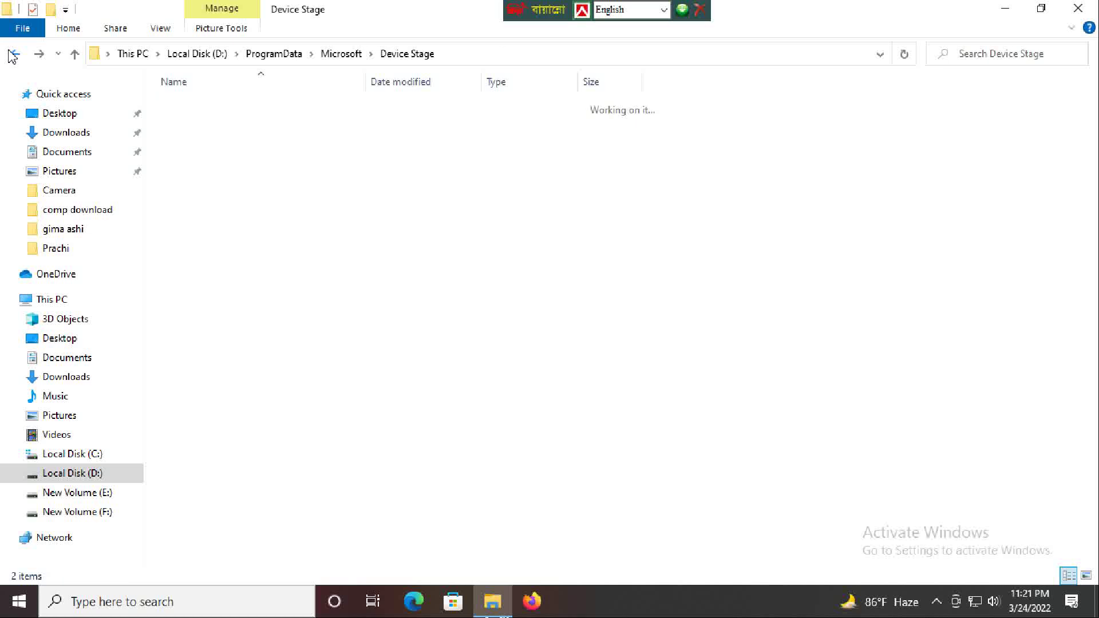
pyautogui.click(13, 55)
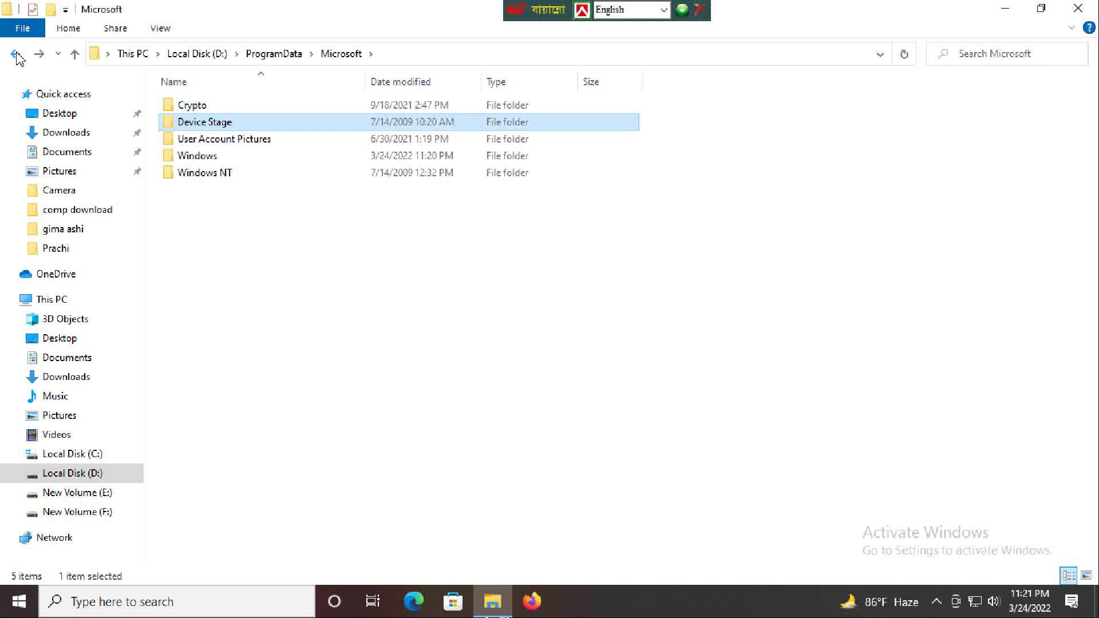
# - Return to Local Disk (D:) and open the Temp folder
pyautogui.click(15, 55)
pyautogui.click(14, 55)
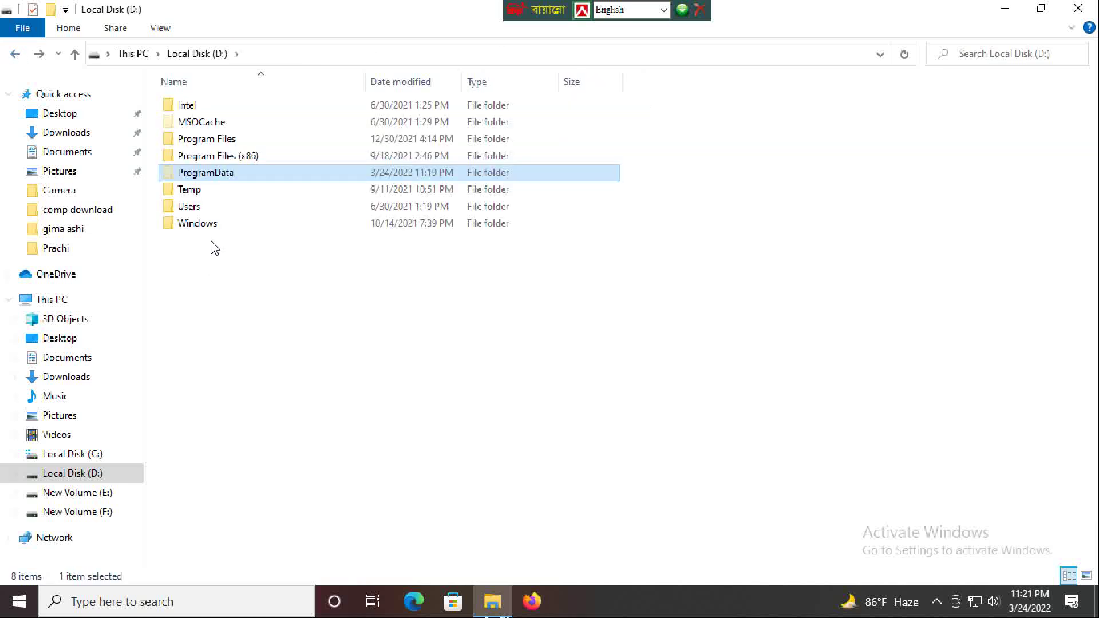
pyautogui.click(214, 194)
pyautogui.doubleClick(212, 194)
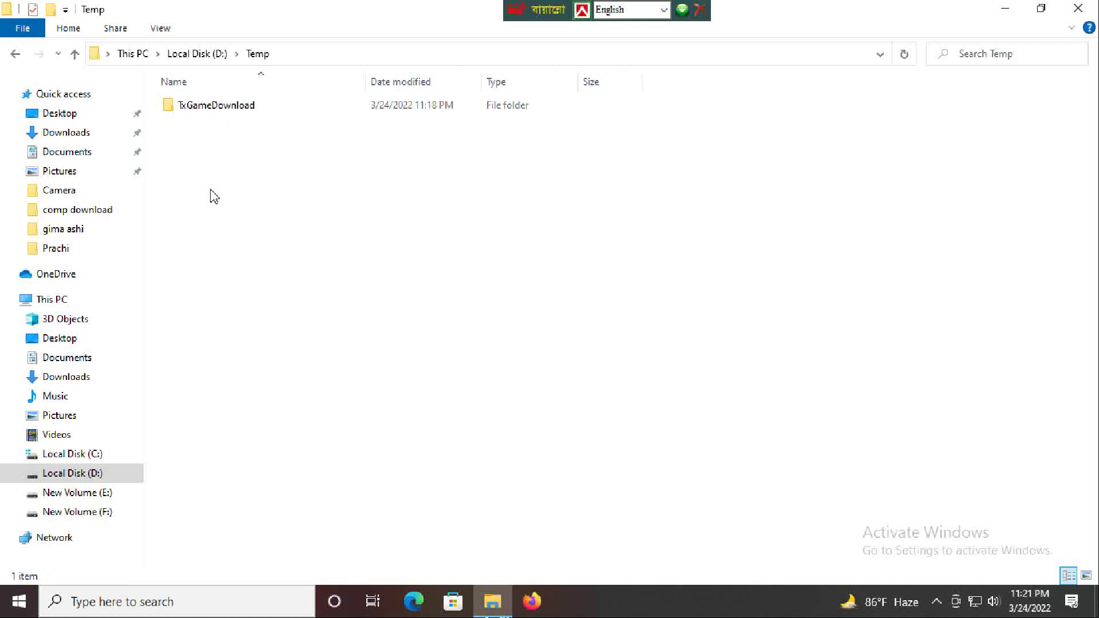
# - Examine the nested folders inside Temp's TxGameDownload folder, following Component, AppMarket and Setup down to the Res folder
pyautogui.click(15, 54)
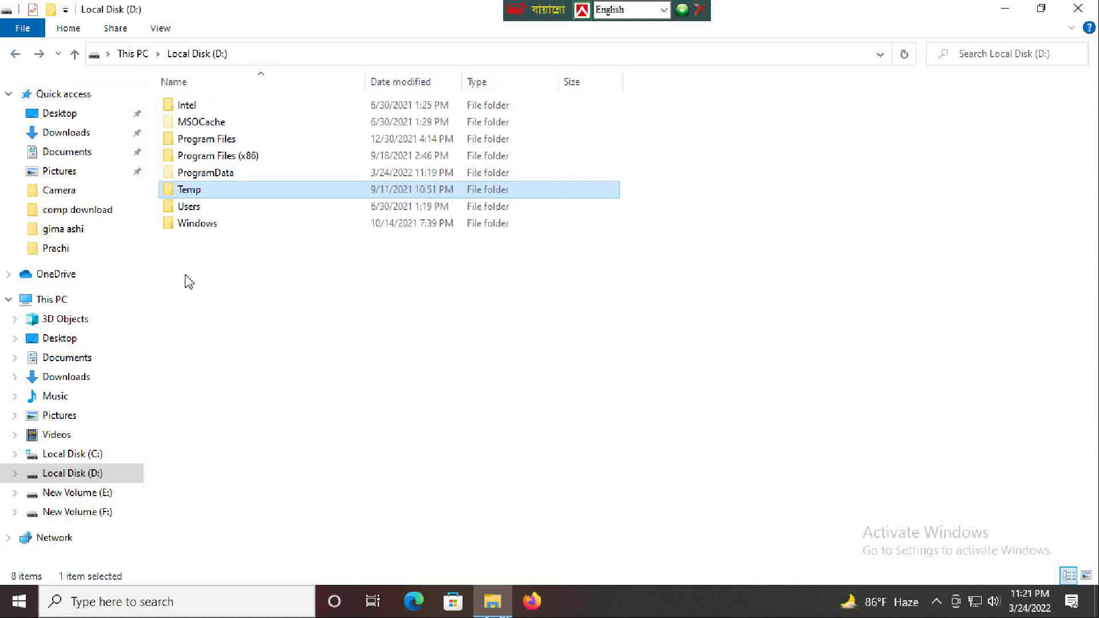
pyautogui.doubleClick(217, 193)
pyautogui.doubleClick(236, 111)
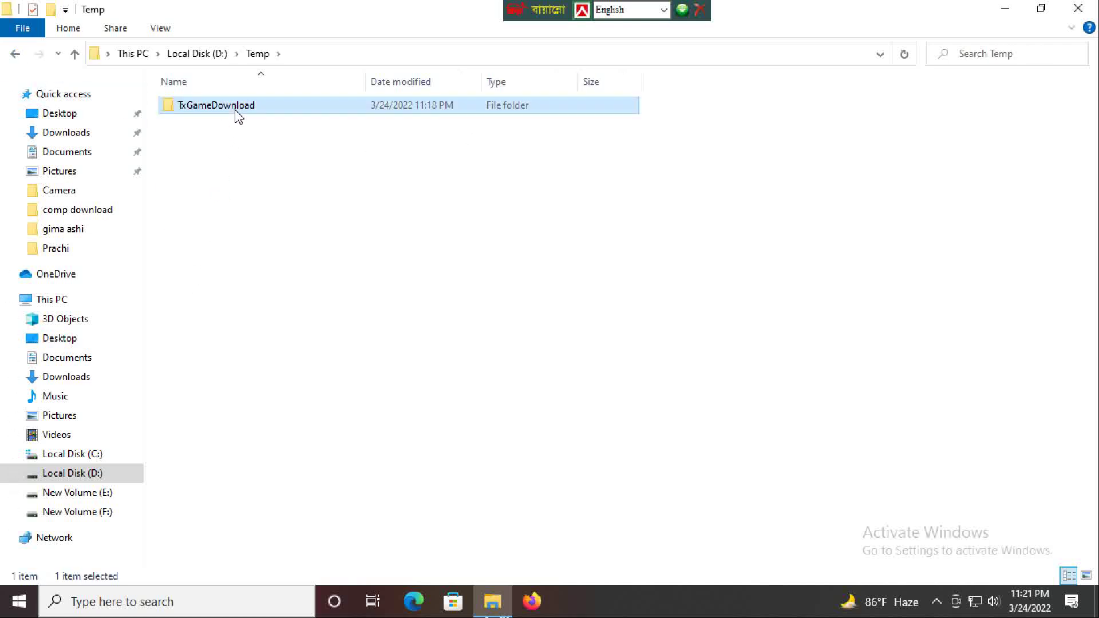
pyautogui.doubleClick(223, 109)
pyautogui.doubleClick(223, 109)
pyautogui.doubleClick(223, 109)
pyautogui.doubleClick(223, 109)
pyautogui.doubleClick(222, 108)
pyautogui.doubleClick(222, 109)
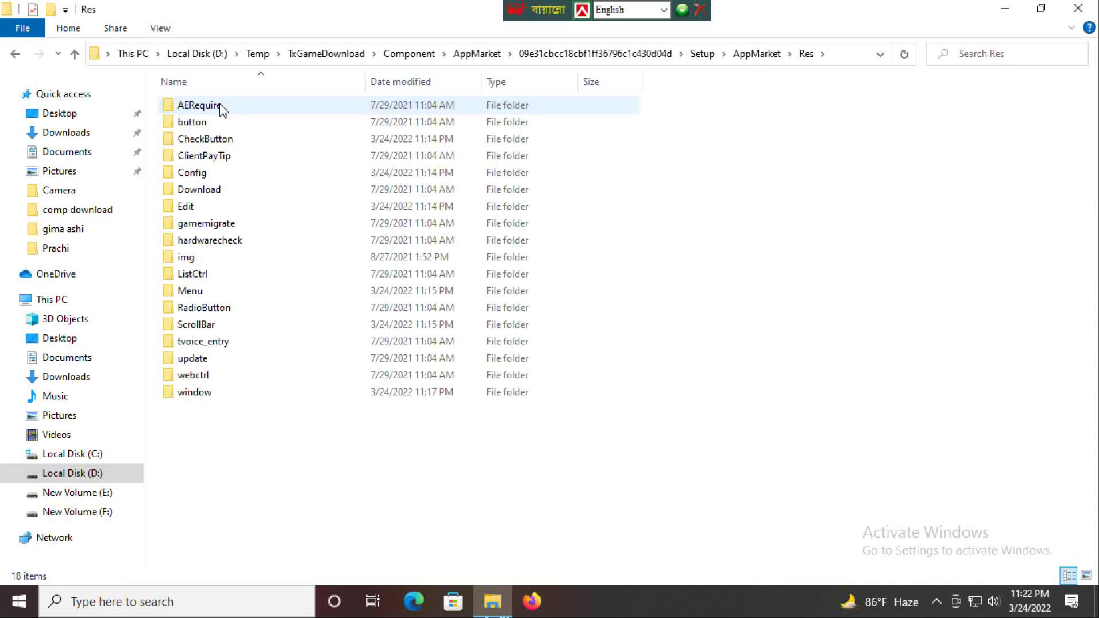
# - Return from the Res folder to Local Disk (D:) and open the Windows folder
pyautogui.click(15, 55)
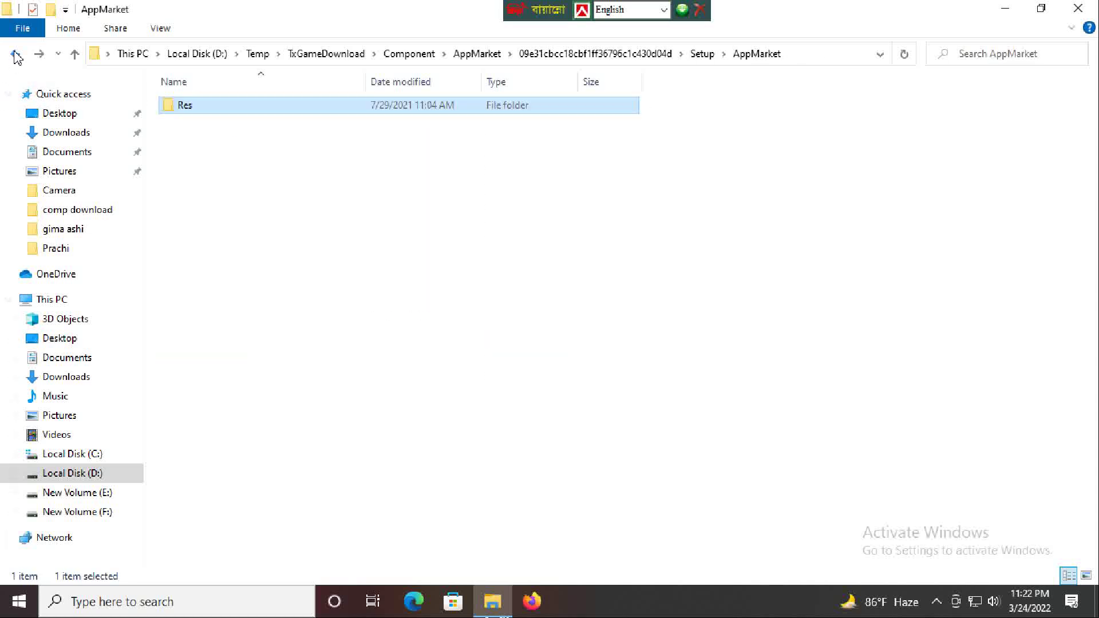
pyautogui.click(15, 55)
pyautogui.click(16, 54)
pyautogui.click(15, 55)
pyautogui.click(15, 54)
pyautogui.click(16, 55)
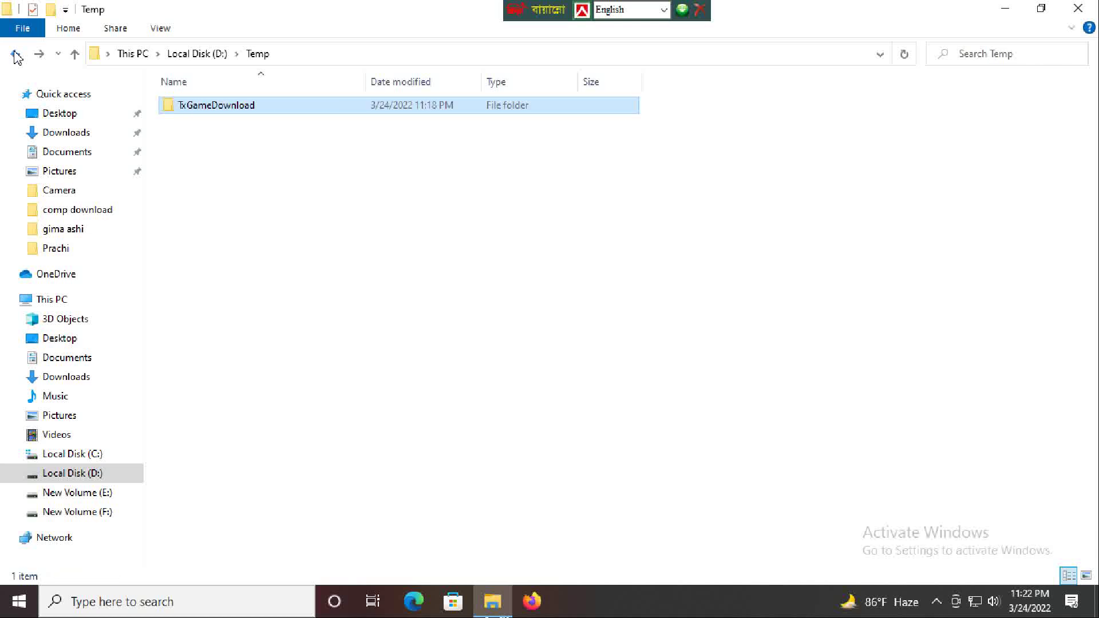
pyautogui.click(15, 54)
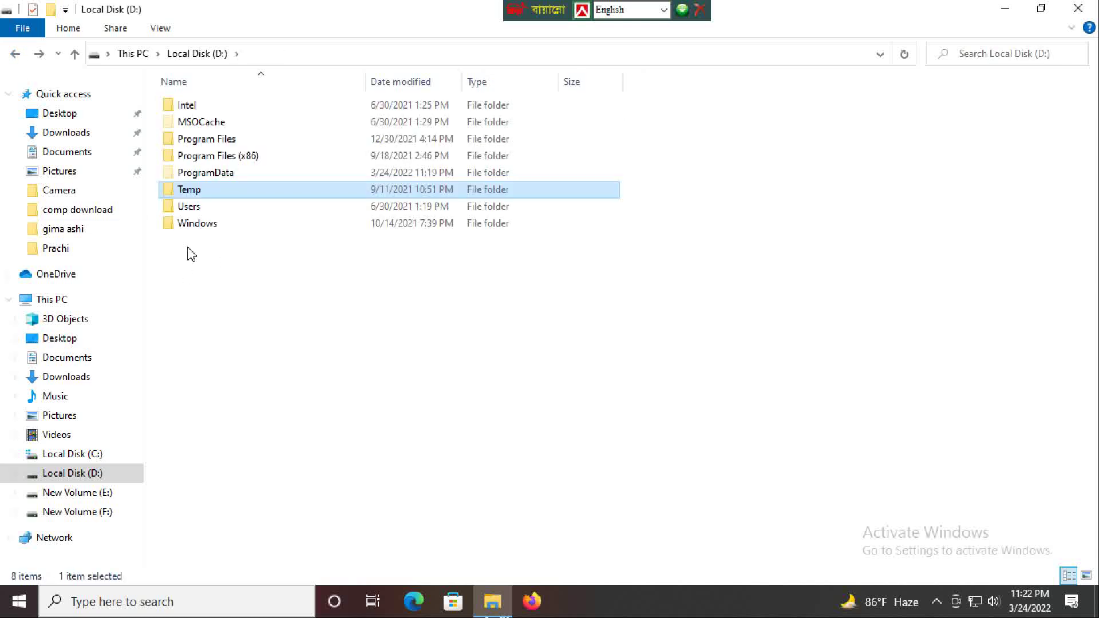
pyautogui.doubleClick(237, 229)
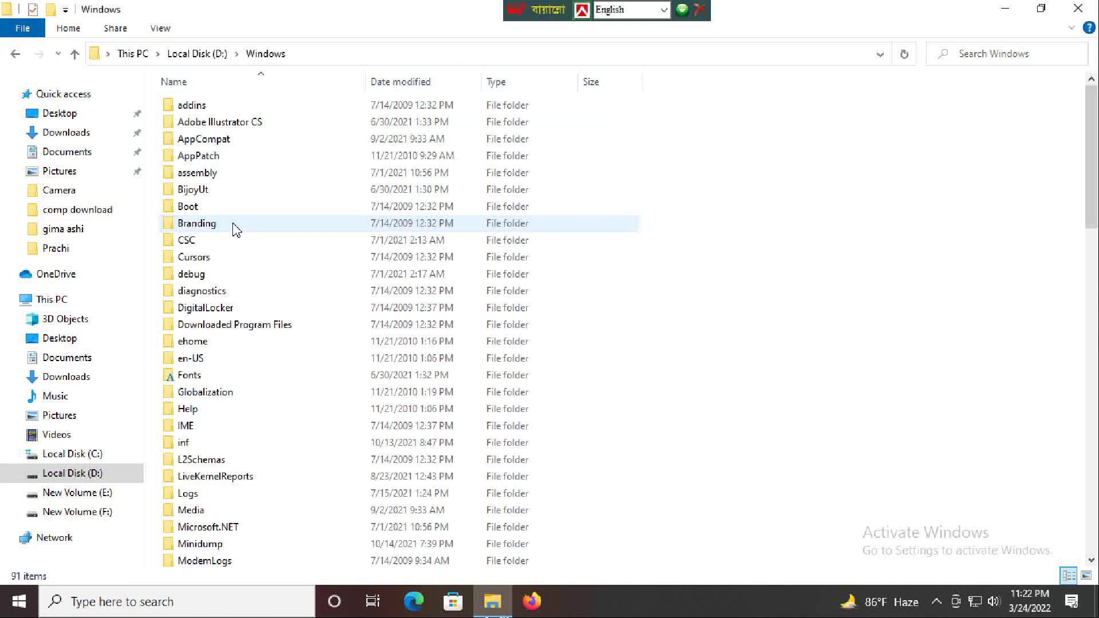
# - Delete the files from Starter through WMSysPr9.prx in the Windows folder, stopping the operation before it completes
pyautogui.scroll(-20, 353, 463)
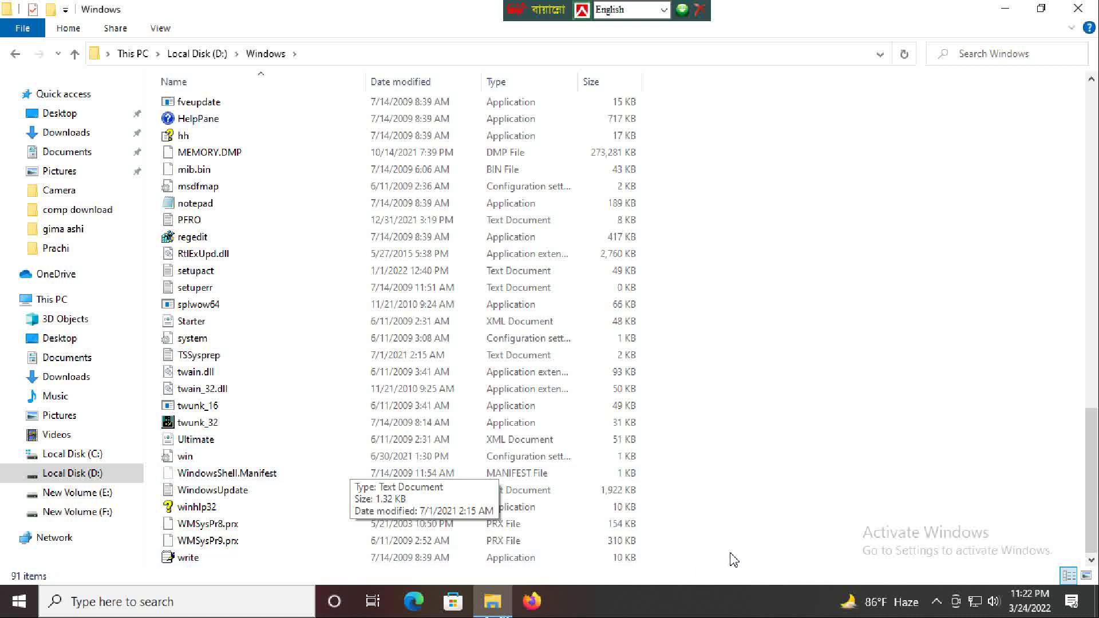
pyautogui.moveTo(647, 577); pyautogui.dragTo(369, 324)
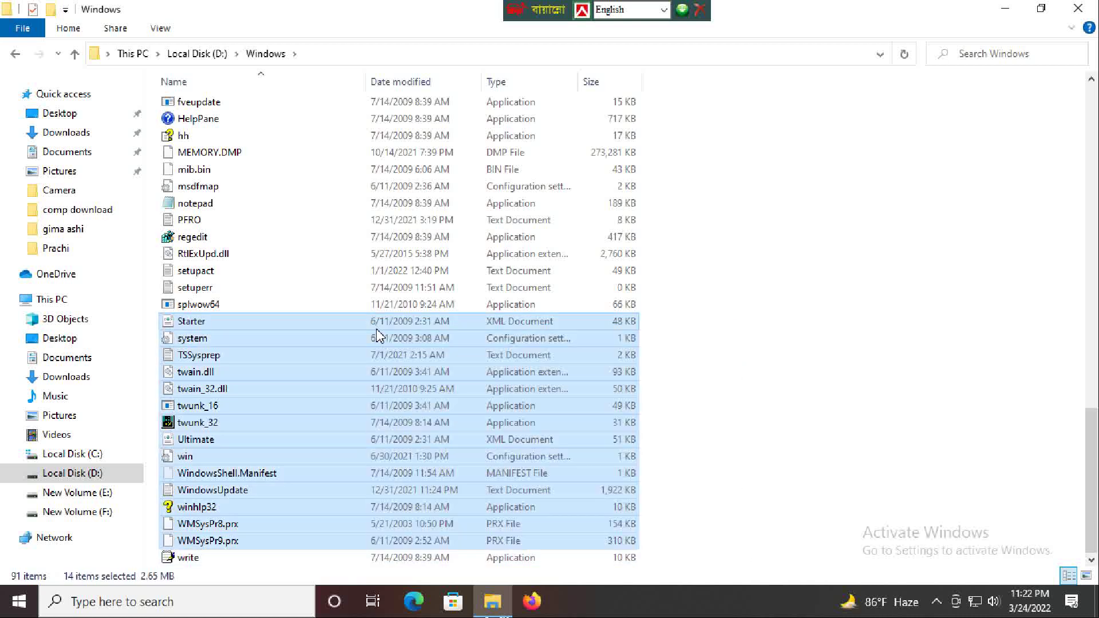
pyautogui.rightClick(343, 319)
pyautogui.click(384, 454)
pyautogui.click(603, 259)
pyautogui.click(601, 259)
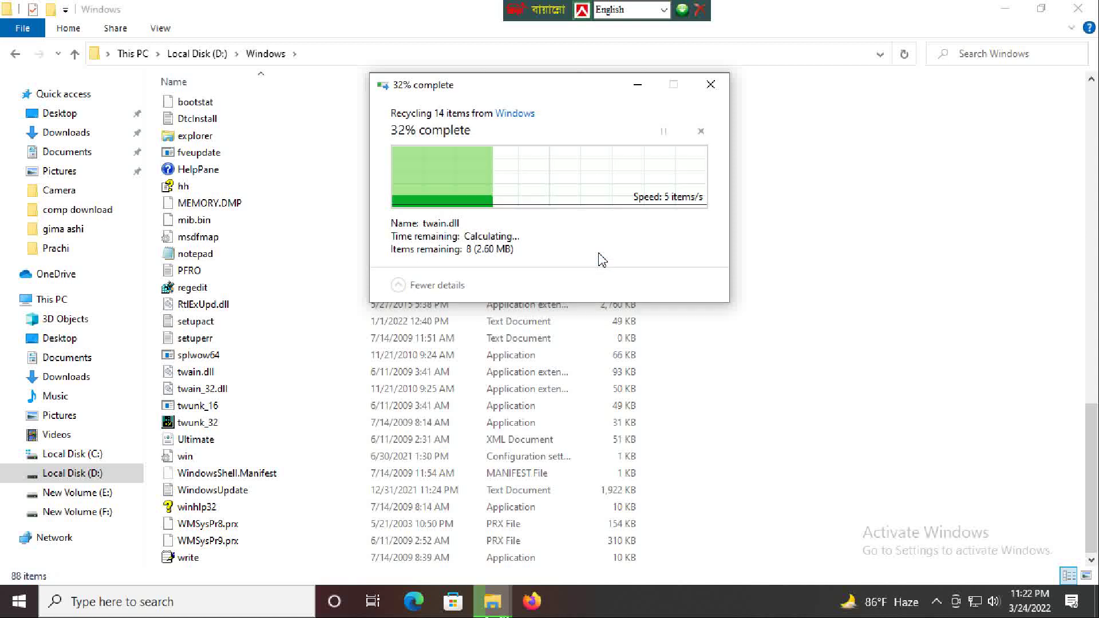
pyautogui.click(710, 86)
# - Delete the Temp, tracing, twain_32, Vss and Web folders from Windows, retrying twain_32 and skipping folders that require permission
pyautogui.scroll(5, 373, 388)
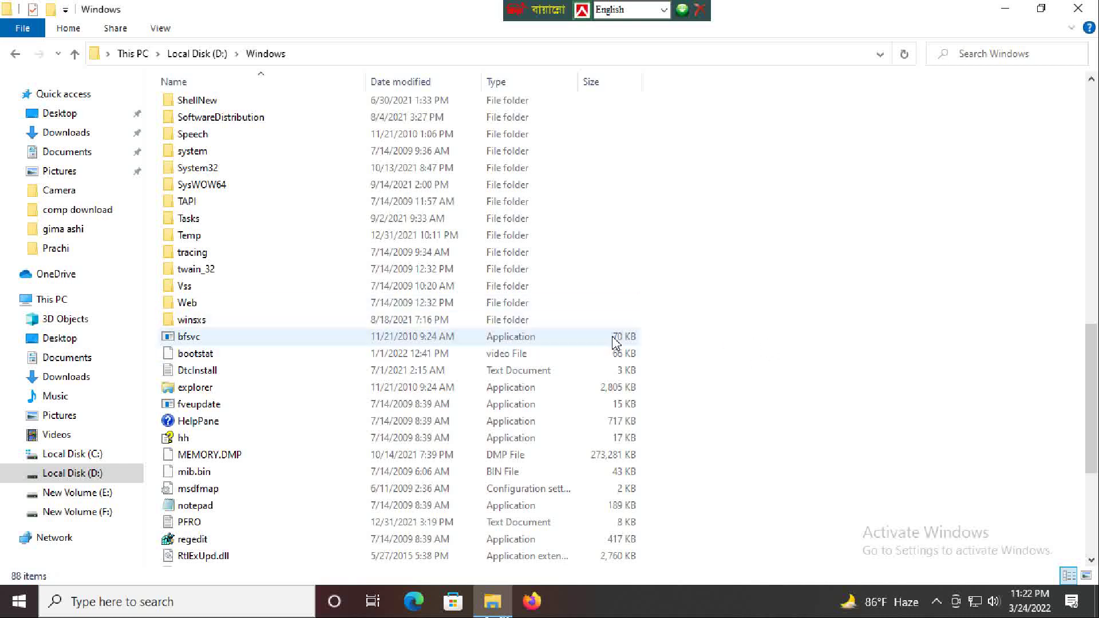
pyautogui.moveTo(629, 305)
pyautogui.mouseDown()
pyautogui.moveTo(498, 320)
pyautogui.moveTo(417, 229)
pyautogui.mouseUp()
pyautogui.rightClick(318, 246)
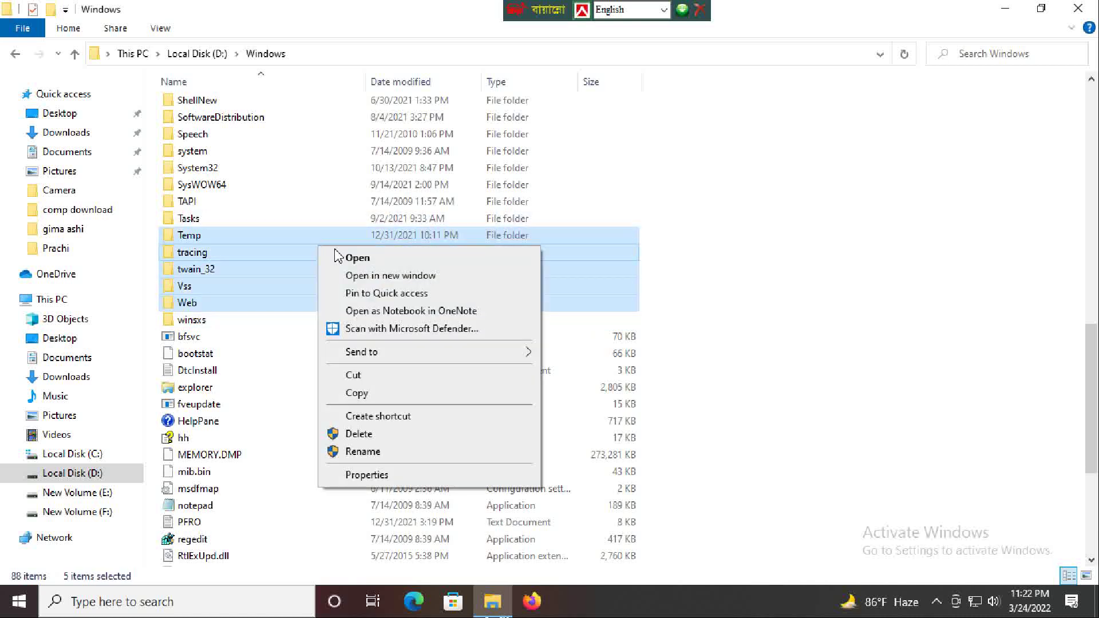
pyautogui.click(377, 435)
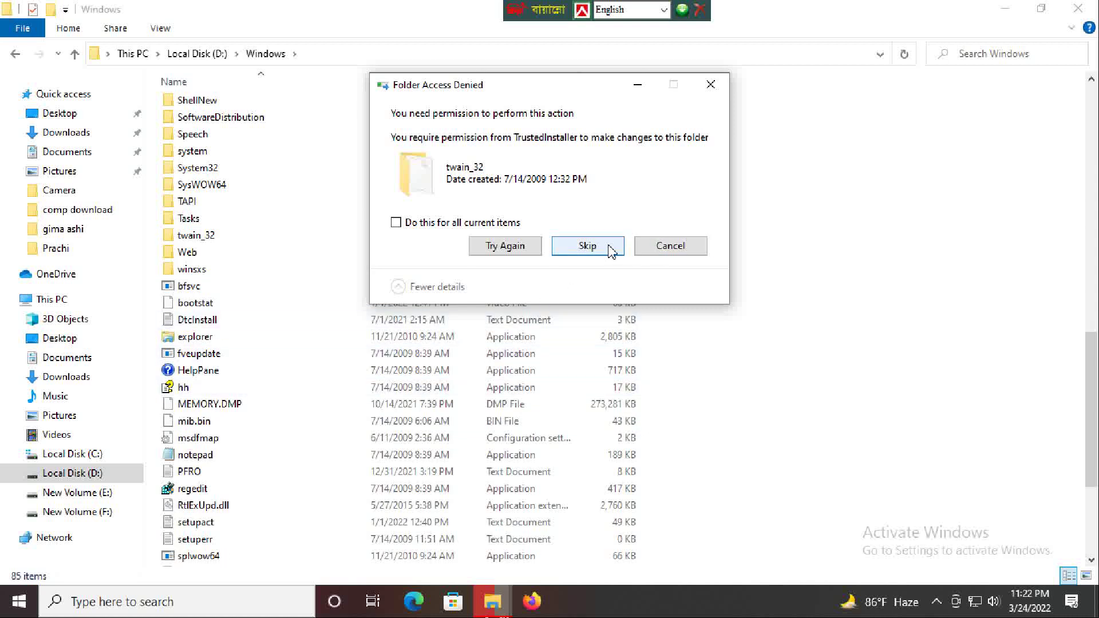
pyautogui.click(496, 252)
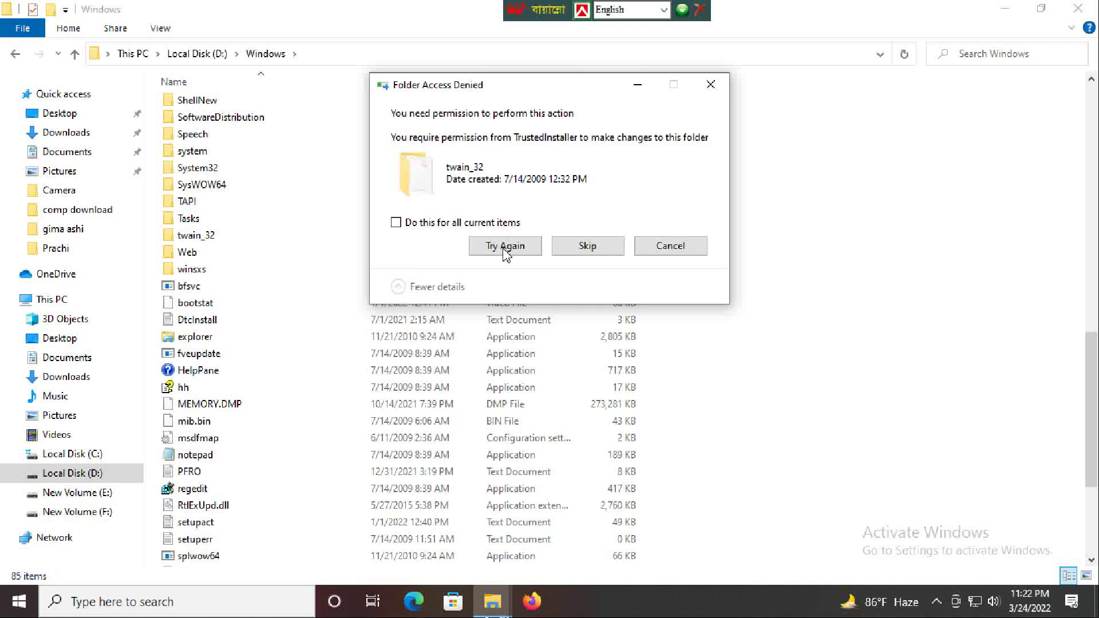
pyautogui.click(587, 247)
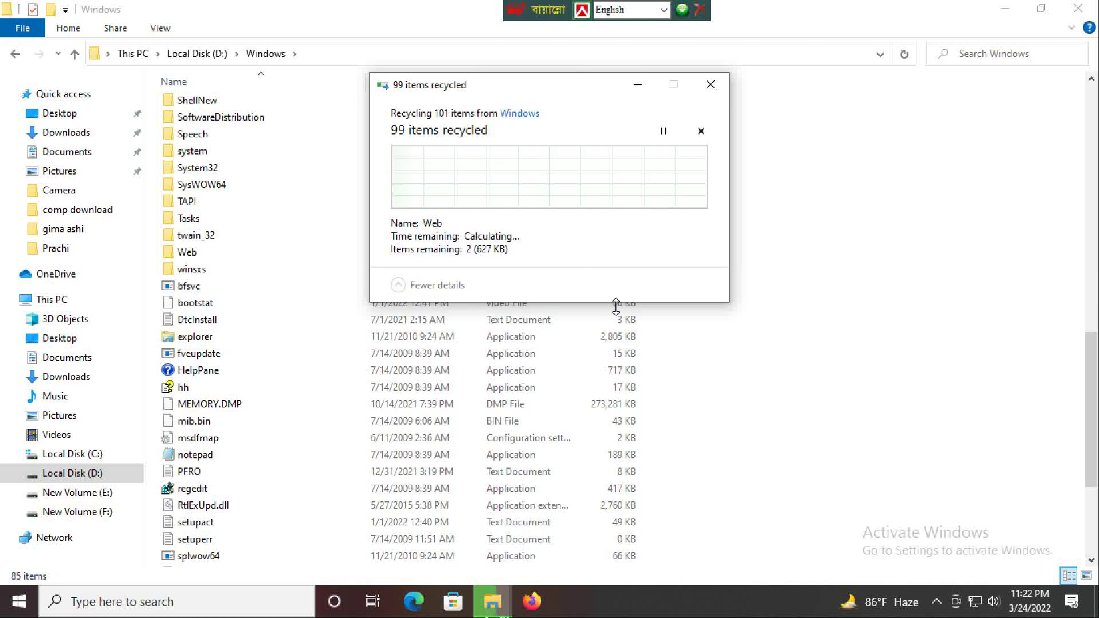
pyautogui.click(600, 252)
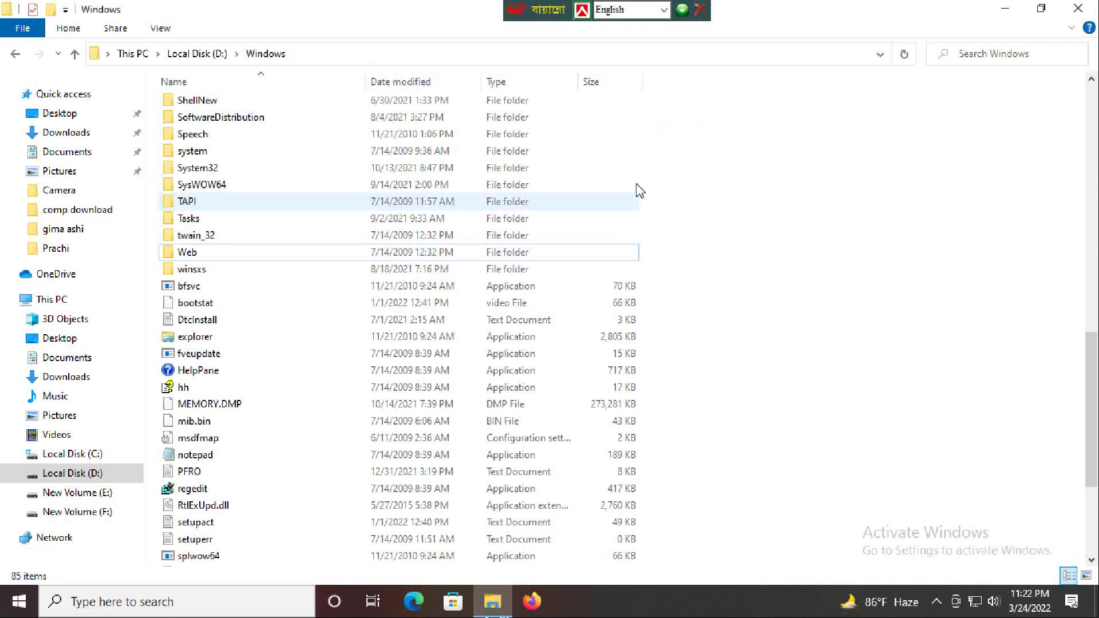
# - Delete the folders from security through Speech in the Windows folder, dismissing the permission request for servicing
pyautogui.scroll(2, 579, 253)
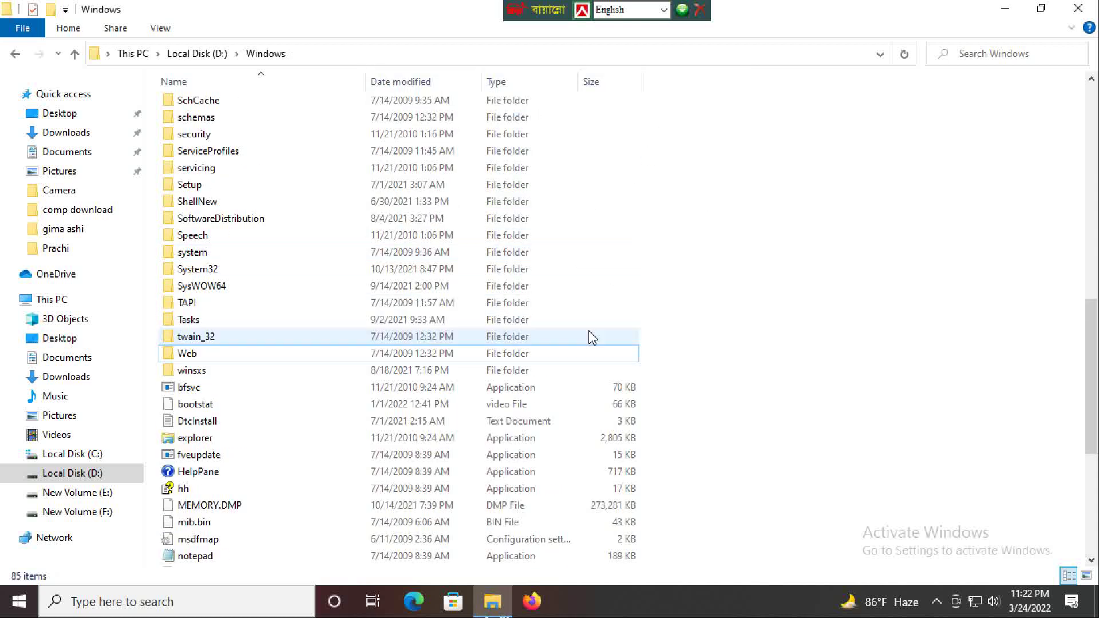
pyautogui.scroll(-5, 586, 318)
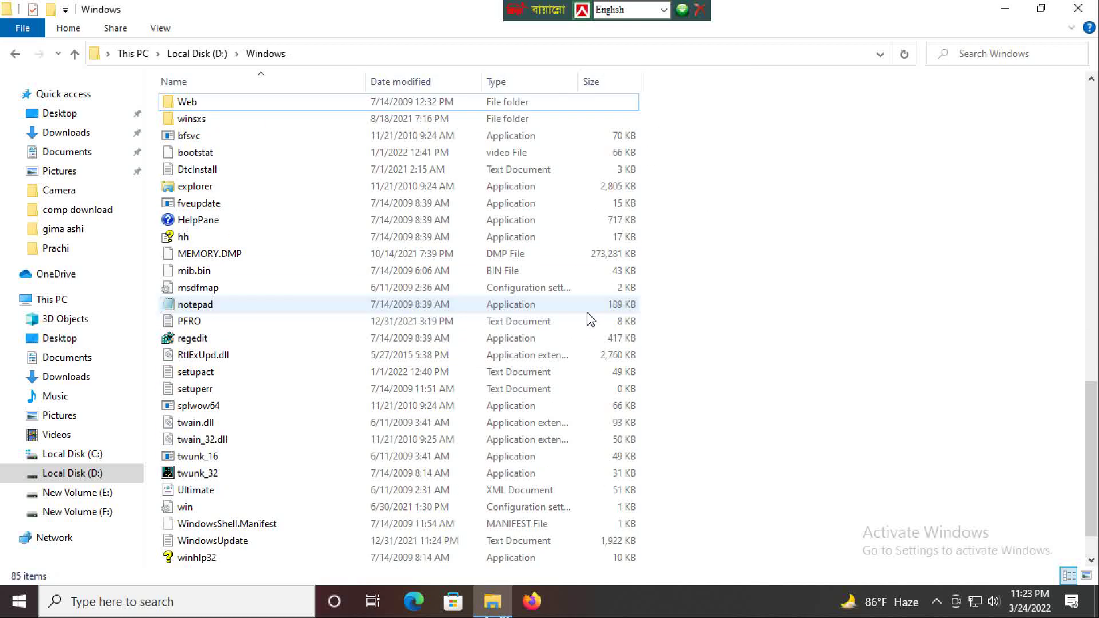
pyautogui.scroll(5, 590, 320)
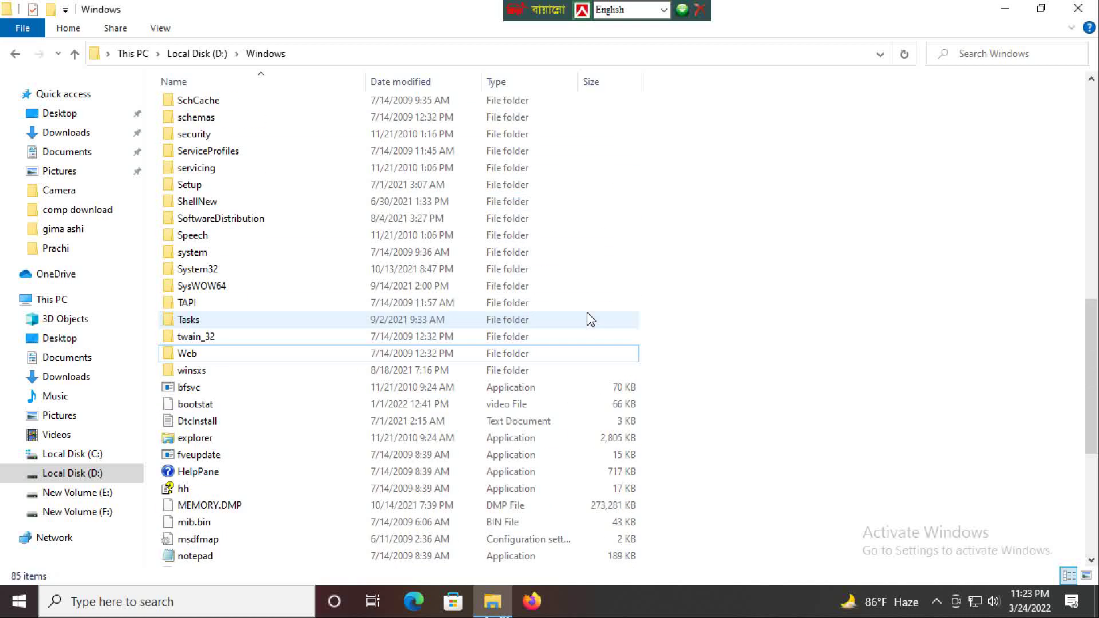
pyautogui.moveTo(630, 238); pyautogui.dragTo(363, 135)
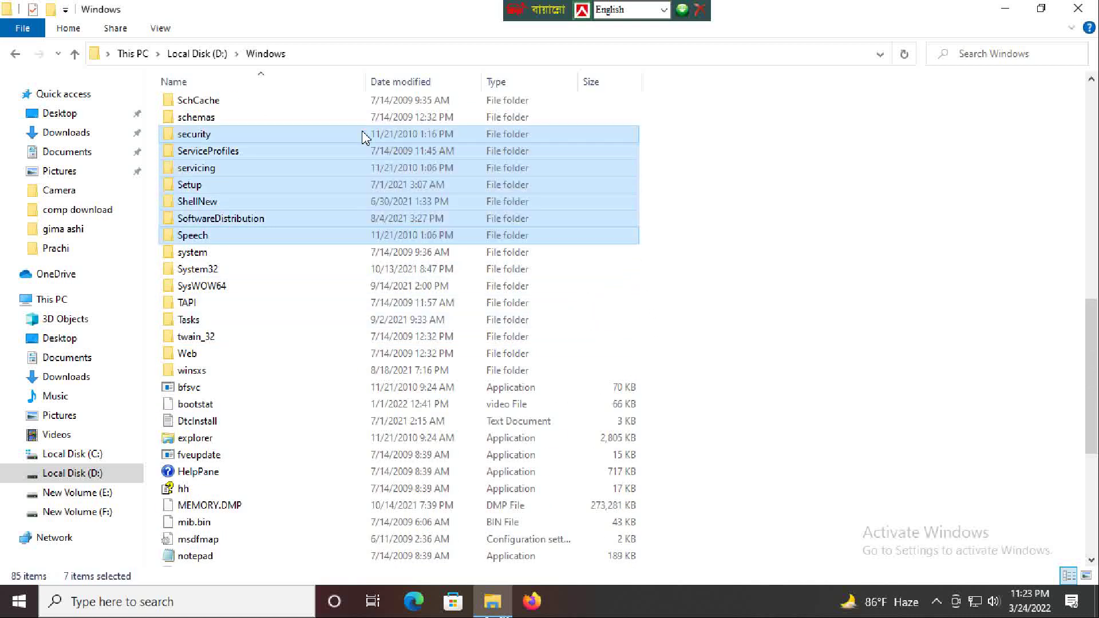
pyautogui.rightClick(329, 171)
pyautogui.press('Escape')
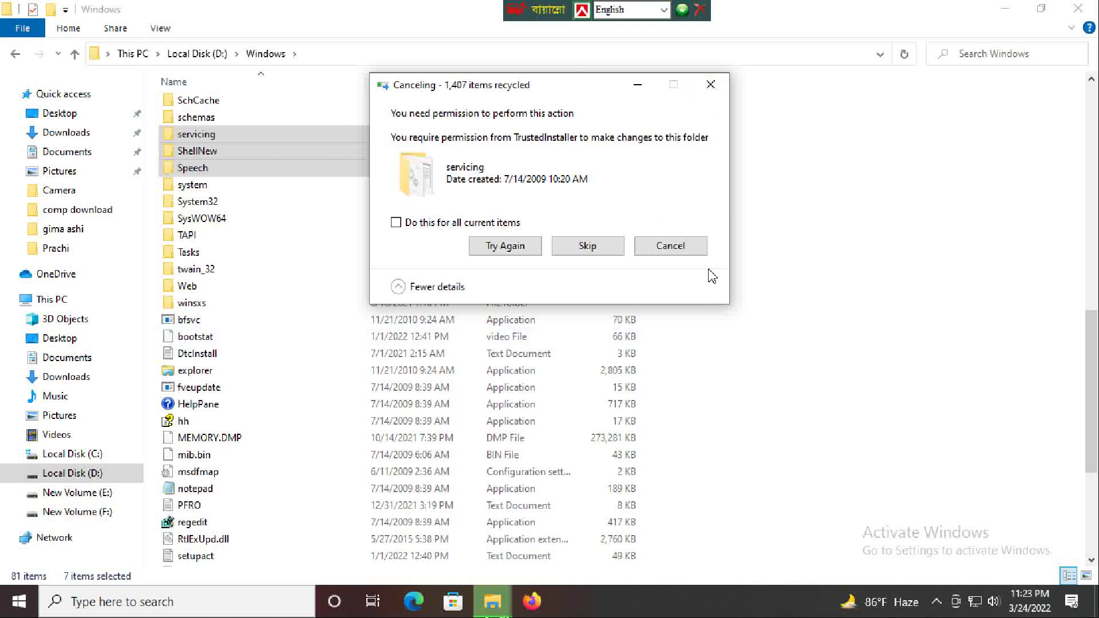
pyautogui.click(711, 86)
# - Delete the folders from ShellNew through winsxs in the Windows folder, skipping System32
pyautogui.moveTo(657, 225); pyautogui.dragTo(268, 292)
pyautogui.moveTo(672, 145); pyautogui.dragTo(229, 309)
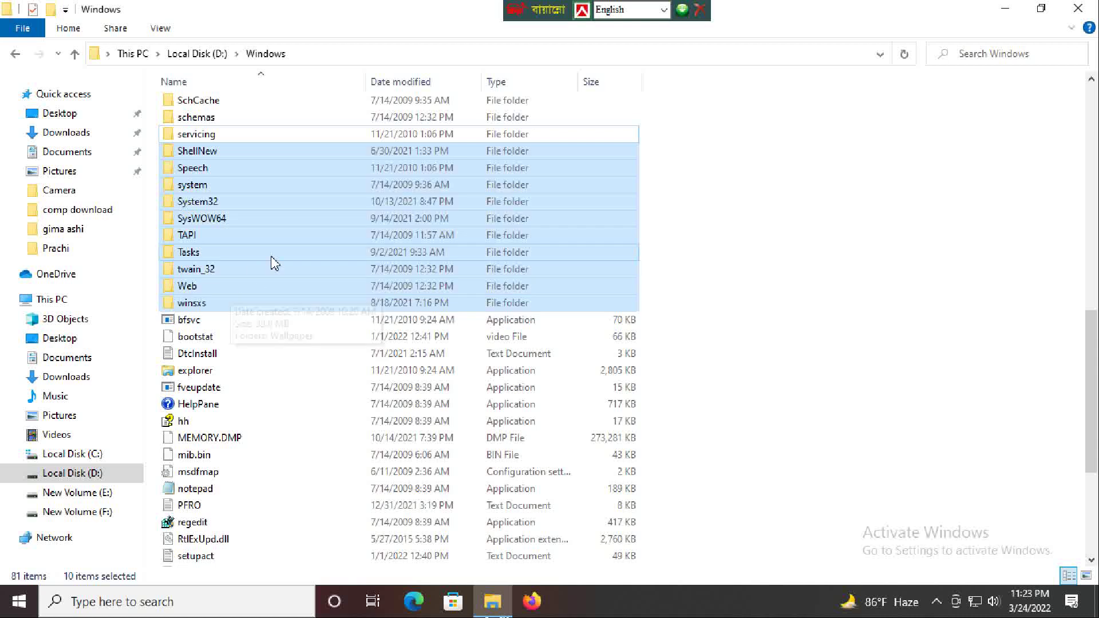
pyautogui.rightClick(277, 246)
pyautogui.click(338, 432)
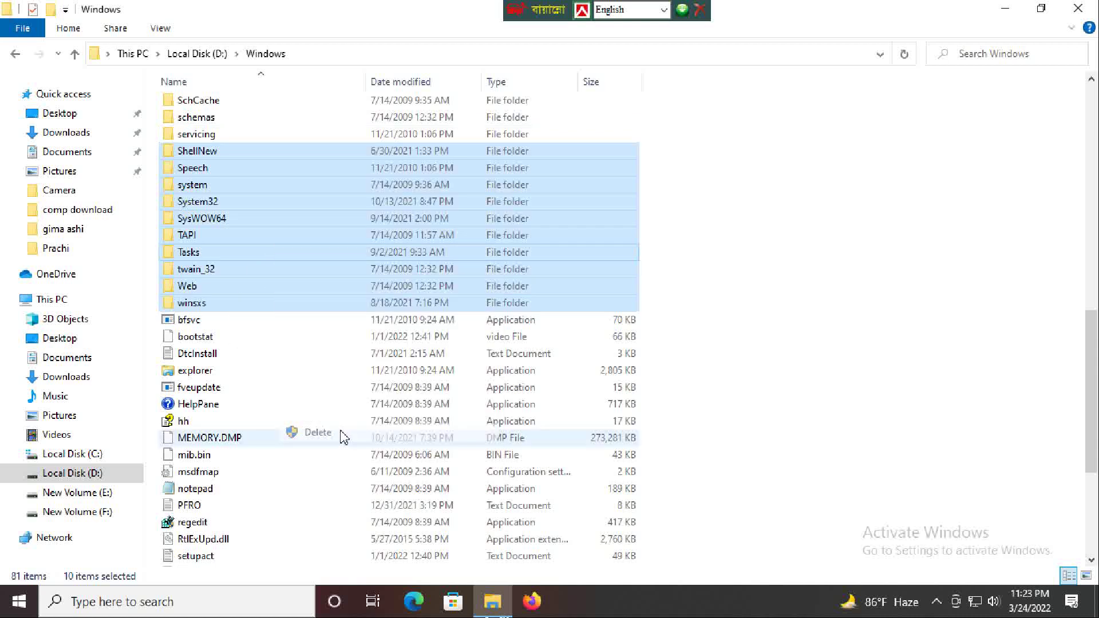
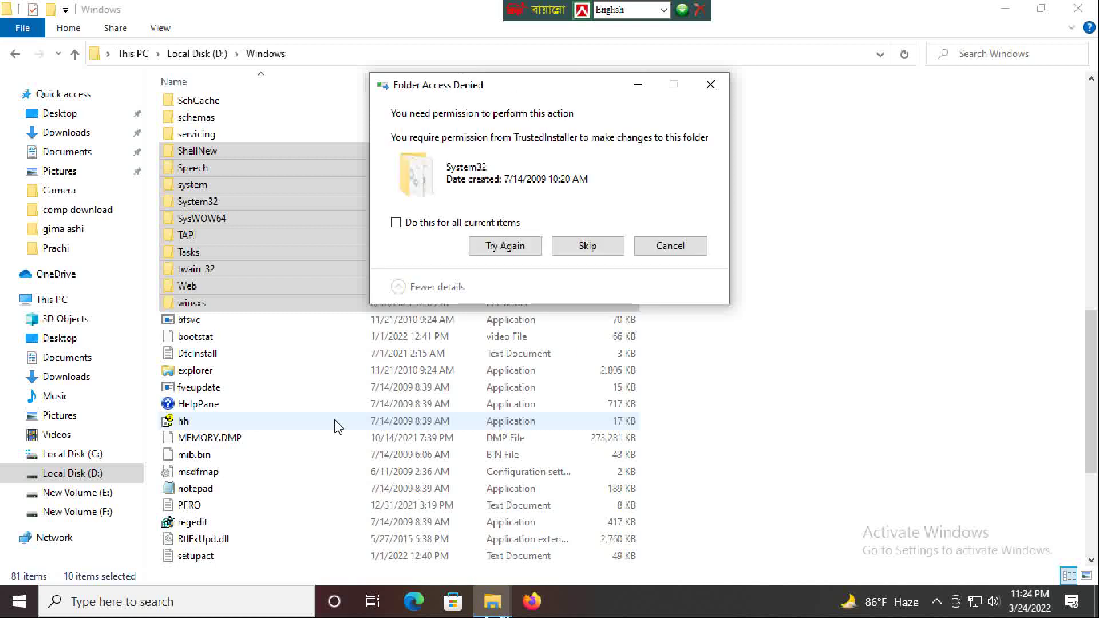
pyautogui.click(586, 247)
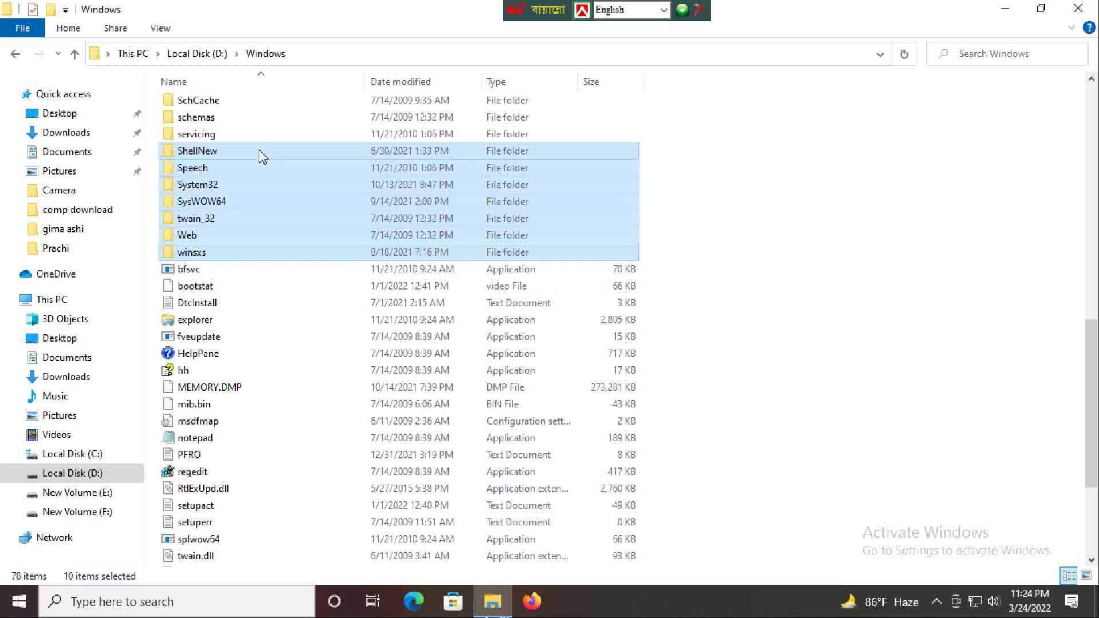
# - Inspect the contents of the ShellNew folder and return to the Windows folder
pyautogui.click(357, 153)
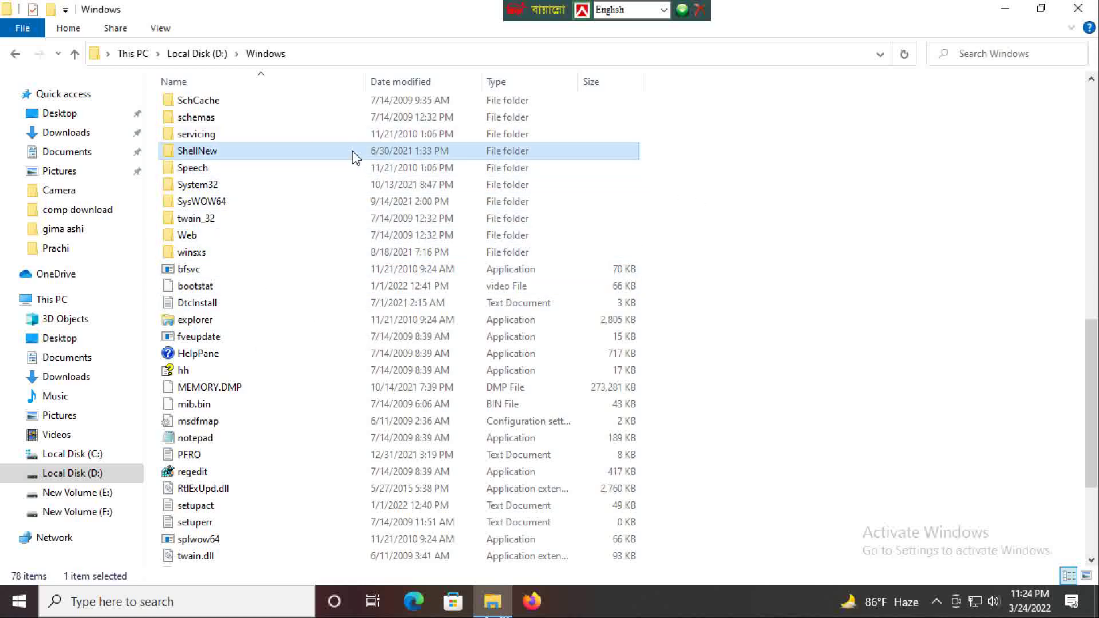
pyautogui.doubleClick(356, 153)
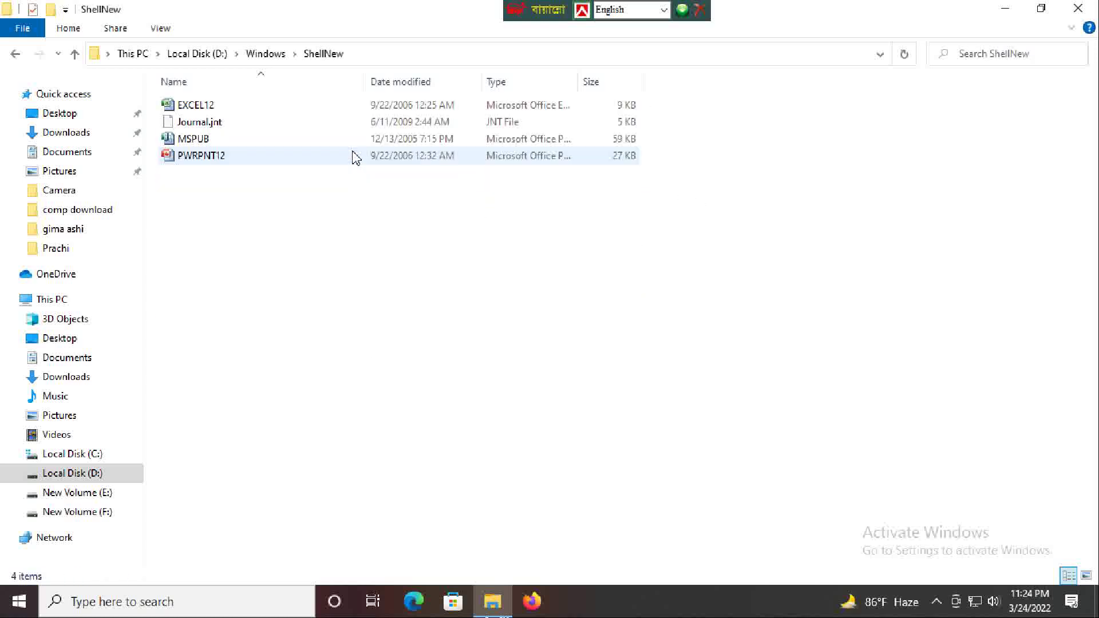
pyautogui.click(17, 54)
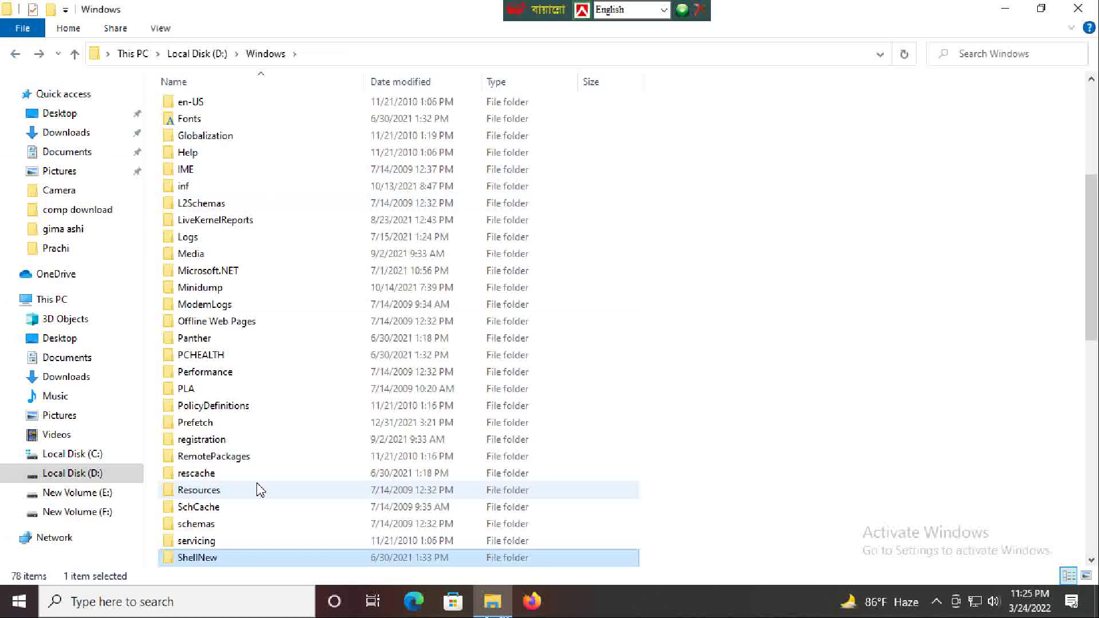
# - Try to delete the ShellNew folder, retrying once before dismissing the permission request
pyautogui.scroll(-2, 304, 461)
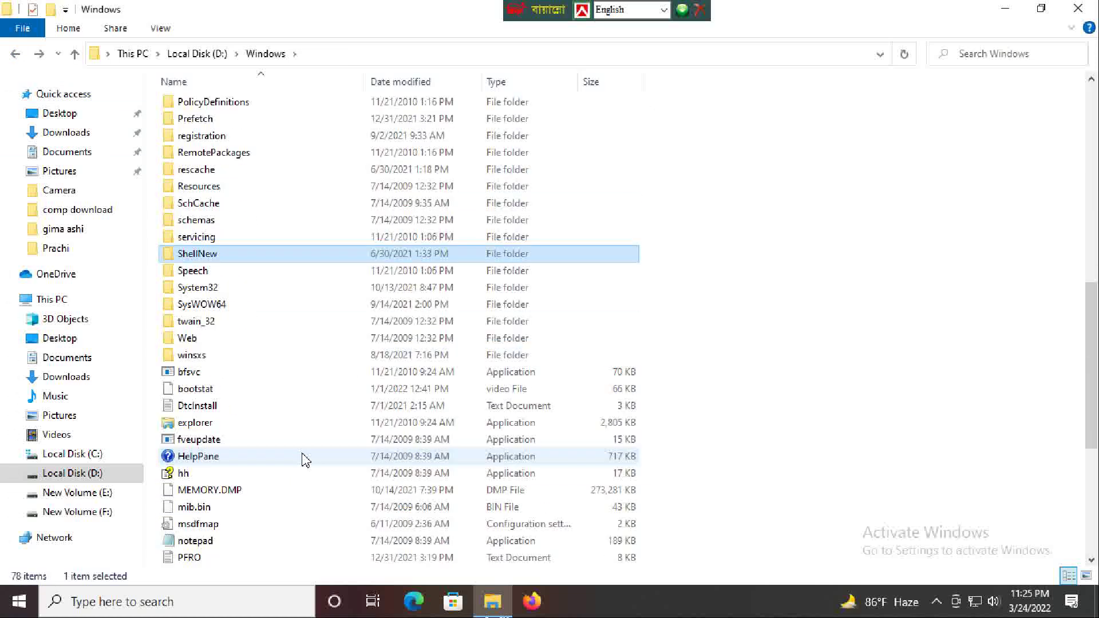
pyautogui.rightClick(258, 253)
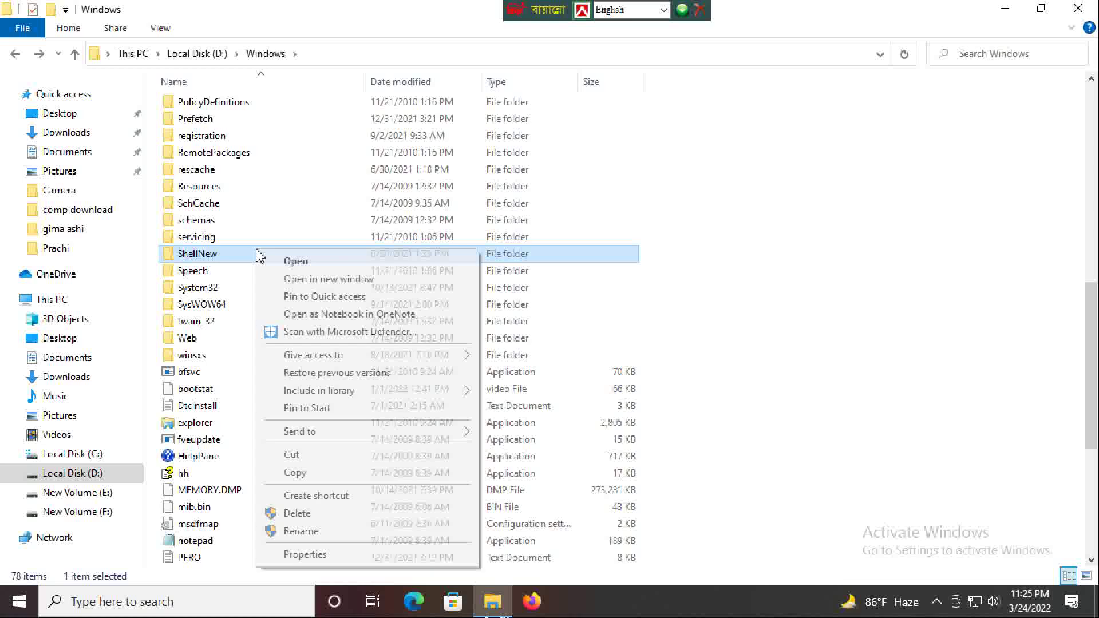
pyautogui.click(297, 513)
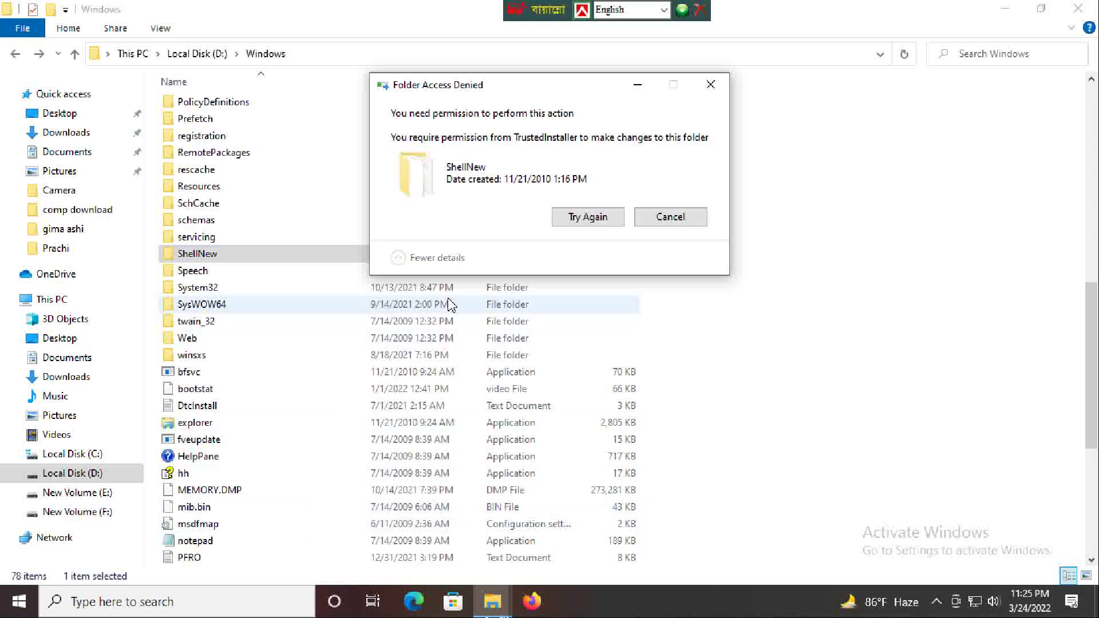
pyautogui.click(597, 222)
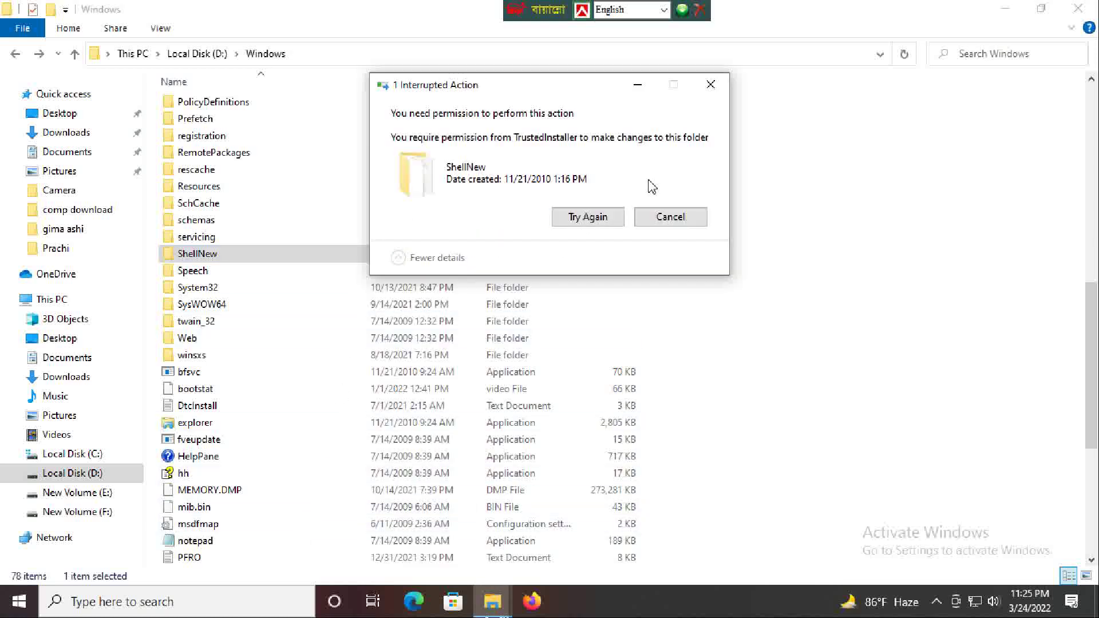
pyautogui.click(710, 86)
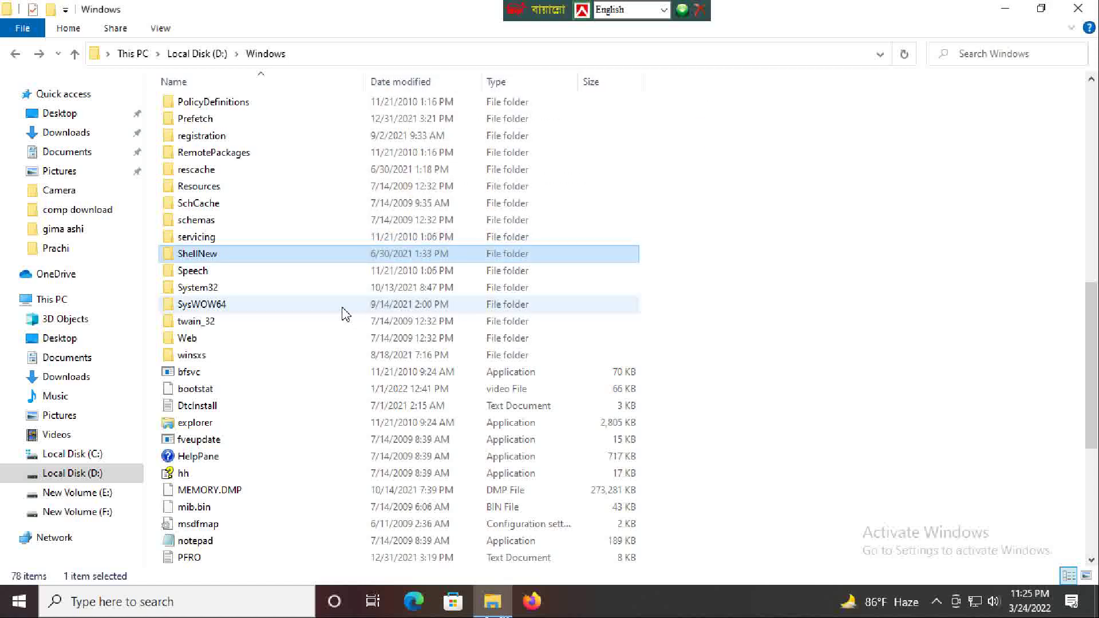
# - Open the Speech folder and examine its Common folder down to the en-US subfolder
pyautogui.doubleClick(264, 276)
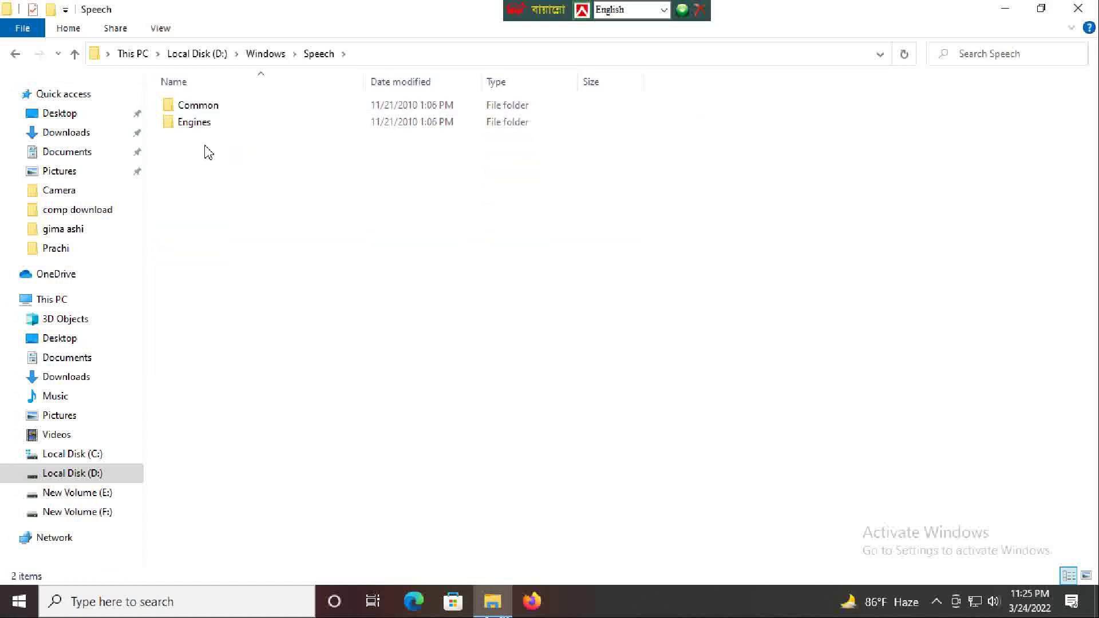
pyautogui.doubleClick(216, 111)
pyautogui.doubleClick(221, 111)
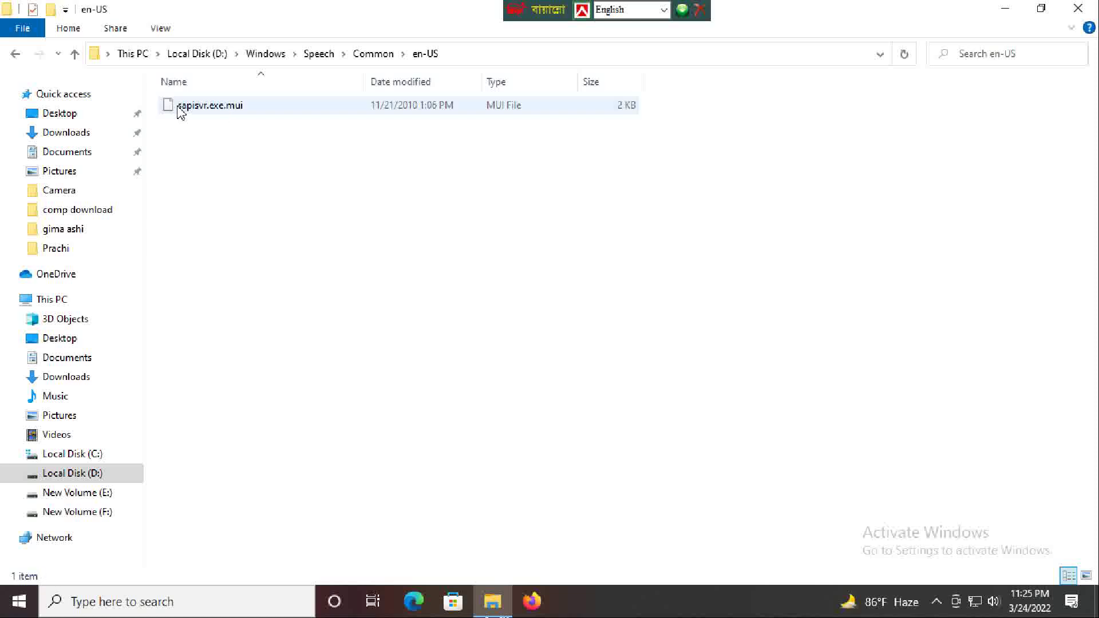
# - Return to the Windows folder and try to delete the Speech folder, dismissing the permission request
pyautogui.click(17, 55)
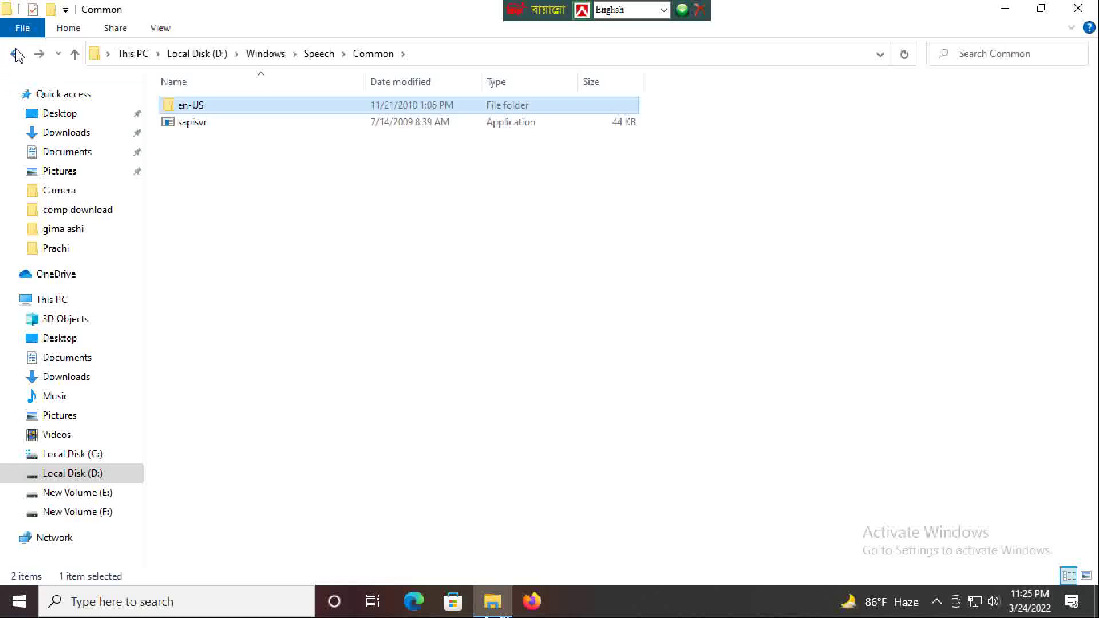
pyautogui.click(17, 55)
pyautogui.click(15, 55)
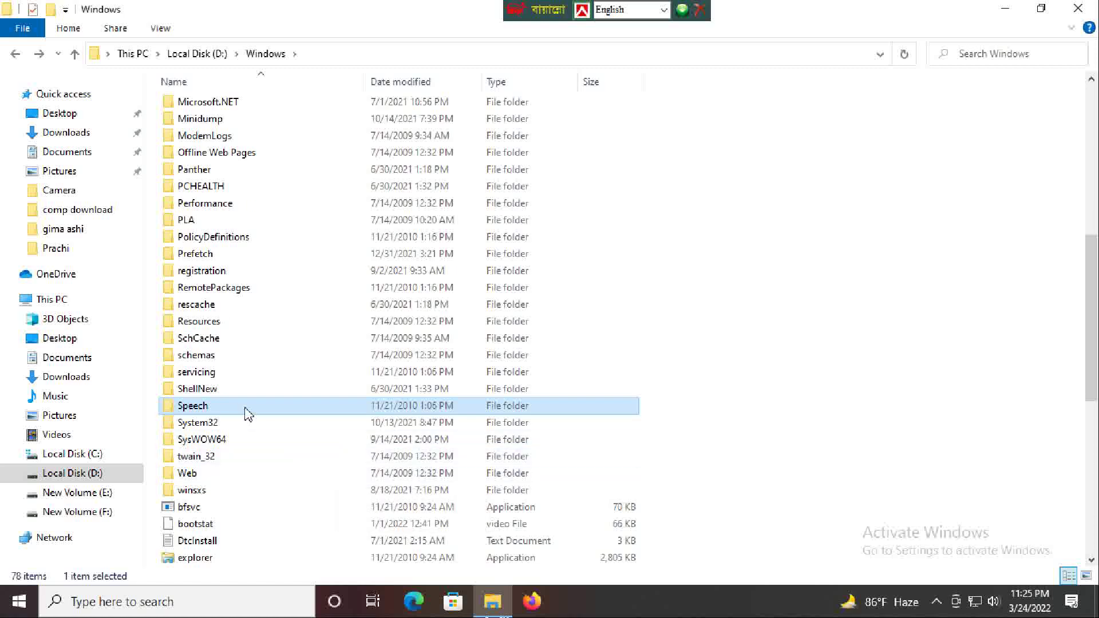
pyautogui.rightClick(247, 411)
pyautogui.click(297, 354)
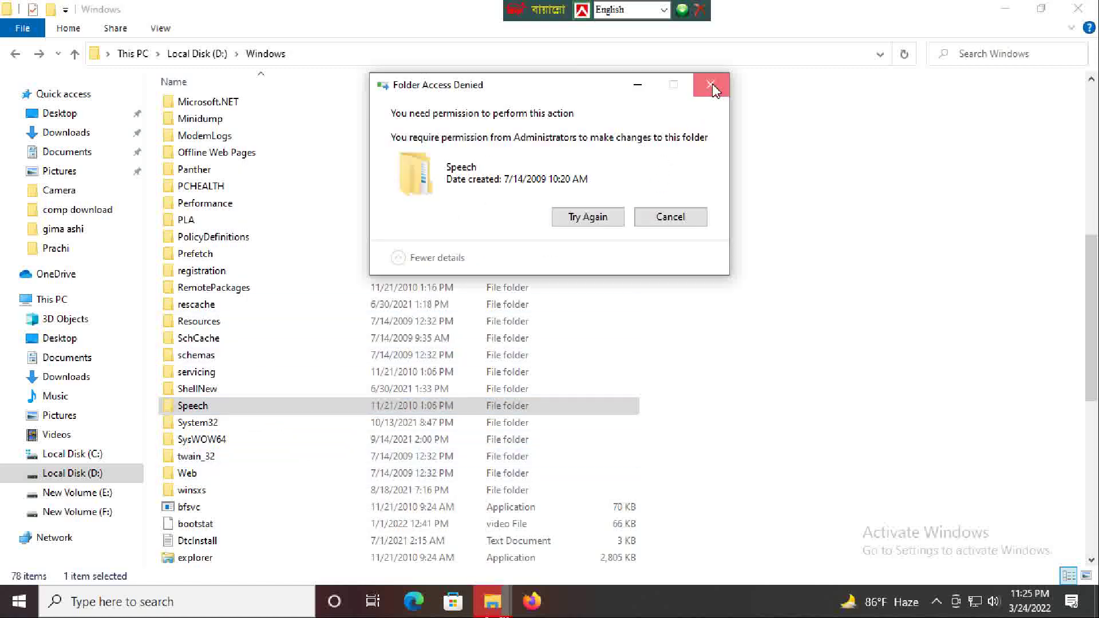
pyautogui.click(710, 85)
# - Open the System32 folder, examine its subfolders and system files down the list, and close the window
pyautogui.doubleClick(239, 428)
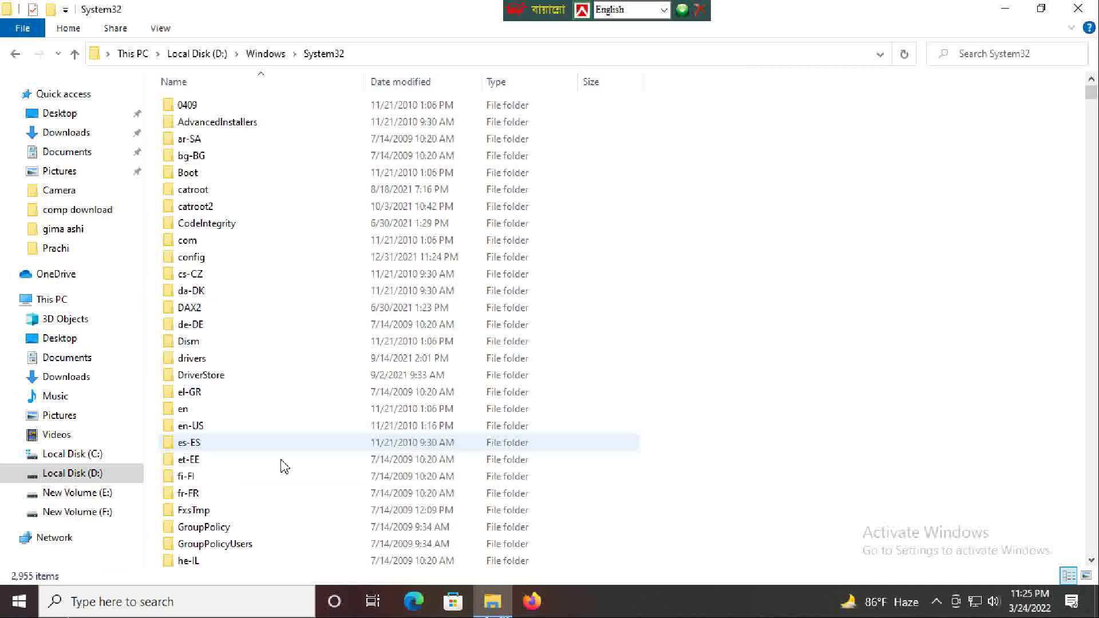
pyautogui.scroll(-12, 287, 266)
pyautogui.scroll(-18, 286, 266)
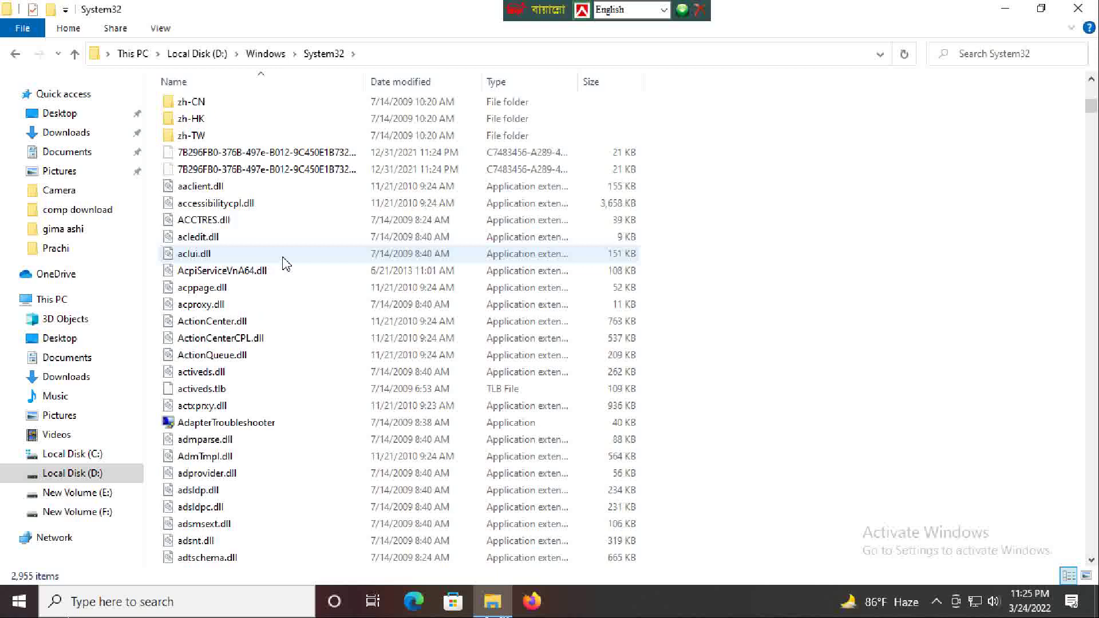
pyautogui.scroll(-20, 287, 264)
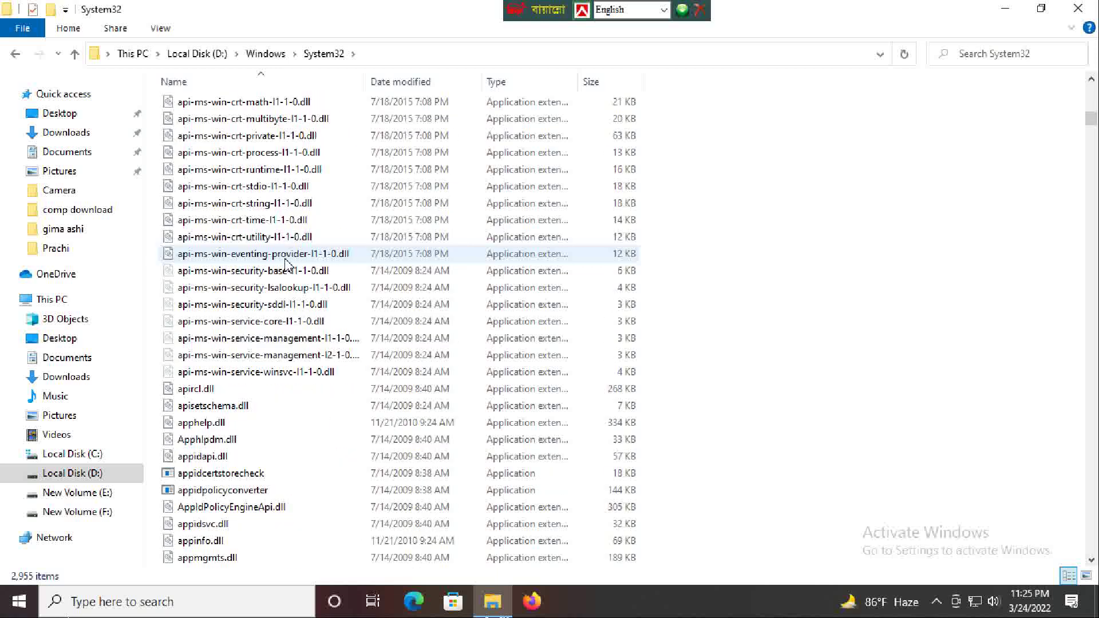
pyautogui.scroll(-20, 289, 266)
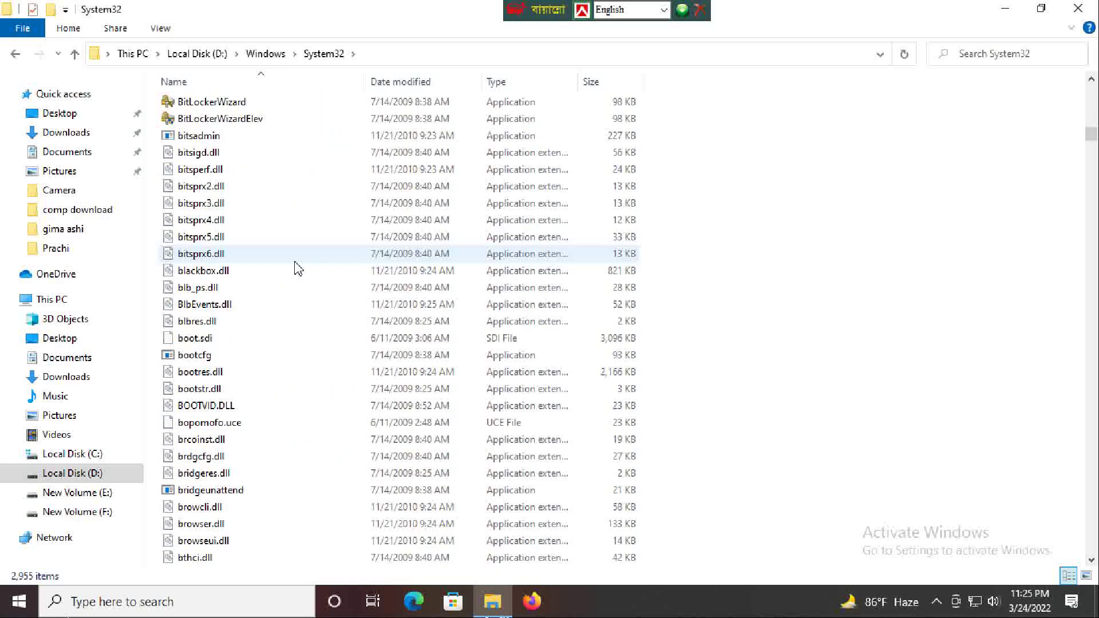
pyautogui.scroll(-20, 298, 269)
pyautogui.scroll(7, 303, 266)
pyautogui.moveTo(882, 324); pyautogui.dragTo(597, 615)
pyautogui.scroll(-15, 314, 451)
pyautogui.scroll(-20, 314, 434)
pyautogui.scroll(-20, 887, 338)
pyautogui.scroll(-20, 544, 409)
pyautogui.scroll(-20, 542, 394)
pyautogui.scroll(-20, 542, 394)
pyautogui.scroll(-20, 971, 272)
pyautogui.scroll(-20, 5, 92)
pyautogui.scroll(-20, 18, 63)
pyautogui.scroll(-20, 969, 177)
pyautogui.scroll(-20, 699, 351)
pyautogui.scroll(-20, 700, 354)
pyautogui.scroll(-20, 699, 354)
pyautogui.scroll(-20, 481, 370)
pyautogui.scroll(-20, 626, 373)
pyautogui.scroll(-20, 809, 366)
pyautogui.click(201, 389)
pyautogui.click(1078, 8)
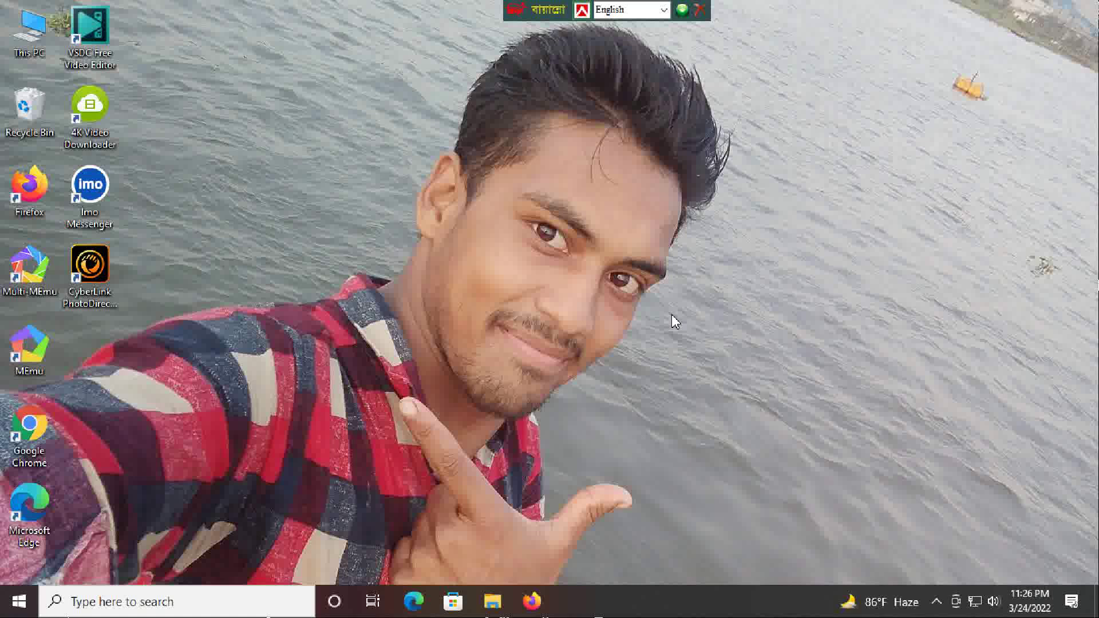
# - Reopen the Windows folder on Local Disk (D:) from This PC and look over its folder list
pyautogui.doubleClick(36, 34)
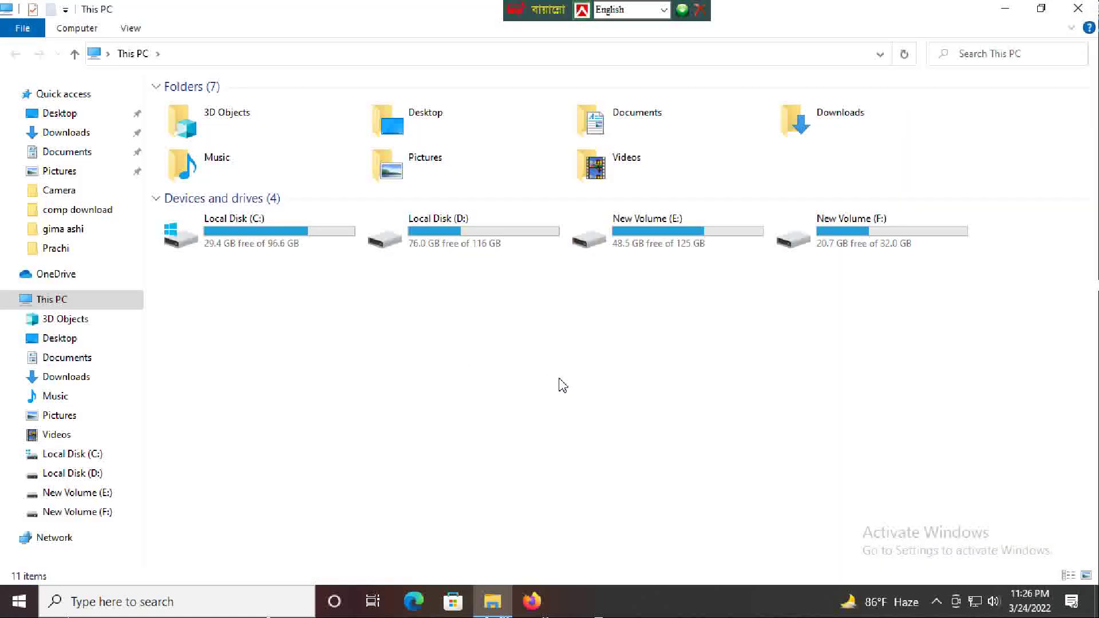
pyautogui.doubleClick(479, 240)
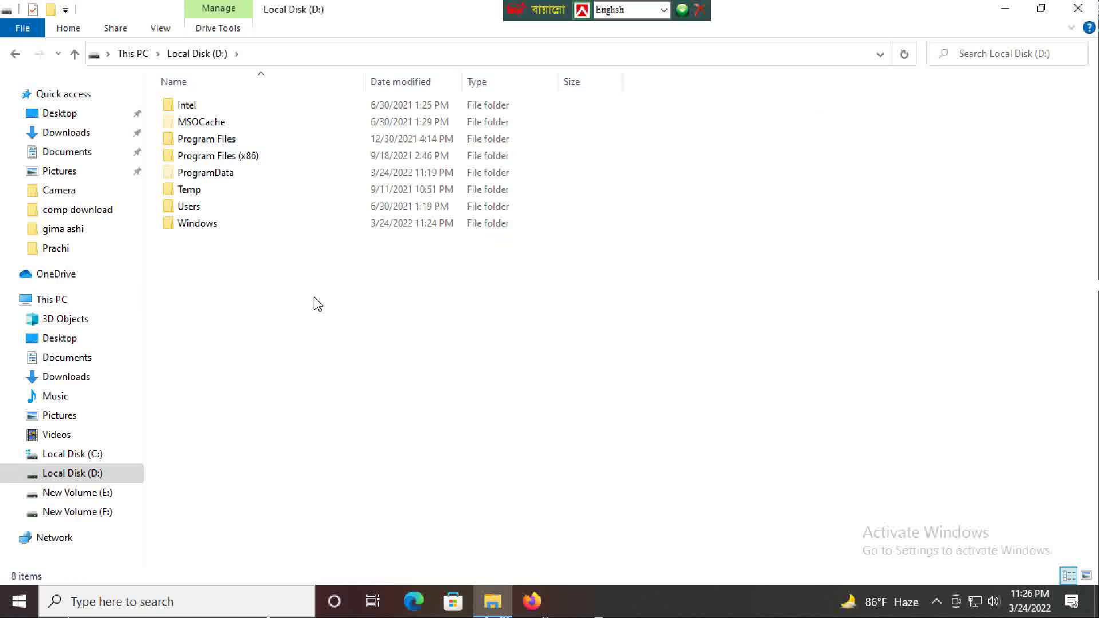
pyautogui.click(255, 226)
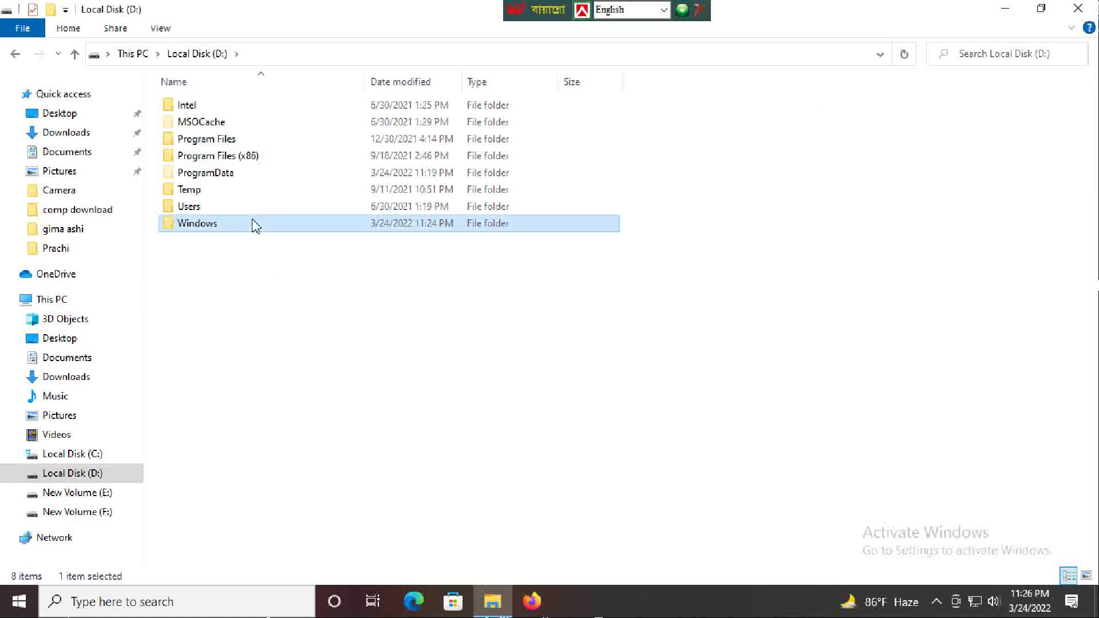
pyautogui.doubleClick(256, 225)
pyautogui.scroll(-5, 304, 284)
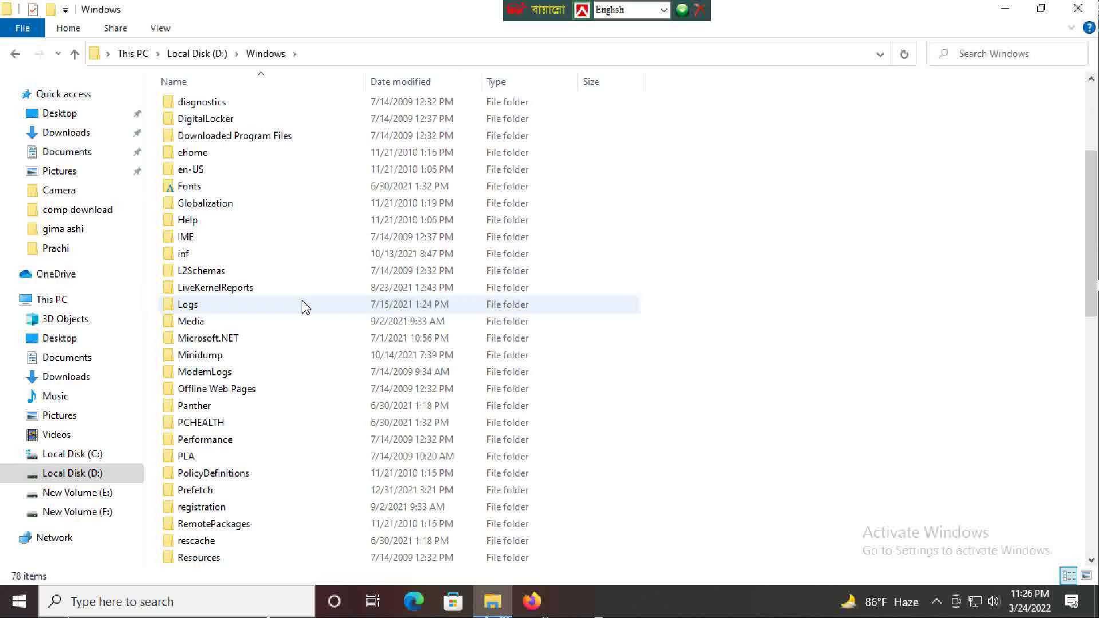
pyautogui.scroll(5, 304, 309)
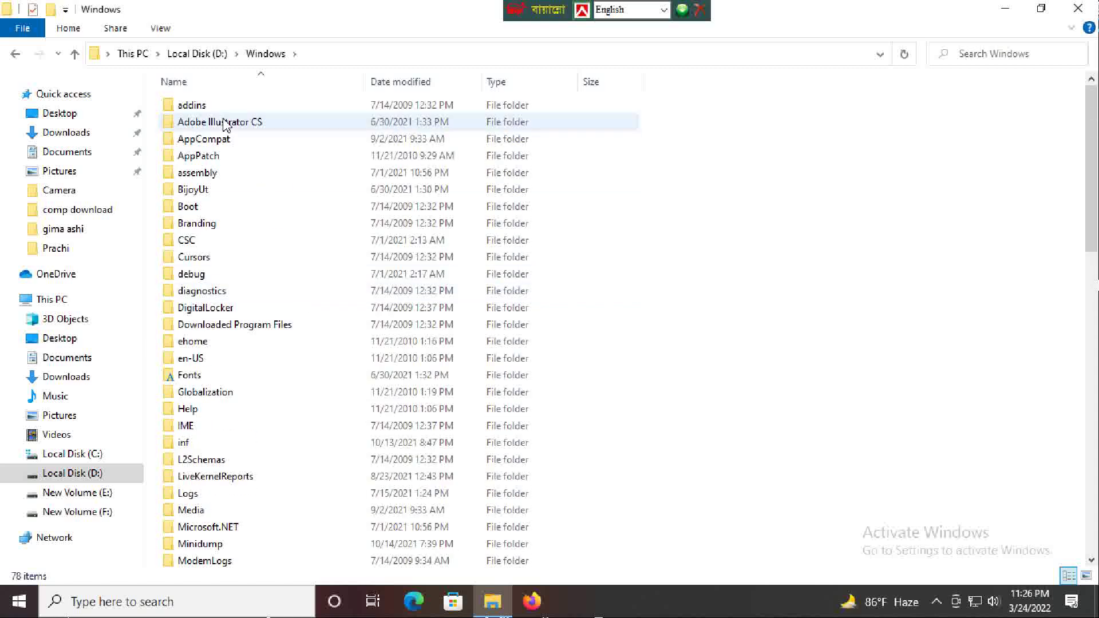
# - Inspect the contents of the addins folder and return to the Windows folder
pyautogui.click(258, 109)
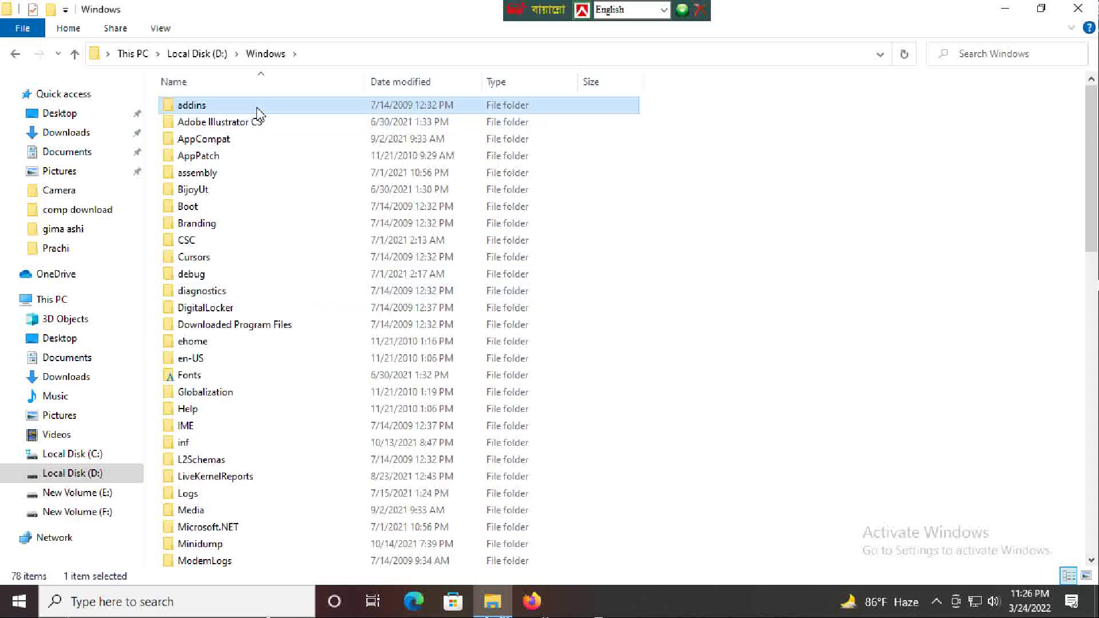
pyautogui.doubleClick(290, 114)
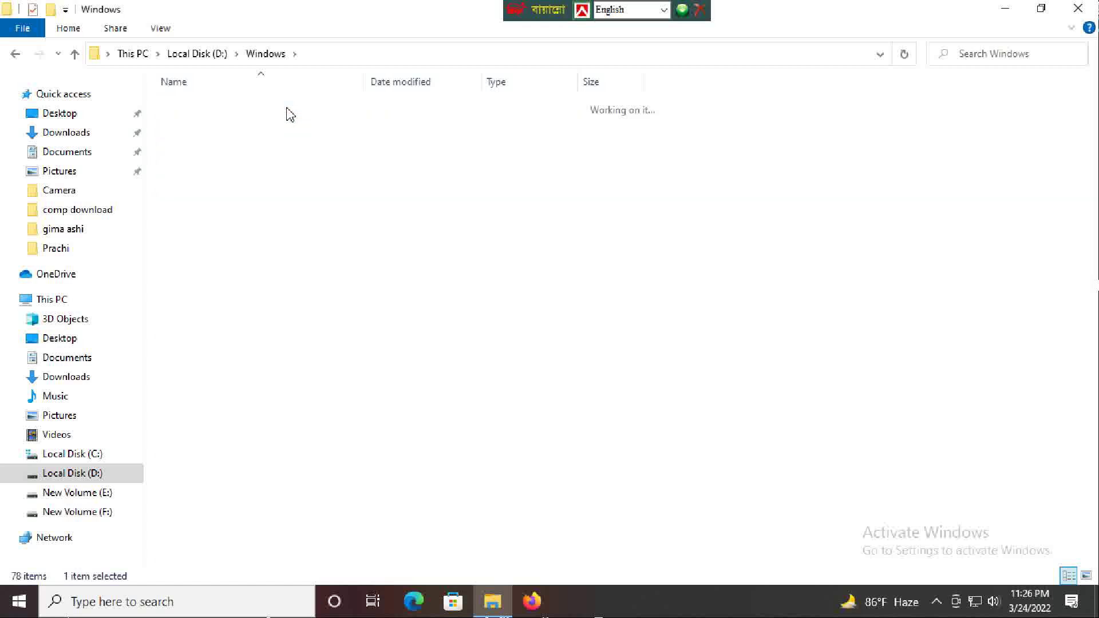
pyautogui.click(14, 54)
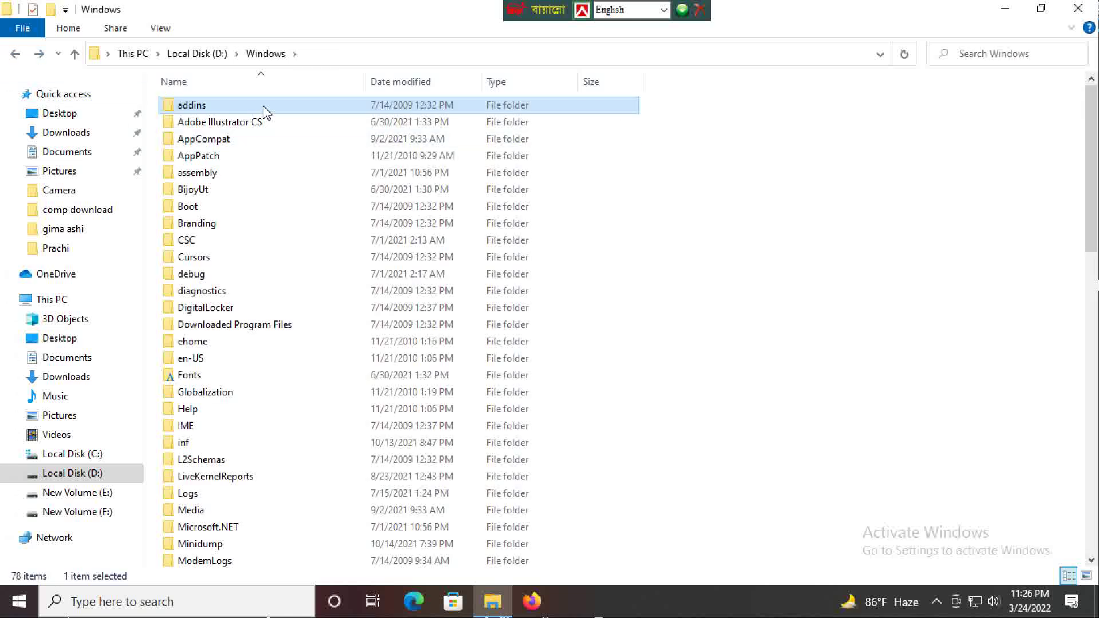
pyautogui.moveTo(272, 114); pyautogui.dragTo(268, 143)
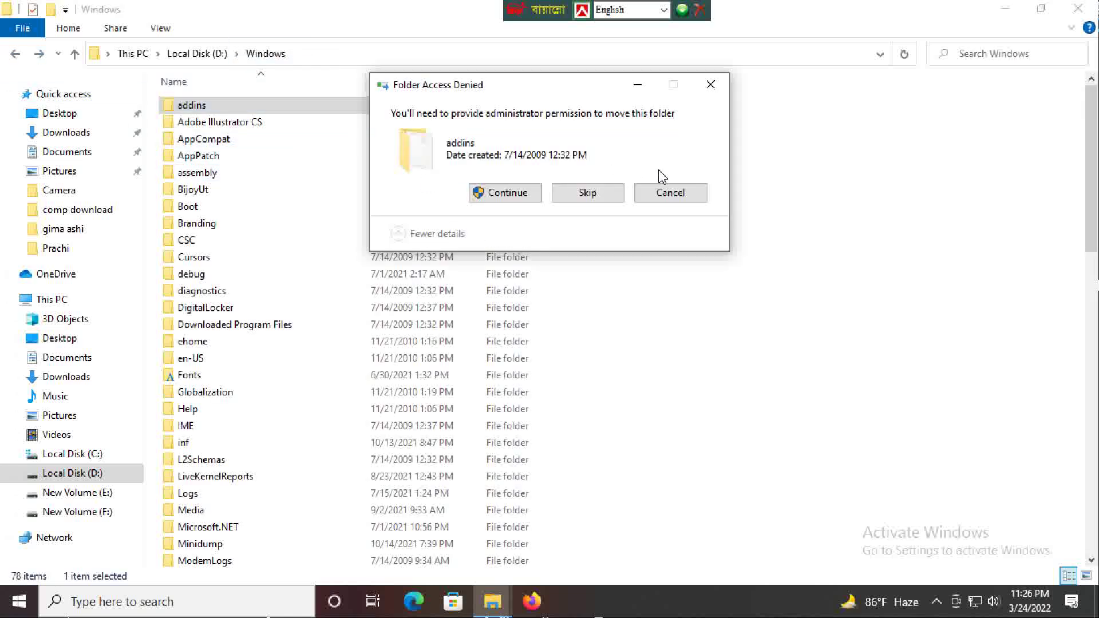
pyautogui.click(710, 89)
pyautogui.moveTo(674, 121); pyautogui.dragTo(388, 113)
pyautogui.moveTo(675, 102); pyautogui.dragTo(389, 159)
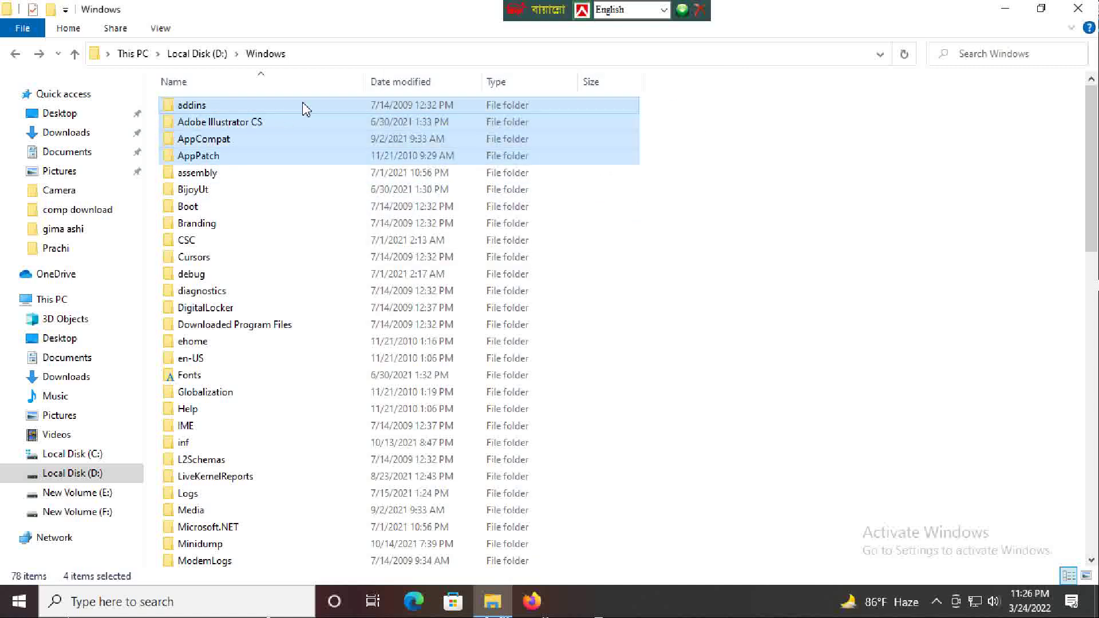
pyautogui.click(698, 204)
# - Check the contents of the Adobe Illustrator CS folder, then delete that folder from the Windows folder
pyautogui.doubleClick(291, 127)
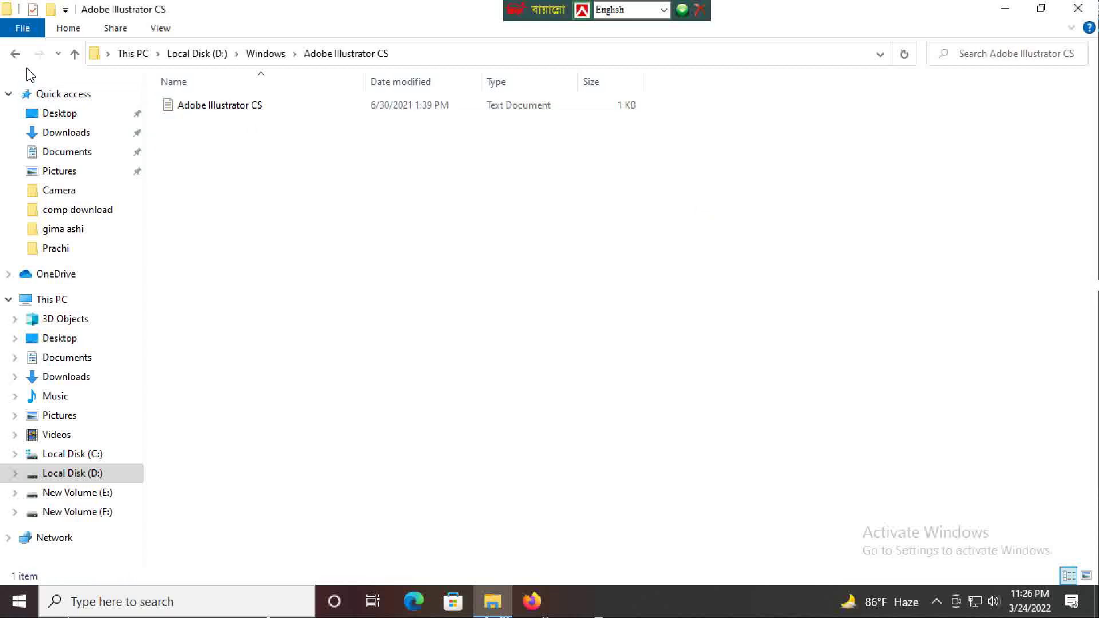
pyautogui.click(16, 55)
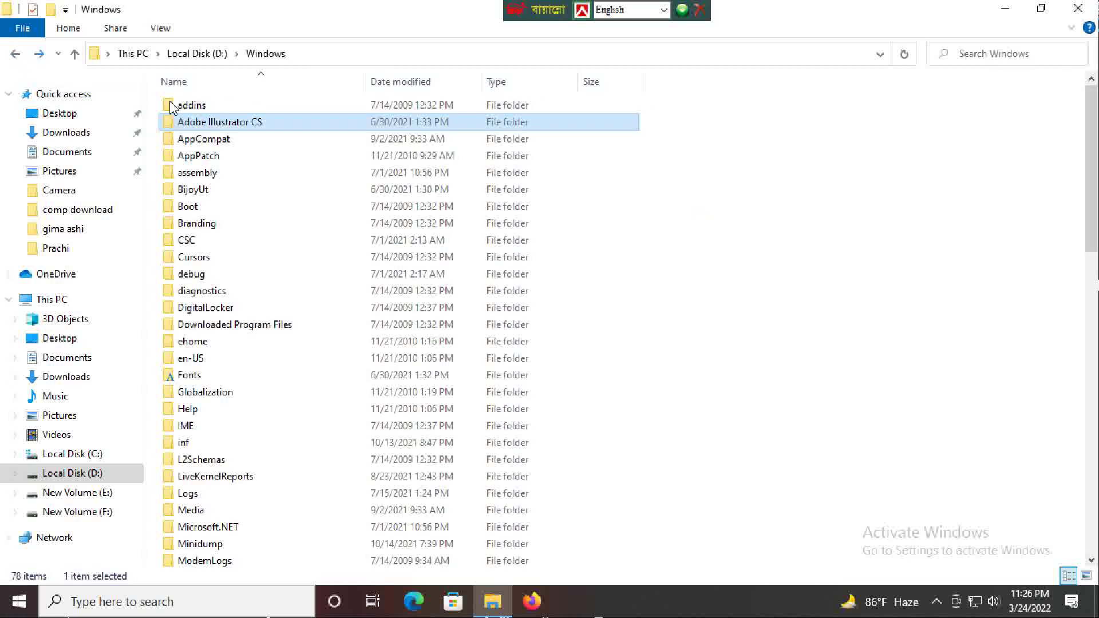
pyautogui.rightClick(309, 121)
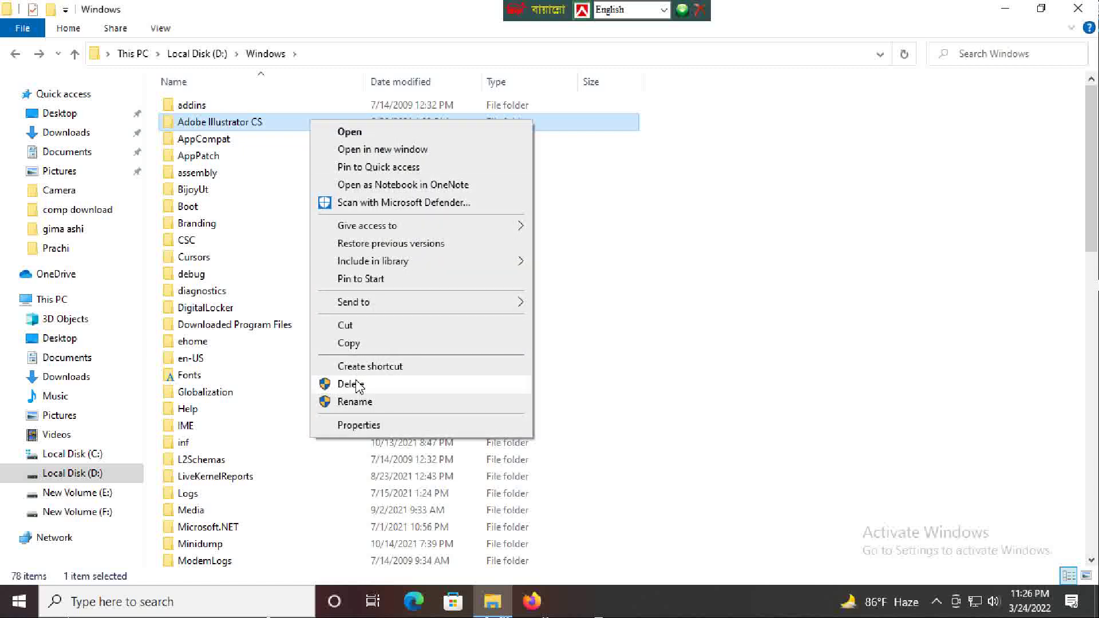
pyautogui.click(358, 384)
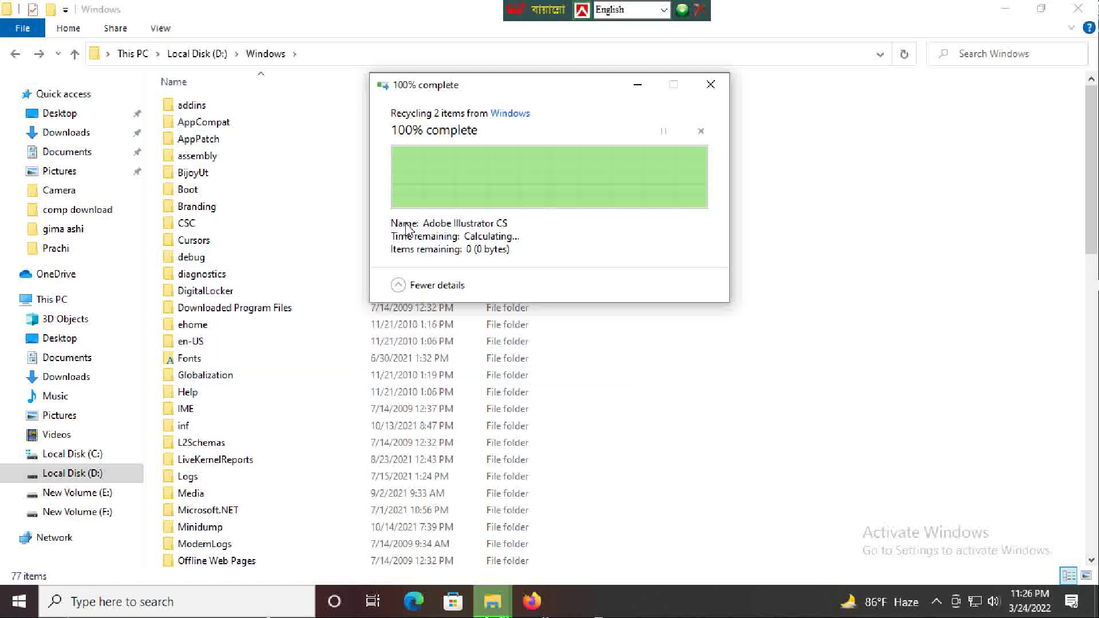
# - Delete the AppCompat folder from the Windows folder
pyautogui.click(247, 123)
pyautogui.rightClick(246, 122)
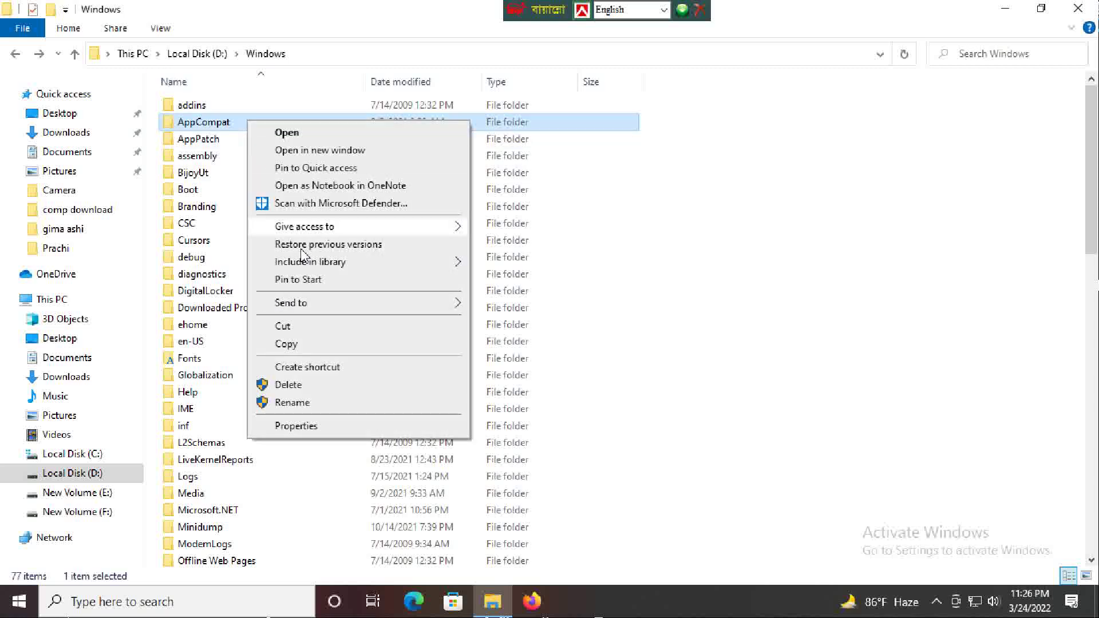
pyautogui.click(311, 388)
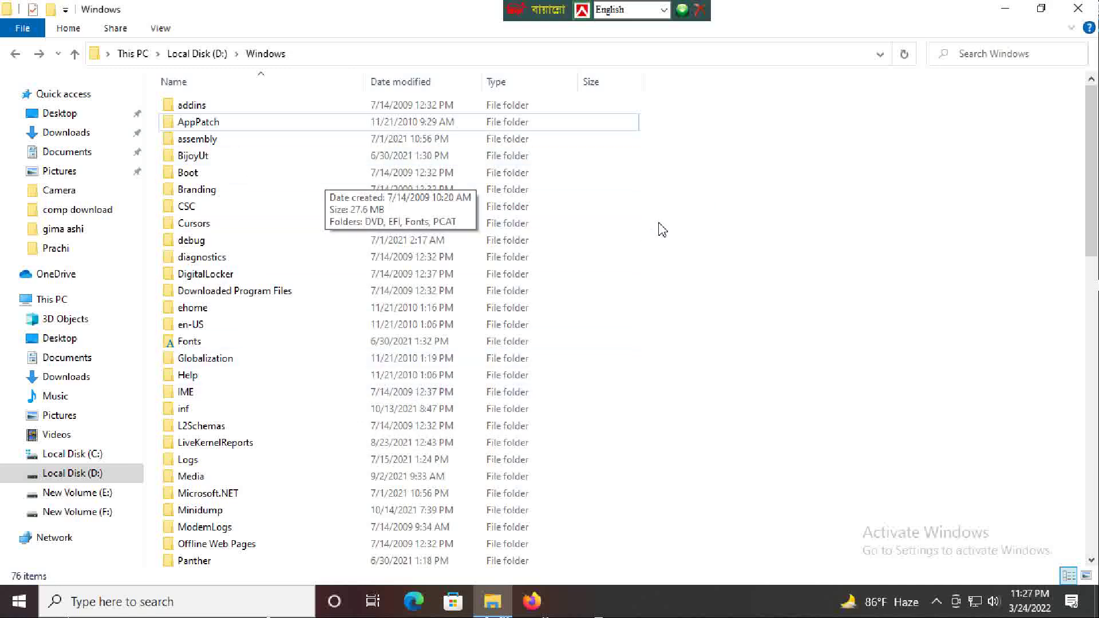
# - Delete the folders from addins through ehome in the Windows folder, retrying CSC and skipping the ones that require extra permission
pyautogui.moveTo(678, 115); pyautogui.dragTo(451, 181)
pyautogui.moveTo(646, 107); pyautogui.dragTo(435, 312)
pyautogui.rightClick(310, 189)
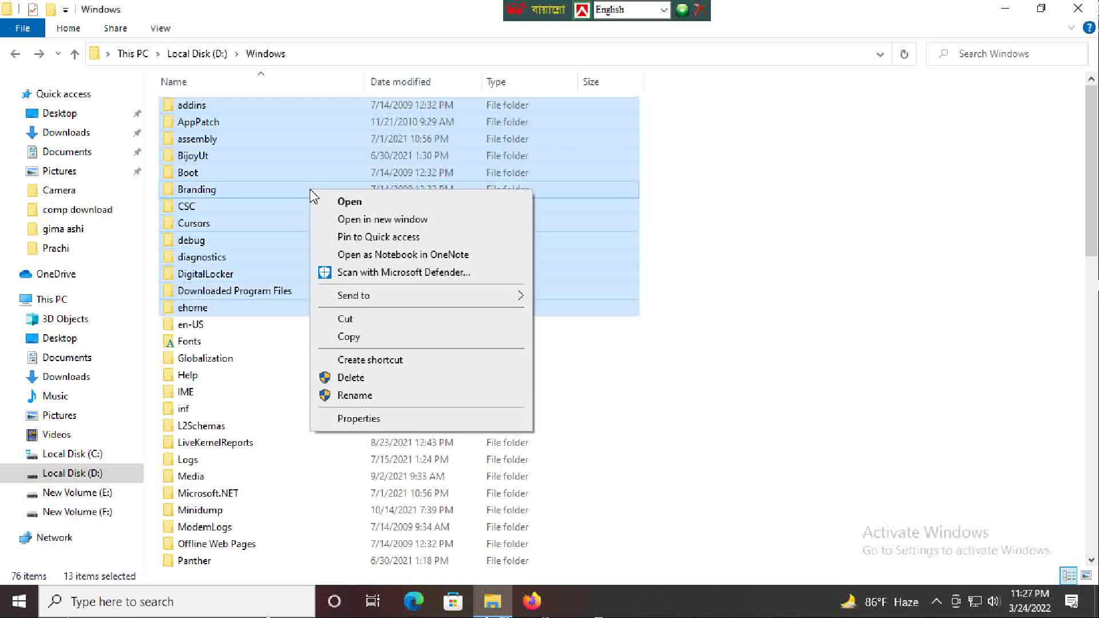
pyautogui.click(359, 378)
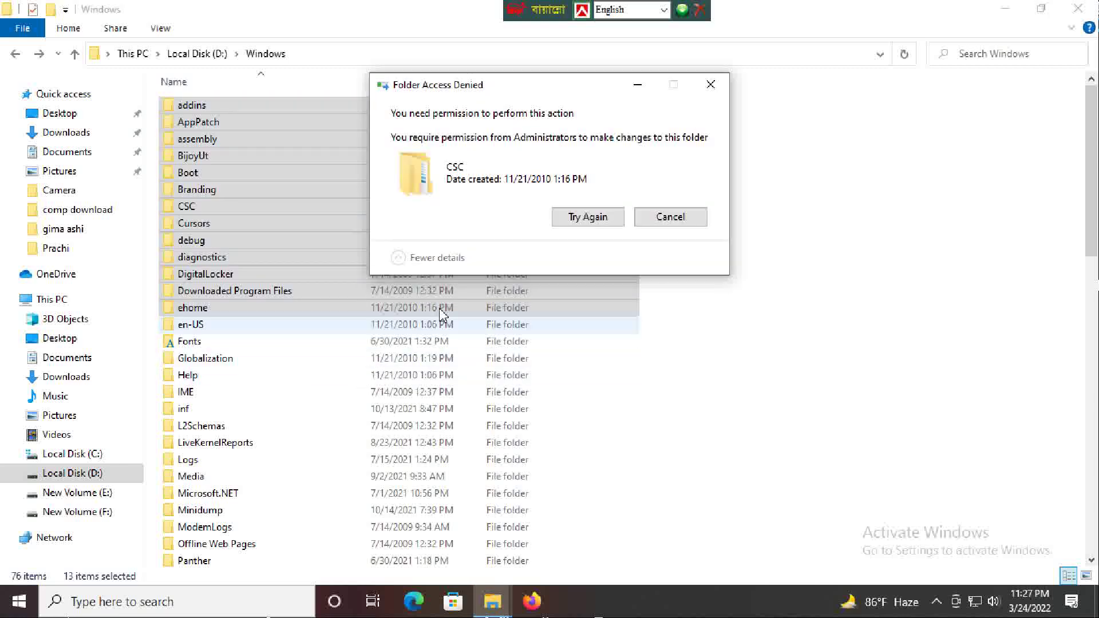
pyautogui.click(588, 217)
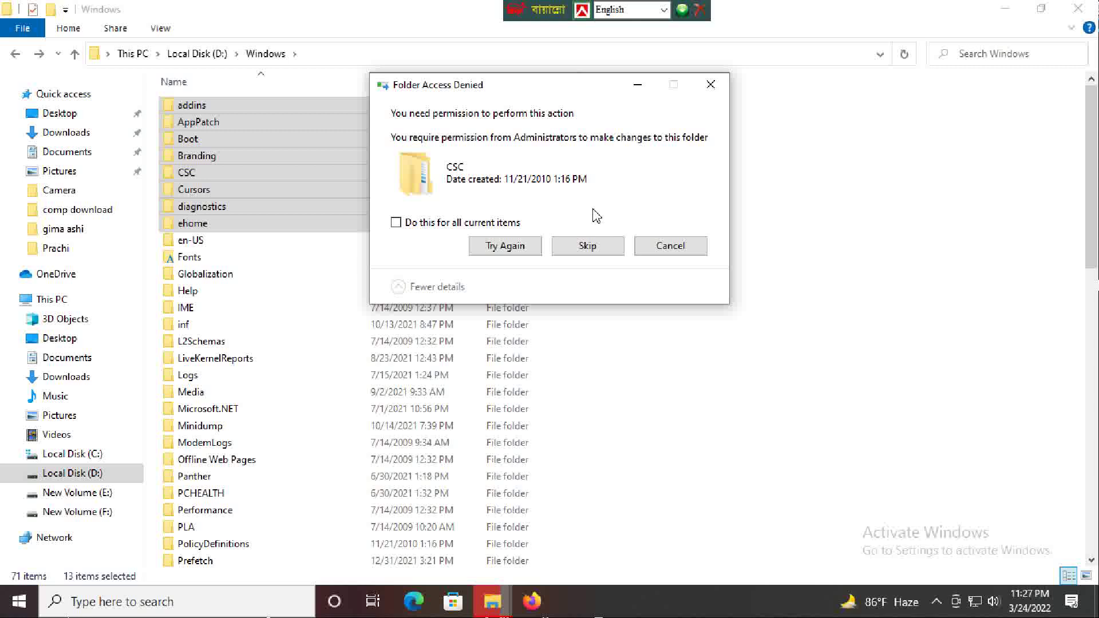
pyautogui.click(513, 246)
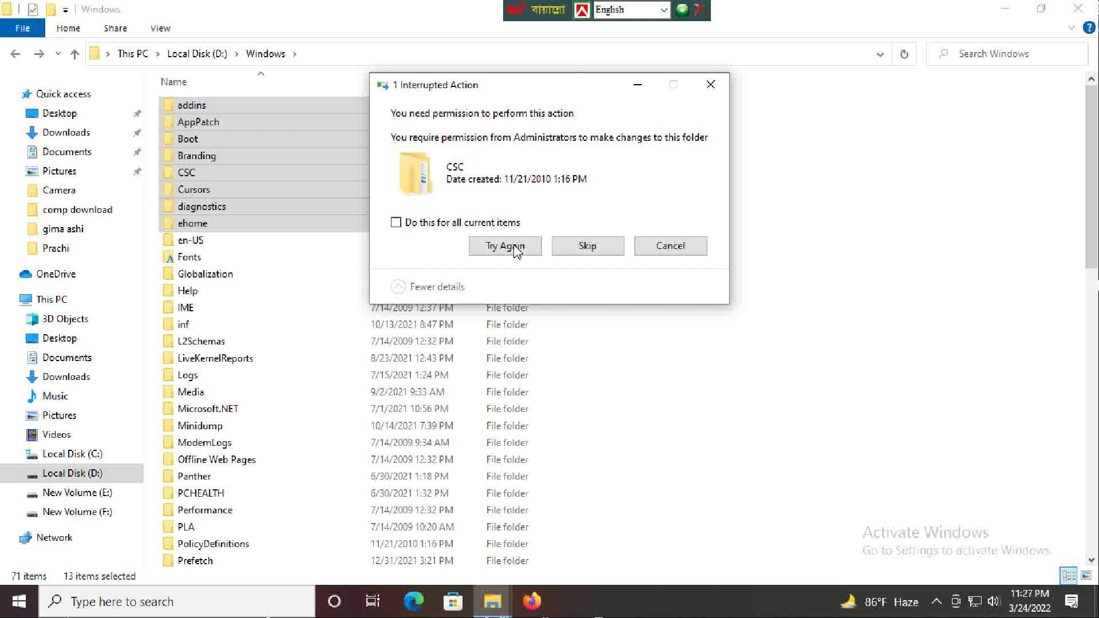
pyautogui.click(602, 248)
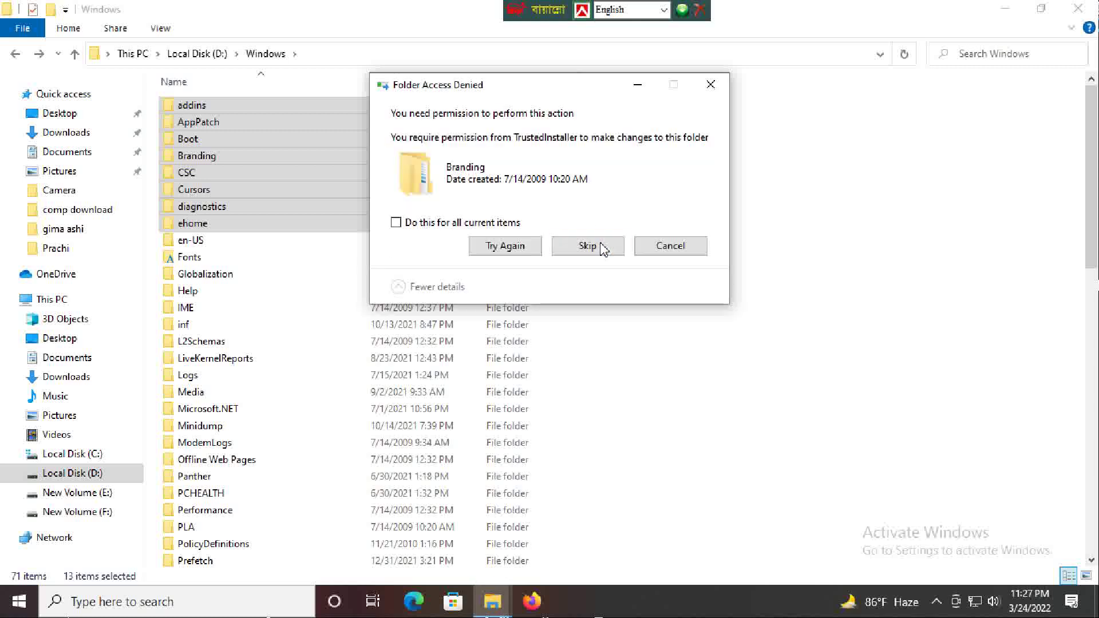
pyautogui.click(602, 247)
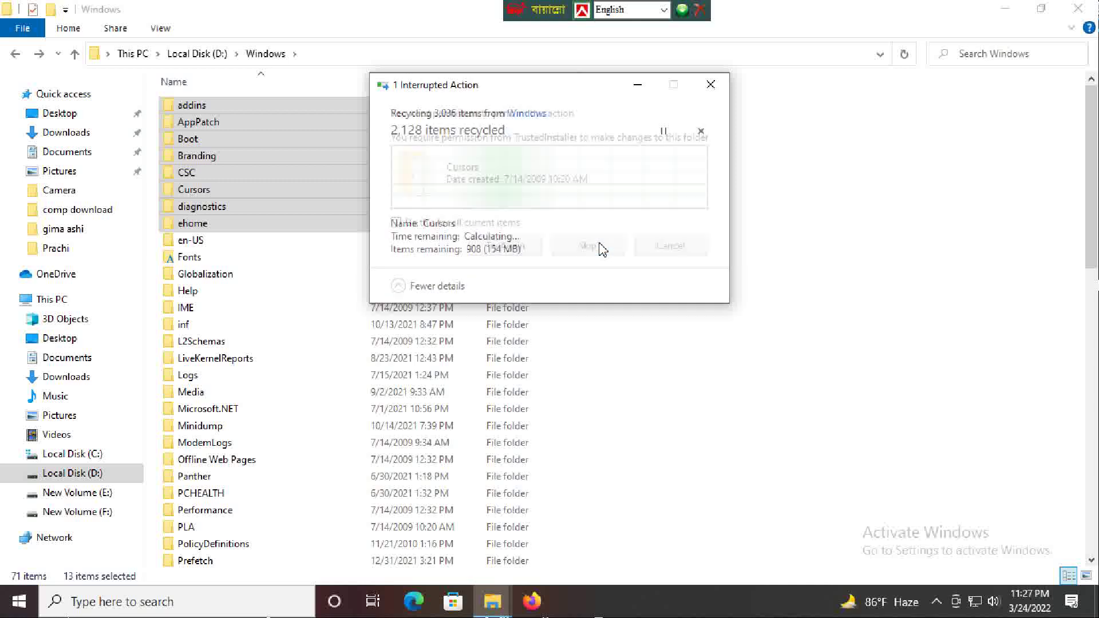
pyautogui.click(603, 248)
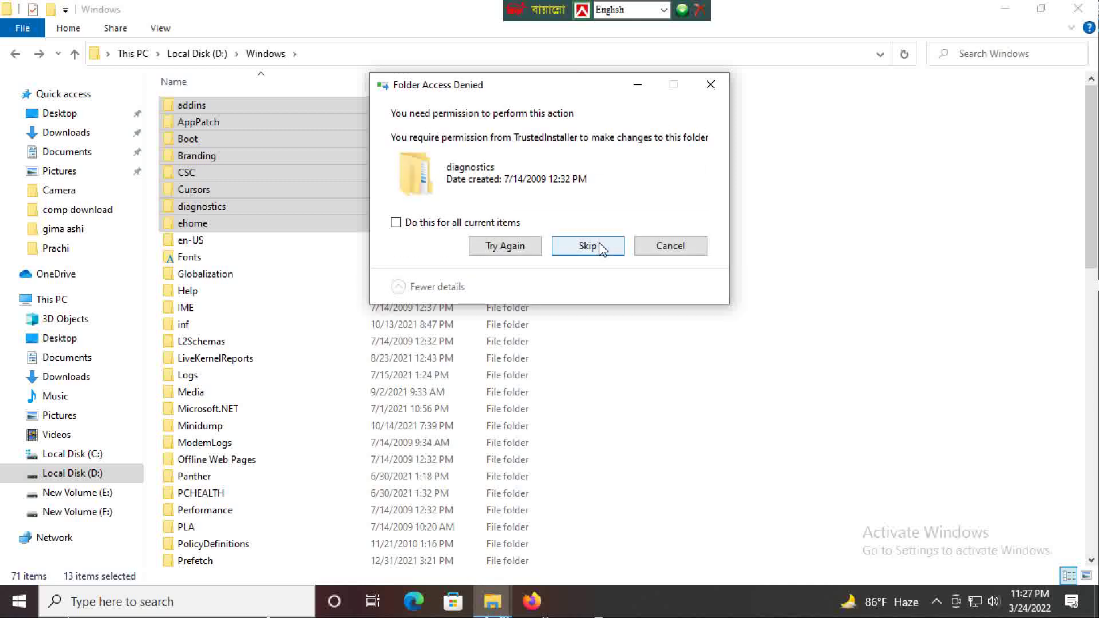
pyautogui.click(601, 247)
pyautogui.click(601, 247)
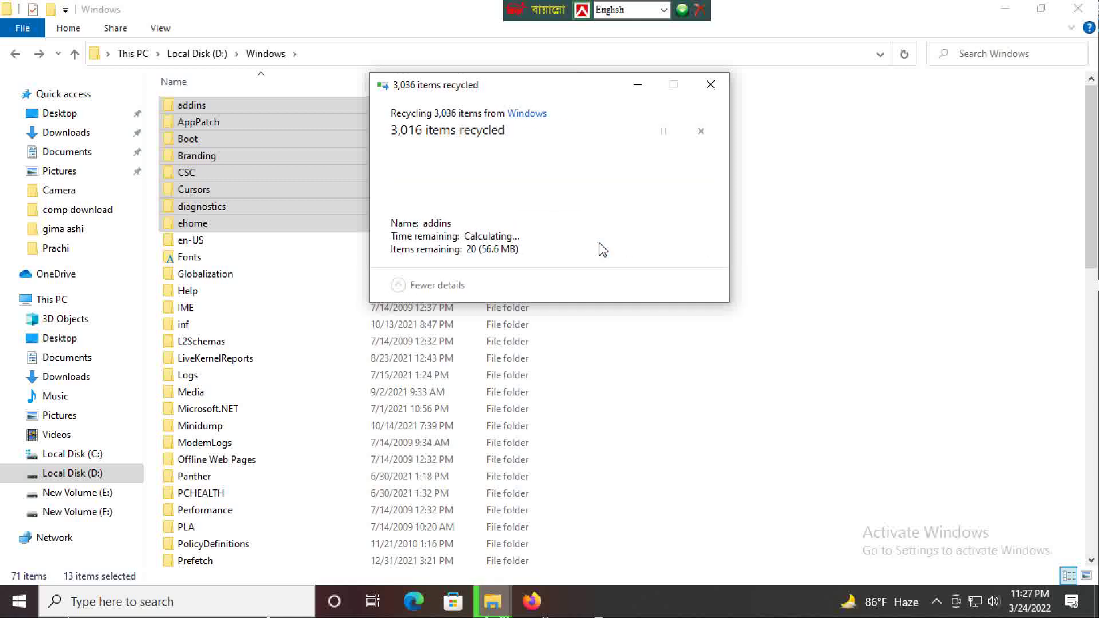
pyautogui.click(601, 247)
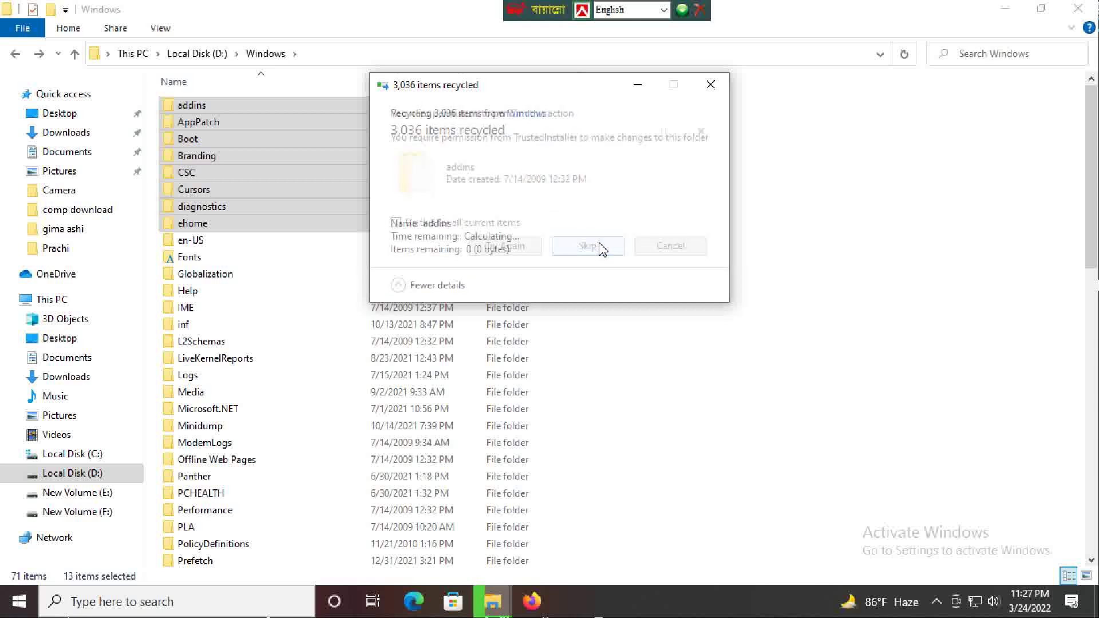
pyautogui.click(601, 248)
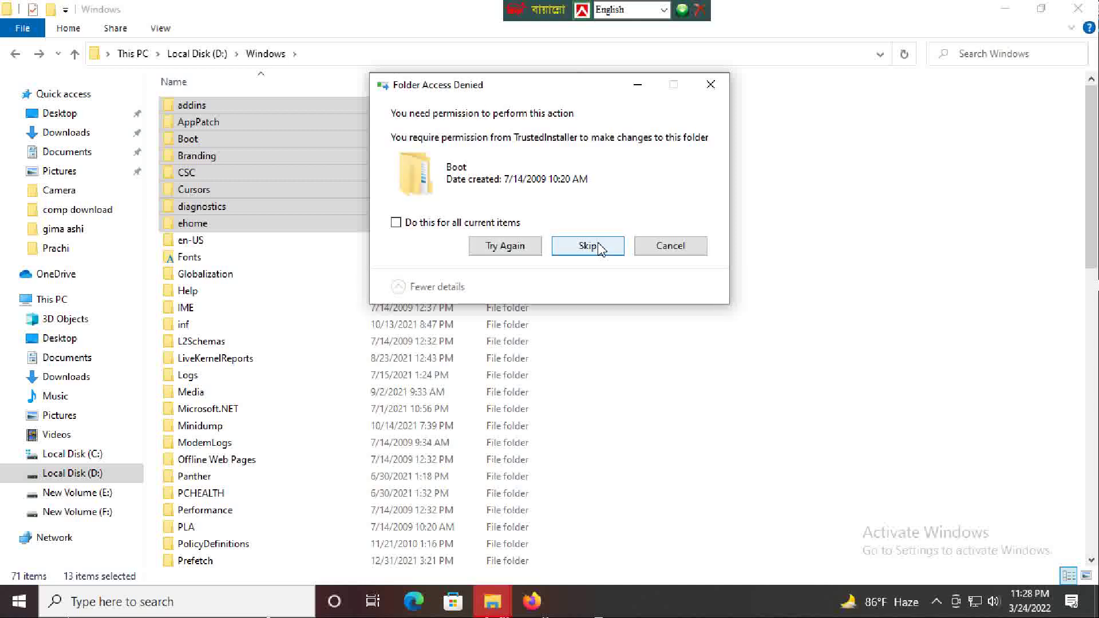
pyautogui.click(589, 246)
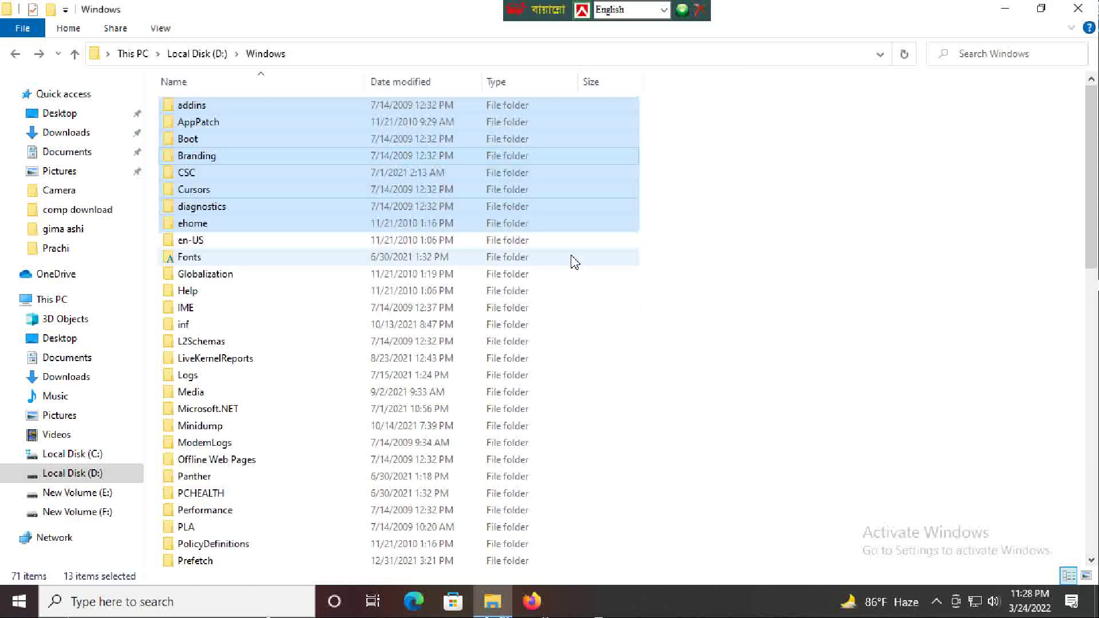
# - Delete the folders from en-US through Media in the Windows folder, retrying en-US and skipping the ones that require extra permission
pyautogui.moveTo(651, 240); pyautogui.dragTo(452, 401)
pyautogui.rightClick(310, 239)
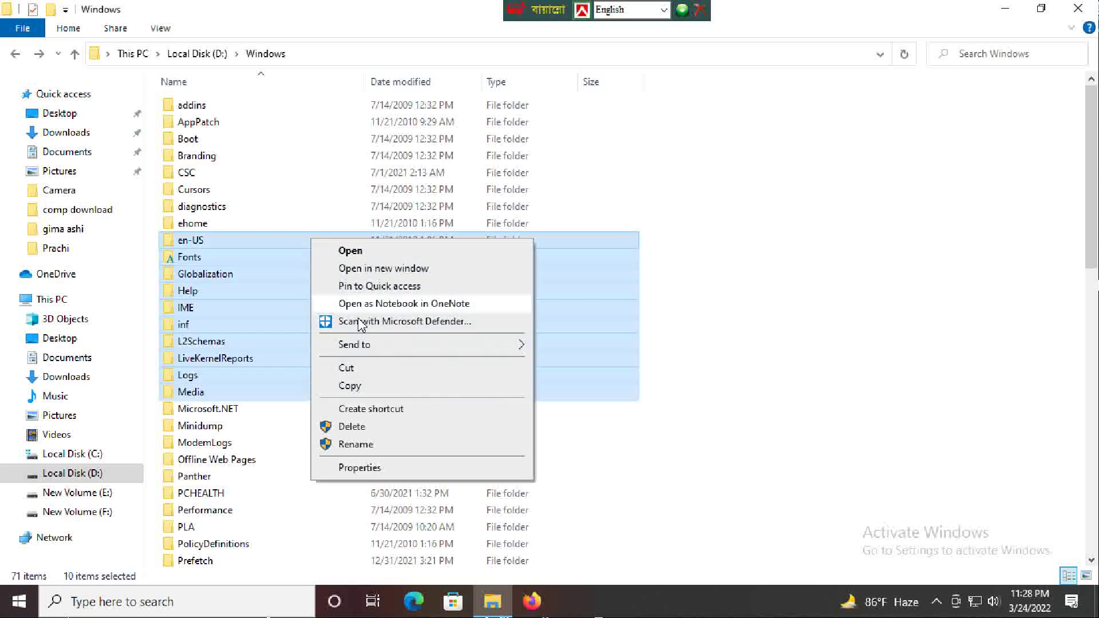
pyautogui.click(360, 426)
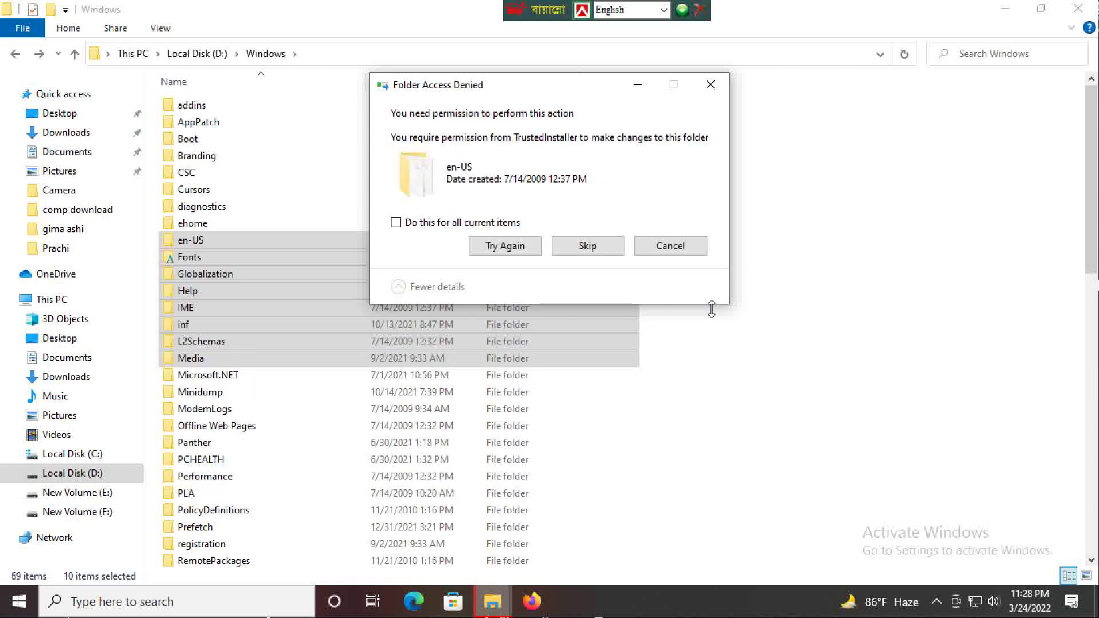
pyautogui.click(511, 247)
pyautogui.click(518, 248)
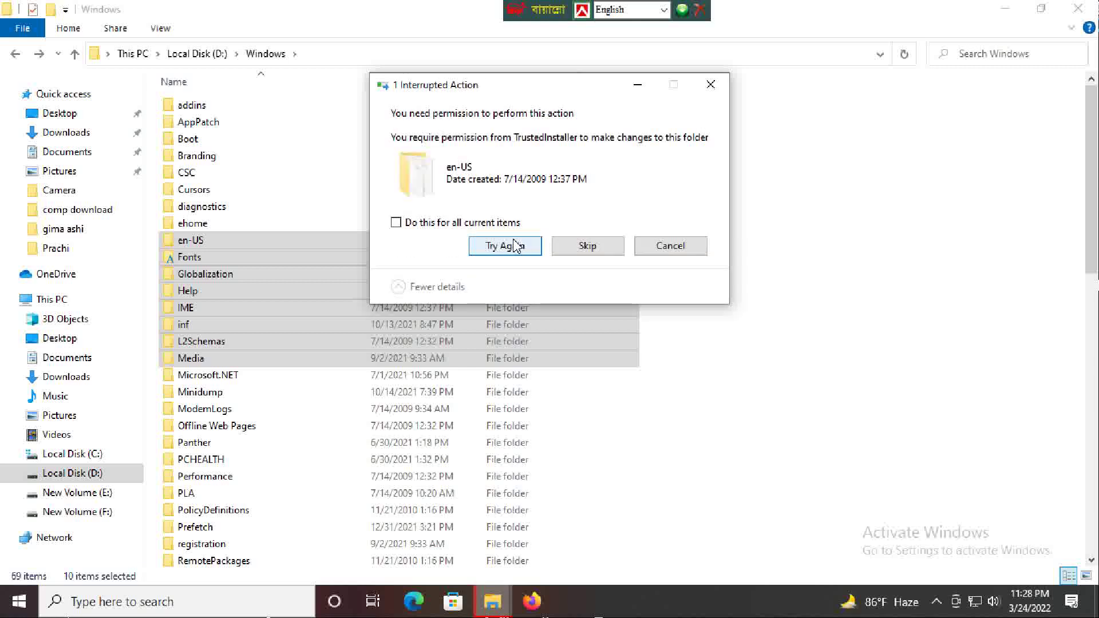
pyautogui.click(516, 247)
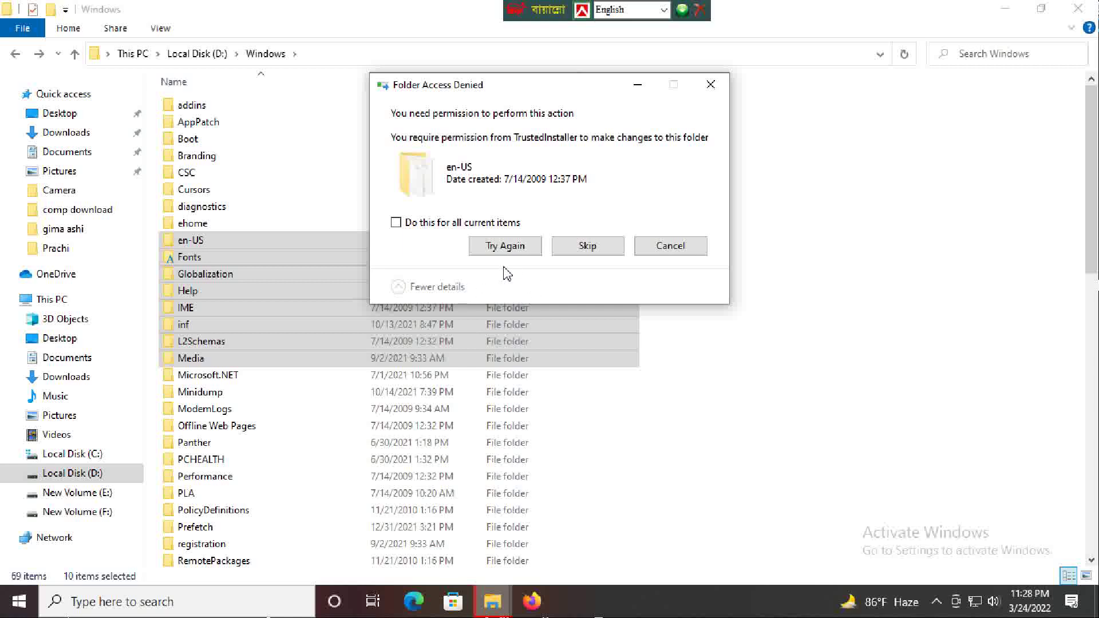
pyautogui.click(504, 247)
pyautogui.click(505, 246)
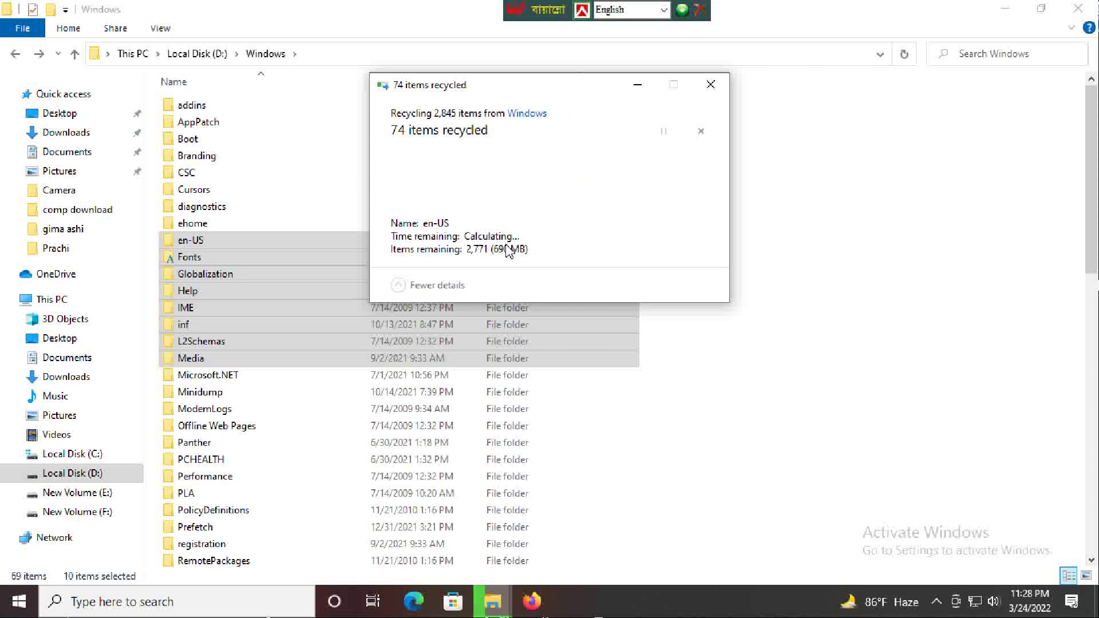
pyautogui.click(590, 249)
pyautogui.click(589, 248)
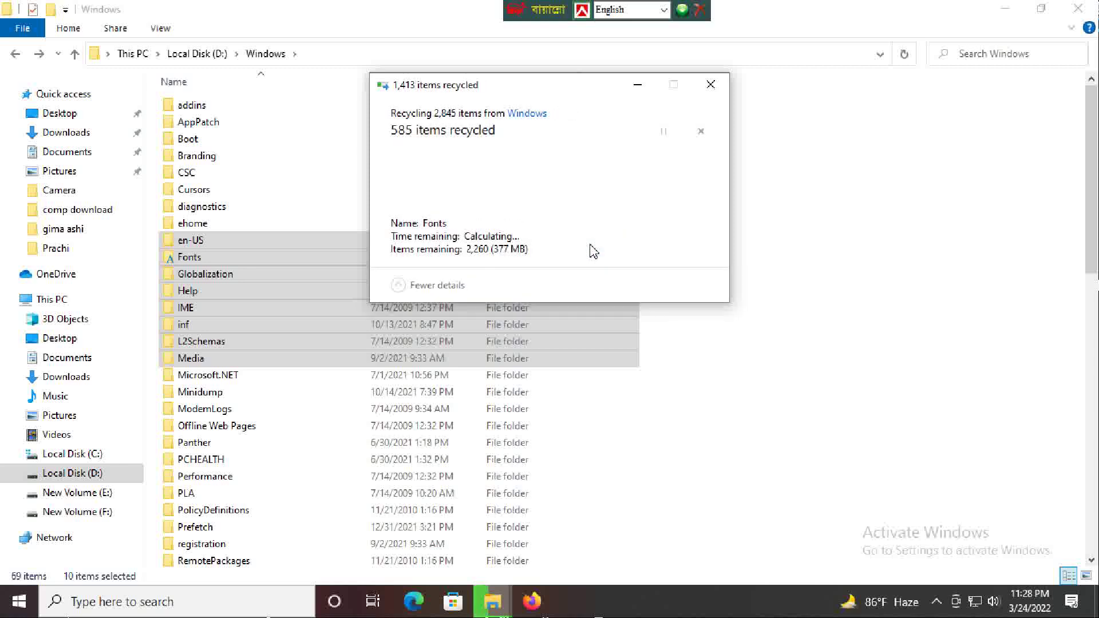
pyautogui.click(590, 249)
pyautogui.click(589, 249)
pyautogui.click(590, 249)
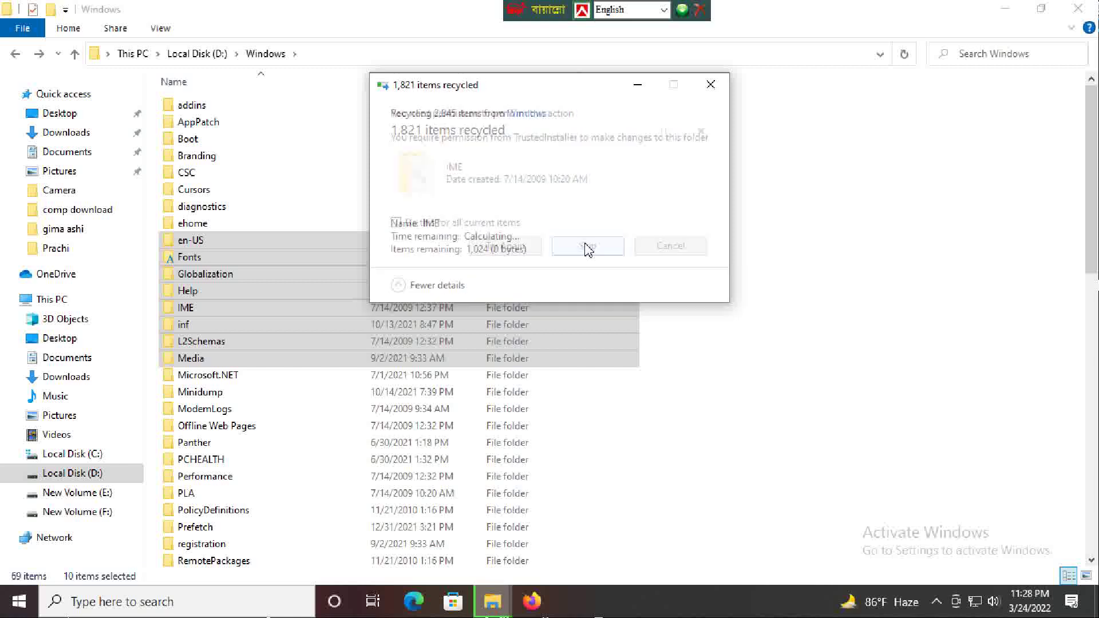
pyautogui.click(587, 248)
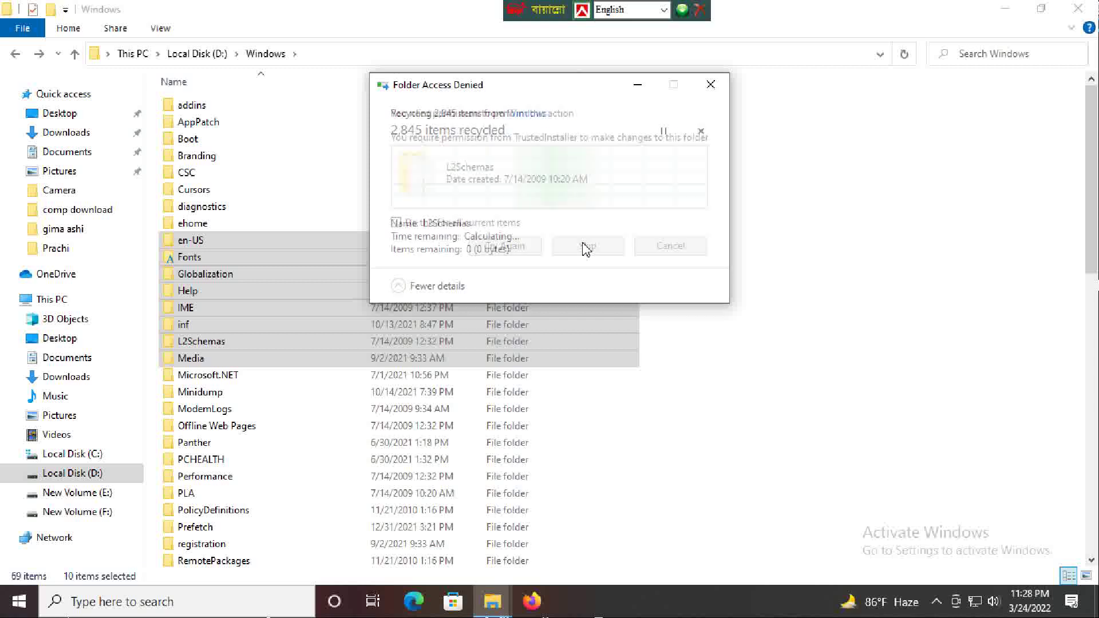
pyautogui.click(586, 249)
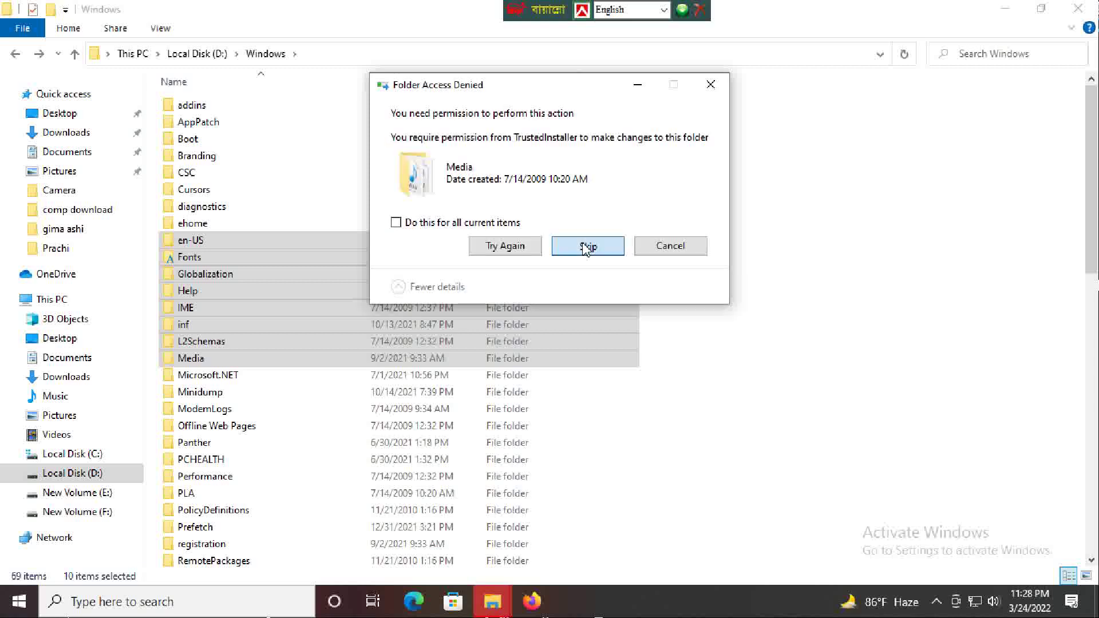
pyautogui.click(586, 248)
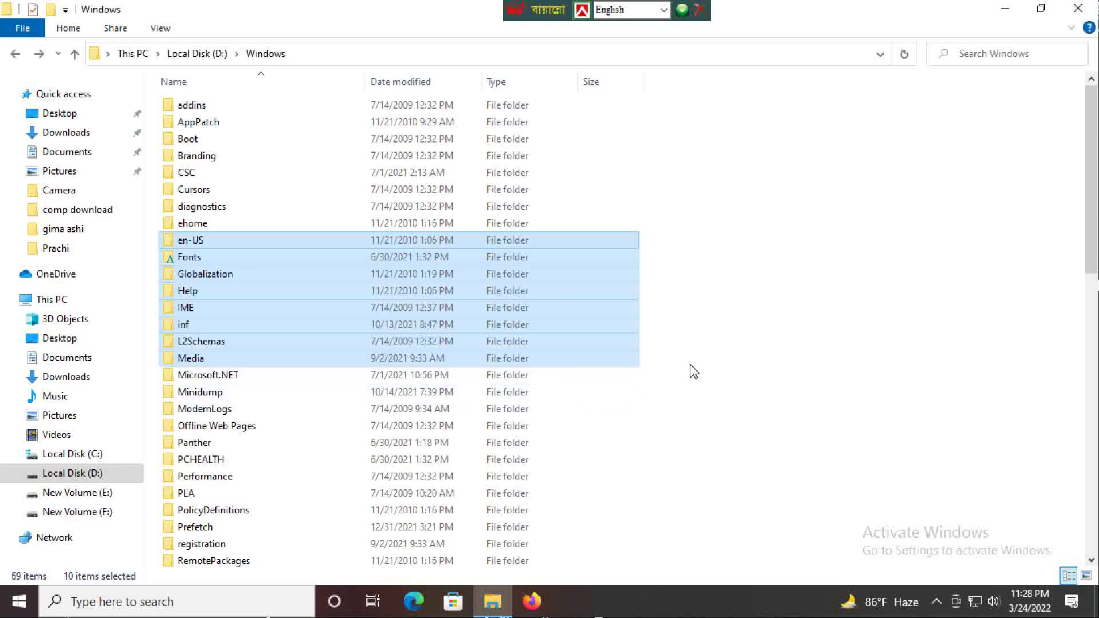
# - Delete the folders from Microsoft.NET through Prefetch in the Windows folder, skipping the ones that require extra permission
pyautogui.scroll(-2, 694, 371)
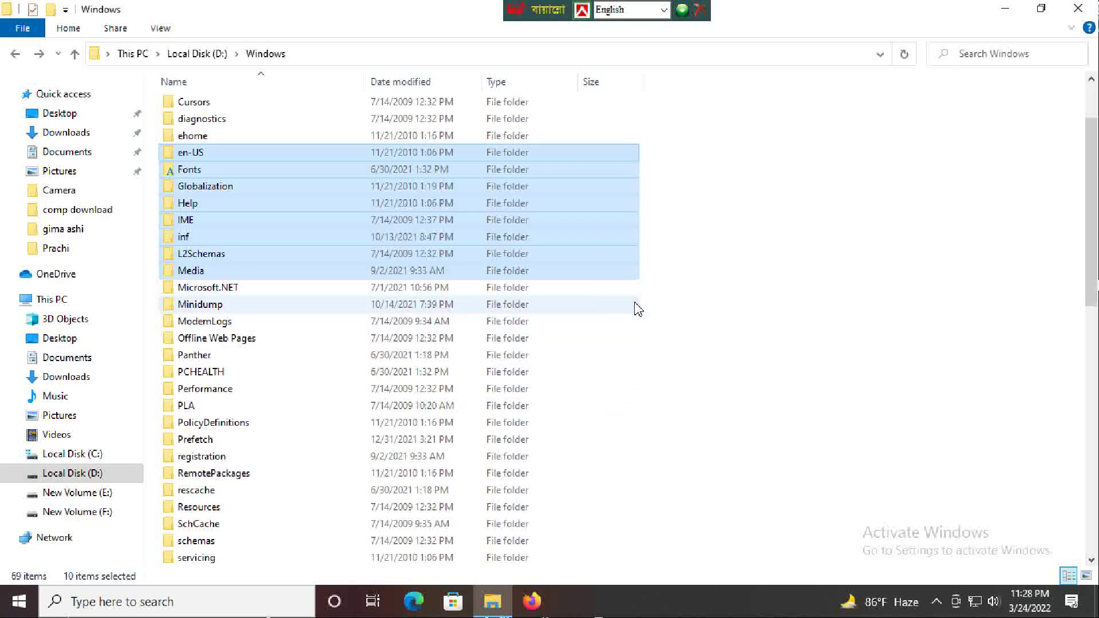
pyautogui.moveTo(654, 295); pyautogui.dragTo(426, 441)
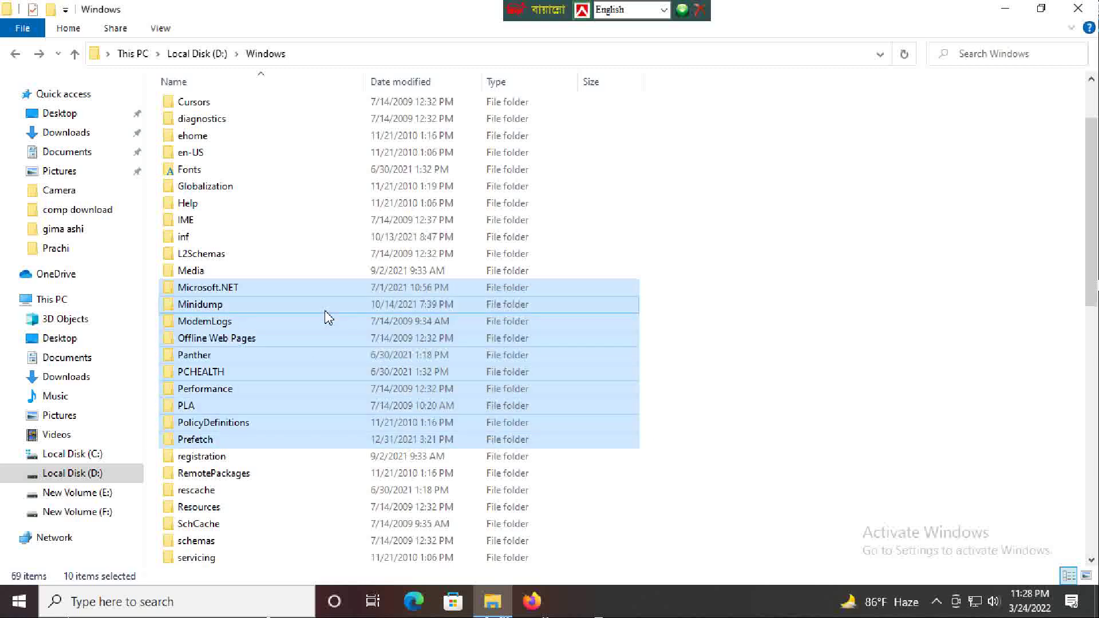
pyautogui.rightClick(337, 290)
pyautogui.click(407, 476)
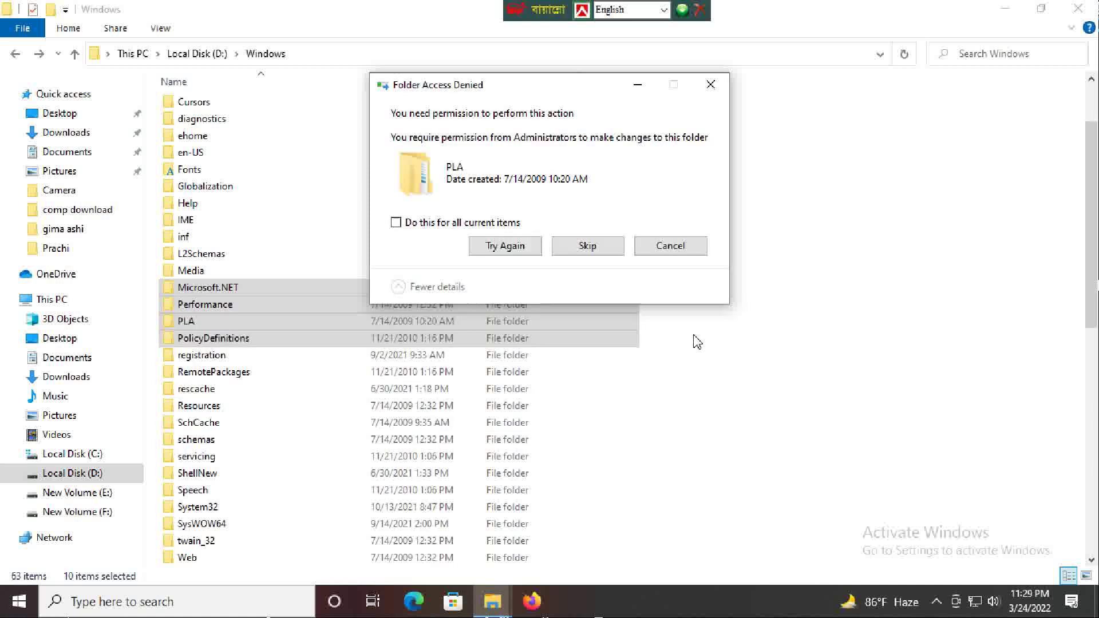
pyautogui.click(588, 248)
pyautogui.click(590, 248)
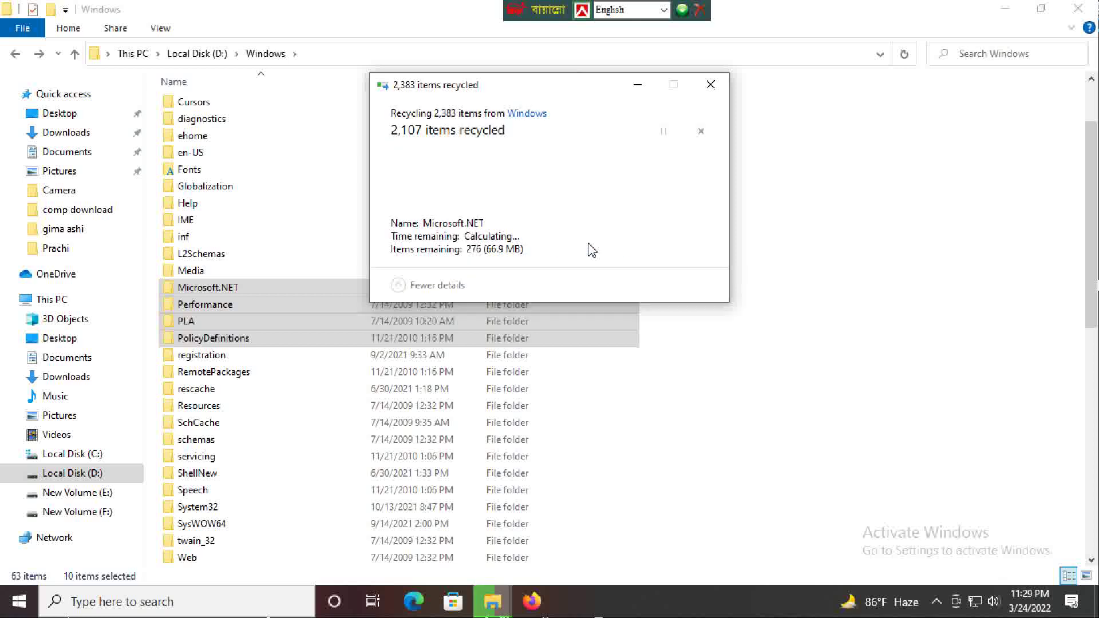
pyautogui.click(589, 247)
pyautogui.click(588, 247)
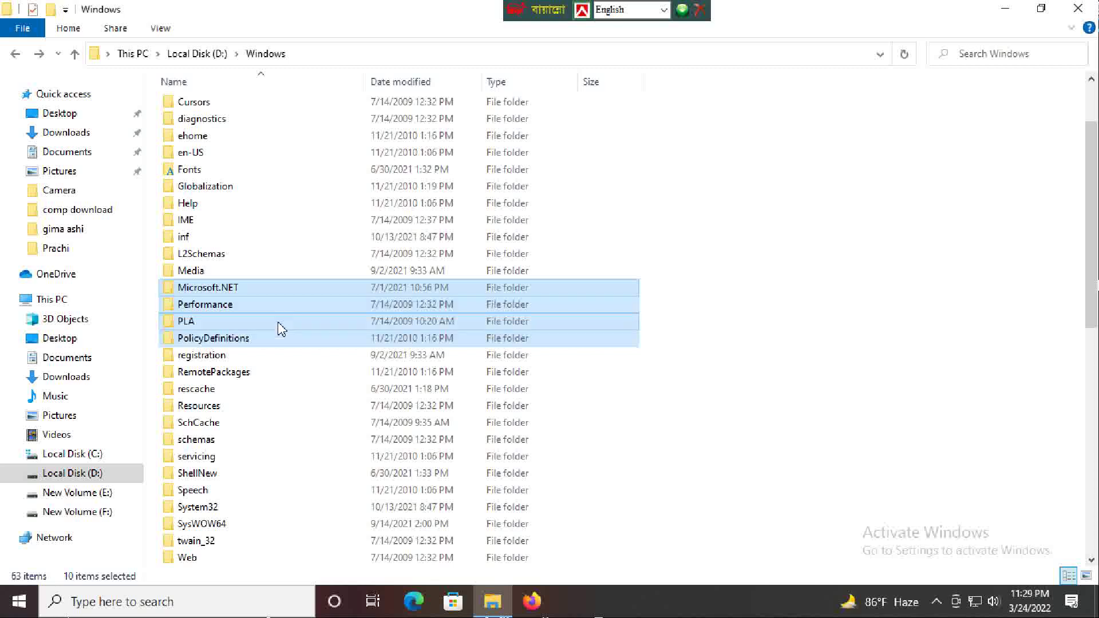
# - Try to delete only the PolicyDefinitions folder, retry once, and dismiss the access request
pyautogui.click(280, 340)
pyautogui.rightClick(280, 340)
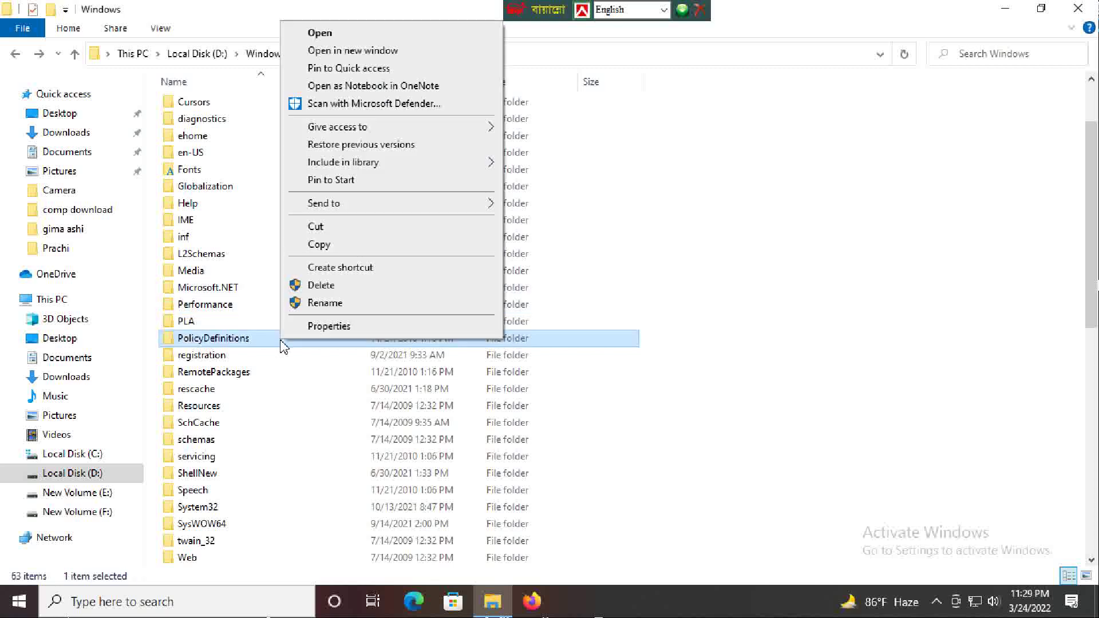
pyautogui.click(324, 289)
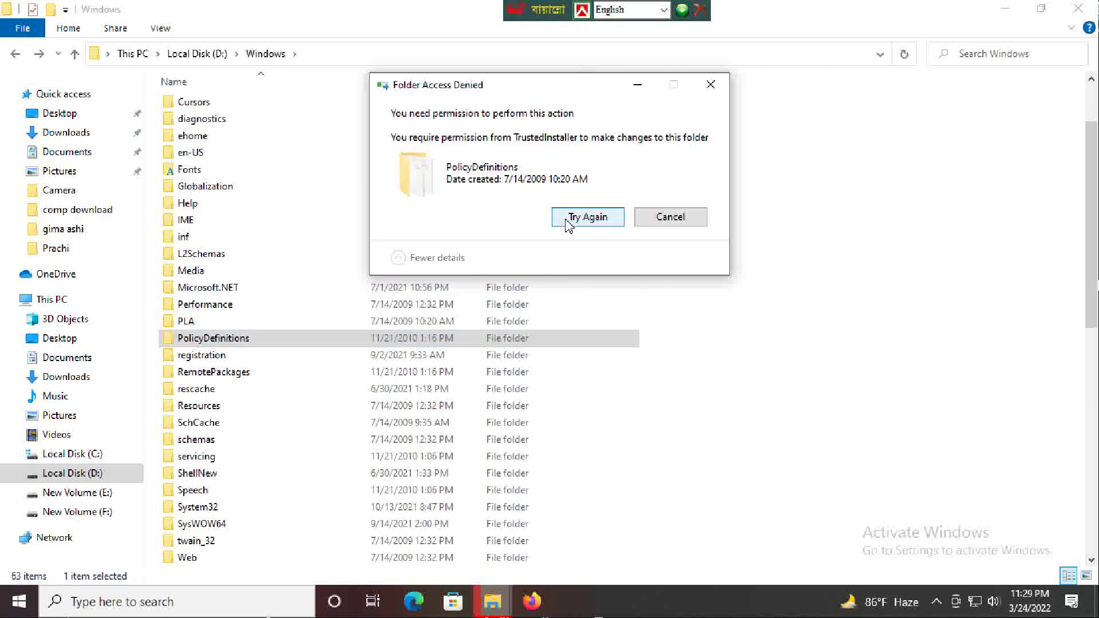
pyautogui.click(568, 225)
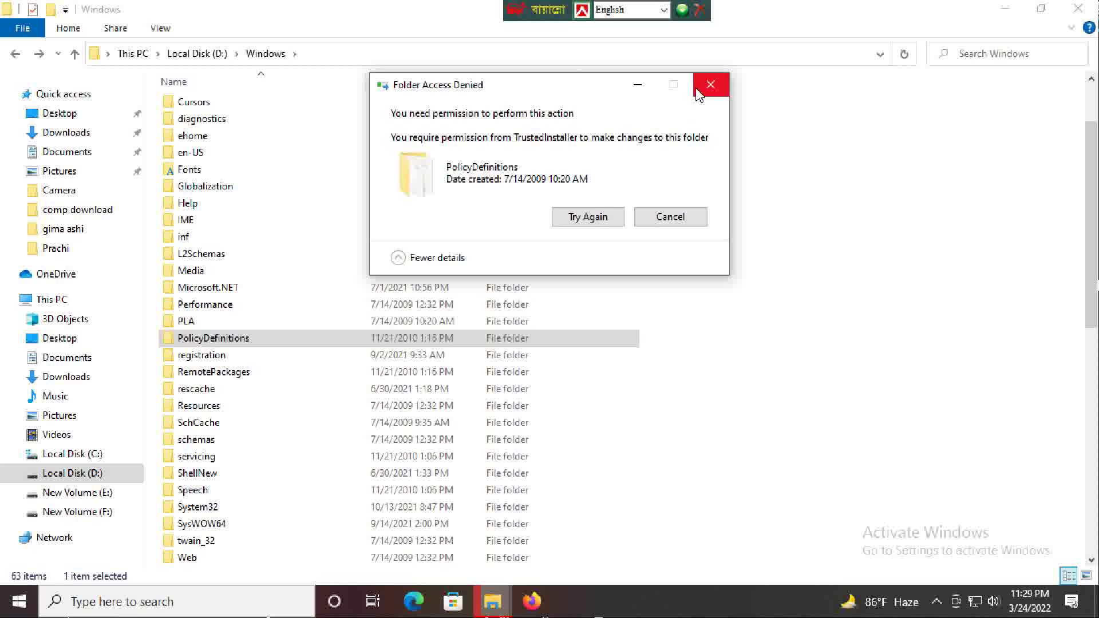
pyautogui.click(712, 86)
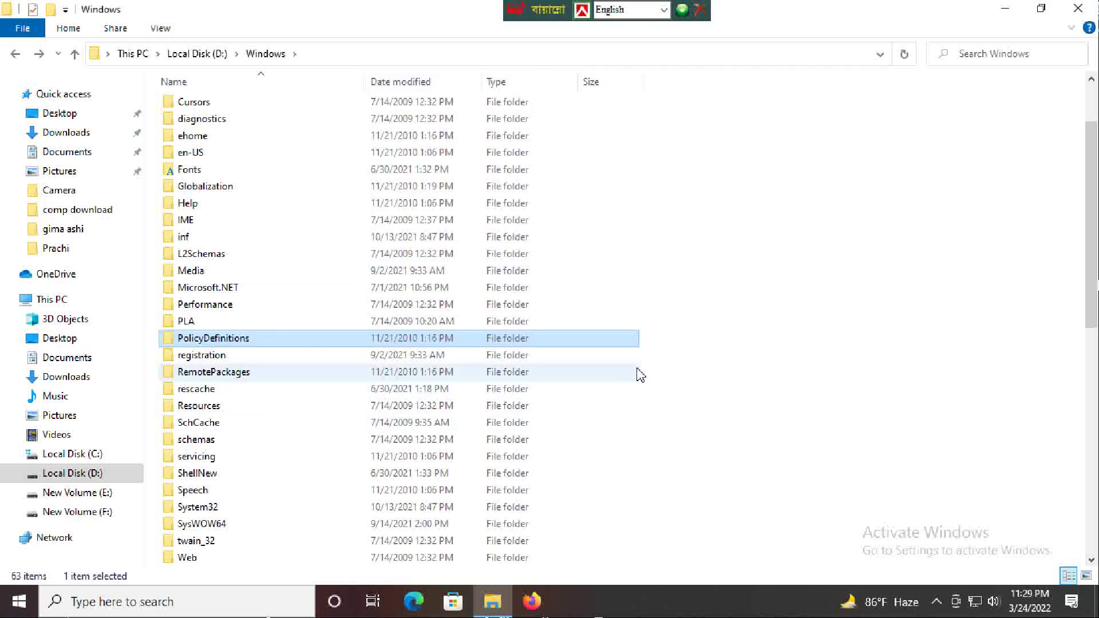
# - Delete the folders from PolicyDefinitions through SysWOW64 in the Windows folder, skipping the ones that require extra permission
pyautogui.moveTo(669, 338); pyautogui.dragTo(210, 526)
pyautogui.rightClick(301, 349)
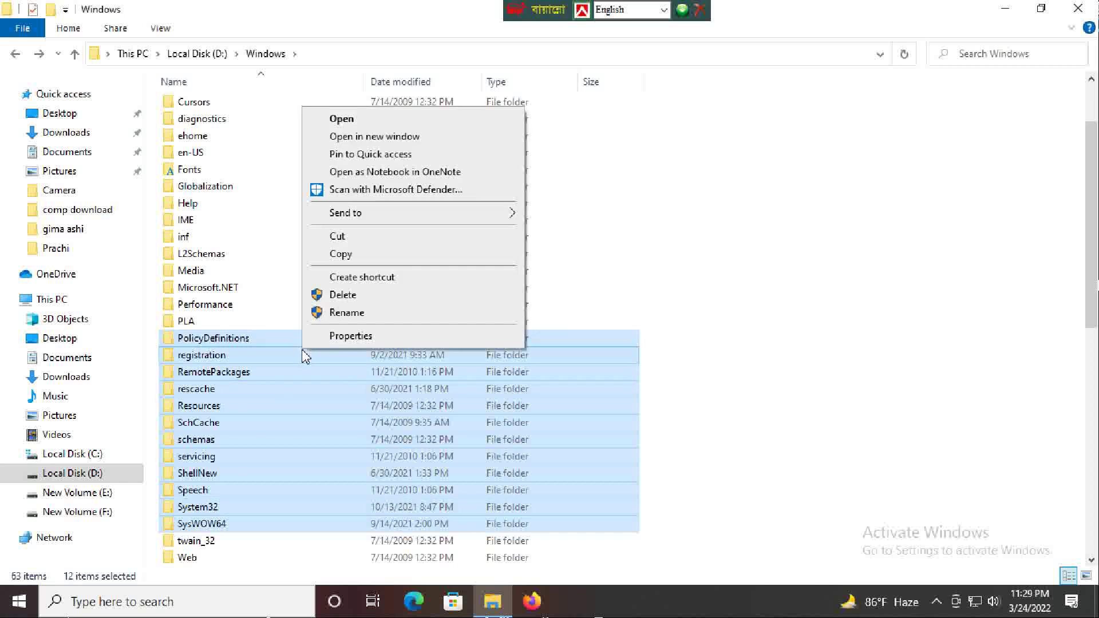
pyautogui.click(338, 294)
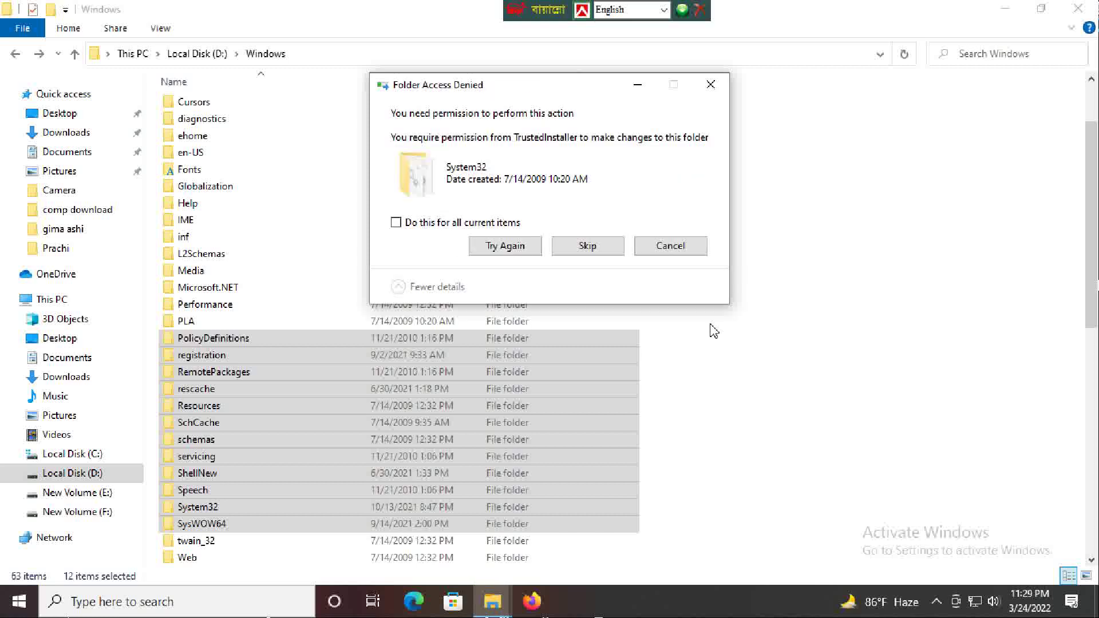
pyautogui.click(597, 250)
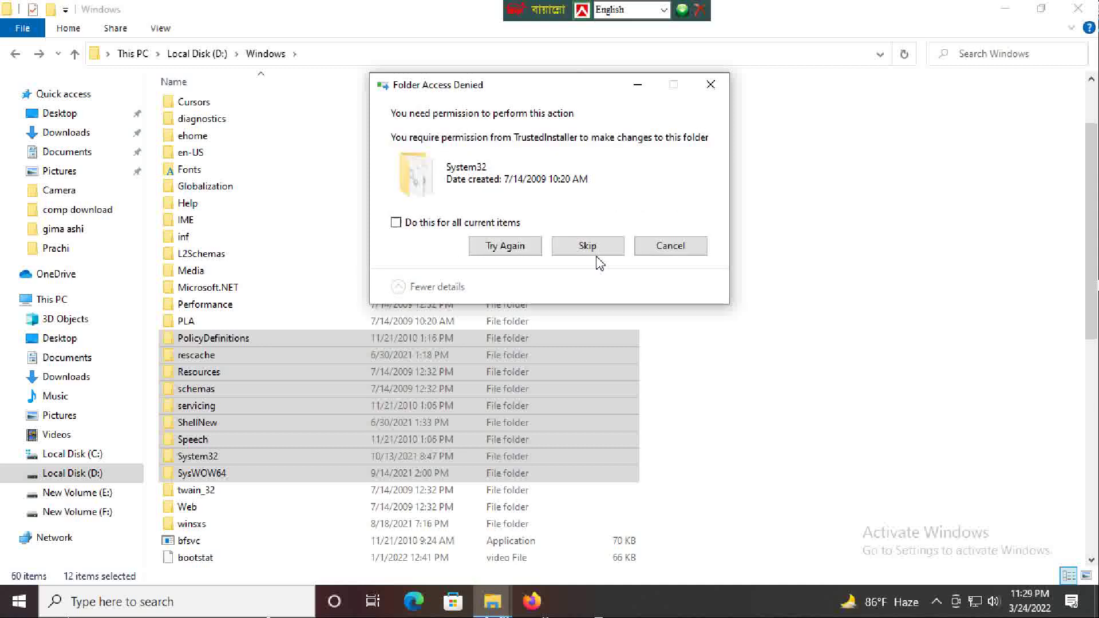
pyautogui.click(593, 251)
pyautogui.click(590, 247)
pyautogui.click(593, 250)
pyautogui.click(589, 250)
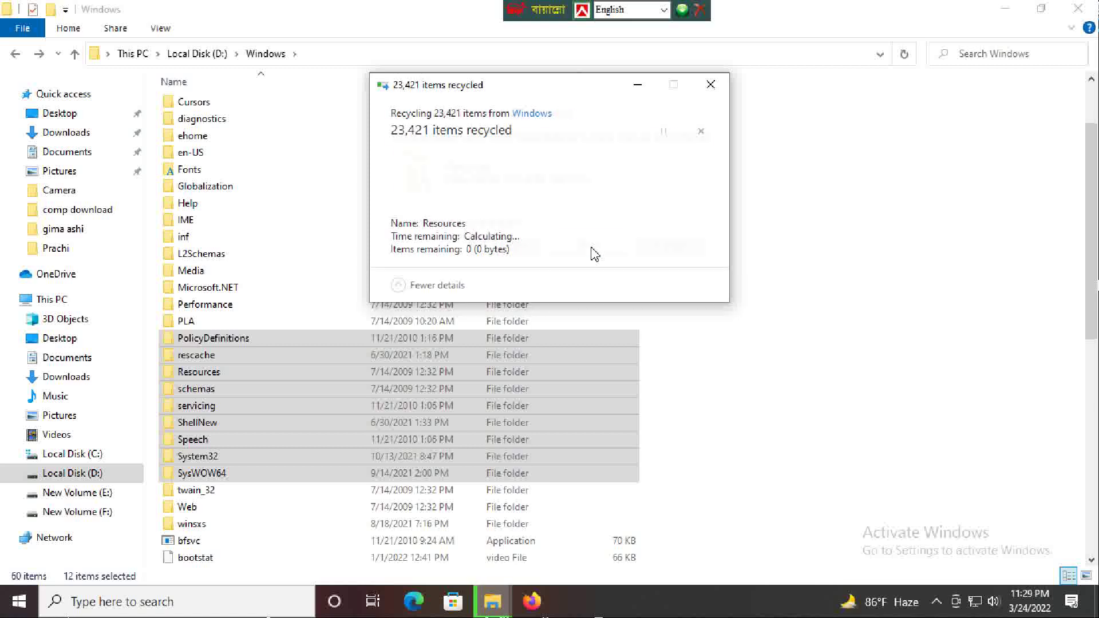
pyautogui.click(592, 250)
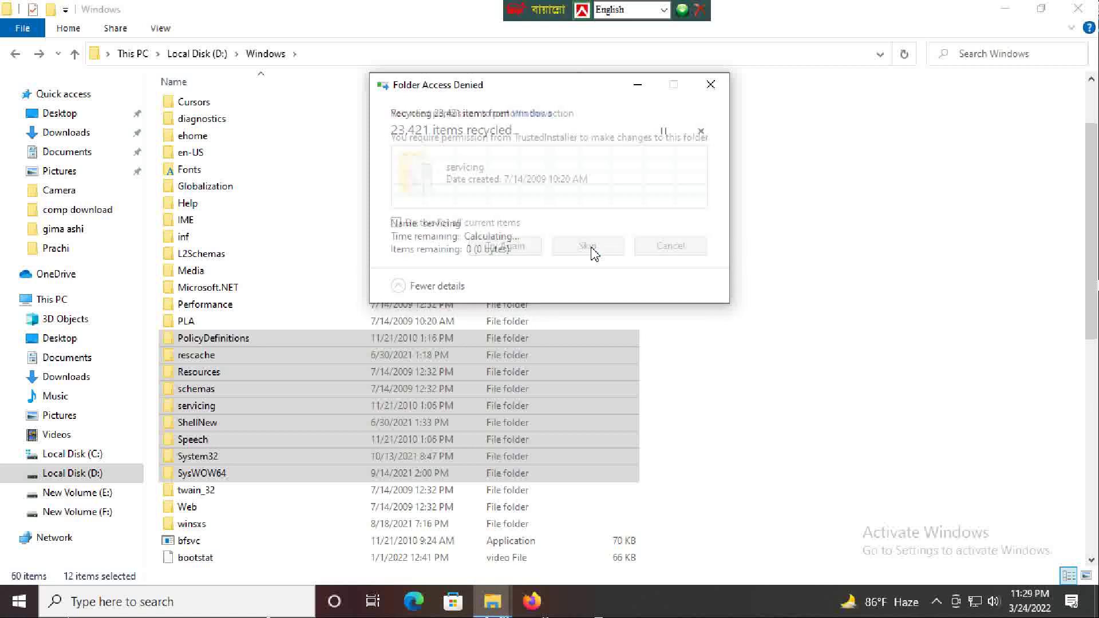
pyautogui.click(593, 252)
pyautogui.click(593, 249)
pyautogui.click(593, 251)
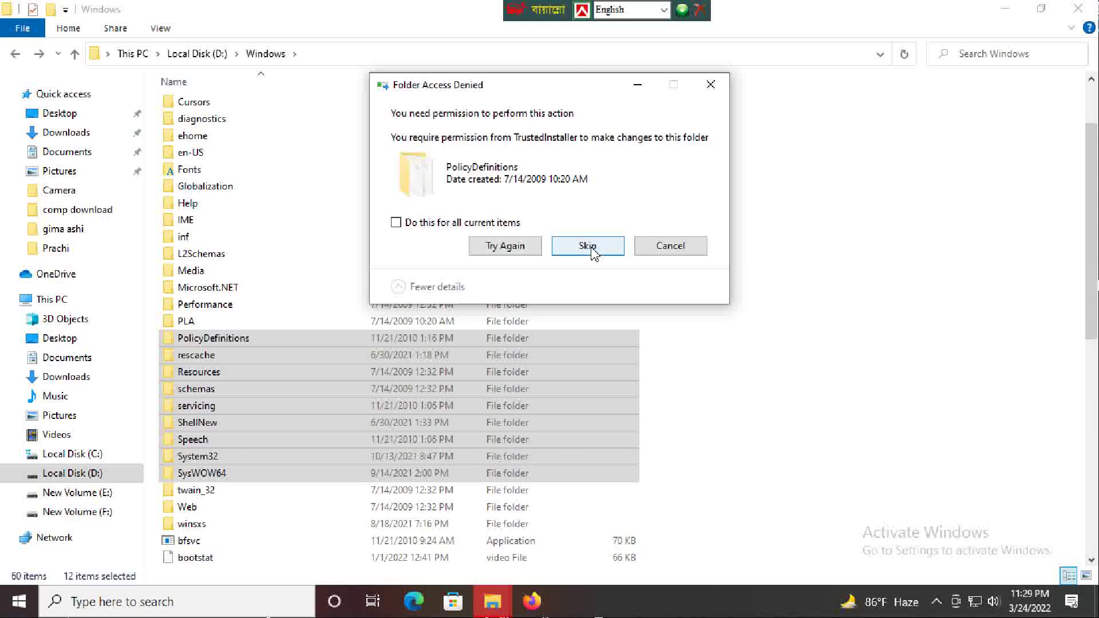
pyautogui.click(593, 251)
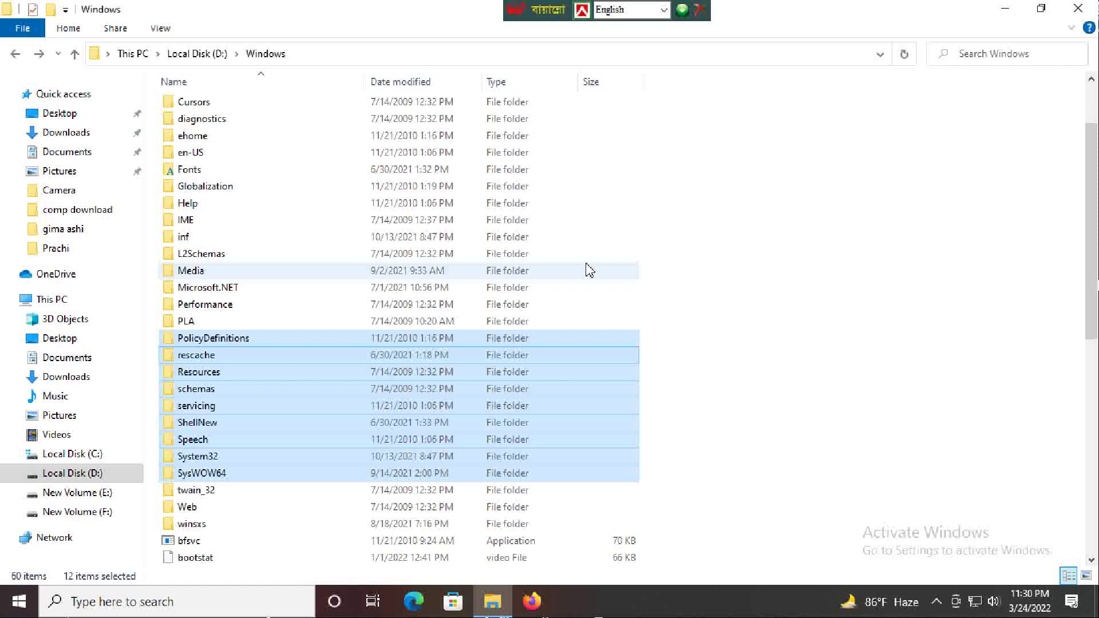
# - Try to delete the twain_32 and Web folders from the Windows folder, skipping each one that requires extra permission
pyautogui.scroll(-2, 608, 352)
pyautogui.moveTo(675, 408); pyautogui.dragTo(435, 391)
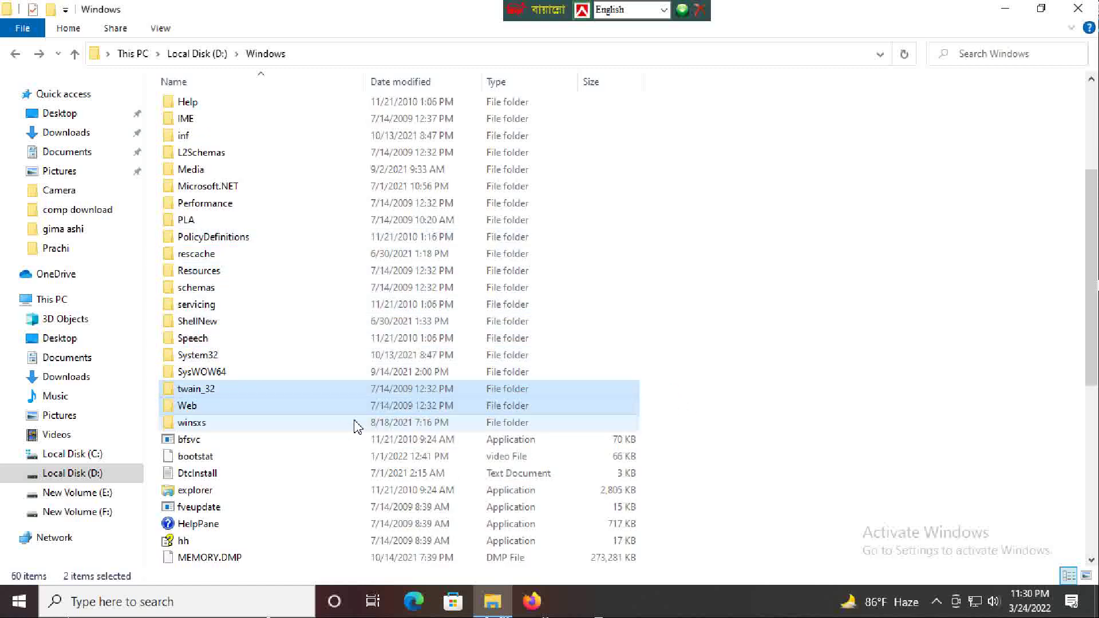
pyautogui.rightClick(378, 407)
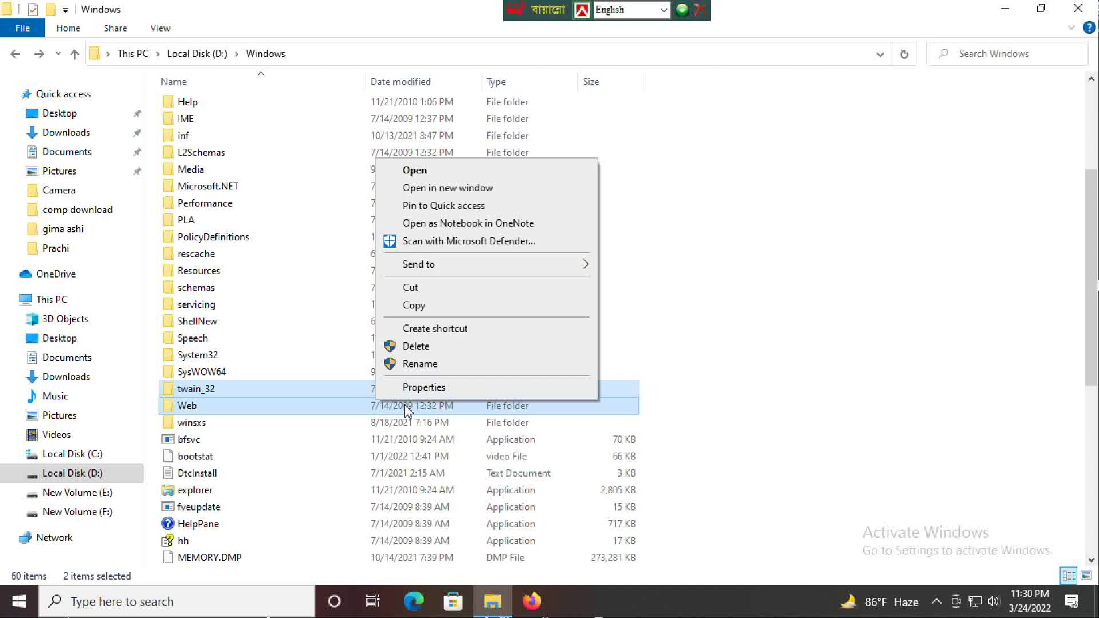
pyautogui.click(457, 346)
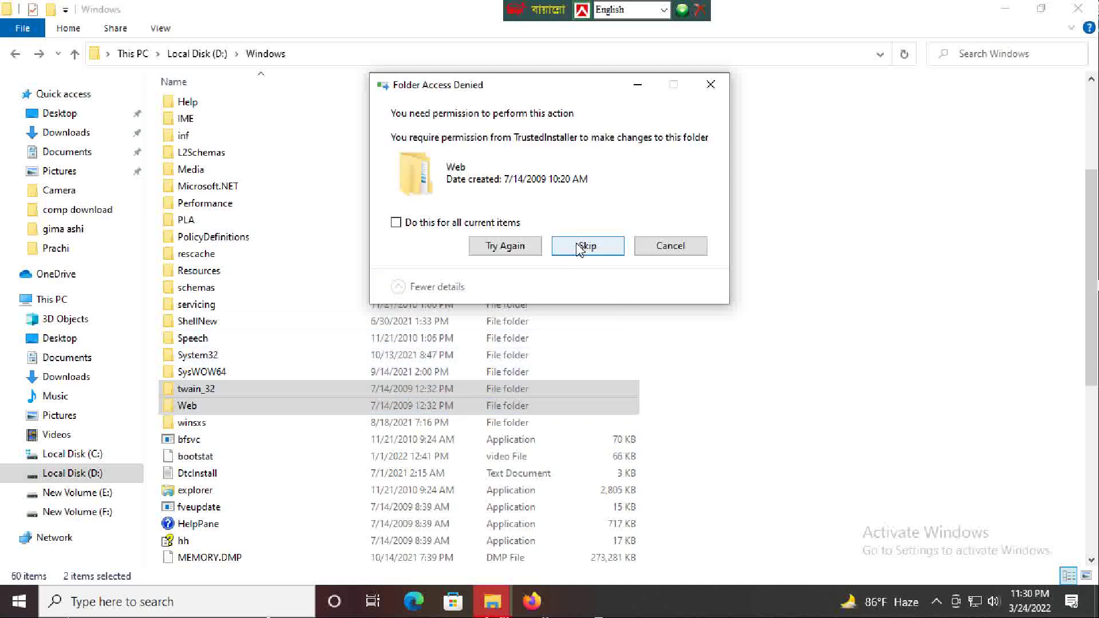
pyautogui.click(586, 246)
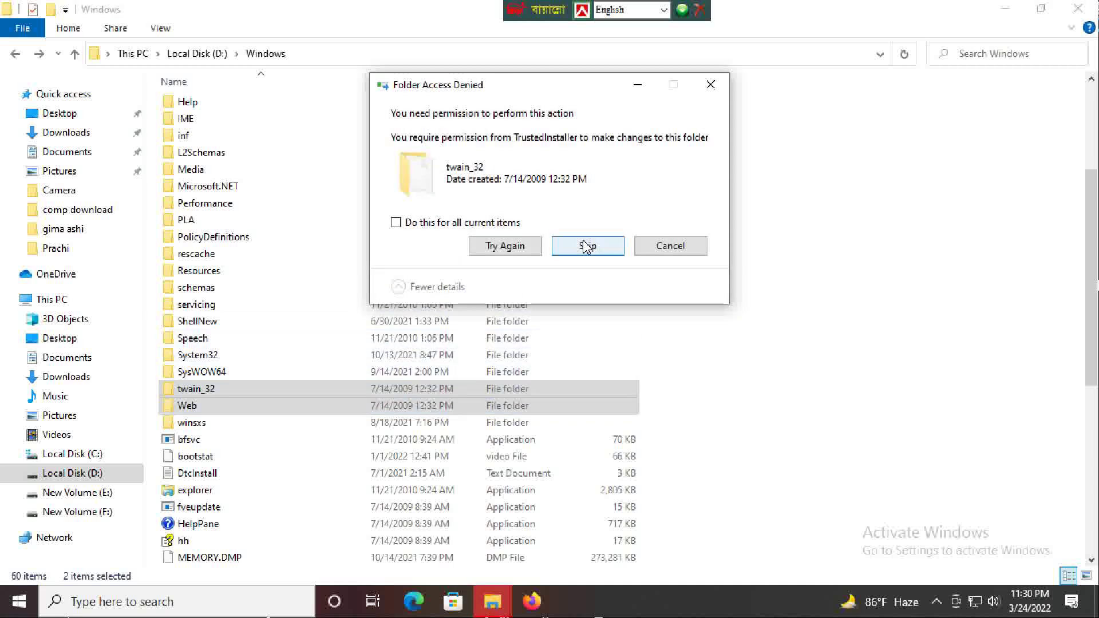
pyautogui.click(587, 246)
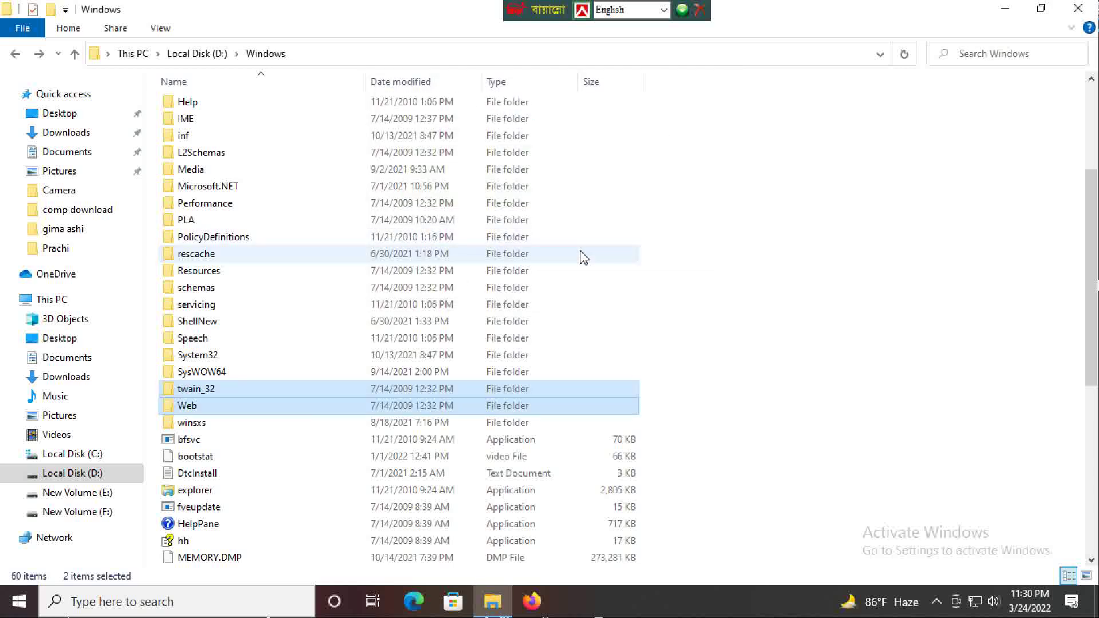
# - Try to delete the winsxs folder from the Windows folder, retry several times, and dismiss the access request
pyautogui.click(217, 426)
pyautogui.rightClick(217, 424)
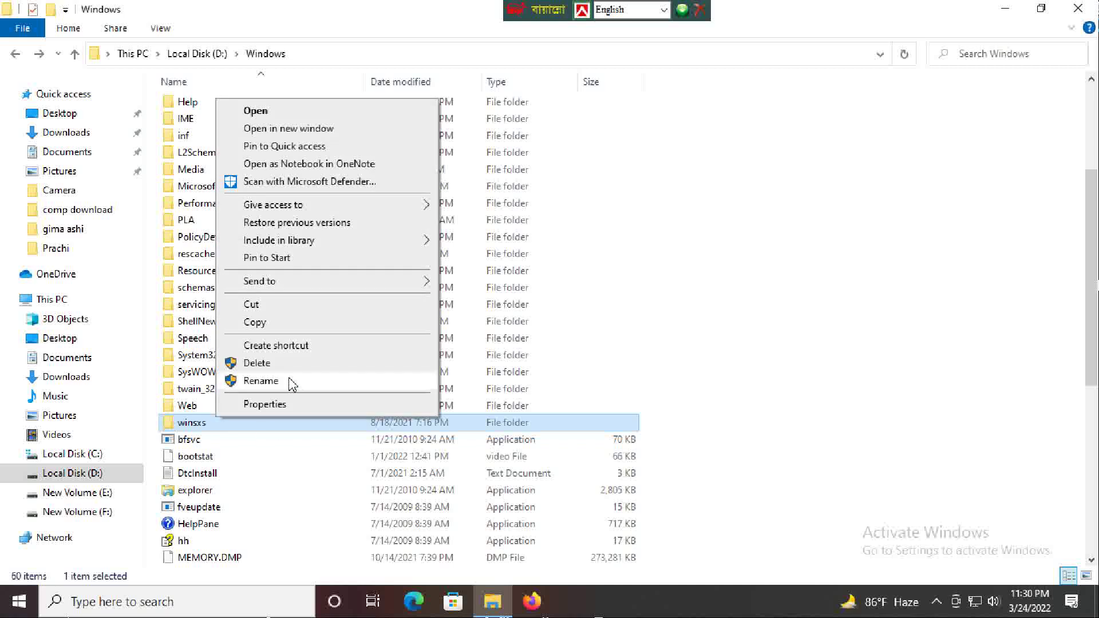
pyautogui.click(286, 362)
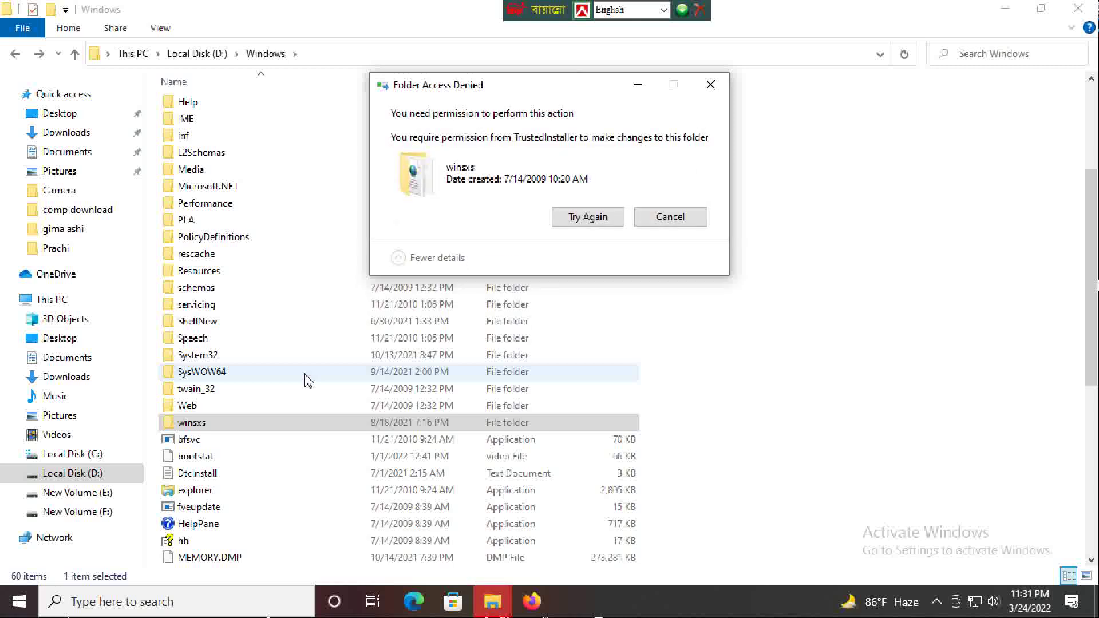
pyautogui.click(579, 218)
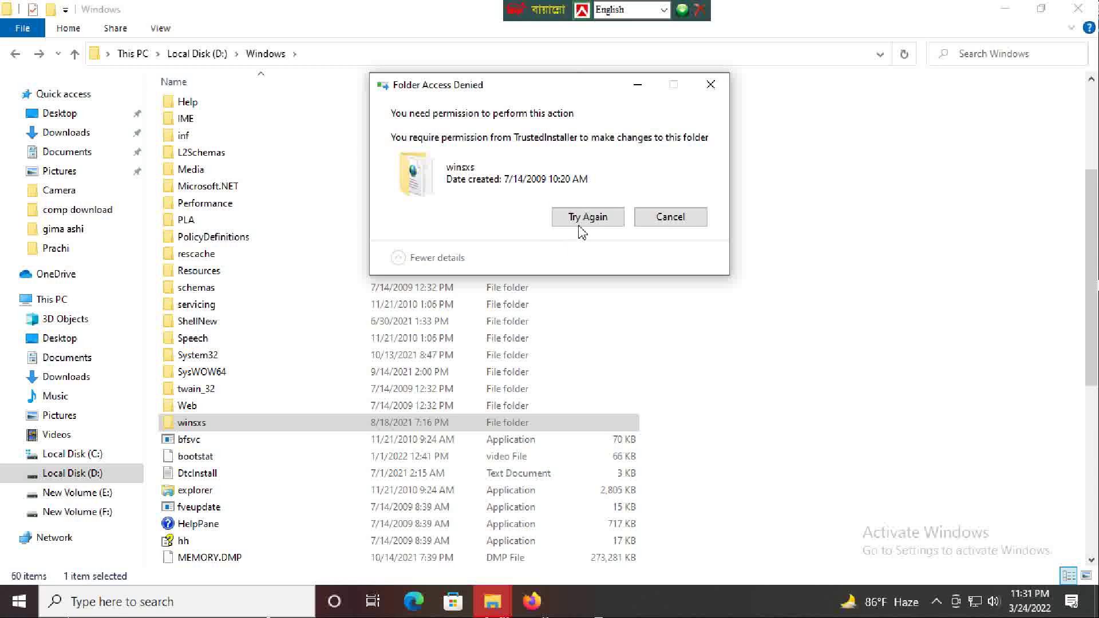
pyautogui.click(582, 220)
pyautogui.click(595, 222)
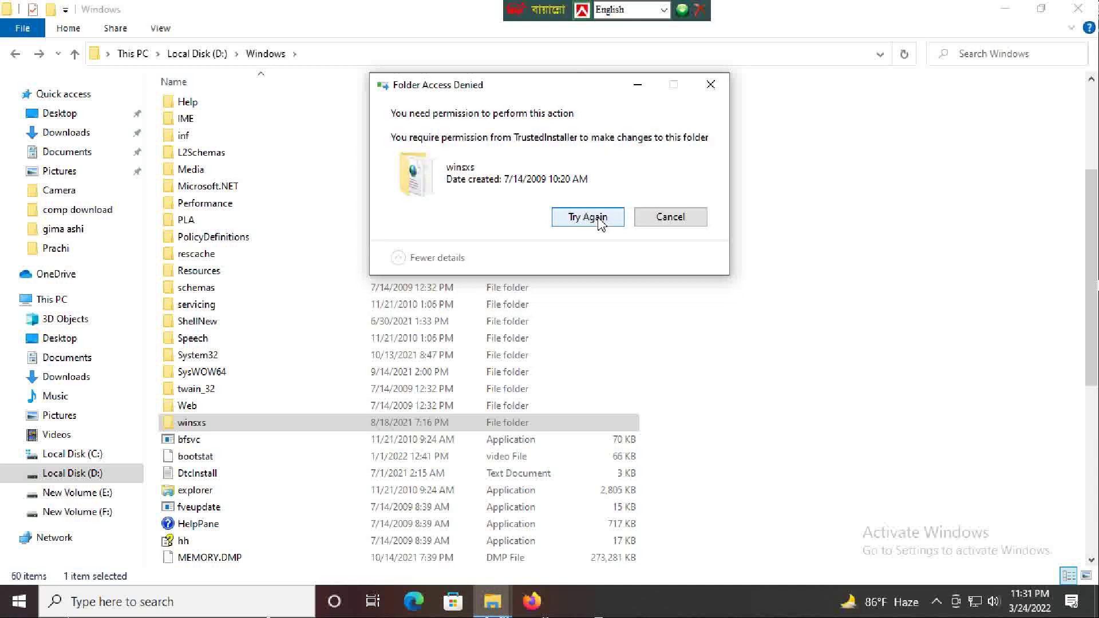
pyautogui.click(595, 218)
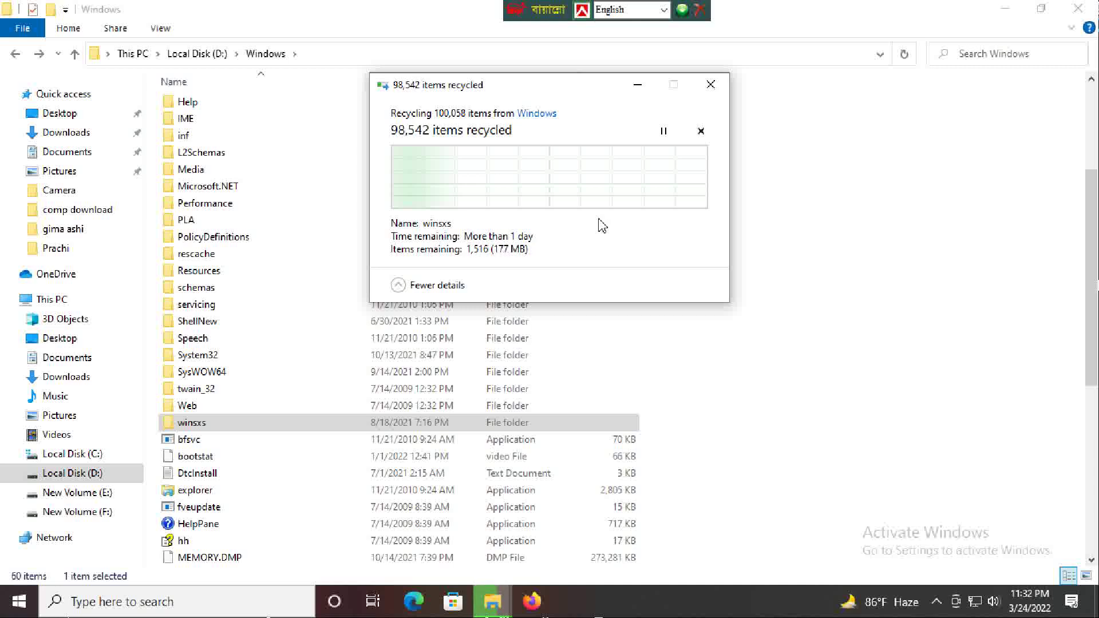
pyautogui.click(602, 225)
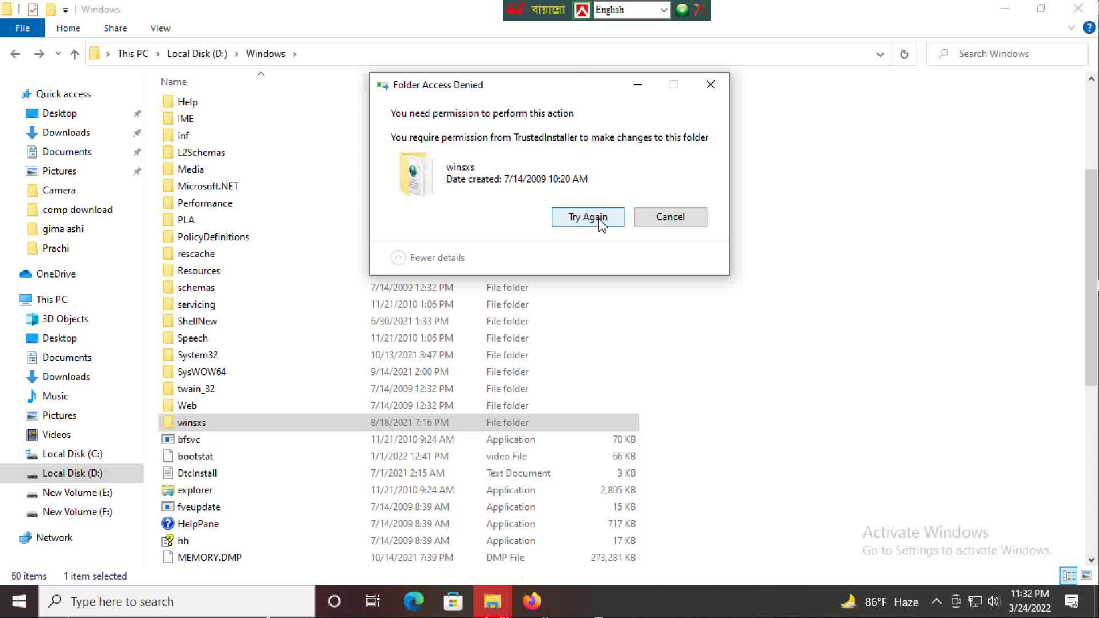
pyautogui.click(598, 221)
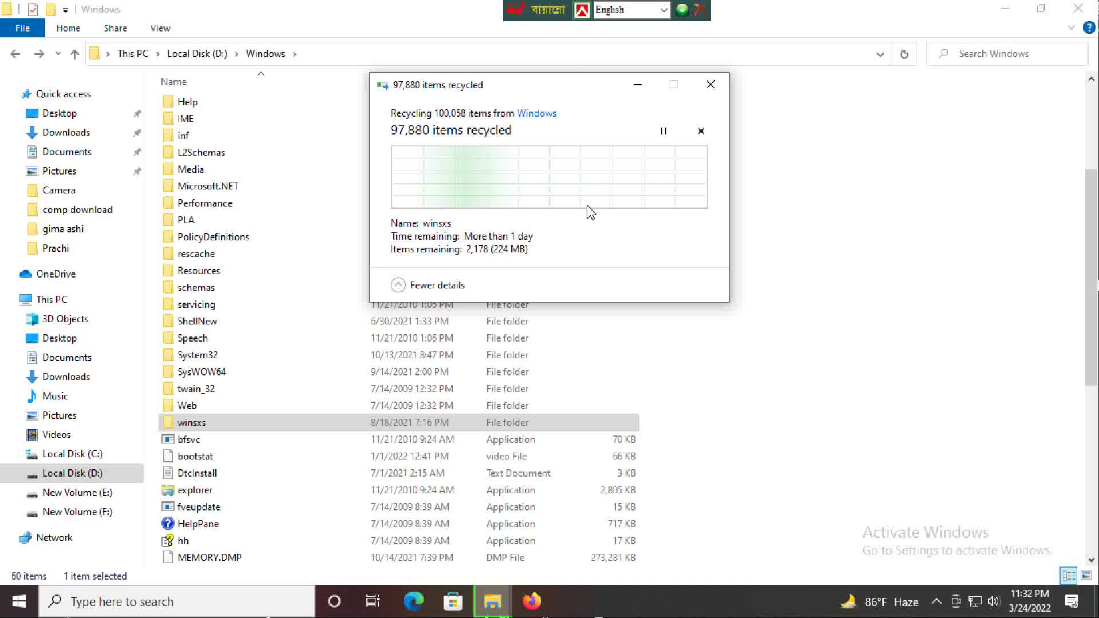
pyautogui.click(594, 221)
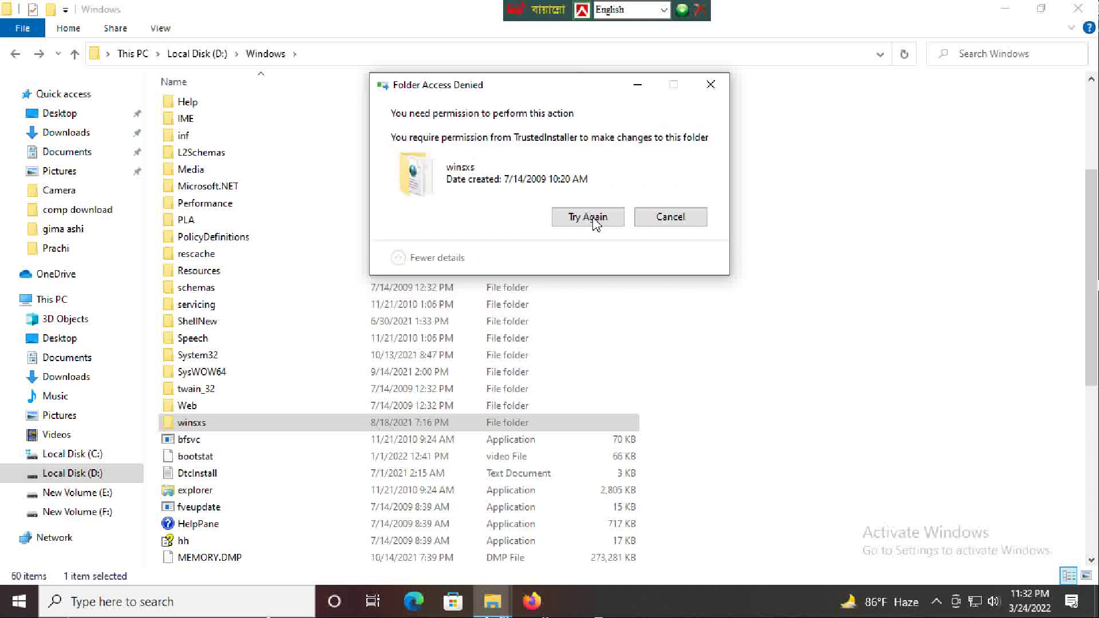
pyautogui.click(710, 86)
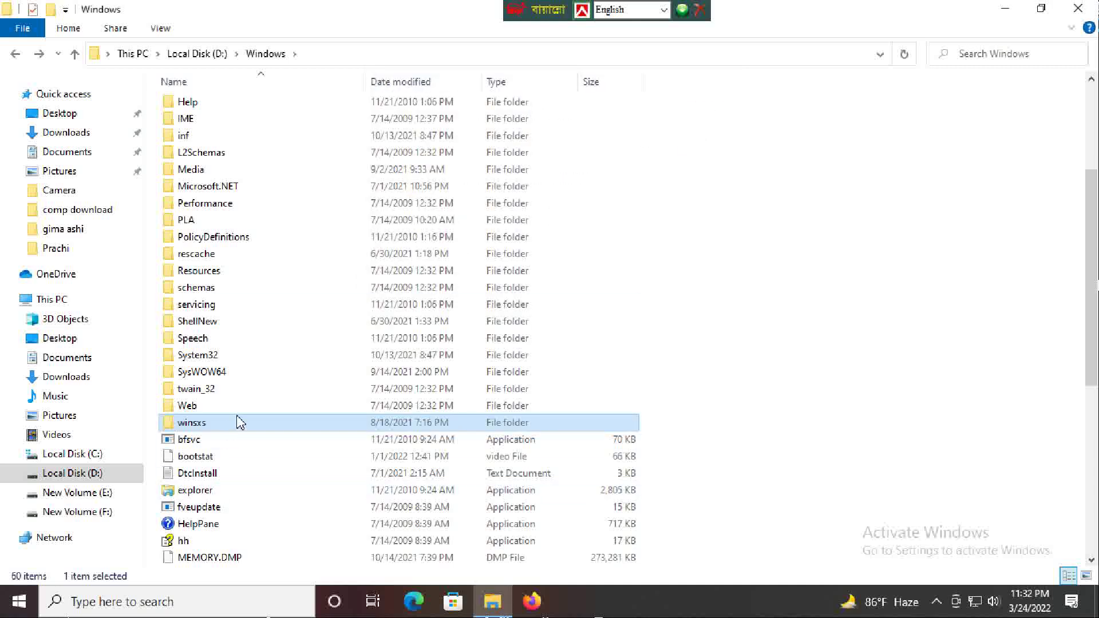
# - Examine the contents of the winsxs folder and its first amd64_1394.inf.resources subfolder, and return to winsxs
pyautogui.doubleClick(239, 425)
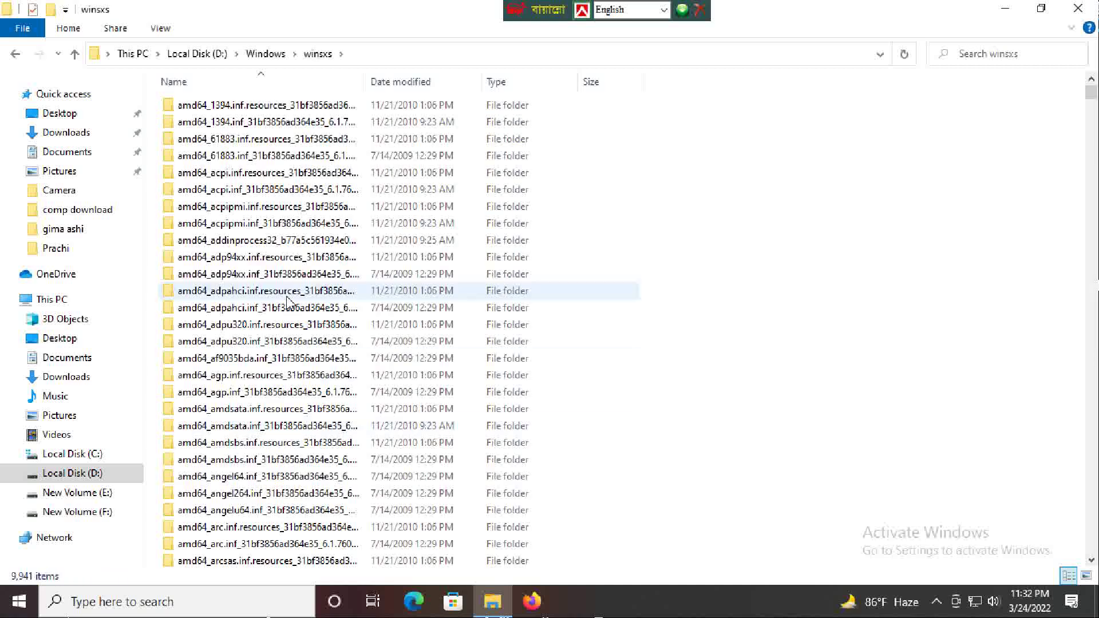
pyautogui.scroll(-10, 302, 329)
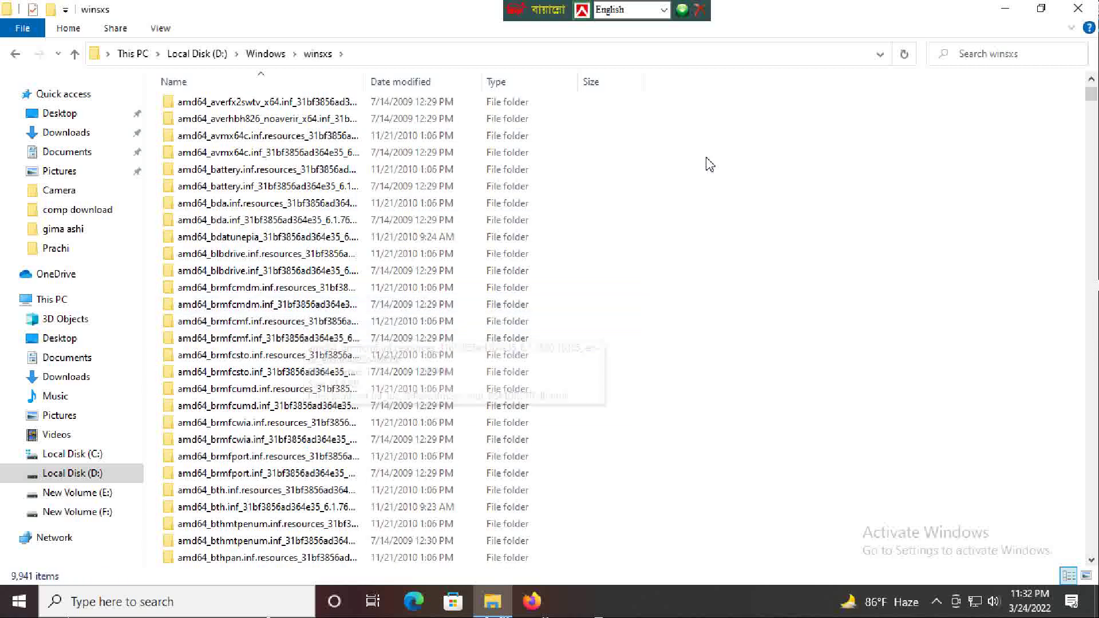
pyautogui.scroll(2, 411, 229)
pyautogui.scroll(10, 411, 229)
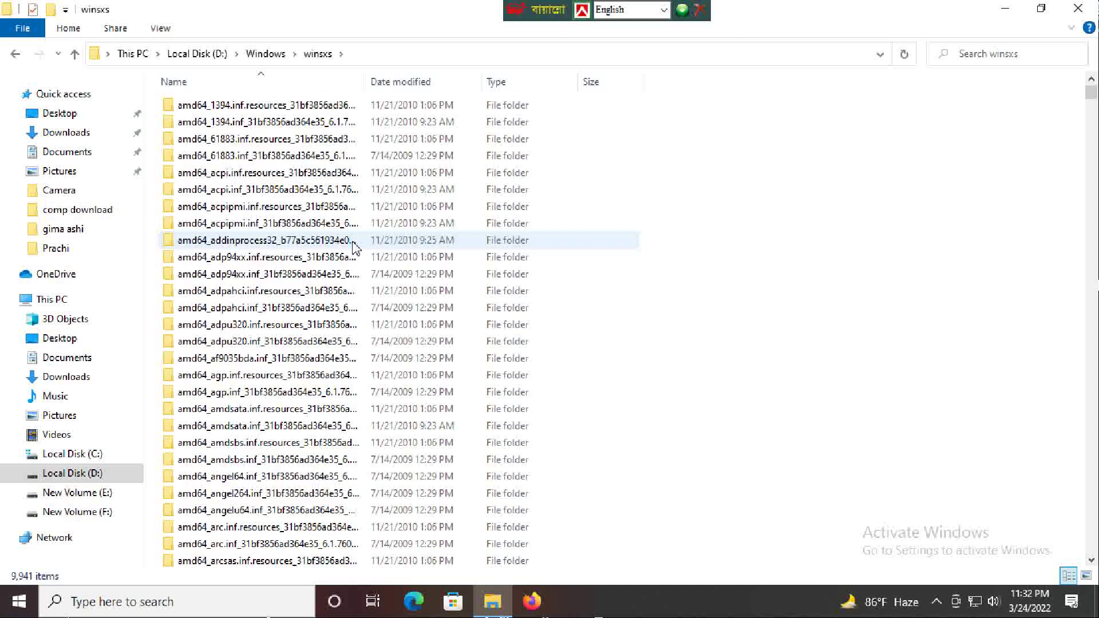
pyautogui.doubleClick(326, 105)
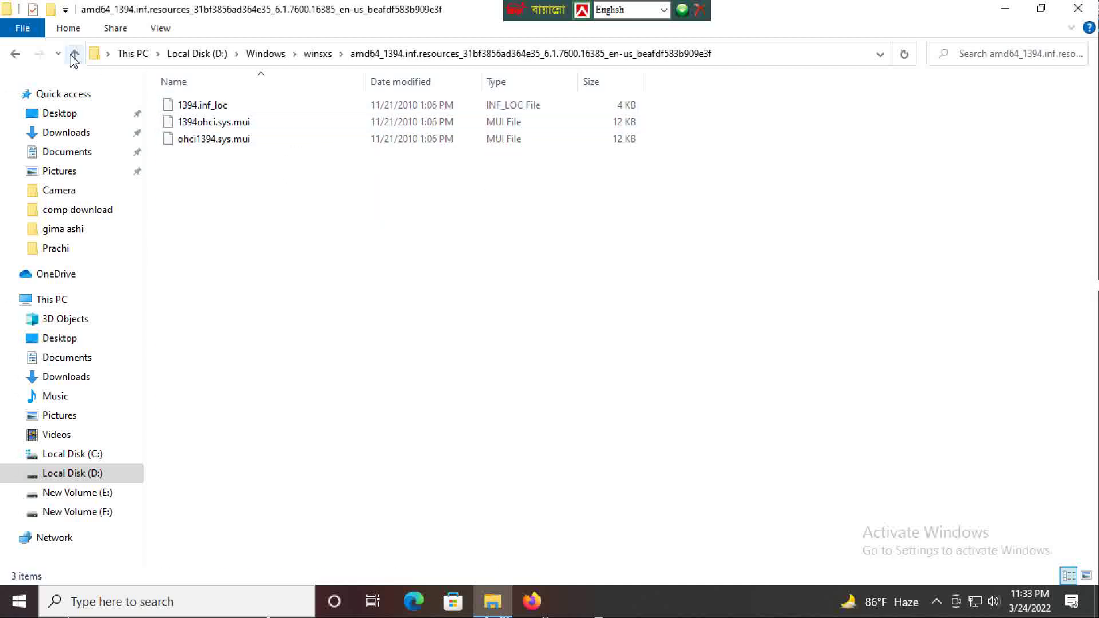
pyautogui.click(10, 55)
# - Try to delete the winsxs subfolders from amd64_61883.inf.resources through amd64_amdsbs.inf, skipping protected ones, and cancel the remaining deletion
pyautogui.moveTo(703, 140); pyautogui.dragTo(339, 466)
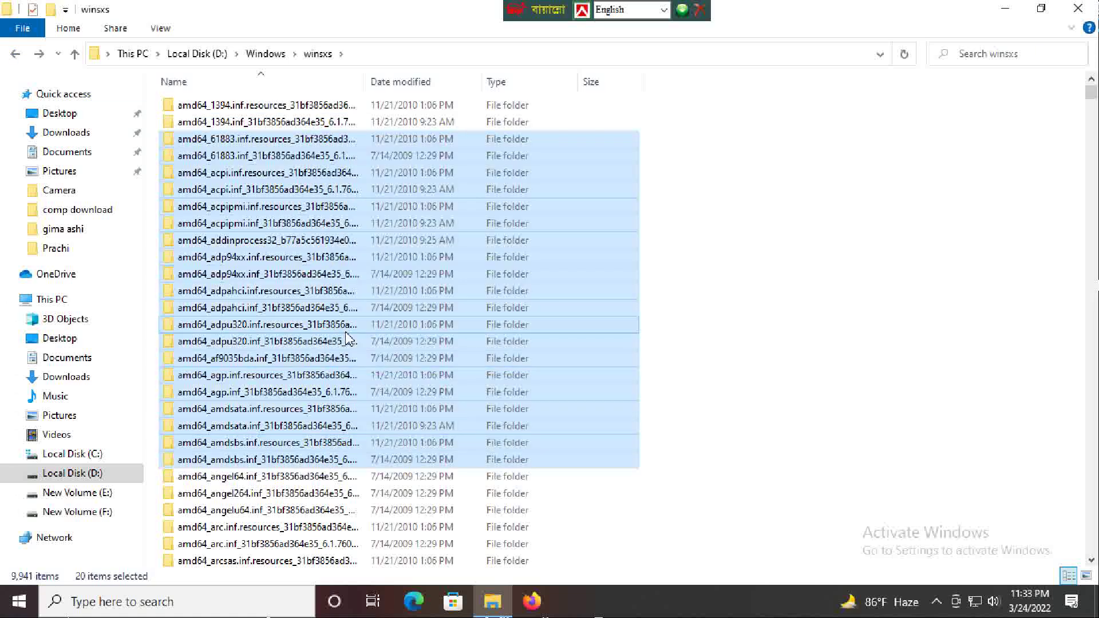
pyautogui.rightClick(350, 332)
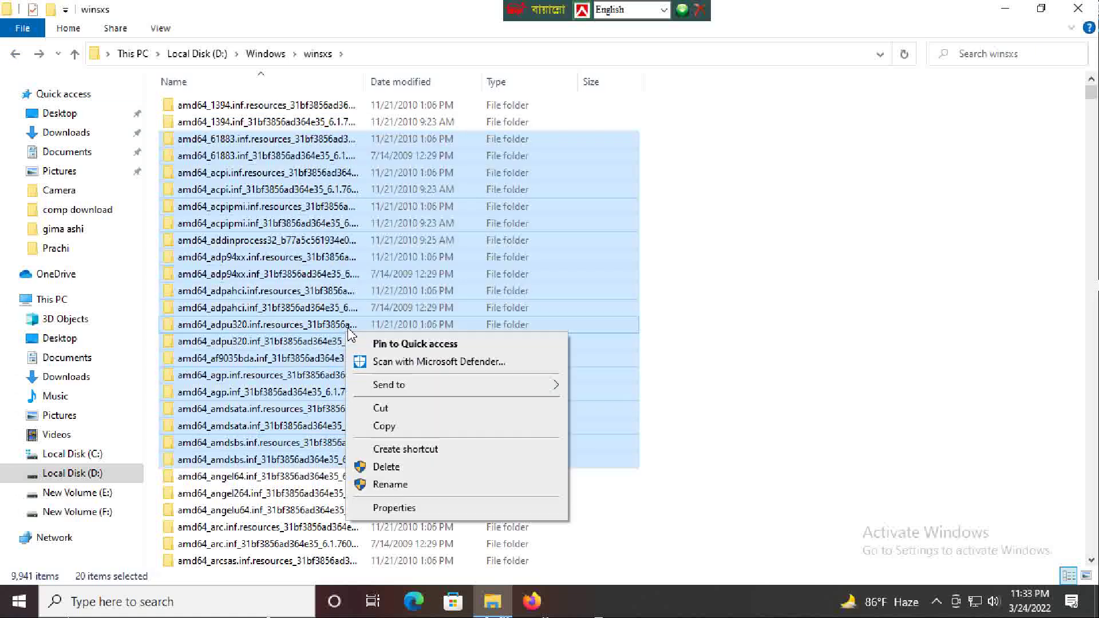
pyautogui.click(388, 468)
pyautogui.click(586, 222)
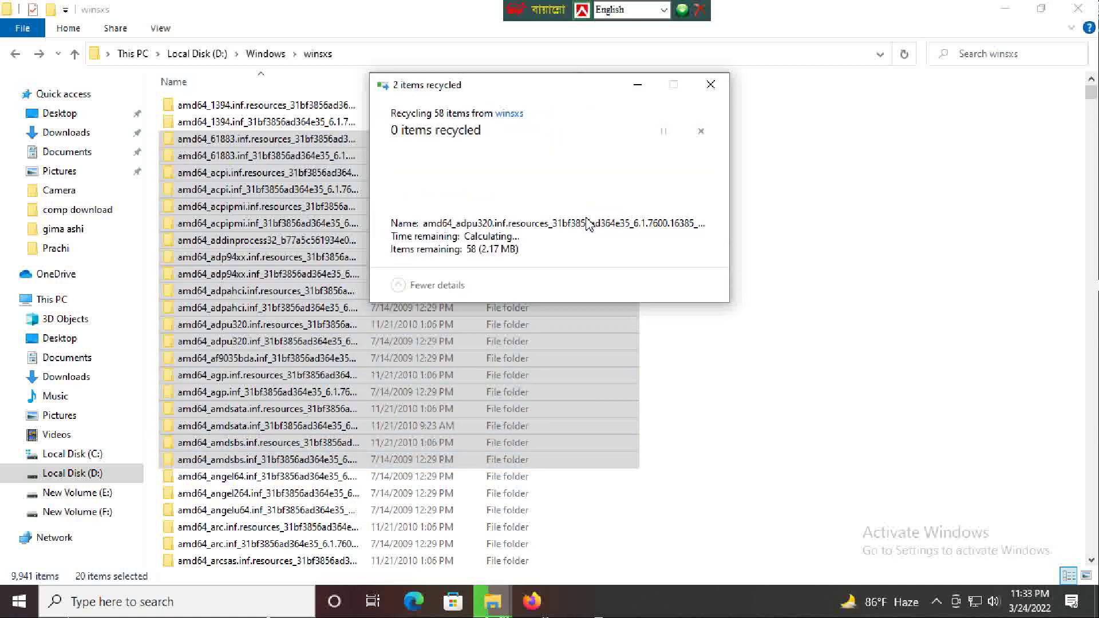
pyautogui.click(587, 224)
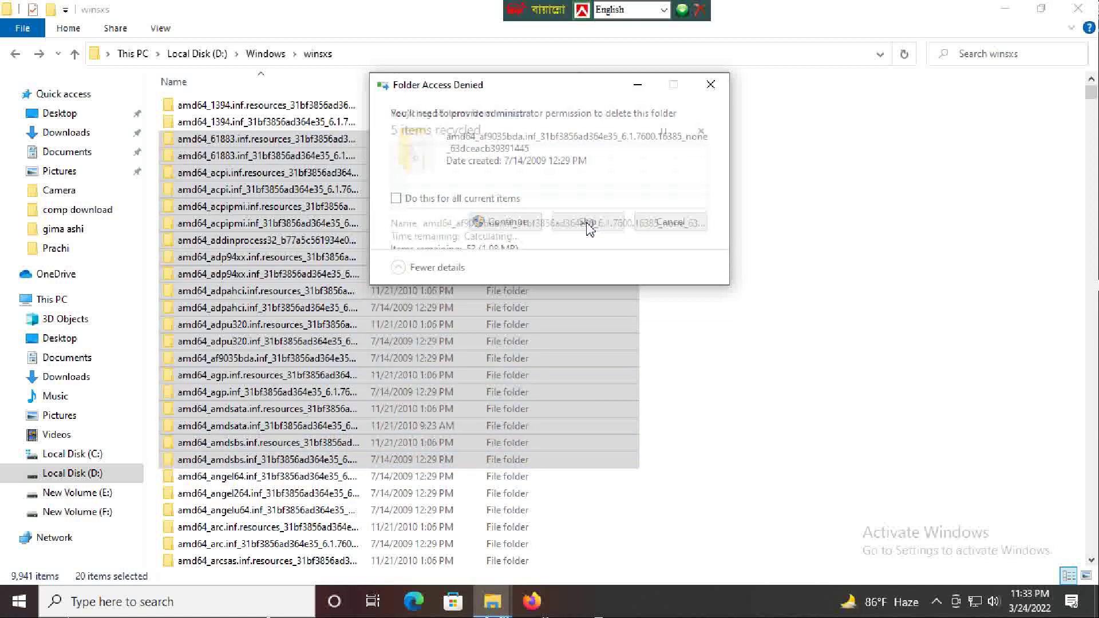
pyautogui.click(587, 223)
pyautogui.click(587, 223)
pyautogui.click(588, 224)
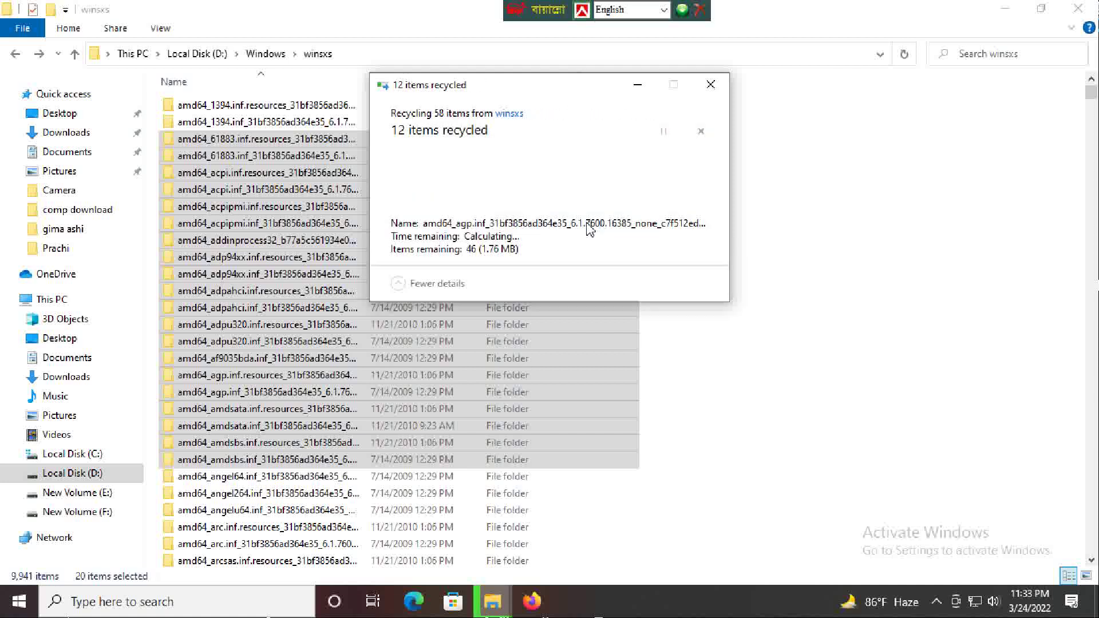
pyautogui.click(589, 223)
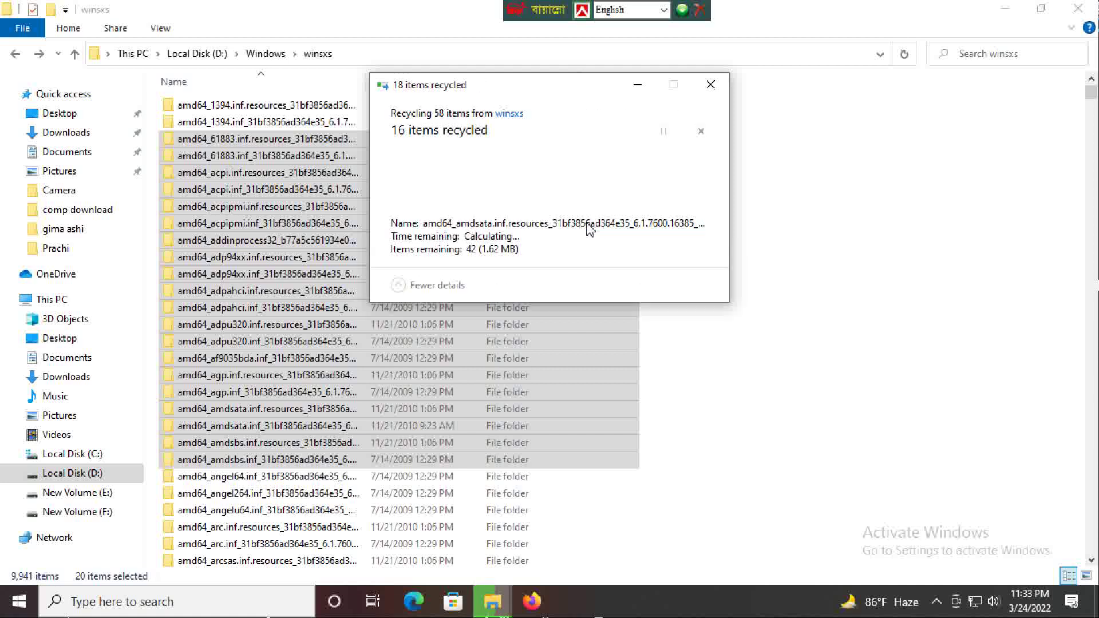
pyautogui.click(589, 223)
pyautogui.click(587, 223)
pyautogui.click(710, 84)
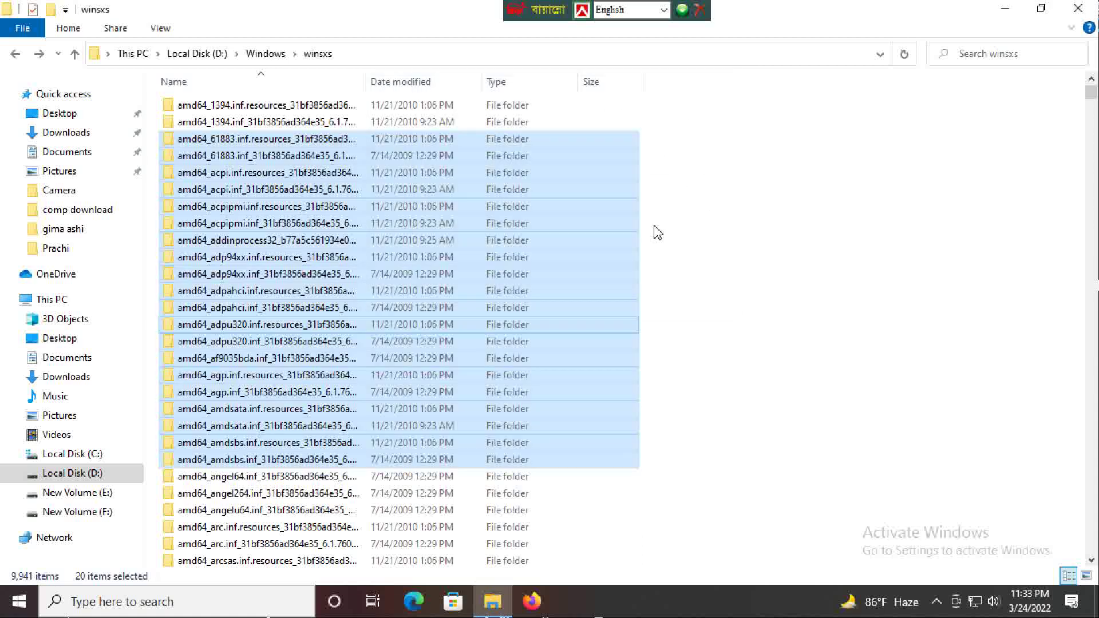
# - Leave the winsxs folder, return to the This PC overview, and minimize the window to show the desktop
pyautogui.scroll(-15, 275, 423)
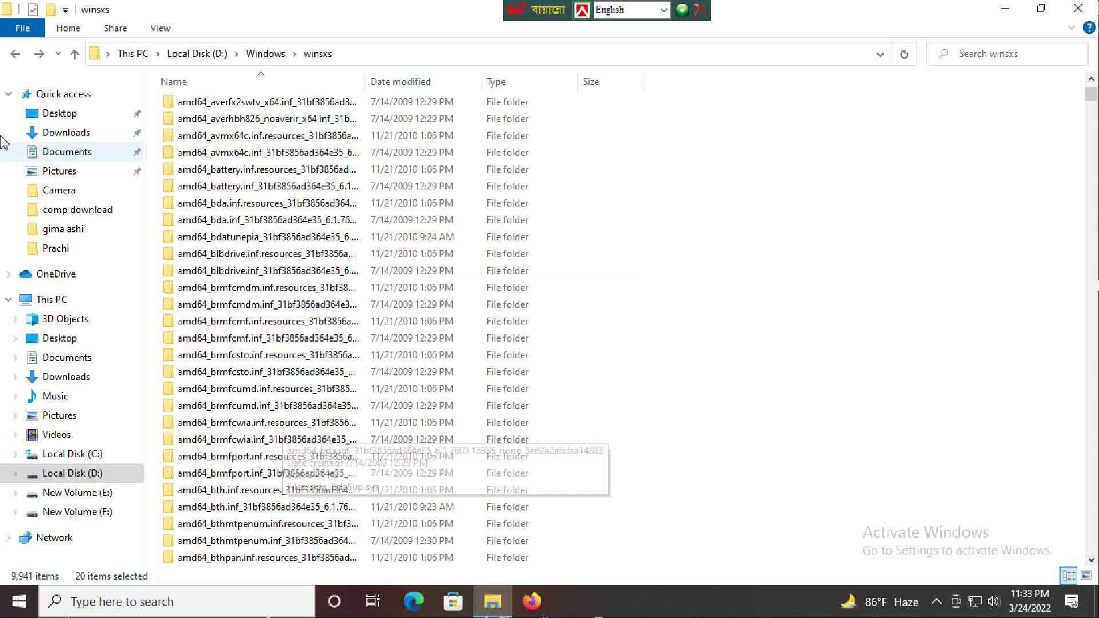
pyautogui.click(16, 54)
pyautogui.click(16, 55)
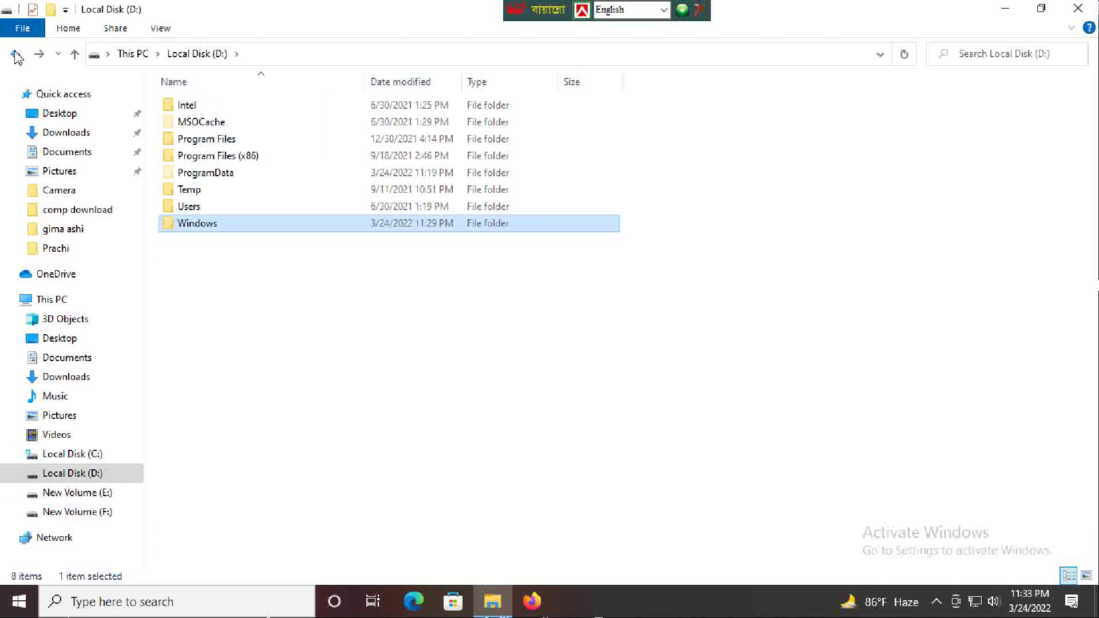
pyautogui.click(16, 54)
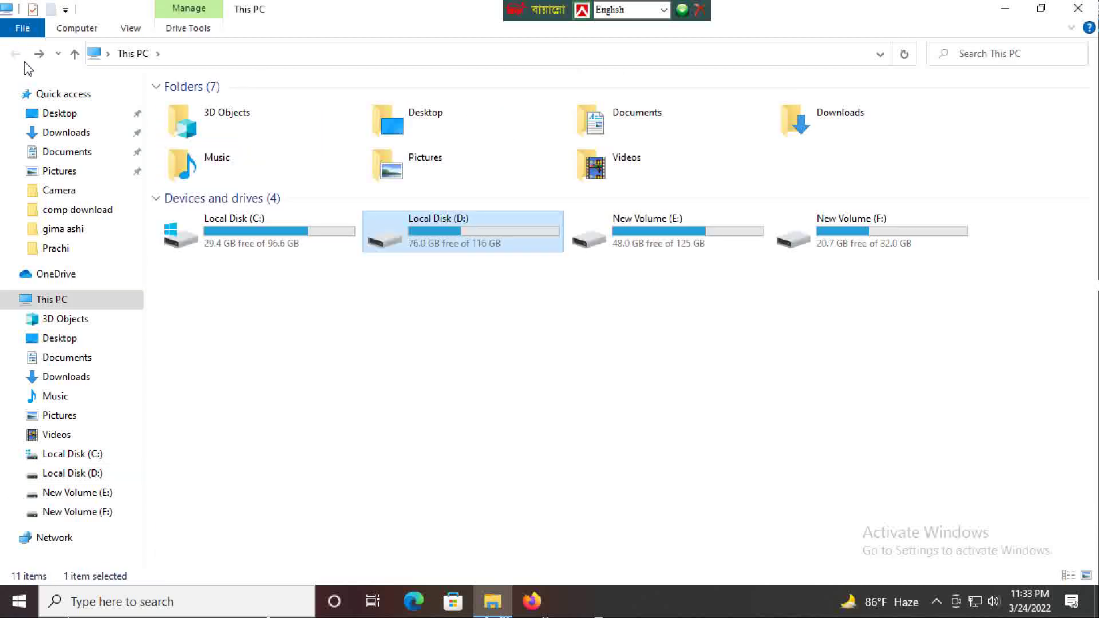
pyautogui.click(1005, 9)
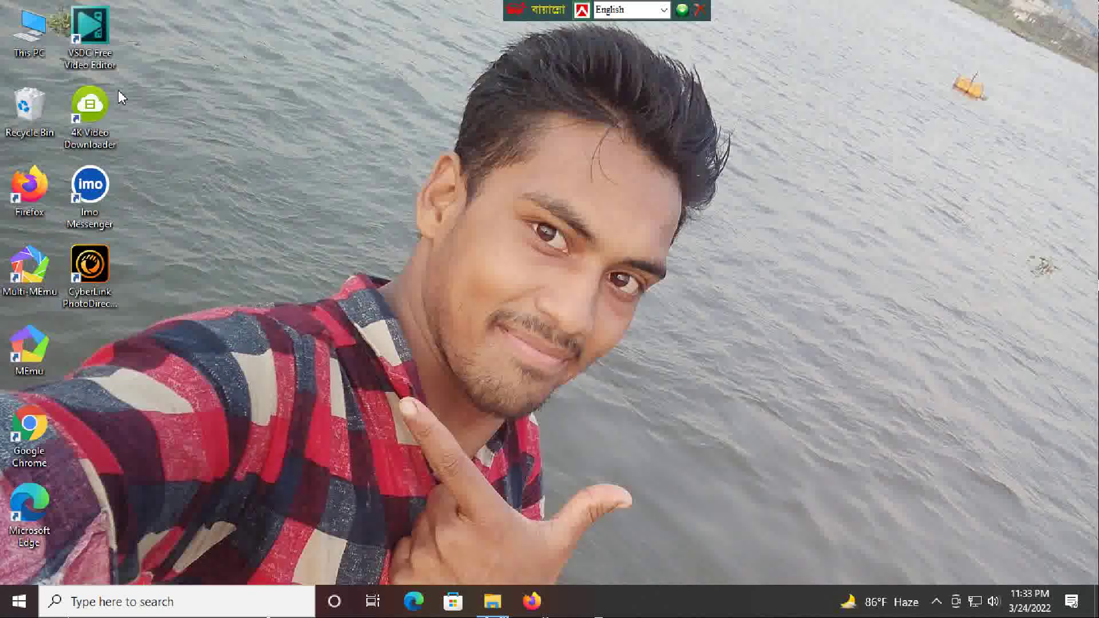
# - Empty the Recycle Bin, confirming the permanent deletion and allowing administrator permission for the LiveKernelReports folder and the protected file
pyautogui.rightClick(22, 105)
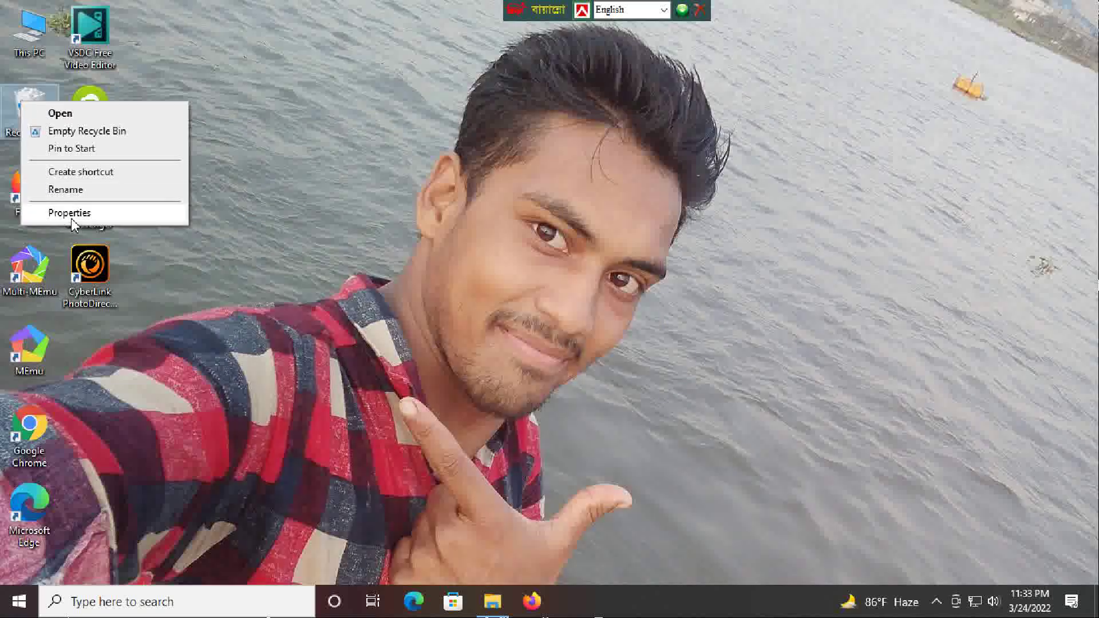
pyautogui.click(101, 131)
pyautogui.click(612, 320)
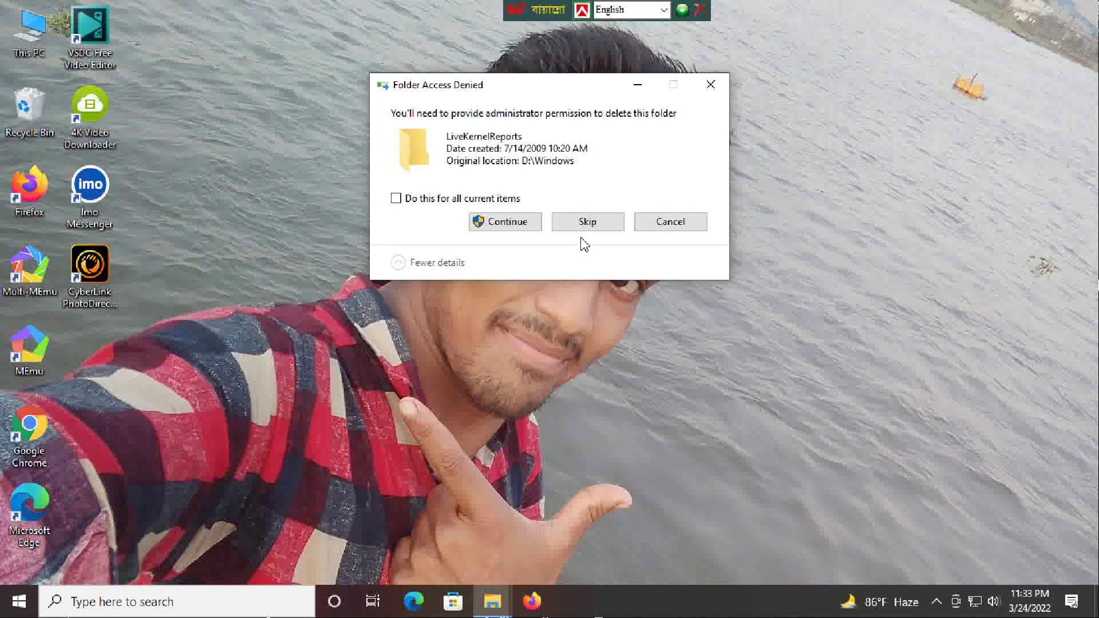
pyautogui.click(515, 228)
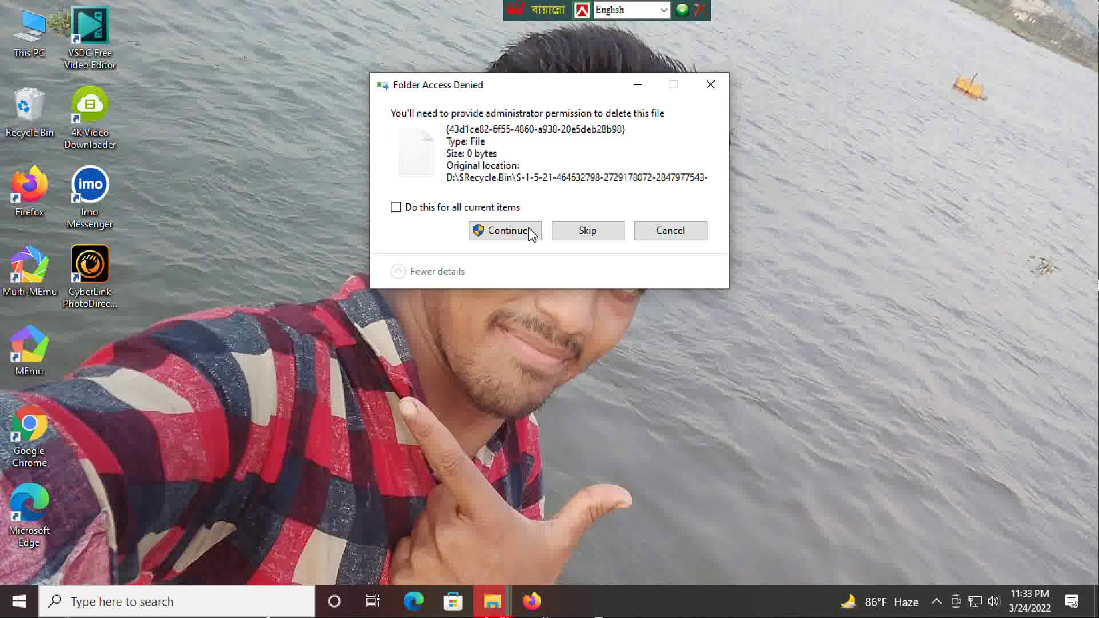
pyautogui.click(530, 231)
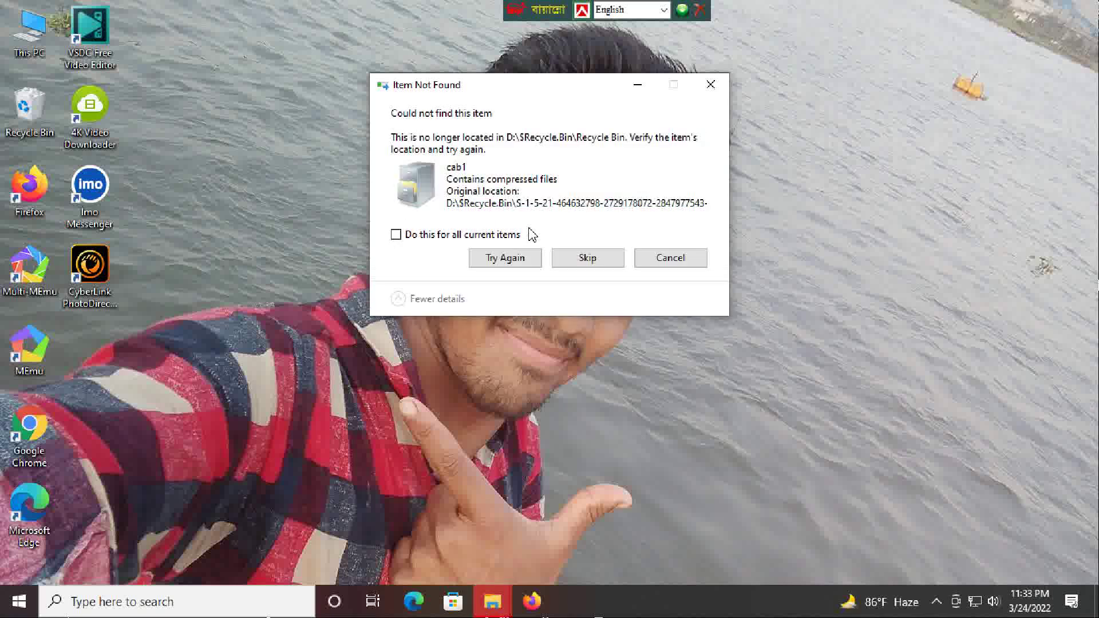
# - Retry deleting the missing cab1 item while emptying the Recycle Bin, and skip it
pyautogui.click(506, 261)
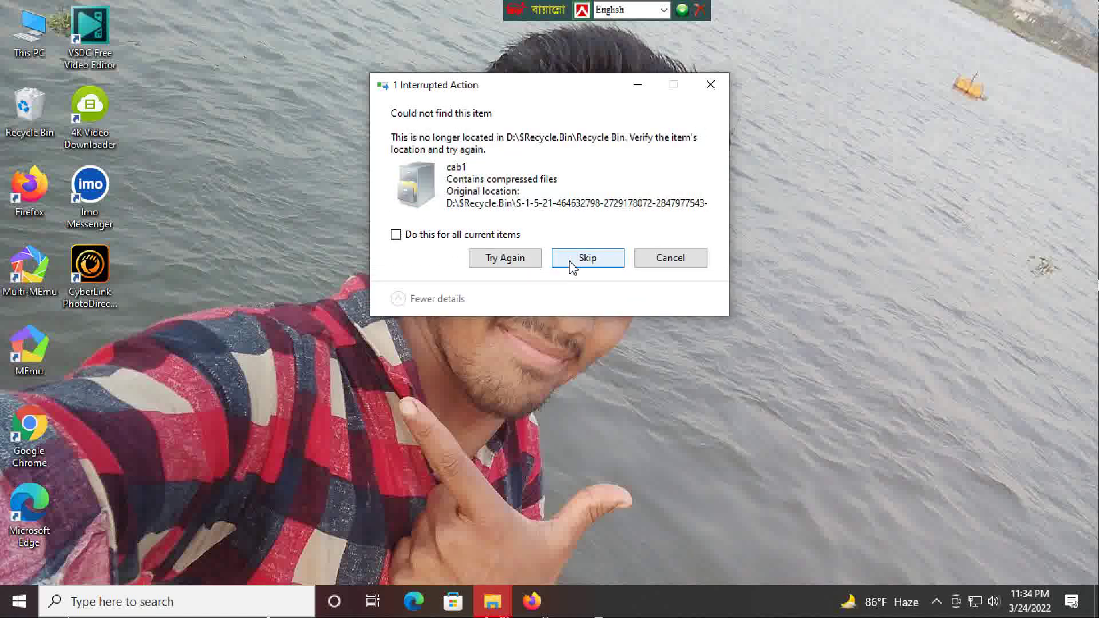
pyautogui.click(590, 263)
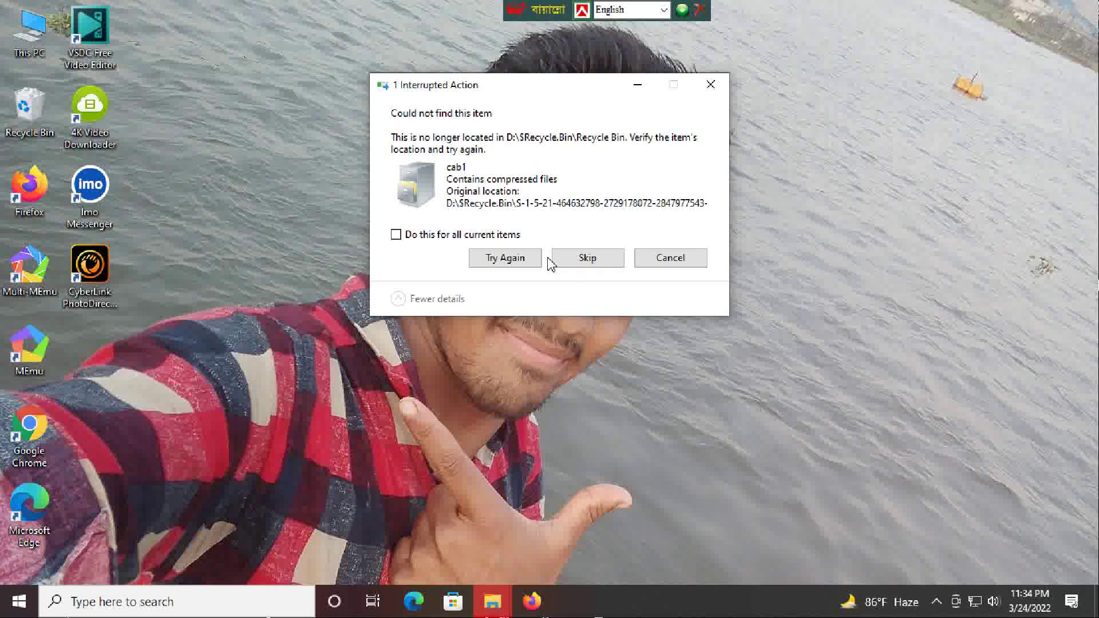
pyautogui.click(580, 259)
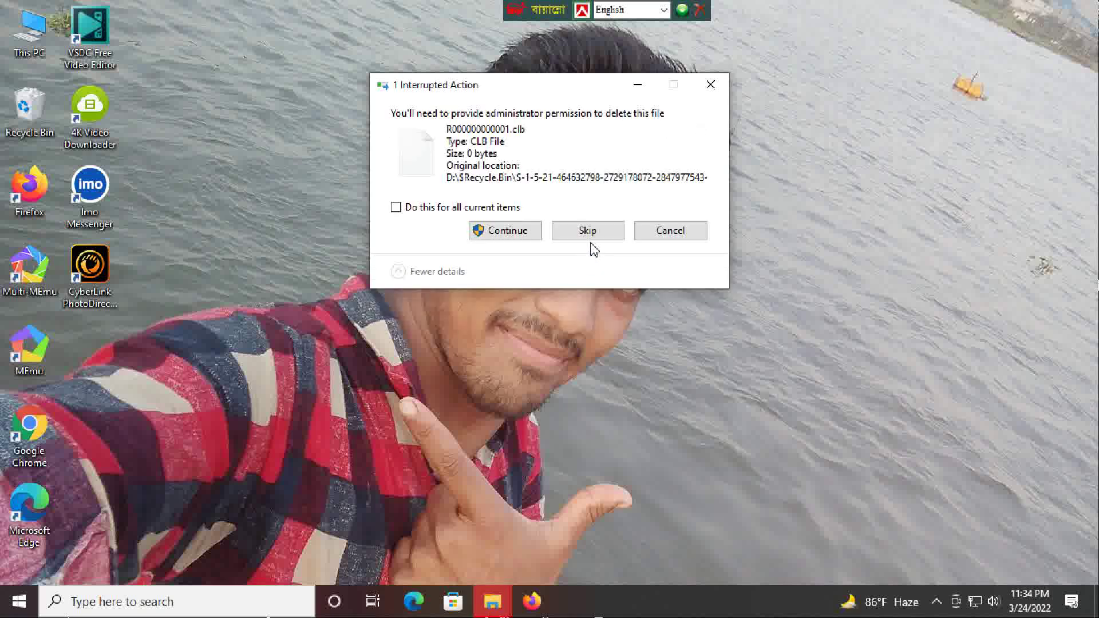
# - Skip the files needing administrator permission, from R000000000001.clb through the Microsoft Help files, and cancel the remaining Recycle Bin deletion
pyautogui.click(592, 236)
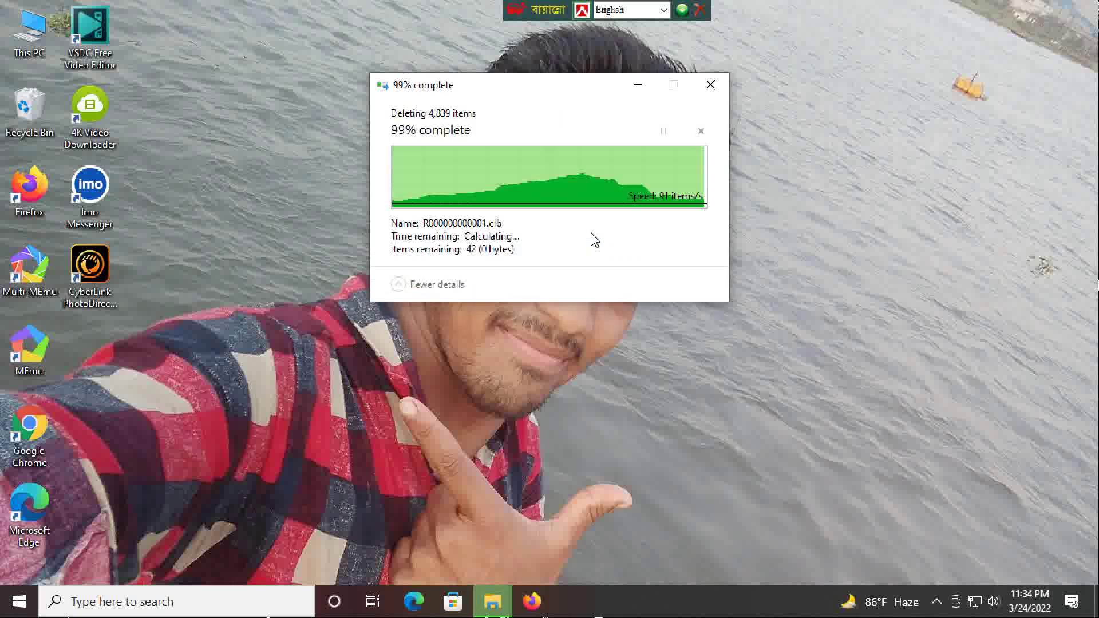
pyautogui.click(592, 235)
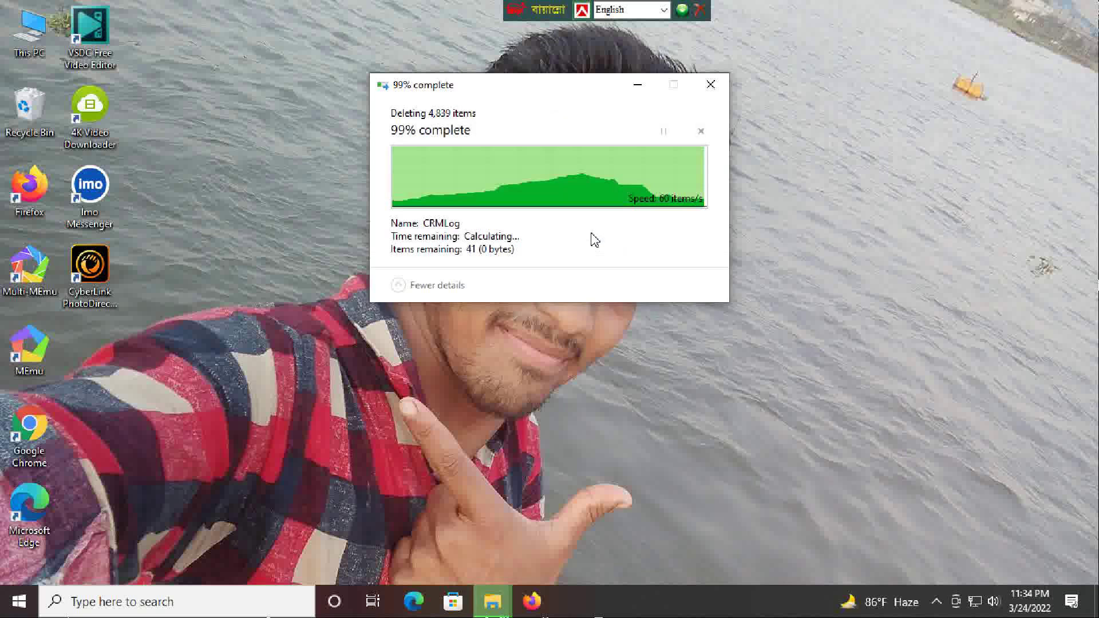
pyautogui.click(591, 236)
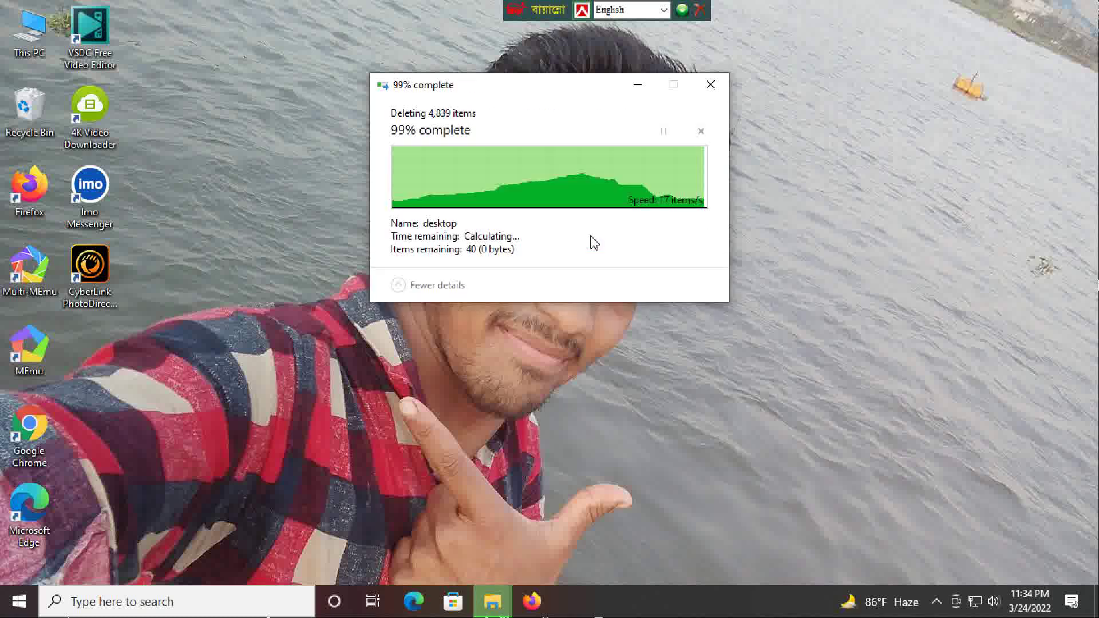
pyautogui.click(585, 242)
pyautogui.click(584, 235)
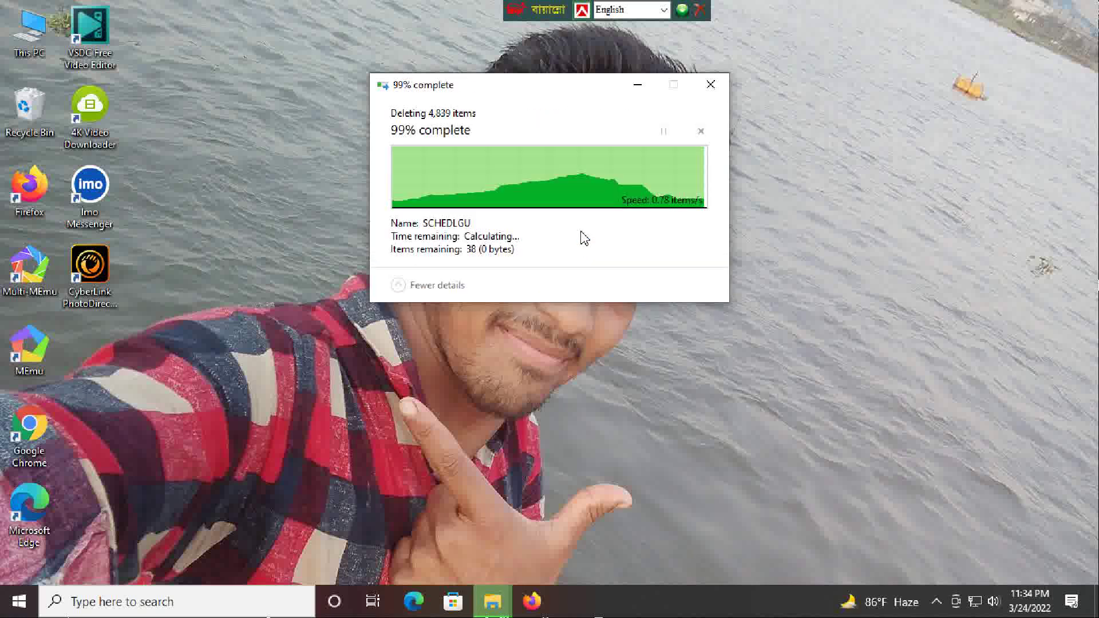
pyautogui.click(583, 236)
pyautogui.click(584, 235)
pyautogui.click(584, 236)
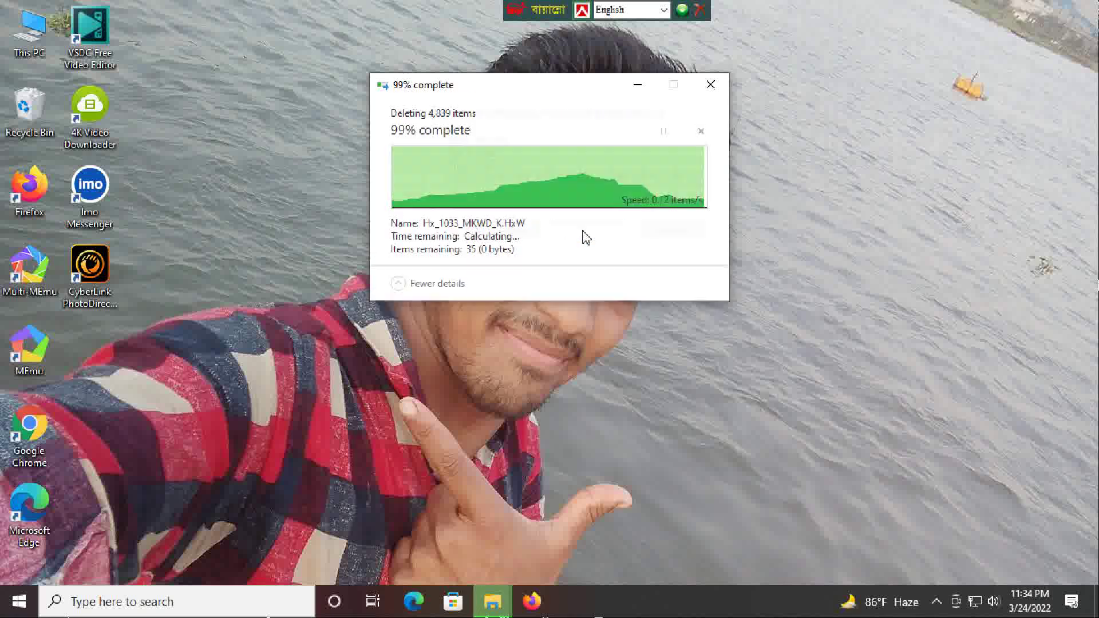
pyautogui.click(585, 236)
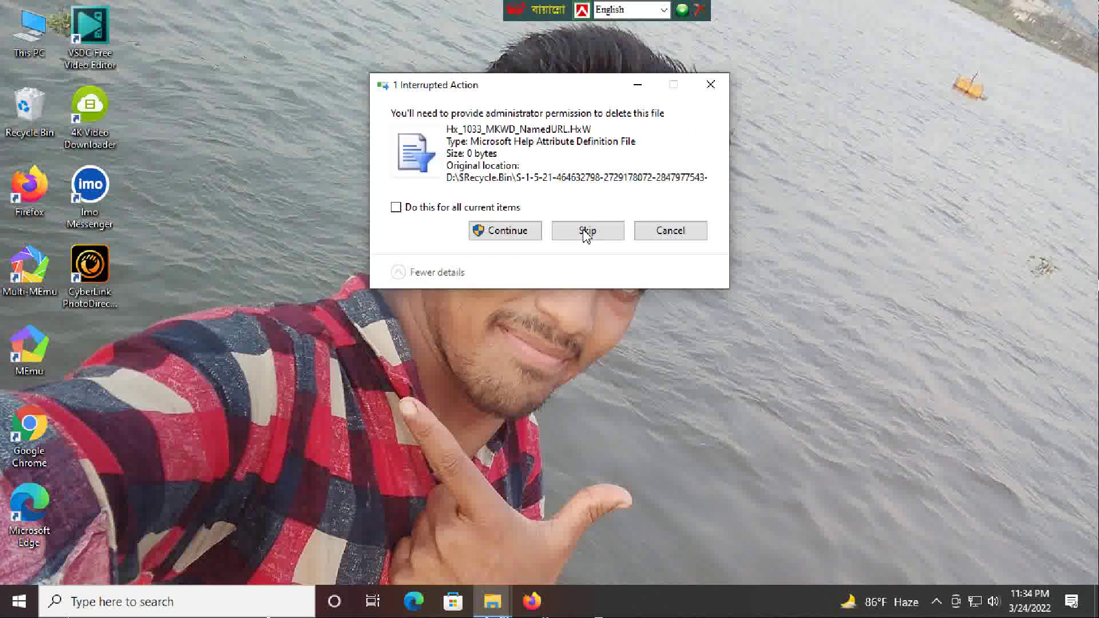
pyautogui.click(585, 235)
pyautogui.click(584, 234)
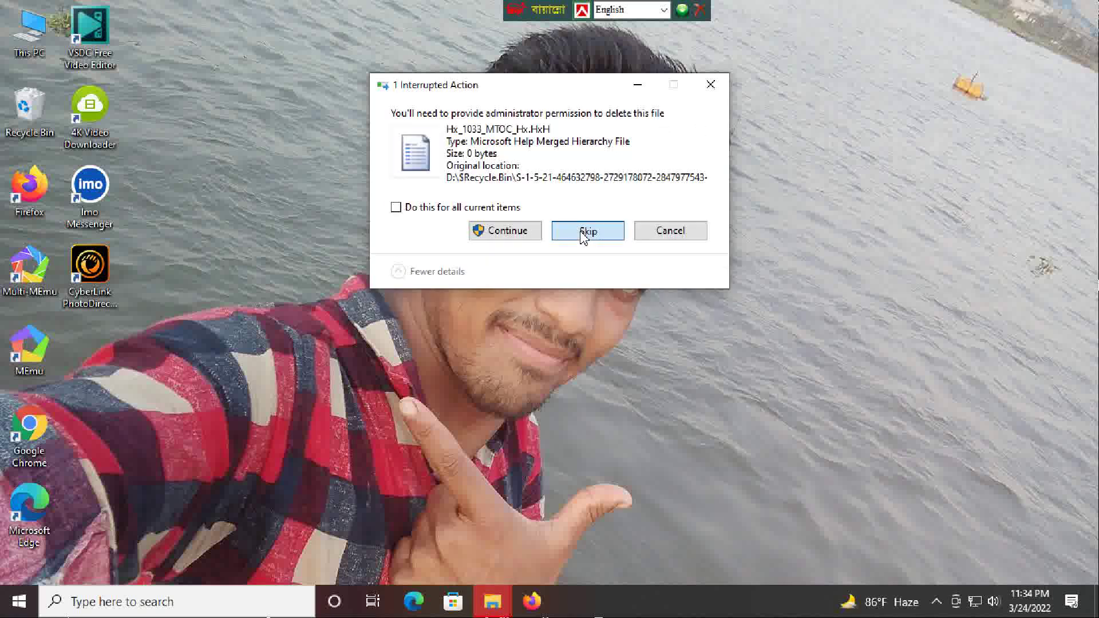
pyautogui.click(700, 91)
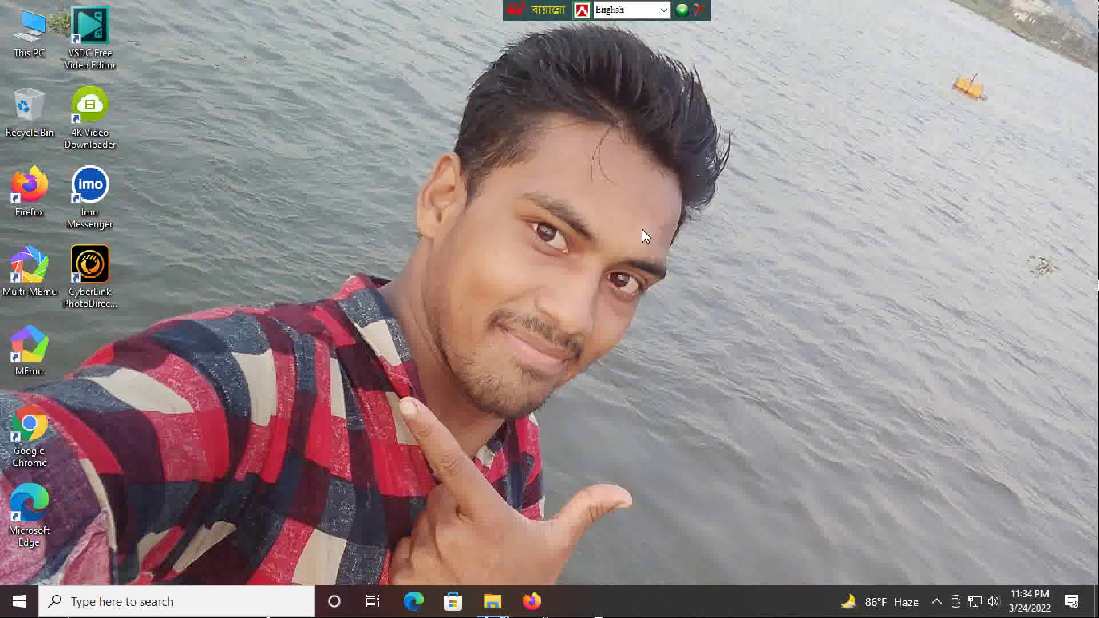
# - Check the Recycle Bin's contents and close it, and refresh the This PC drive overview
pyautogui.doubleClick(29, 112)
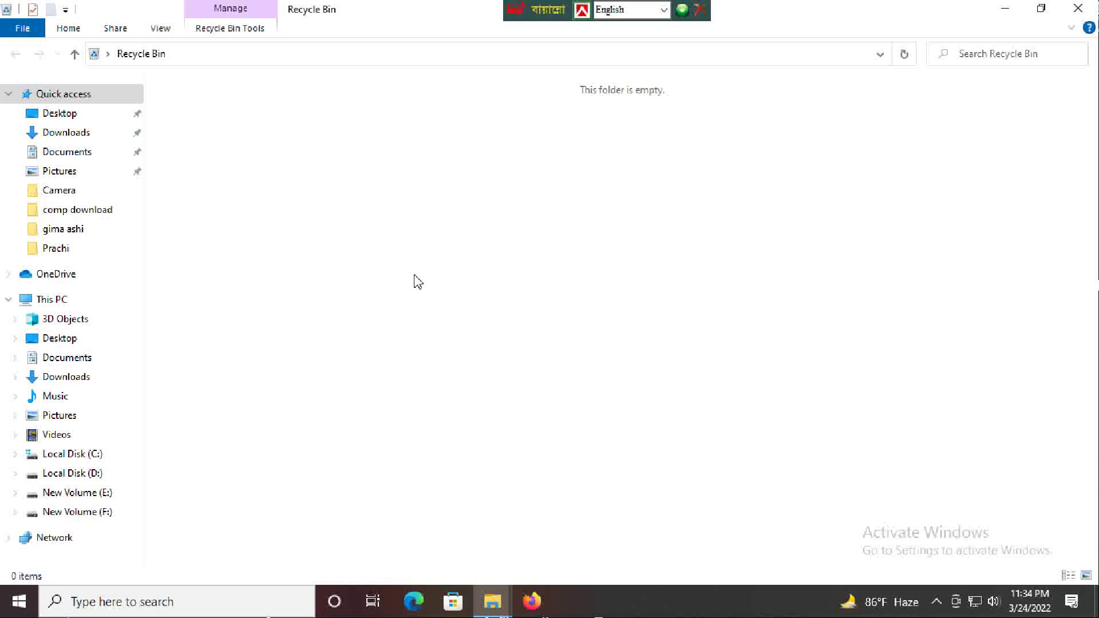
pyautogui.click(1077, 8)
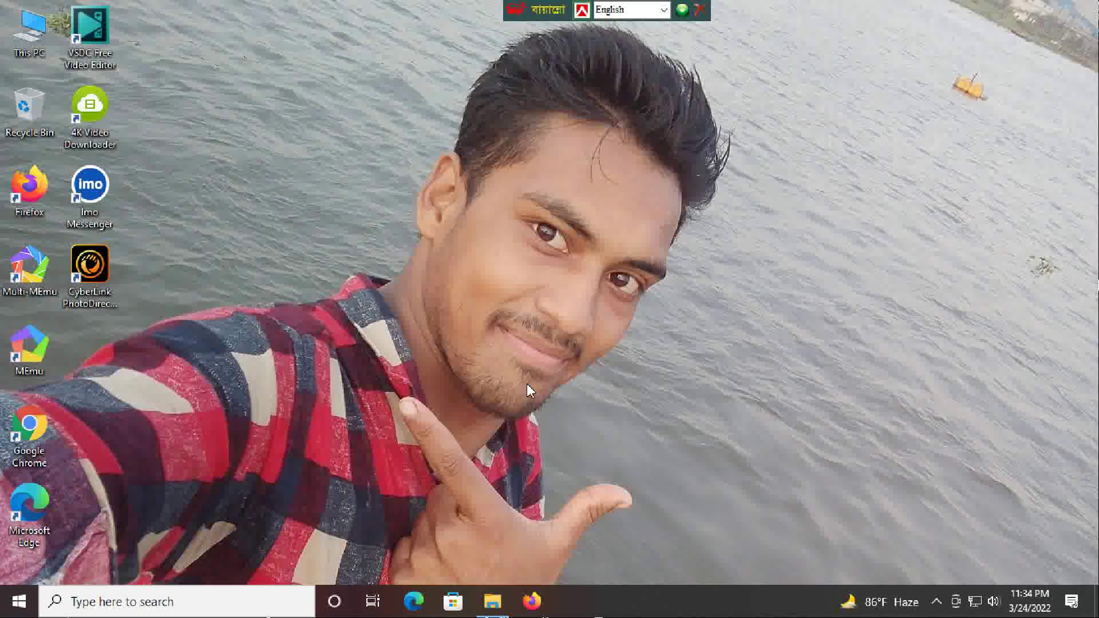
pyautogui.click(492, 602)
pyautogui.rightClick(458, 386)
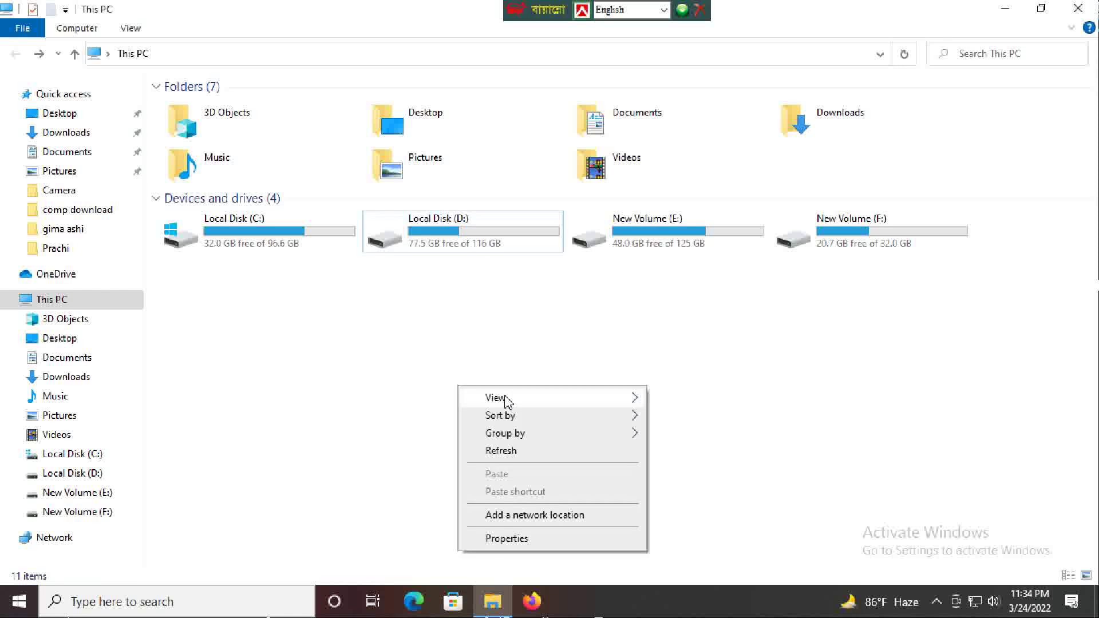
pyautogui.moveTo(504, 400)
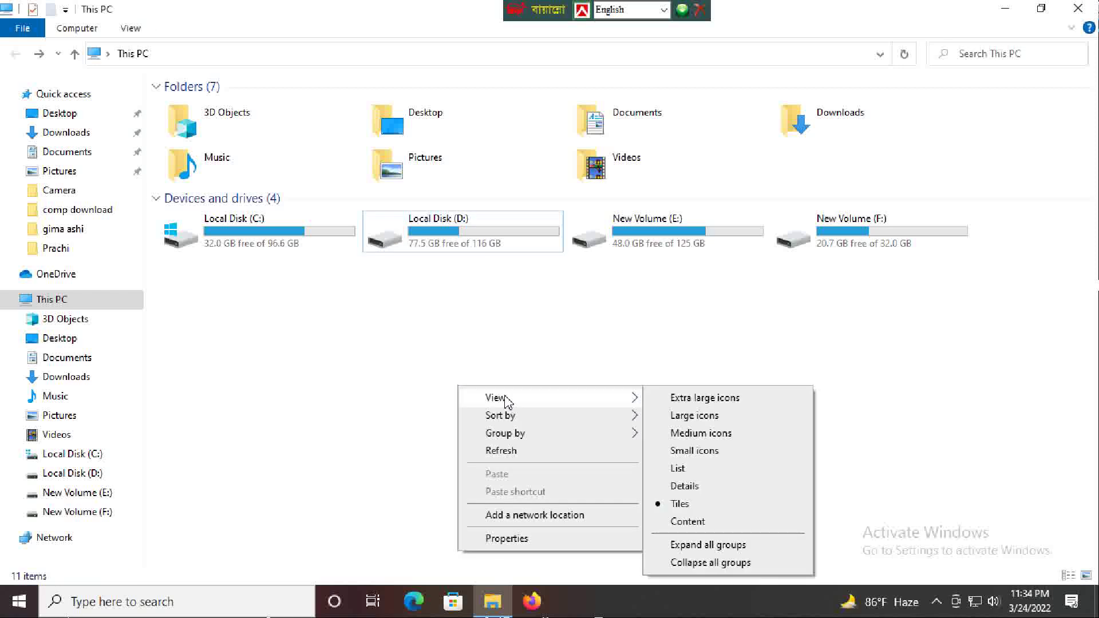
pyautogui.click(518, 452)
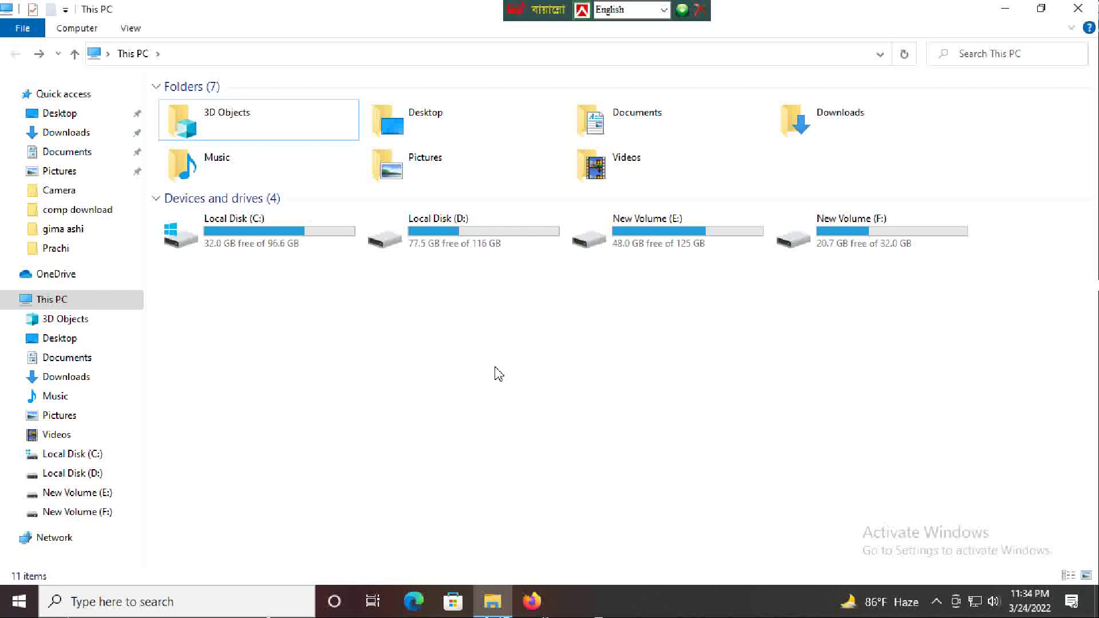
# - Check the size of the Windows folder on Local Disk (D:) in its properties, and close them
pyautogui.doubleClick(470, 235)
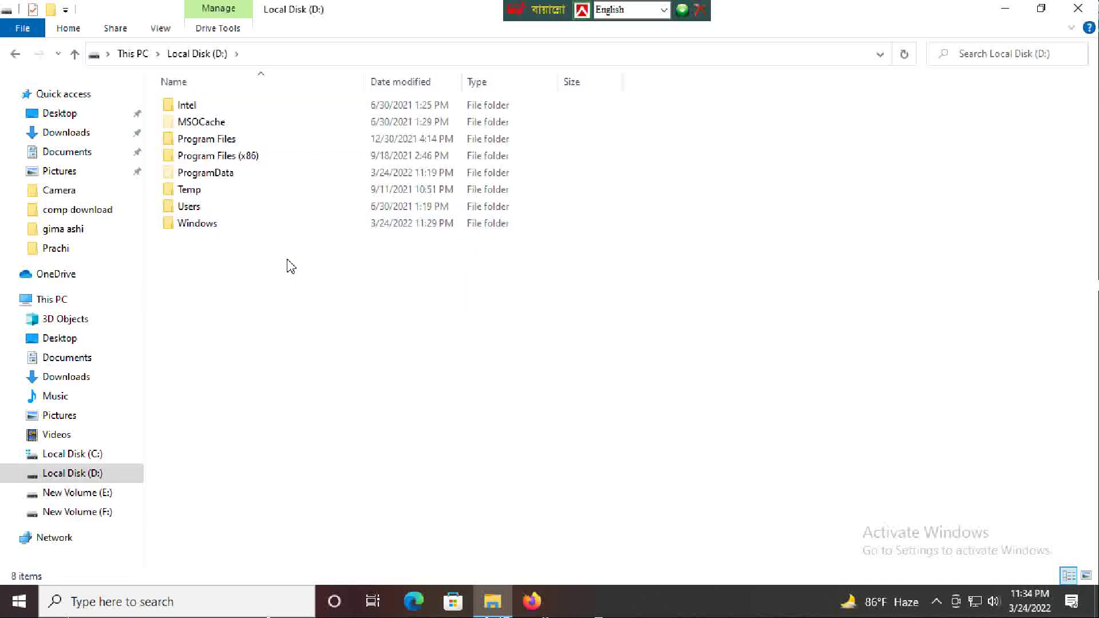
pyautogui.click(13, 56)
pyautogui.doubleClick(459, 231)
pyautogui.rightClick(298, 228)
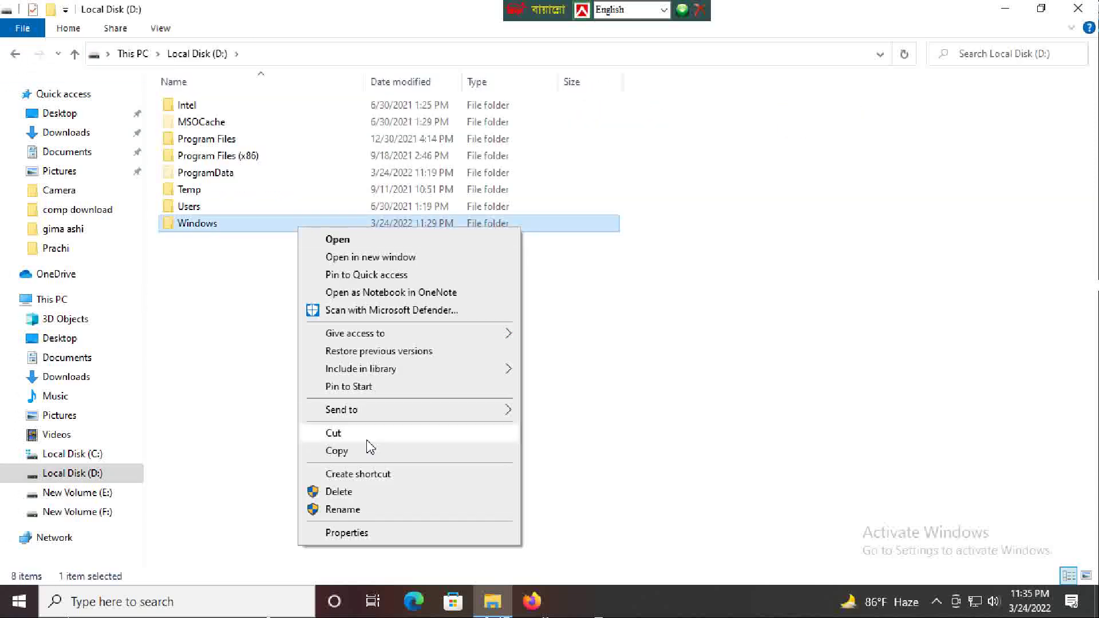
pyautogui.click(373, 535)
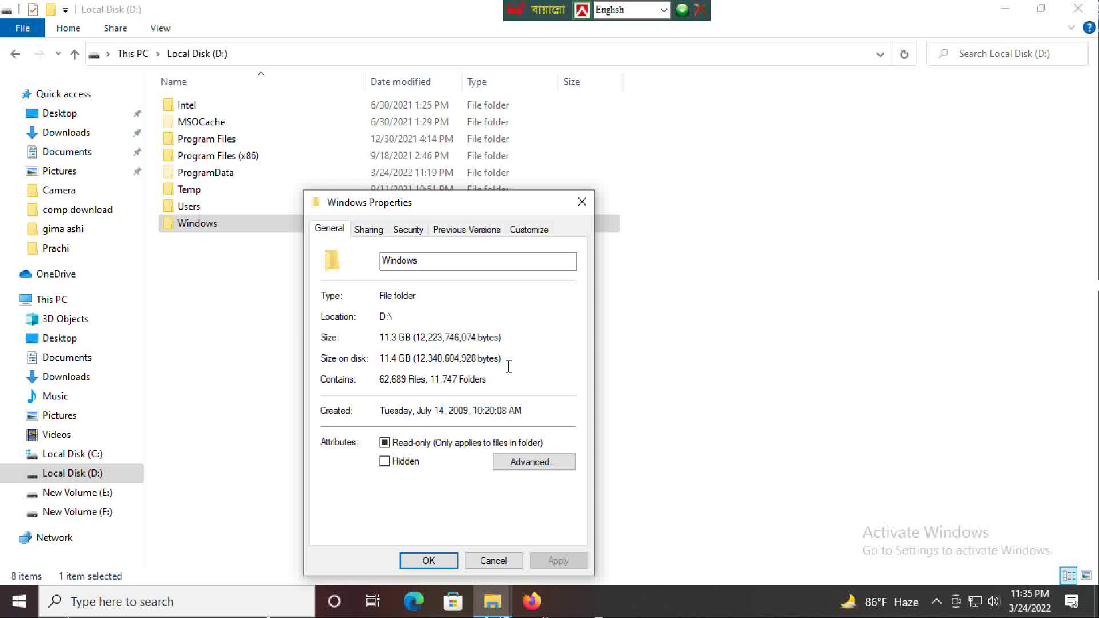
pyautogui.click(589, 199)
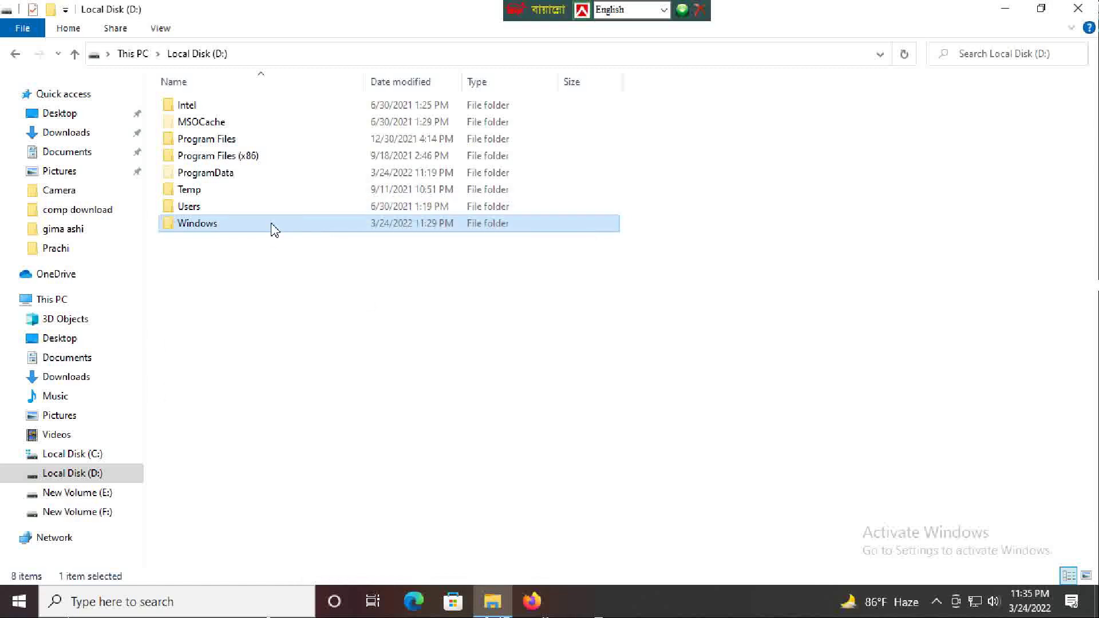
# - Try to delete the Windows folder from Local Disk (D:), and cancel the operation
pyautogui.rightClick(274, 230)
pyautogui.click(300, 488)
pyautogui.click(597, 220)
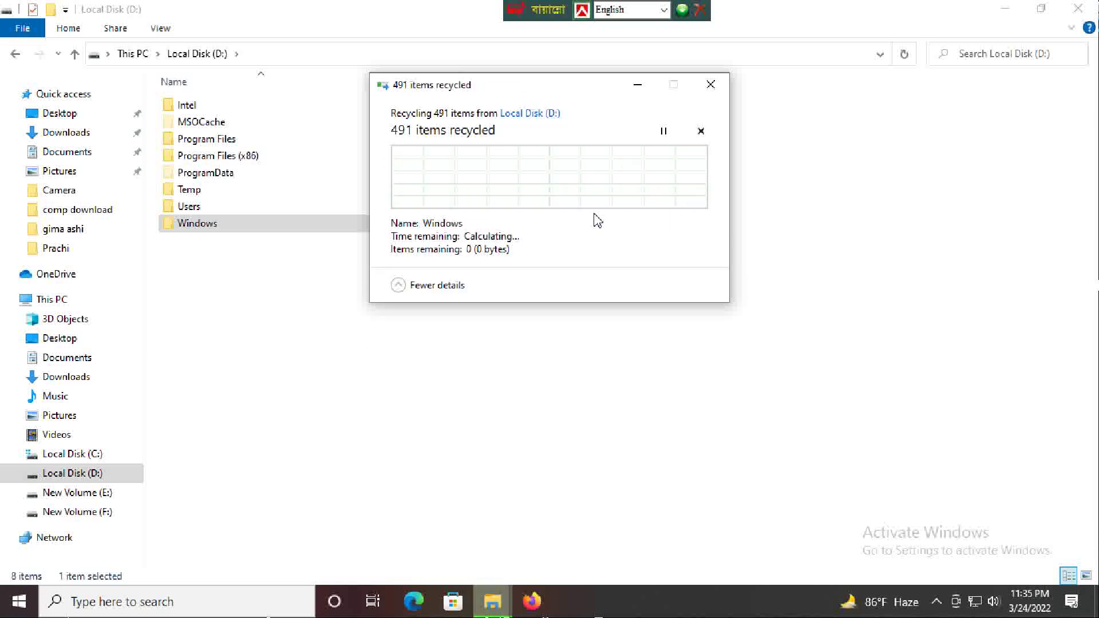
pyautogui.click(715, 91)
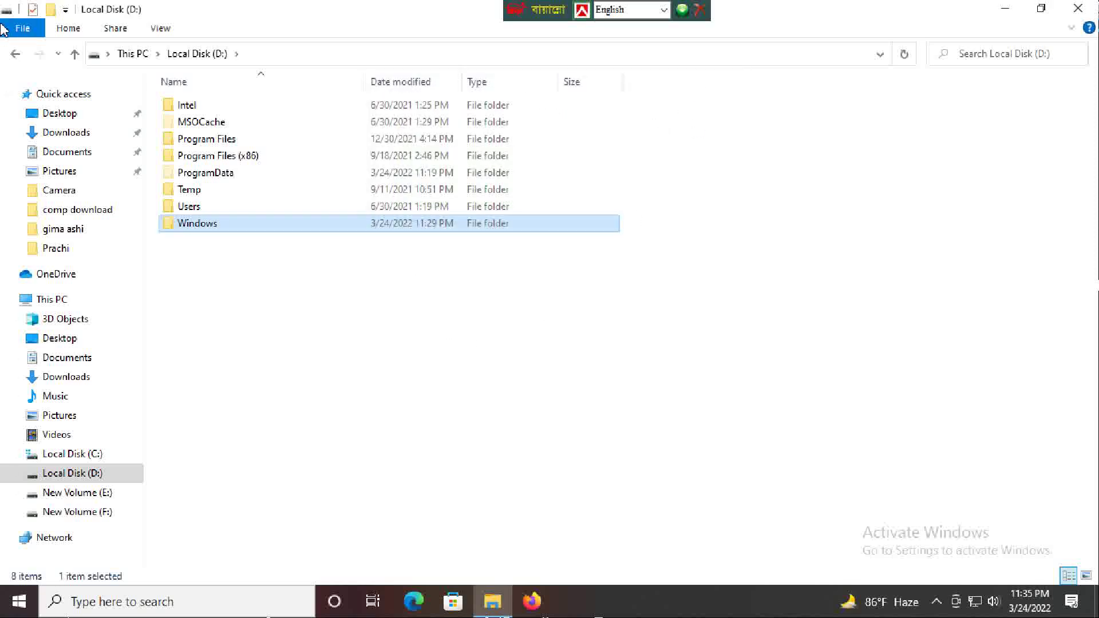
# - Return to the This PC overview and close the File Explorer window
pyautogui.click(16, 53)
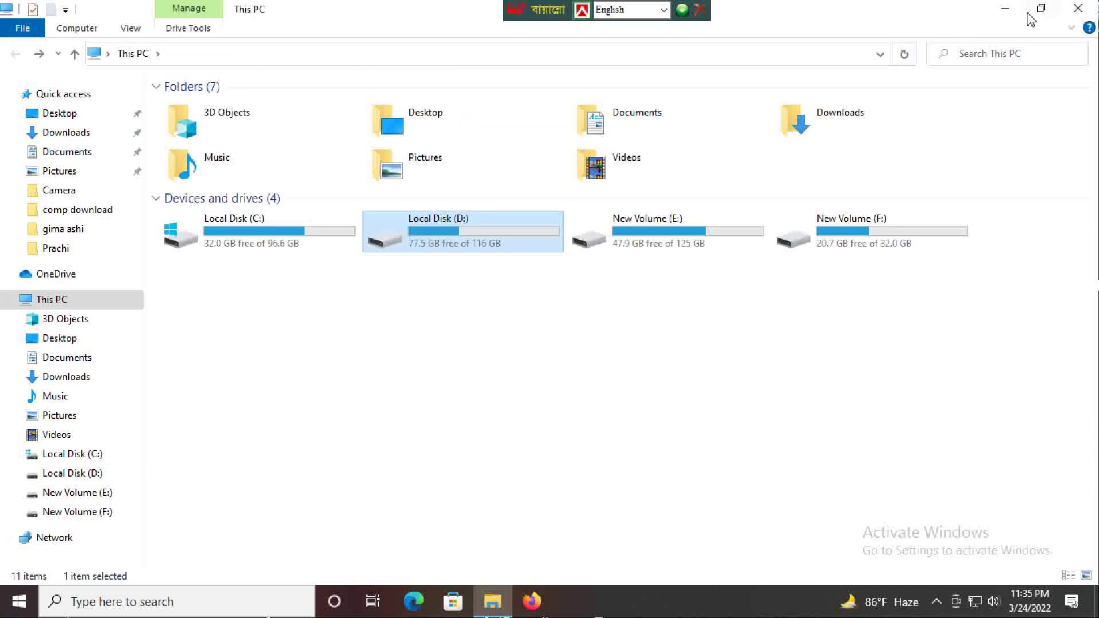
pyautogui.click(1077, 8)
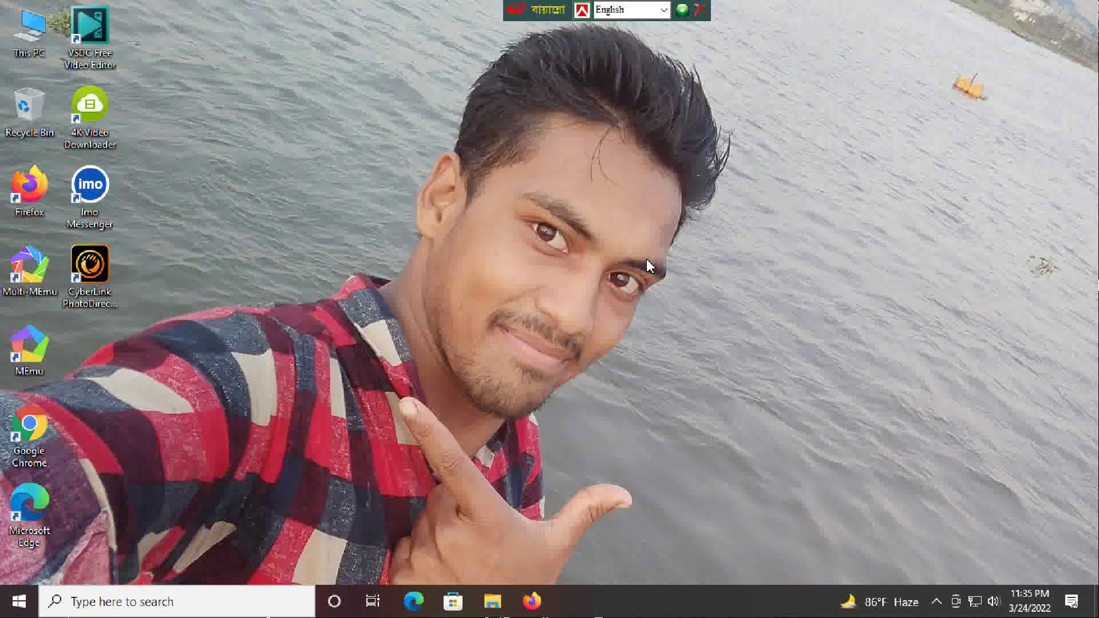